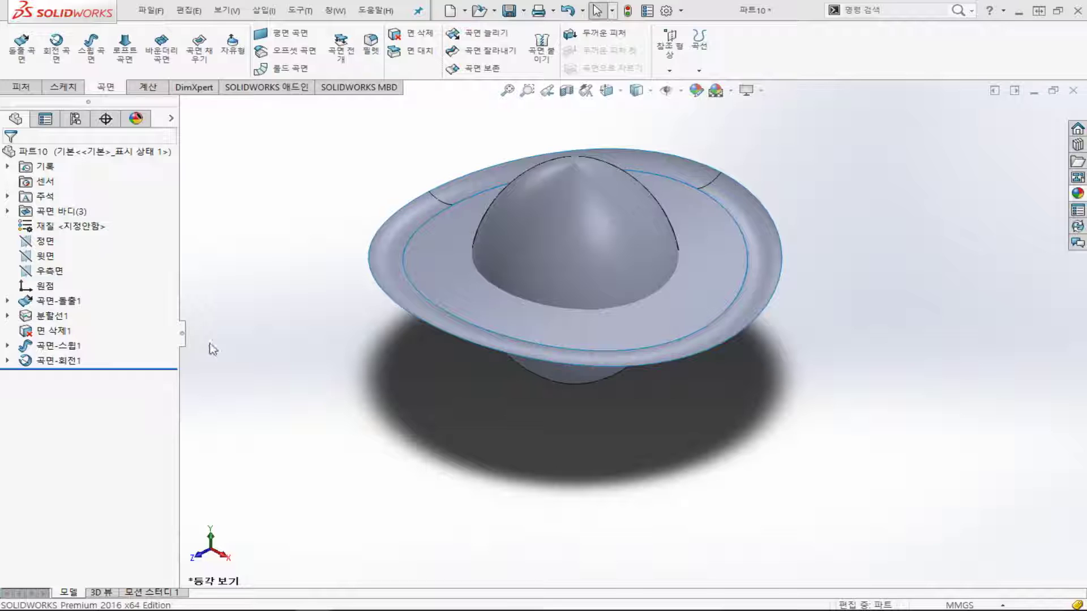
# Mutually trim the pointed dome and brim ring, removing the dome's lower portion below the brim
pyautogui.click(513, 57)
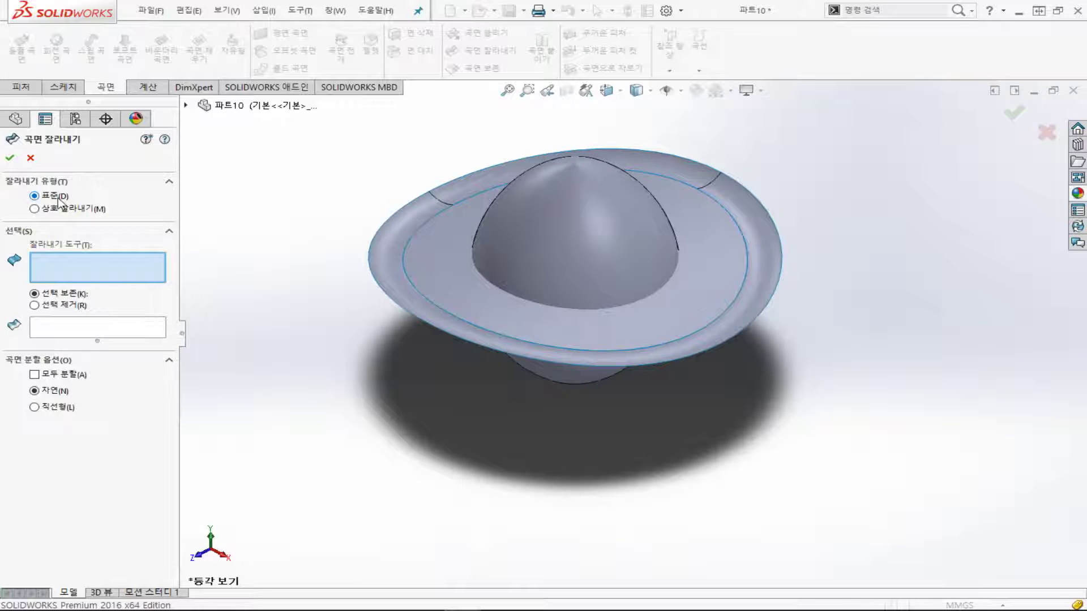
pyautogui.moveTo(667, 369)
pyautogui.mouseDown(button='middle')
pyautogui.moveTo(589, 340)
pyautogui.moveTo(600, 232)
pyautogui.moveTo(723, 369)
pyautogui.mouseUp(button='middle')
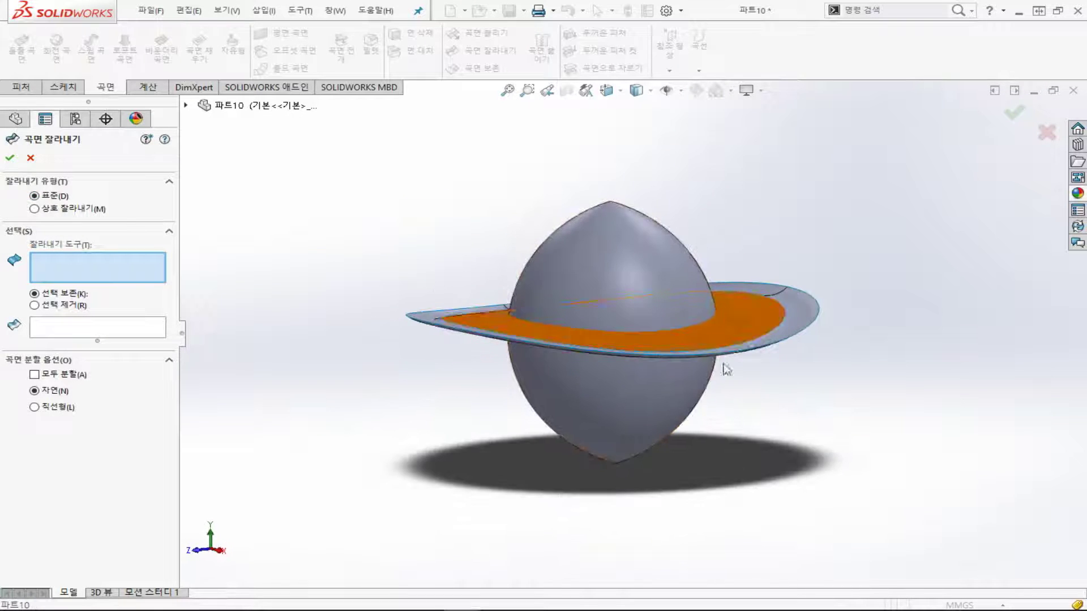
pyautogui.click(35, 209)
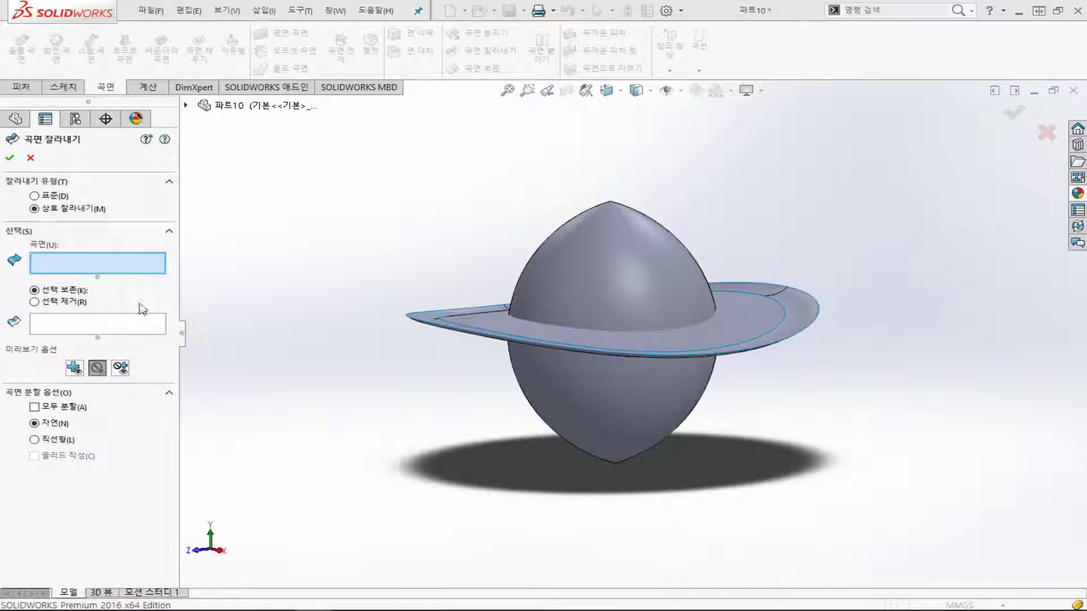
pyautogui.click(634, 374)
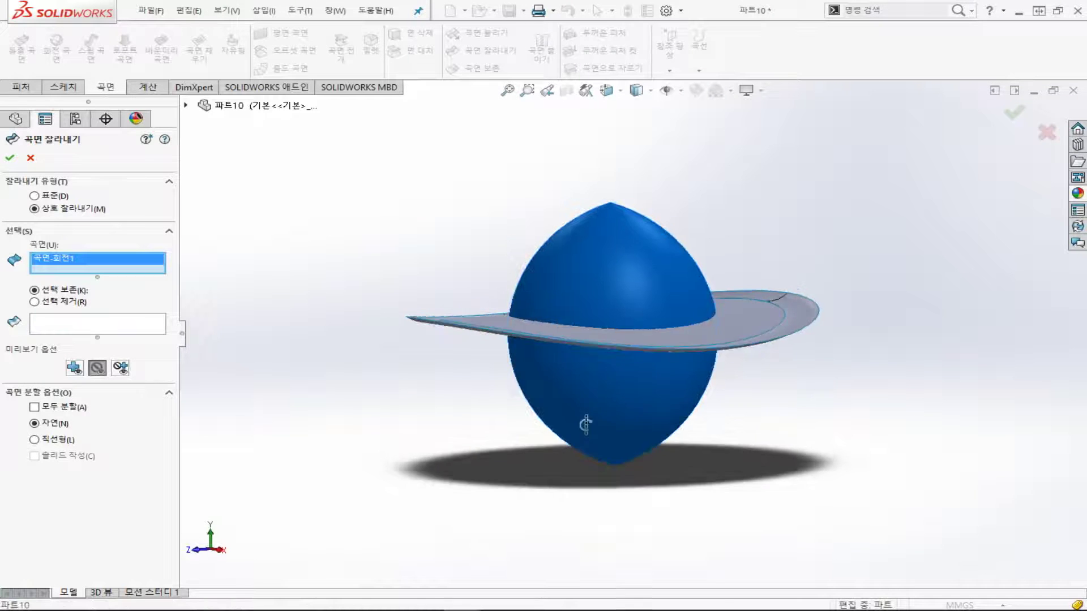
pyautogui.moveTo(586, 425); pyautogui.dragTo(517, 335, button='middle')
pyautogui.click(512, 322)
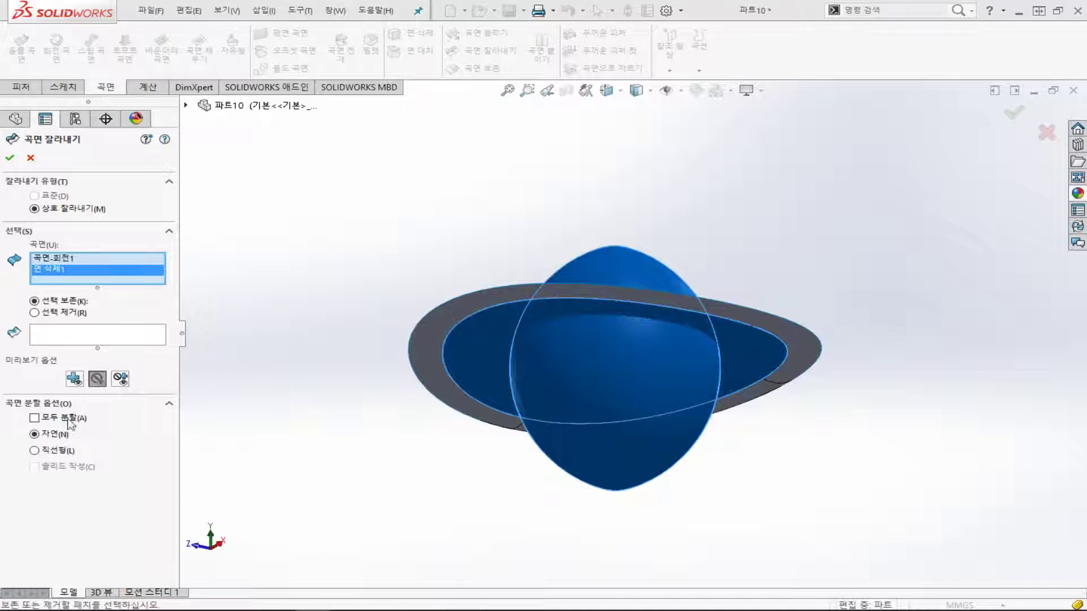
pyautogui.click(72, 315)
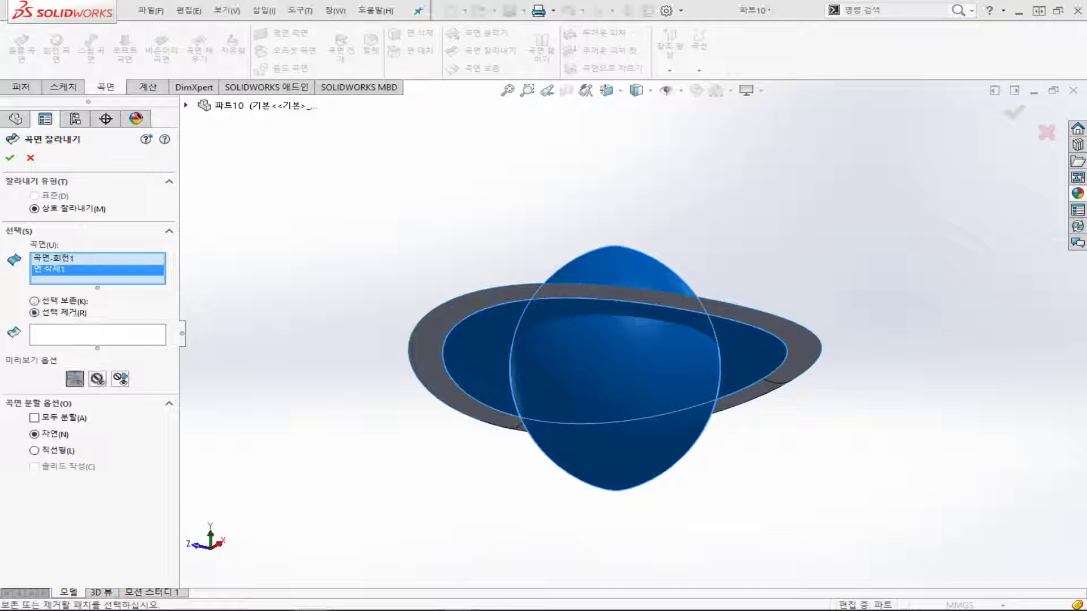
pyautogui.click(115, 338)
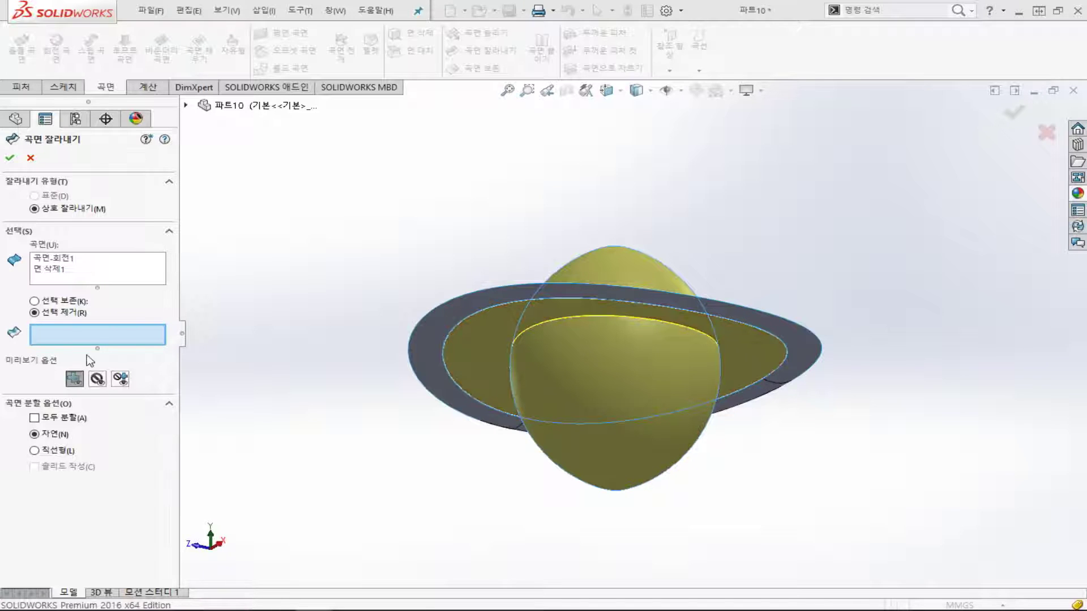
pyautogui.click(636, 375)
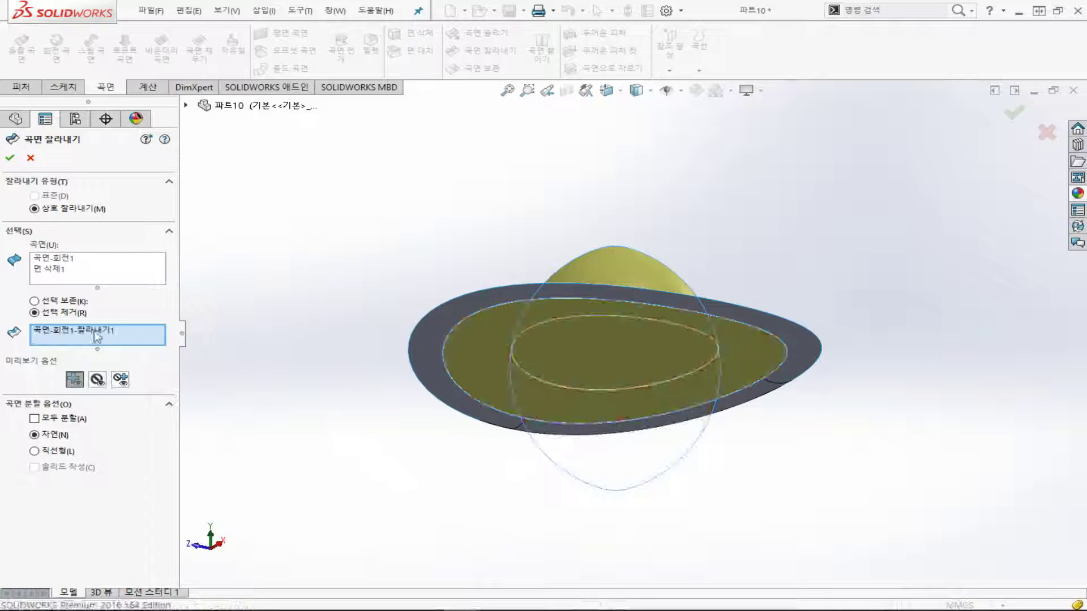
pyautogui.click(9, 158)
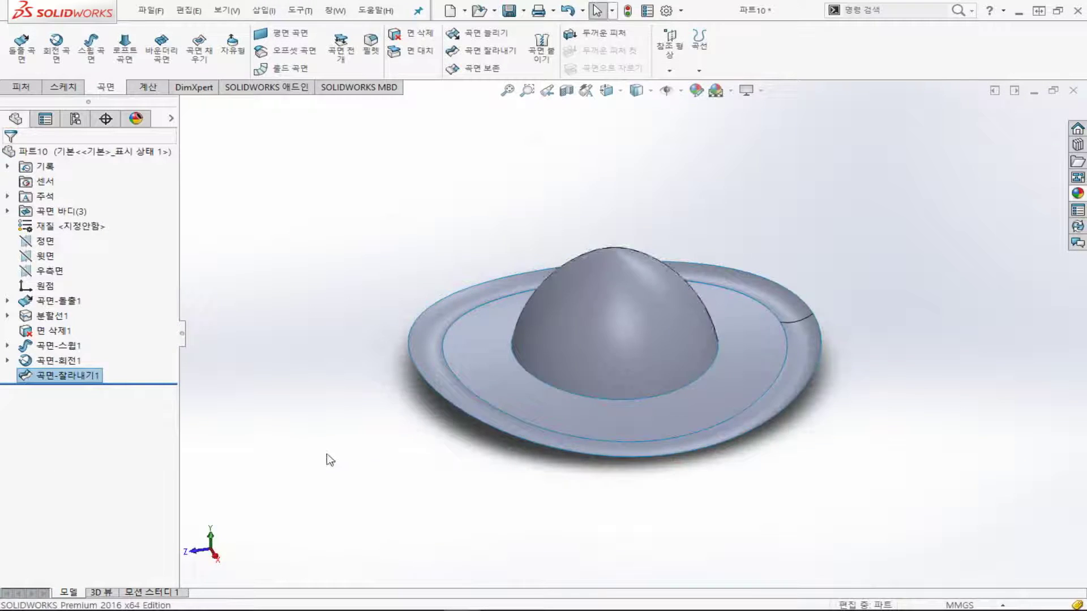
# Orbit and zoom to inspect the inner face on the trimmed model's underside
pyautogui.scroll(-3, 638, 417)
pyautogui.moveTo(638, 417)
pyautogui.mouseDown(button='middle')
pyautogui.moveTo(633, 242)
pyautogui.moveTo(723, 514)
pyautogui.mouseUp(button='middle')
pyautogui.scroll(-3, 678, 410)
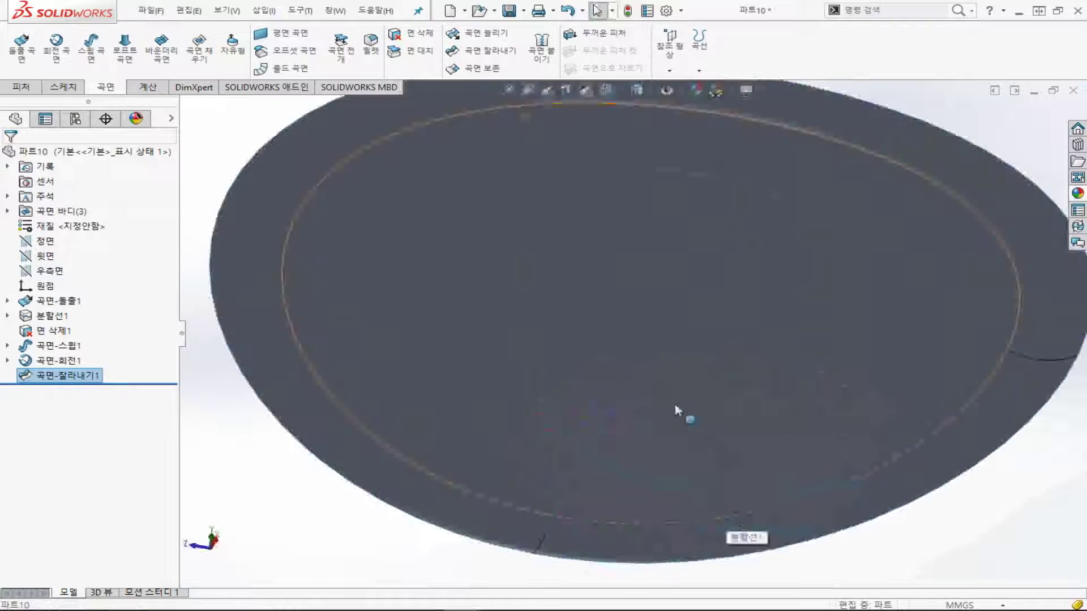
pyautogui.click(628, 311)
pyautogui.scroll(5, 627, 318)
pyautogui.click(617, 444)
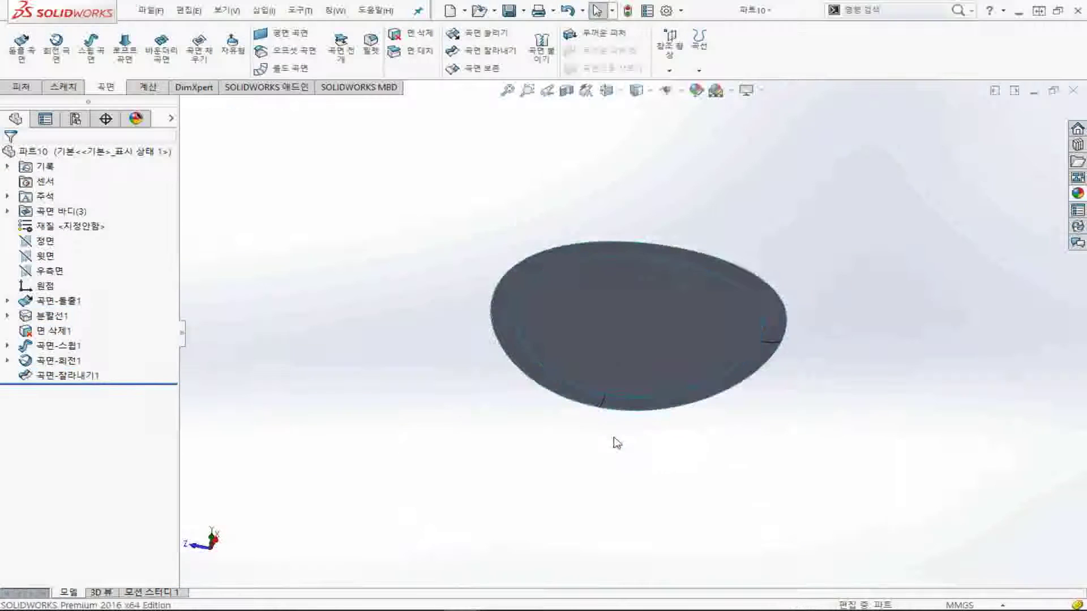
pyautogui.moveTo(617, 444); pyautogui.dragTo(612, 432, button='middle')
# Turn a section view on to check the cut from above, then turn it off
pyautogui.click(566, 91)
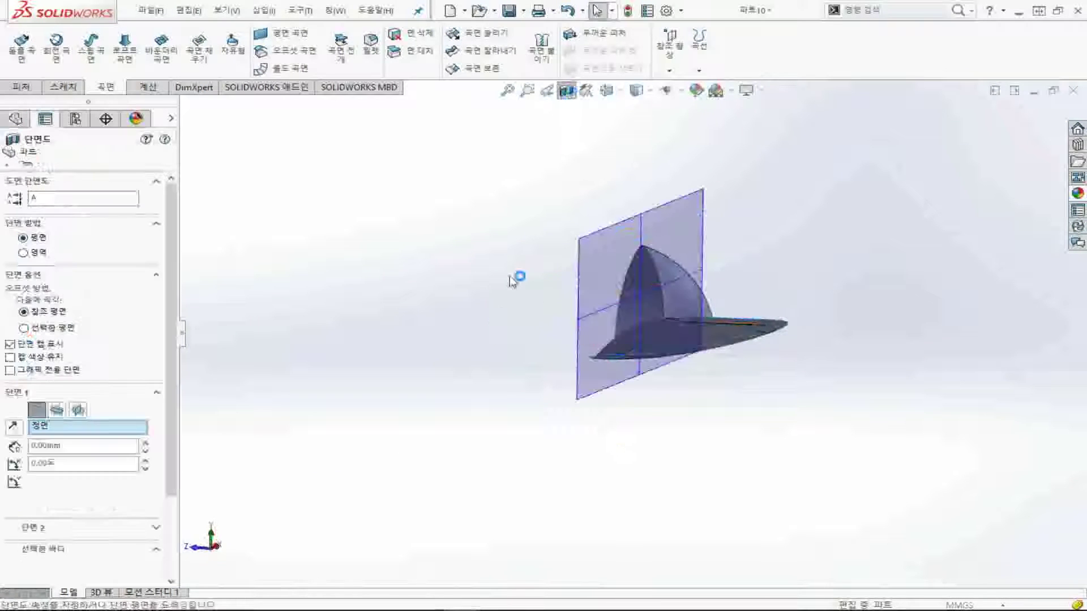
pyautogui.moveTo(513, 282); pyautogui.dragTo(648, 417, button='middle')
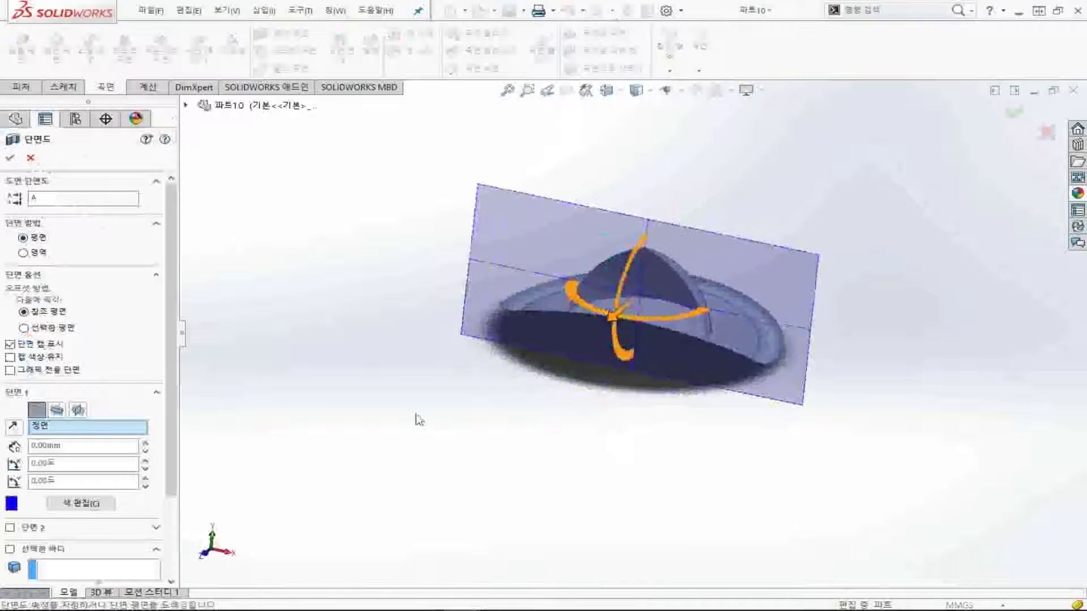
pyautogui.click(9, 158)
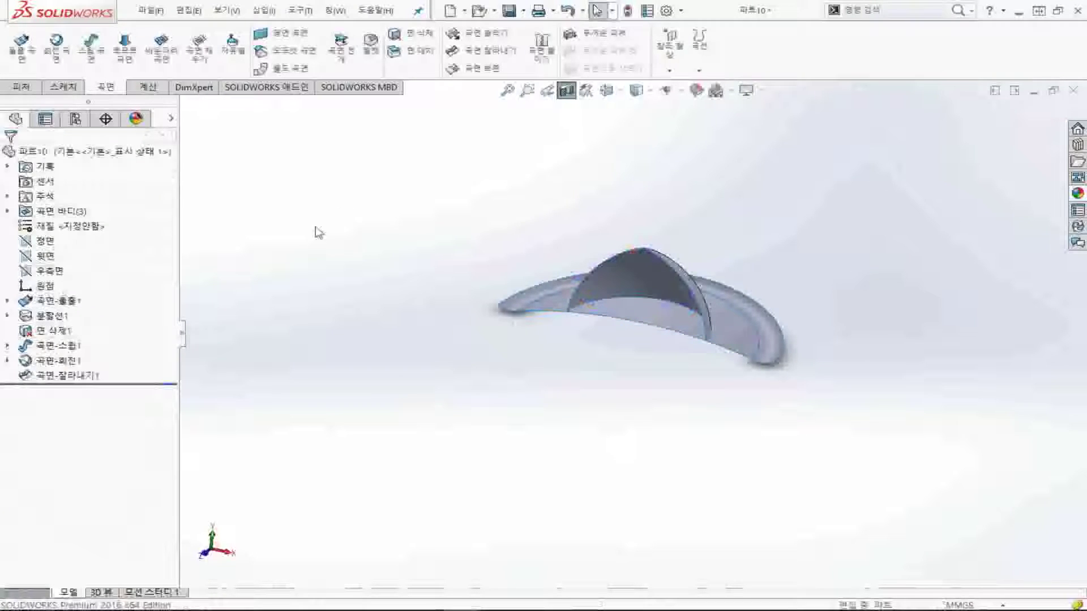
pyautogui.click(566, 90)
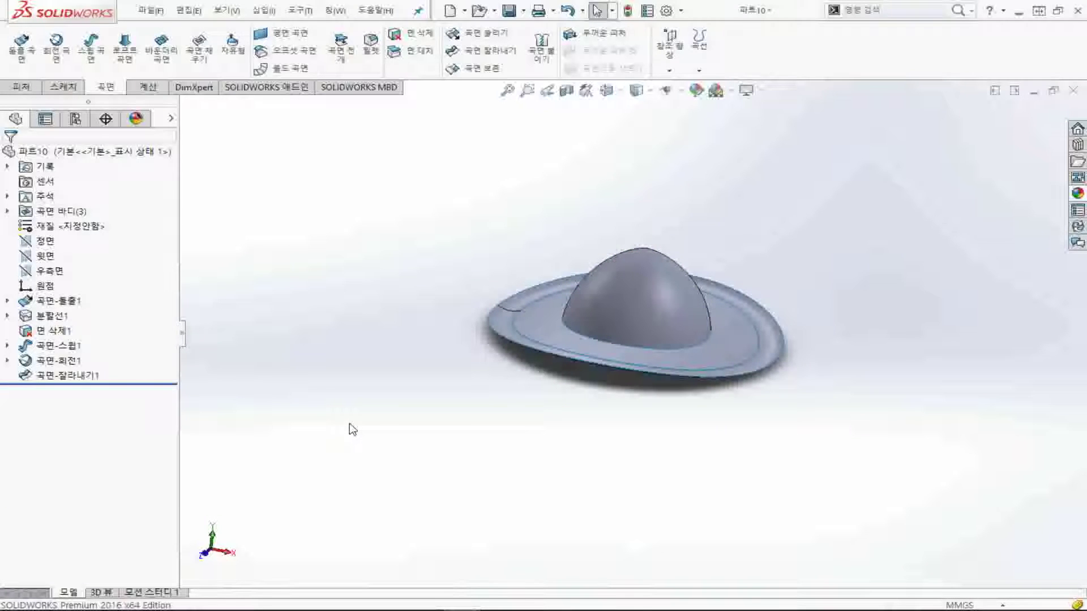
# Switch to the front view and expand the Surface Bodies folder
pyautogui.hotkey('ctrl', '1')
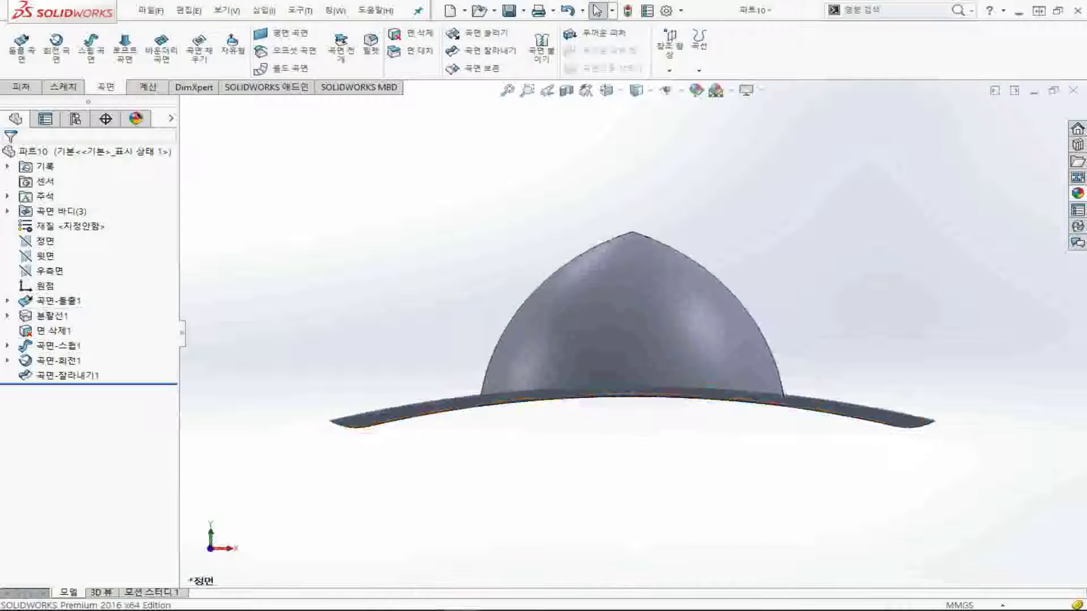
pyautogui.hotkey('shift', 'c')
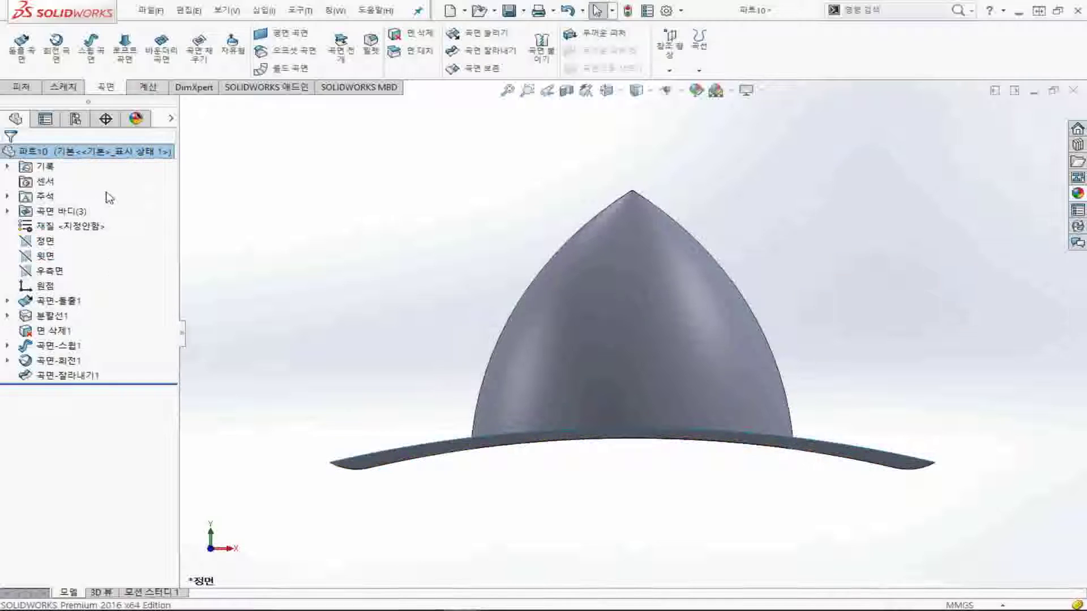
pyautogui.click(7, 211)
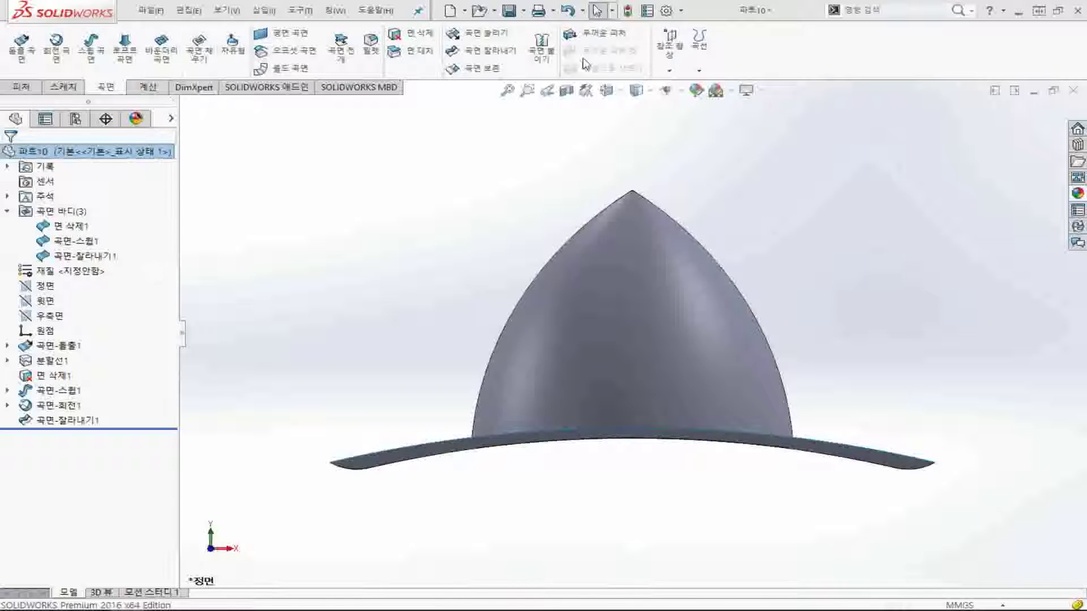
# Knit the outer swept rim and inner flat ring into 곡면-표면 붙이기4, then view isometrically
pyautogui.click(549, 69)
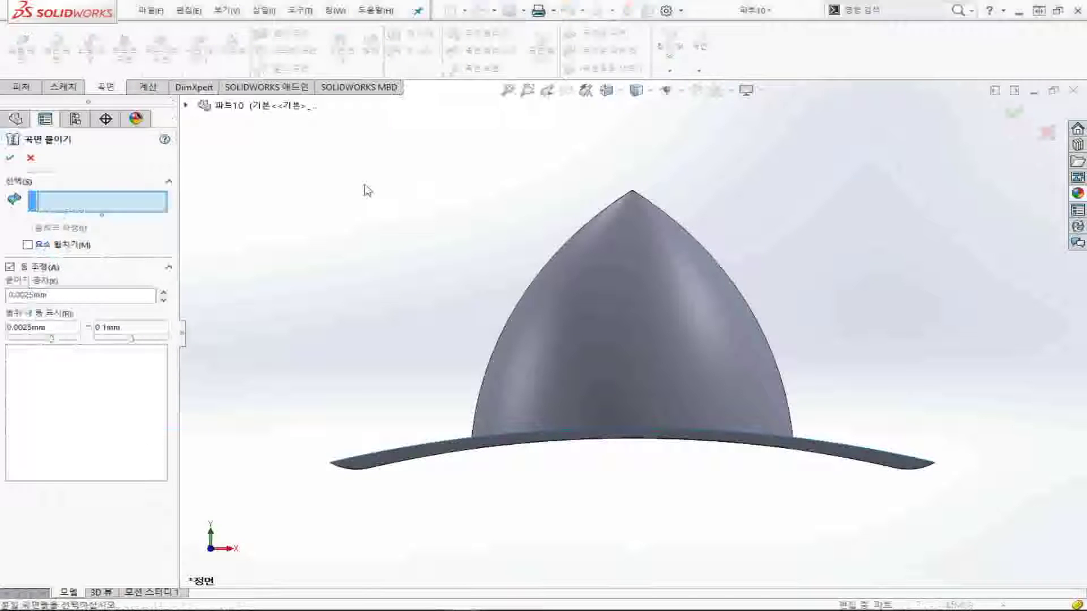
pyautogui.moveTo(364, 191); pyautogui.dragTo(367, 340, button='middle')
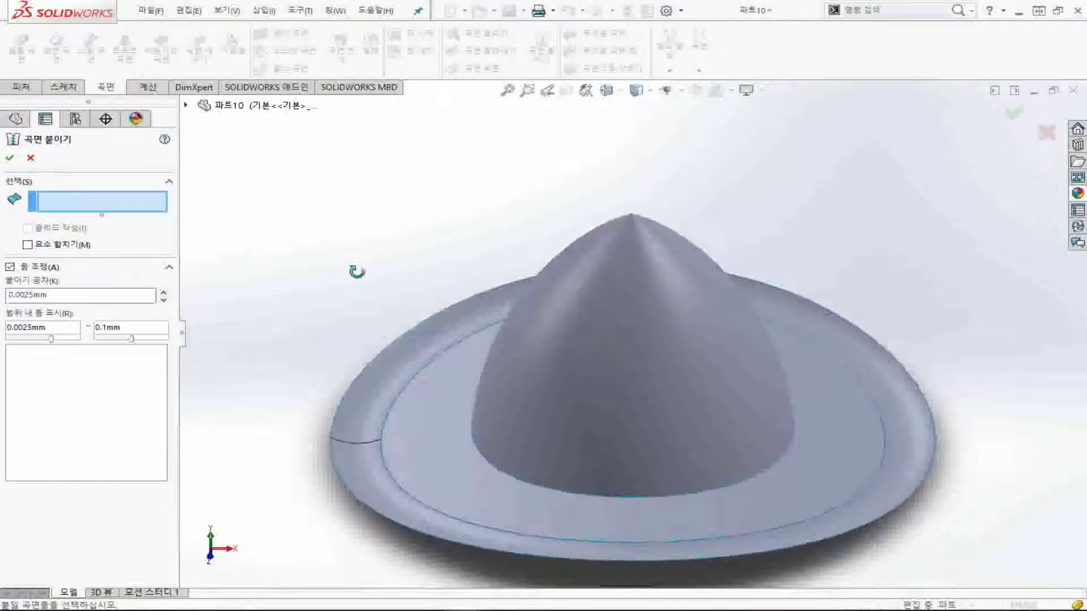
pyautogui.click(376, 387)
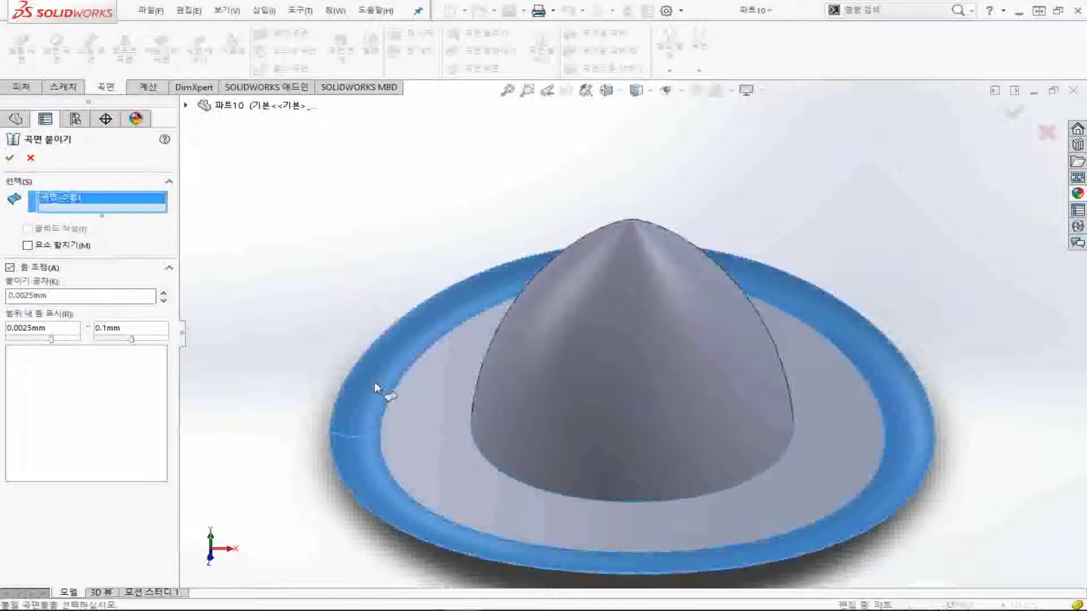
pyautogui.click(425, 413)
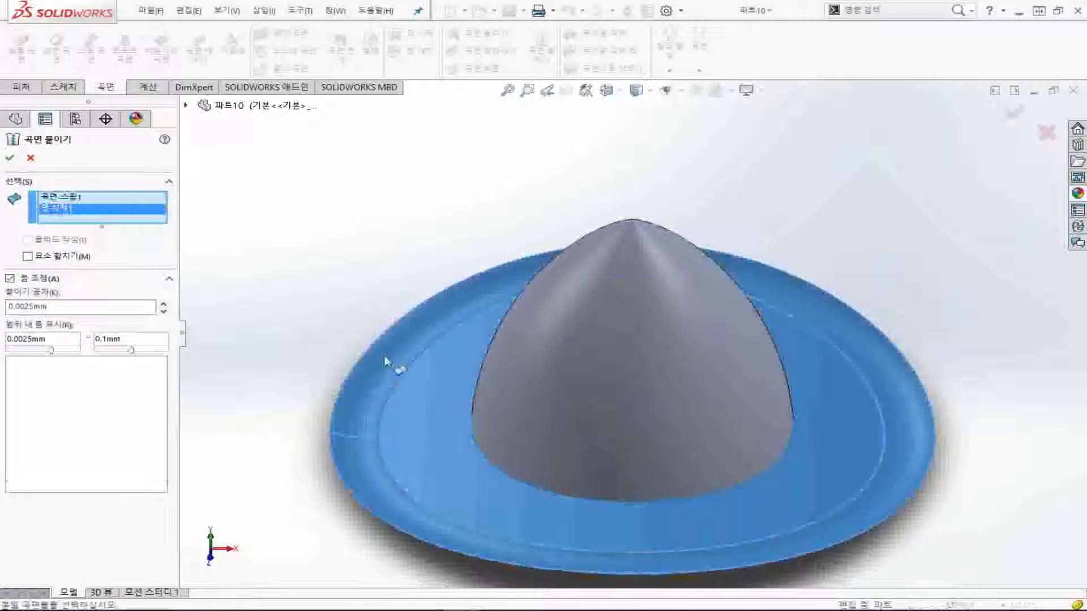
pyautogui.click(11, 157)
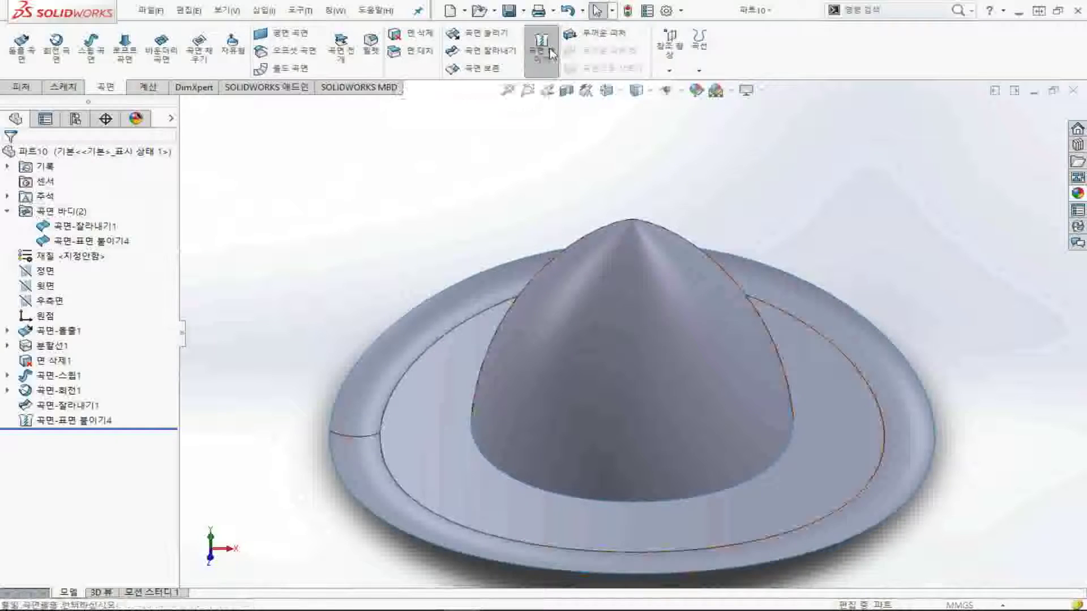
pyautogui.hotkey('ctrl', '7')
# Fillet the inner edge loop between flat ring and outer rim with a 10 mm radius
pyautogui.click(371, 44)
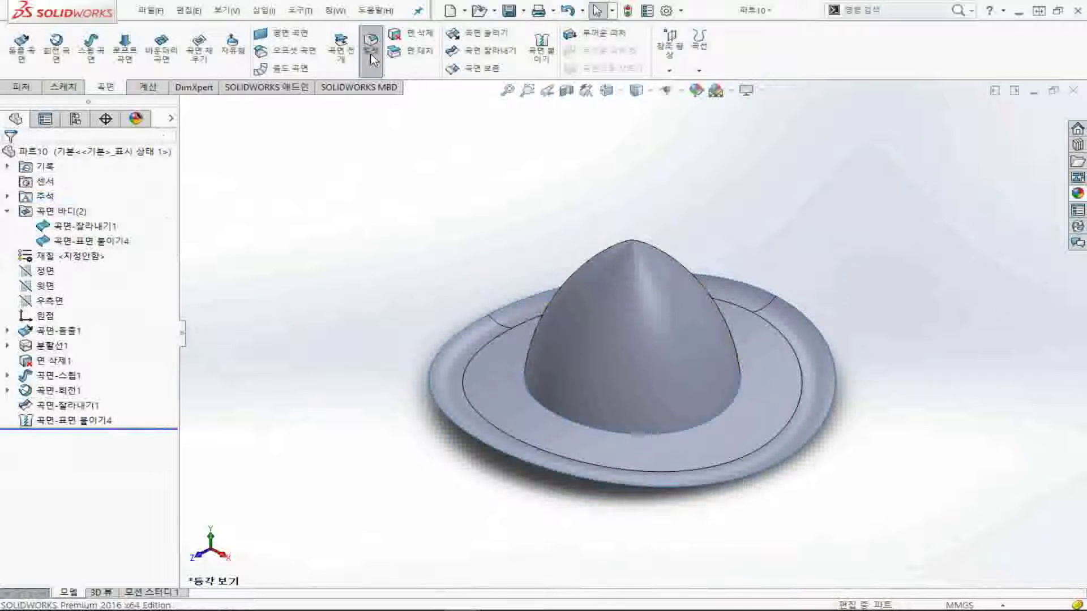
pyautogui.click(458, 390)
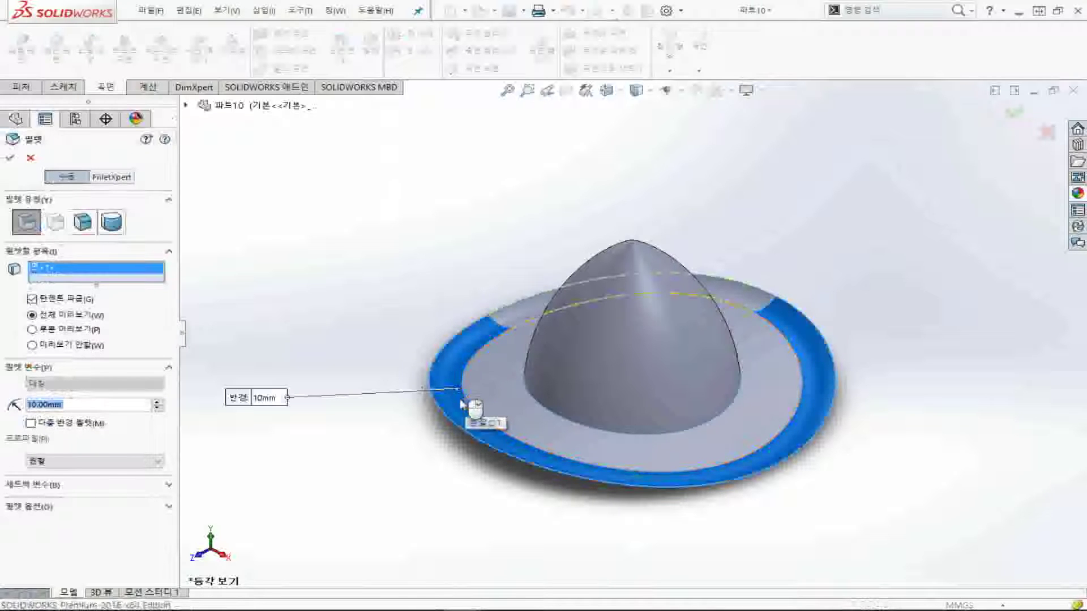
pyautogui.click(462, 404)
pyautogui.click(468, 402)
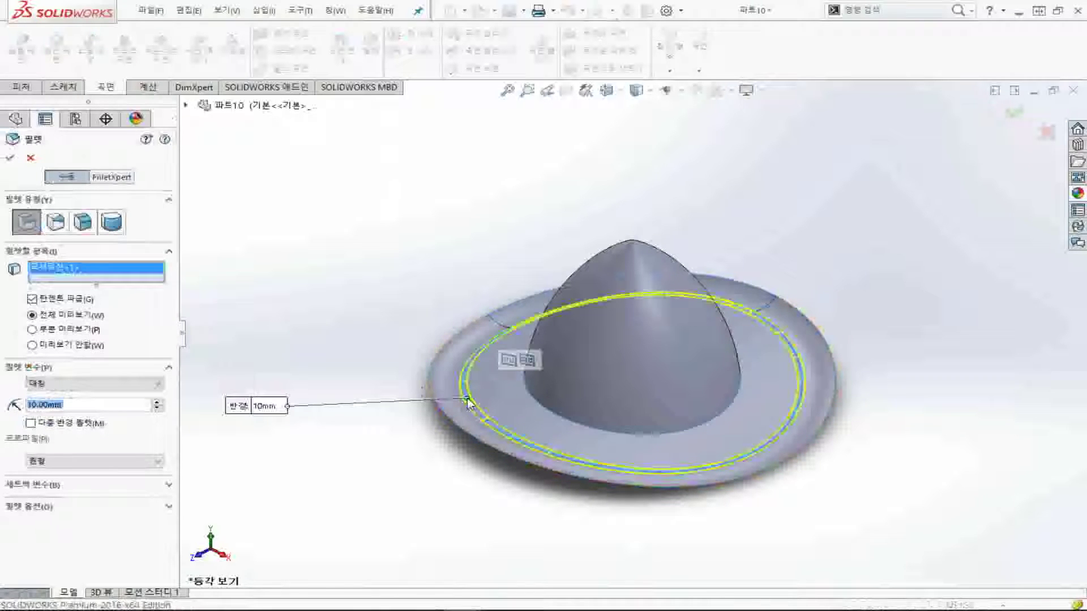
pyautogui.click(15, 159)
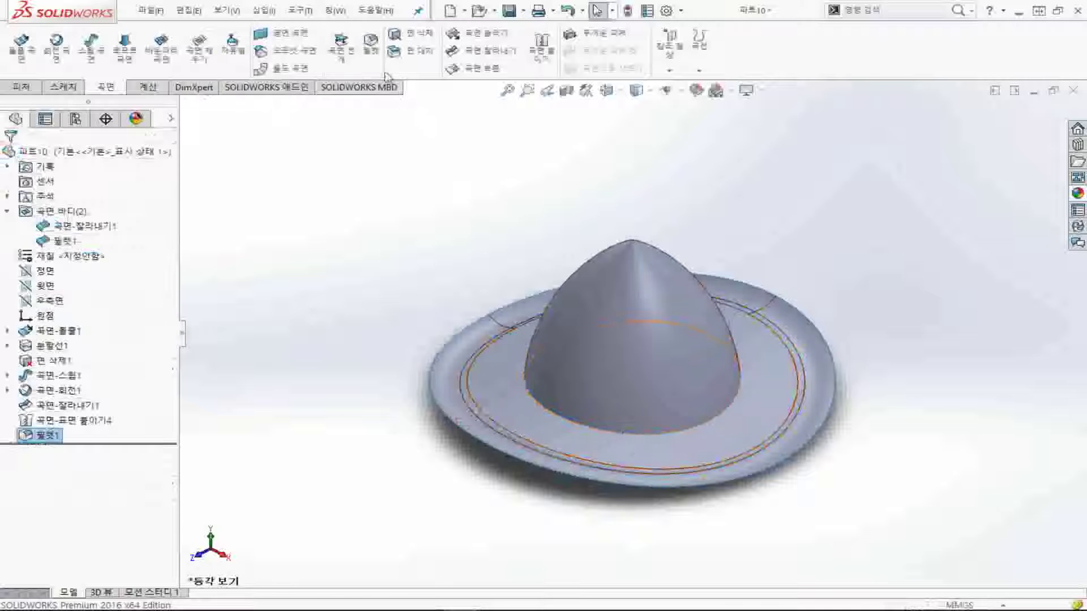
pyautogui.click(367, 55)
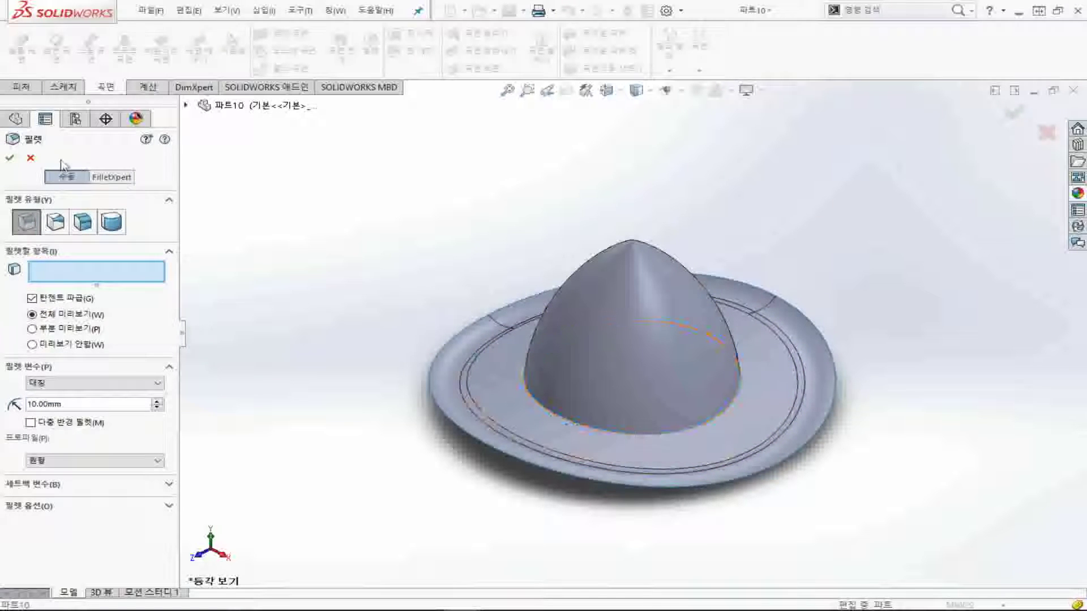
pyautogui.click(25, 160)
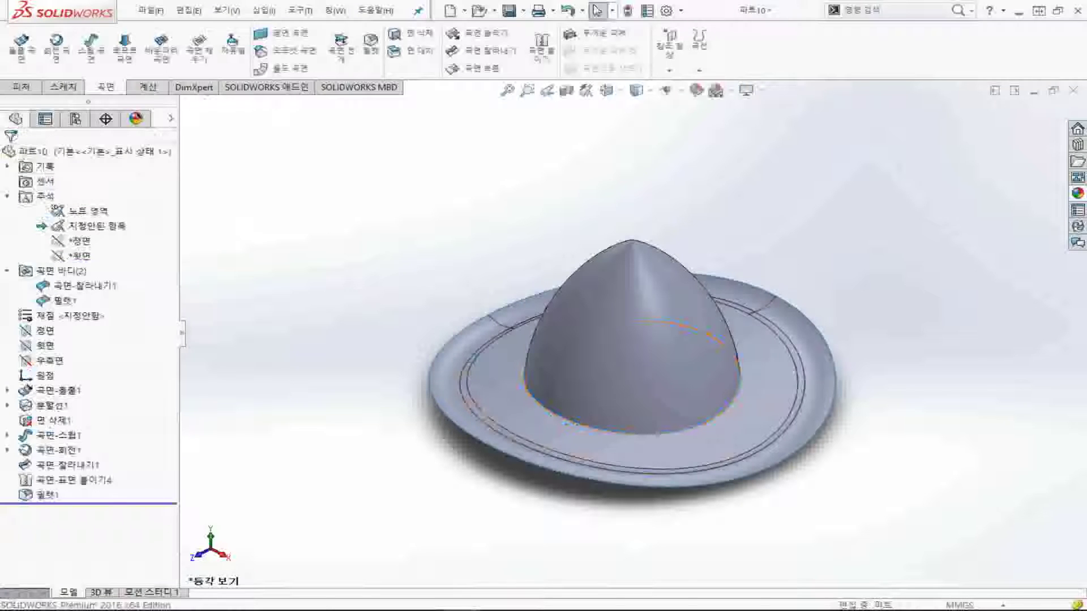
# Apply a section view and inspect the cut model from the front
pyautogui.click(567, 92)
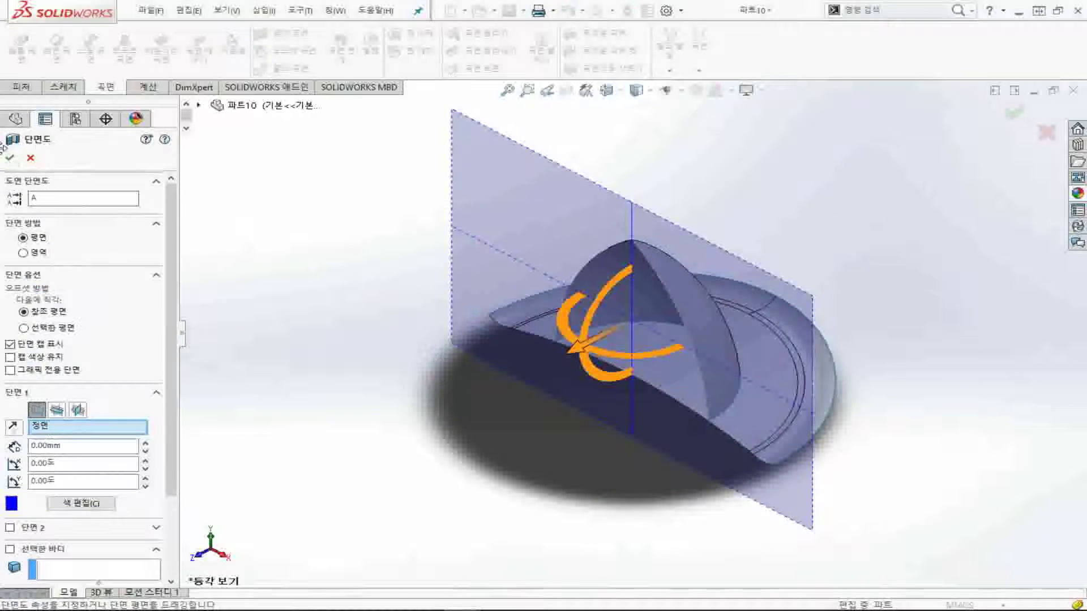
pyautogui.click(10, 158)
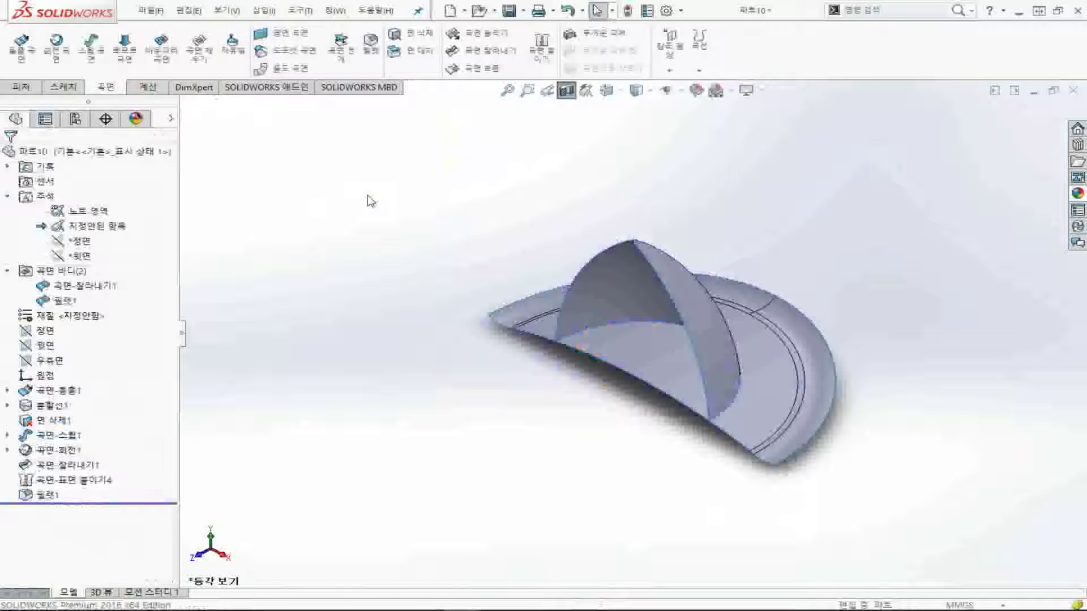
pyautogui.hotkey('ctrl', '1')
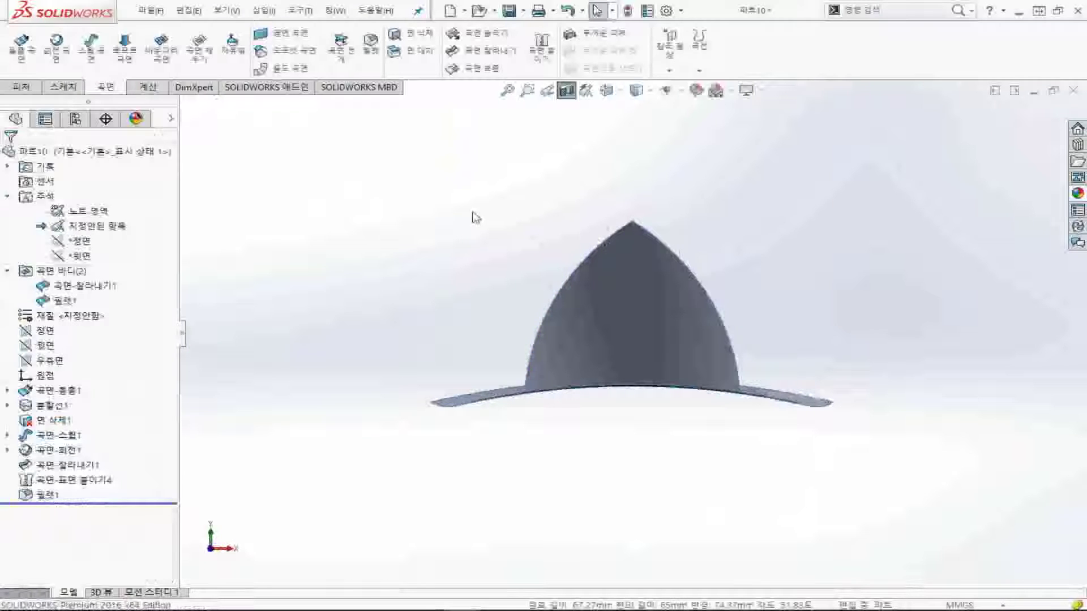
# Give the hat a glossy reflective display and show it in isometric view
pyautogui.click(148, 86)
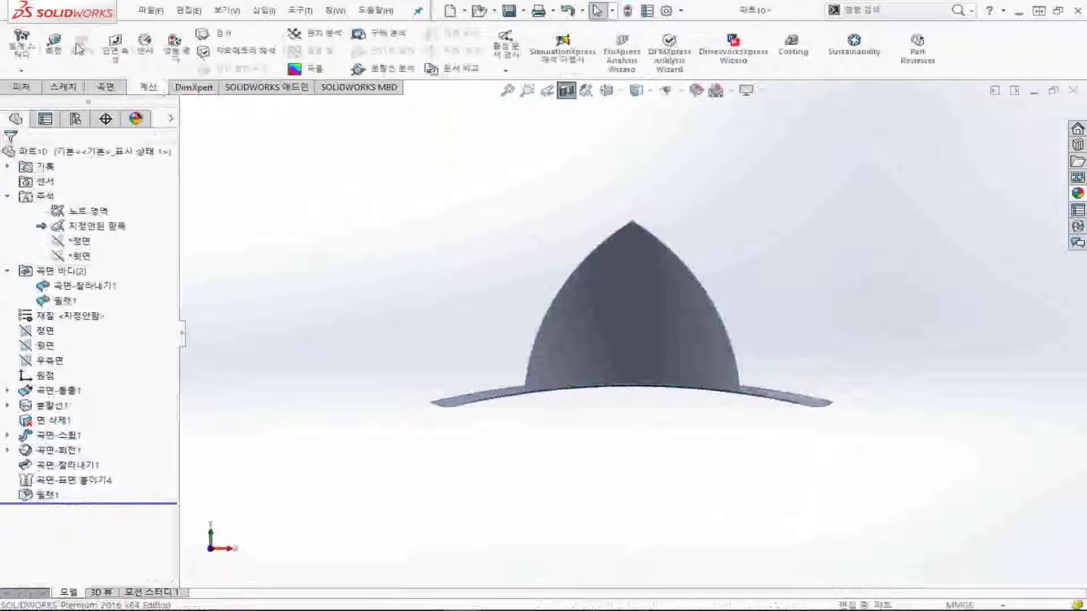
pyautogui.click(660, 286)
pyautogui.click(437, 201)
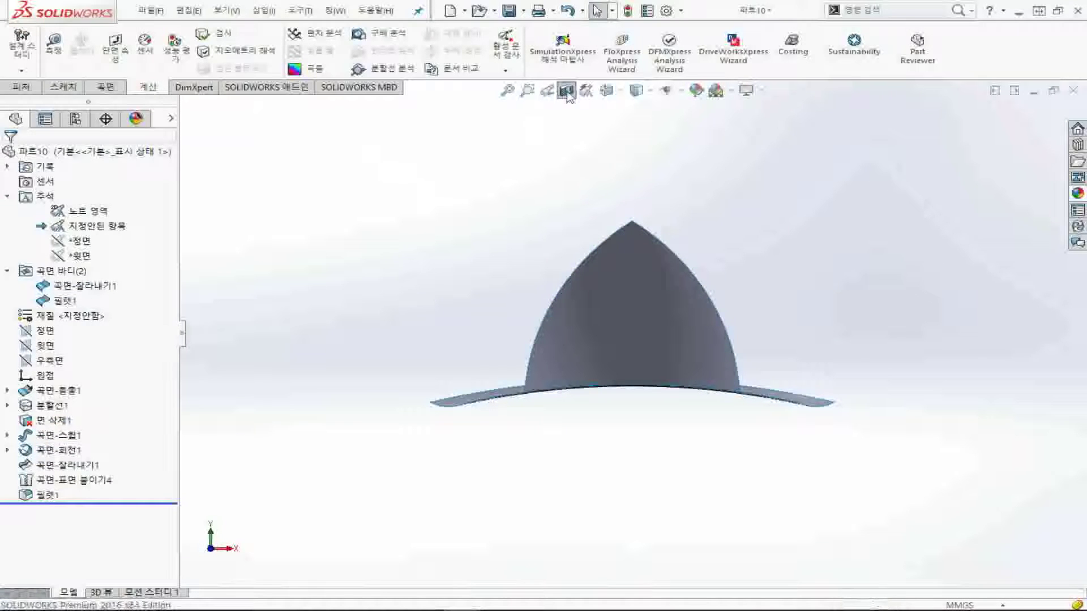
pyautogui.click(566, 90)
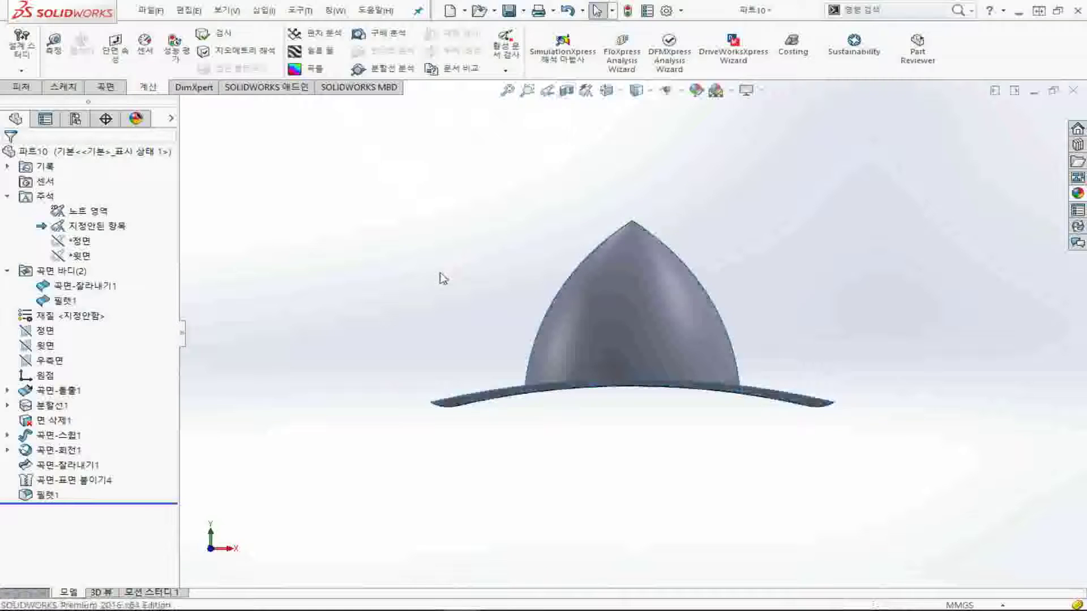
pyautogui.hotkey('ctrl', '7')
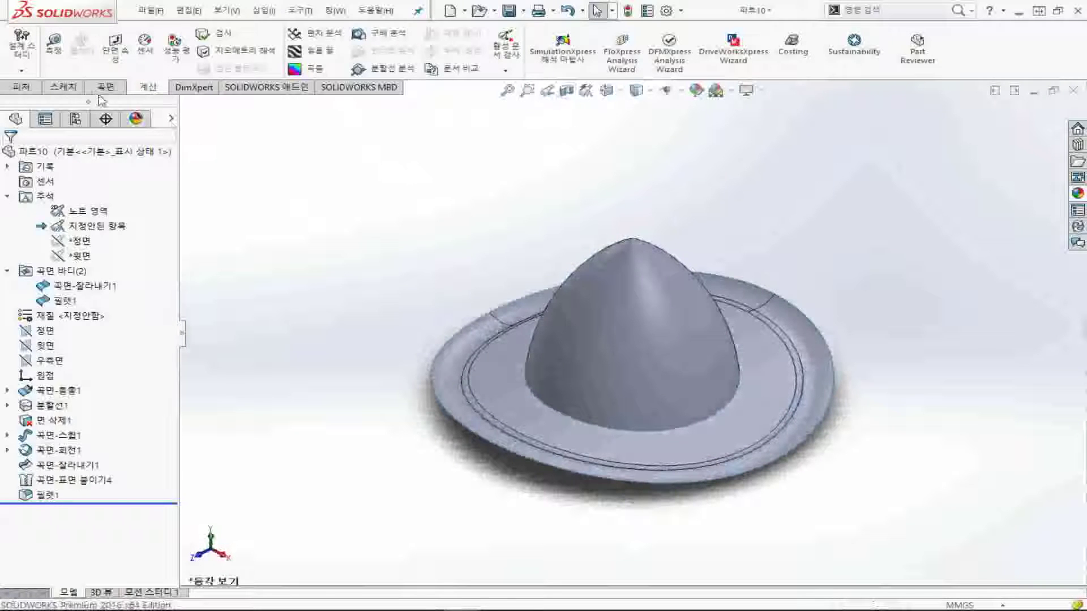
pyautogui.click(103, 89)
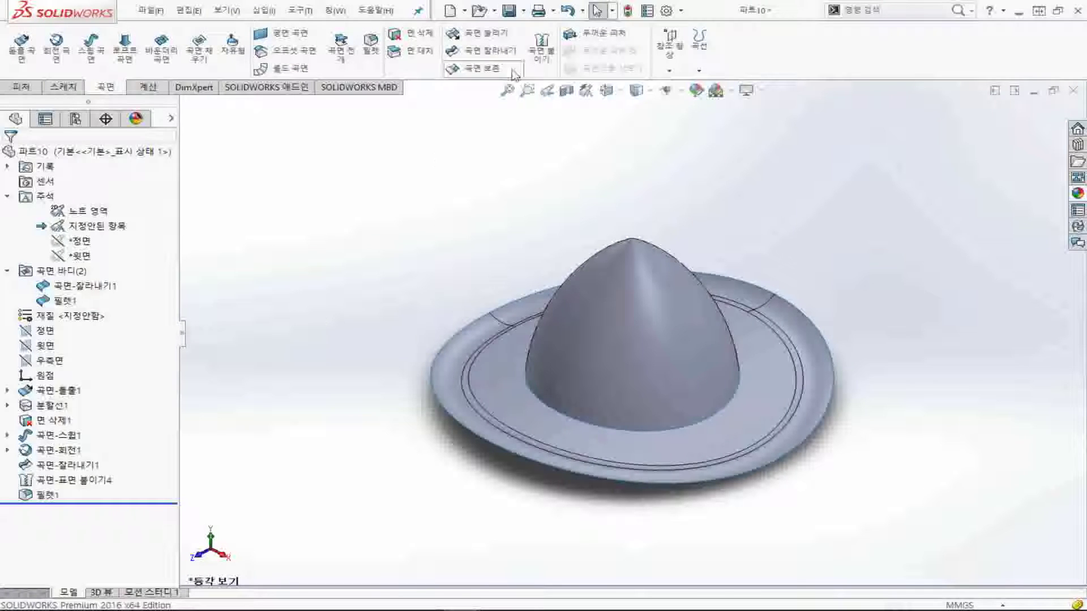
# Thicken the filleted hat surface by 2 mm into a solid body, 두껍게1
pyautogui.click(602, 37)
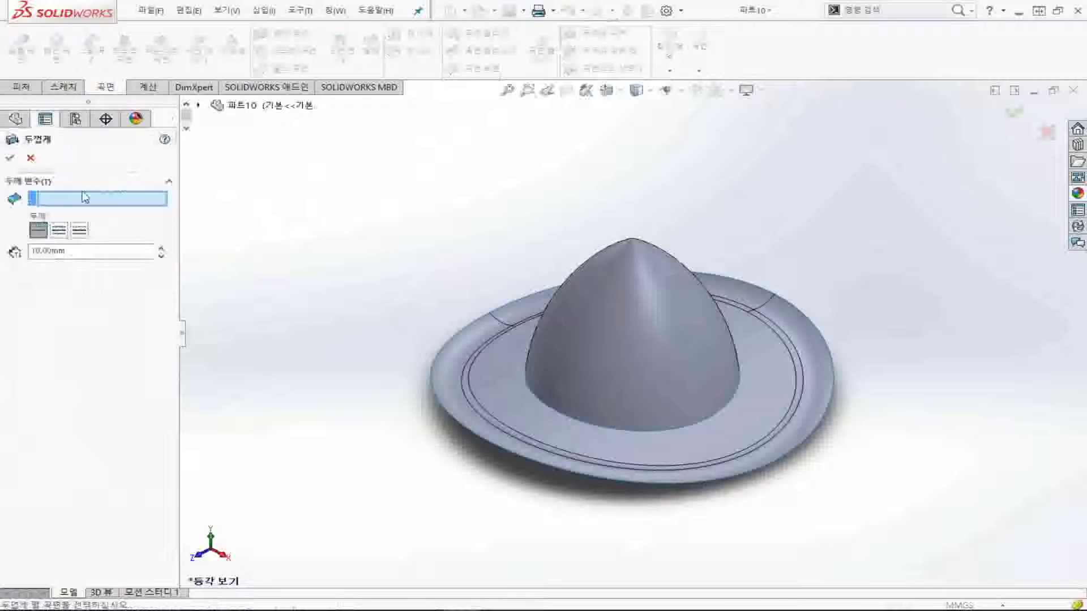
pyautogui.click(513, 412)
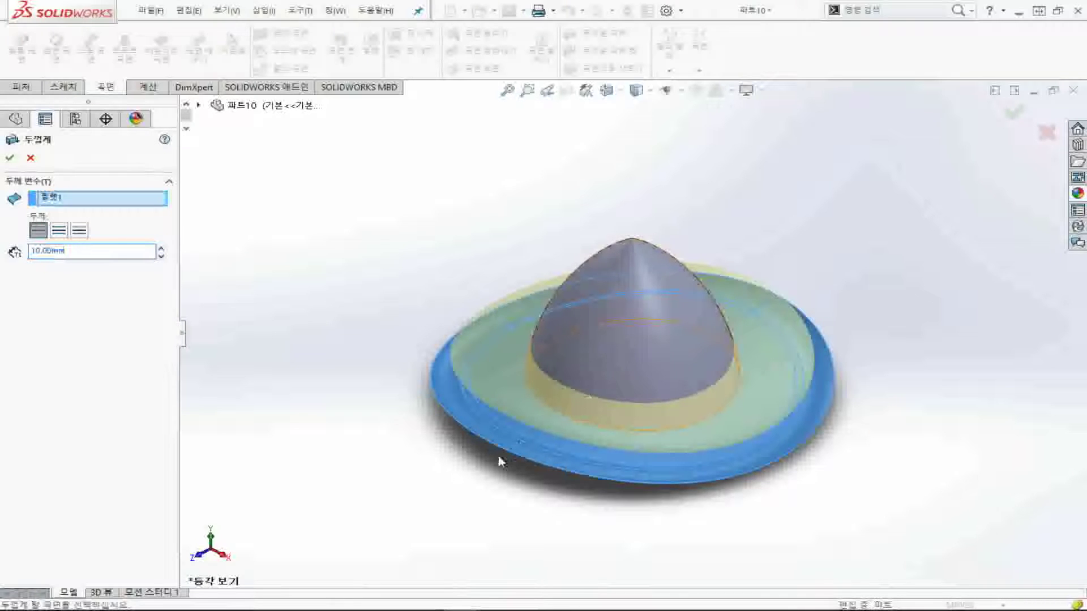
pyautogui.moveTo(501, 461); pyautogui.dragTo(435, 360, button='middle')
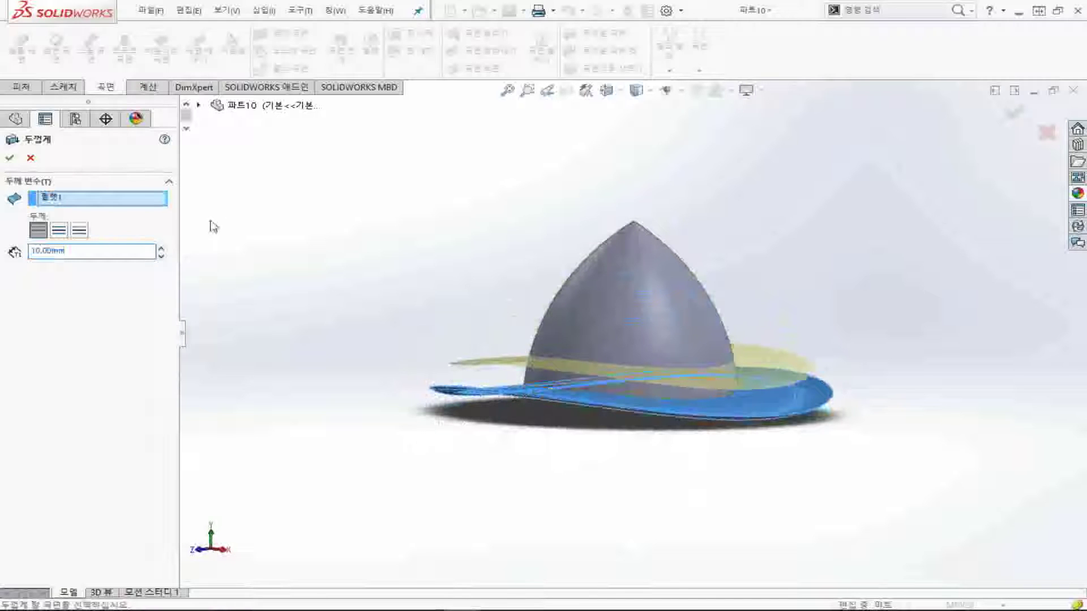
pyautogui.click(130, 250)
pyautogui.doubleClick(129, 252)
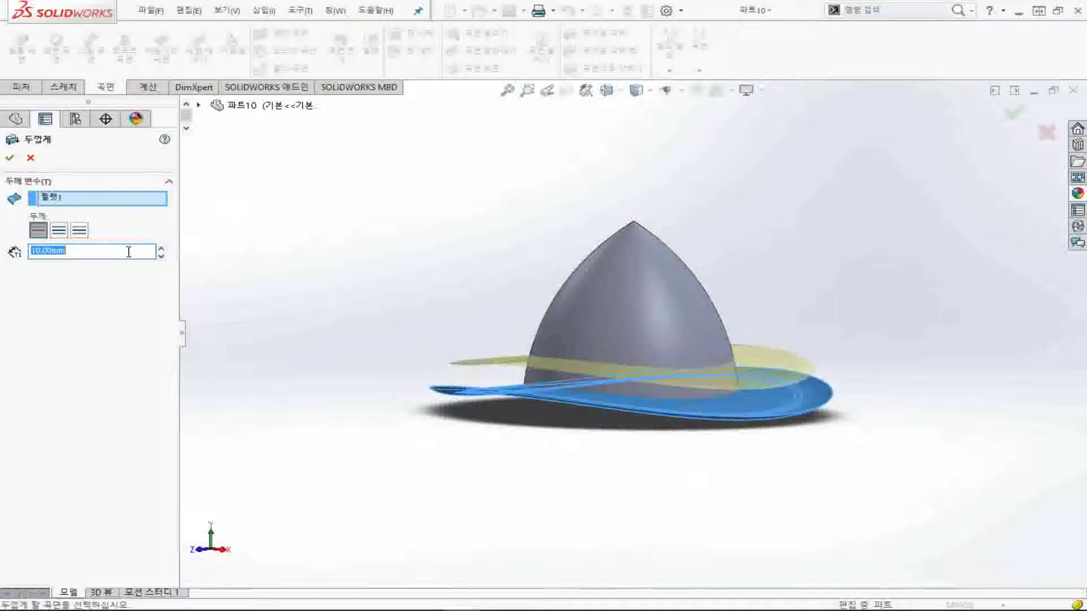
pyautogui.write('2')
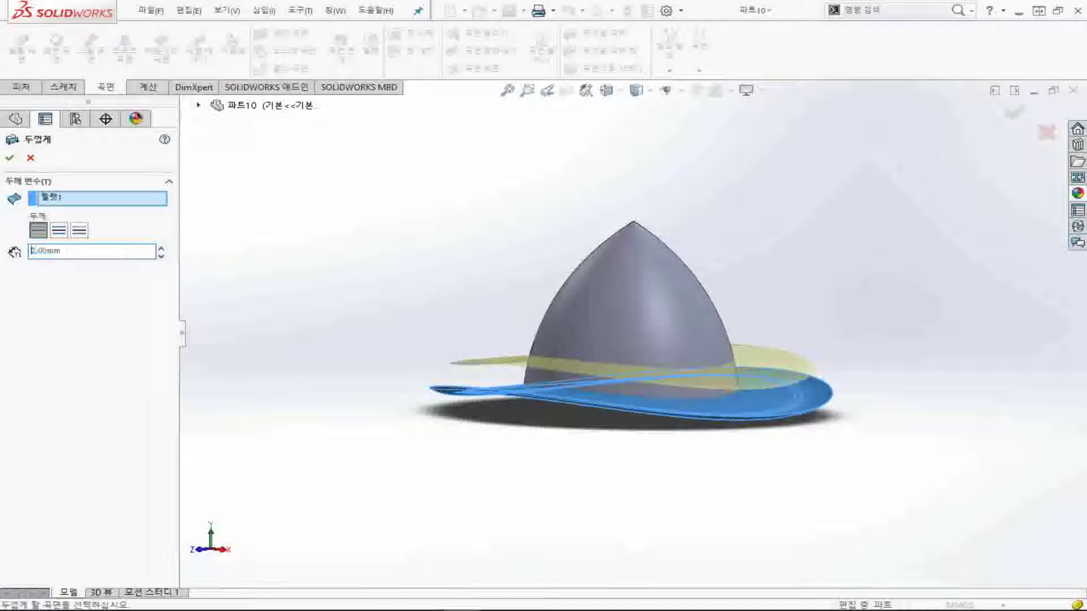
pyautogui.click(10, 158)
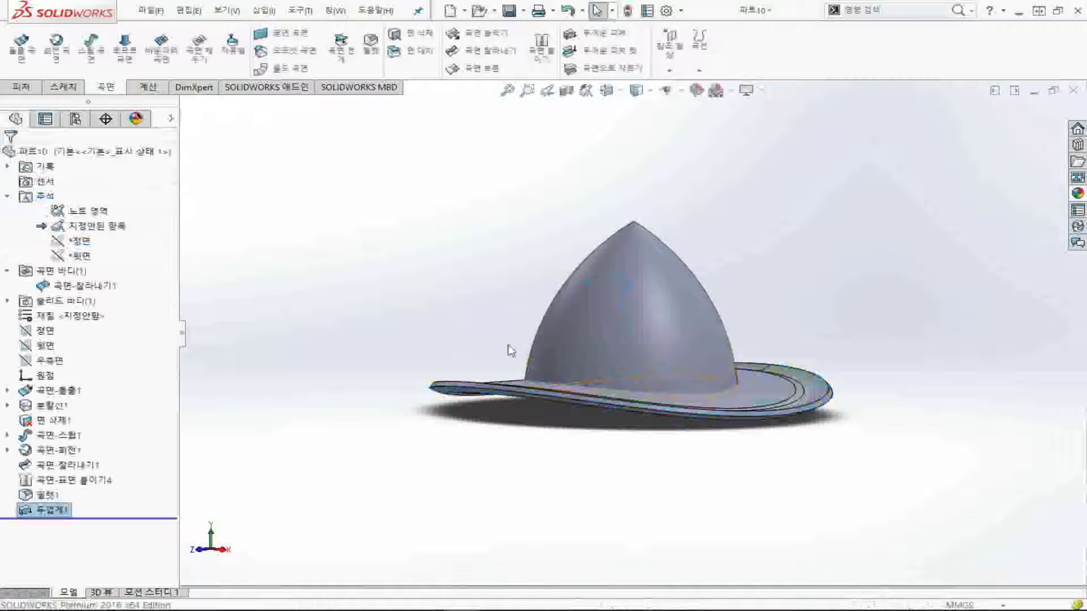
# Zoom and orbit around the thickened brim and select its edges
pyautogui.moveTo(510, 347)
pyautogui.mouseDown(button='middle')
pyautogui.moveTo(487, 430)
pyautogui.moveTo(557, 367)
pyautogui.mouseUp(button='middle')
pyautogui.scroll(-5, 477, 426)
pyautogui.scroll(3, 561, 448)
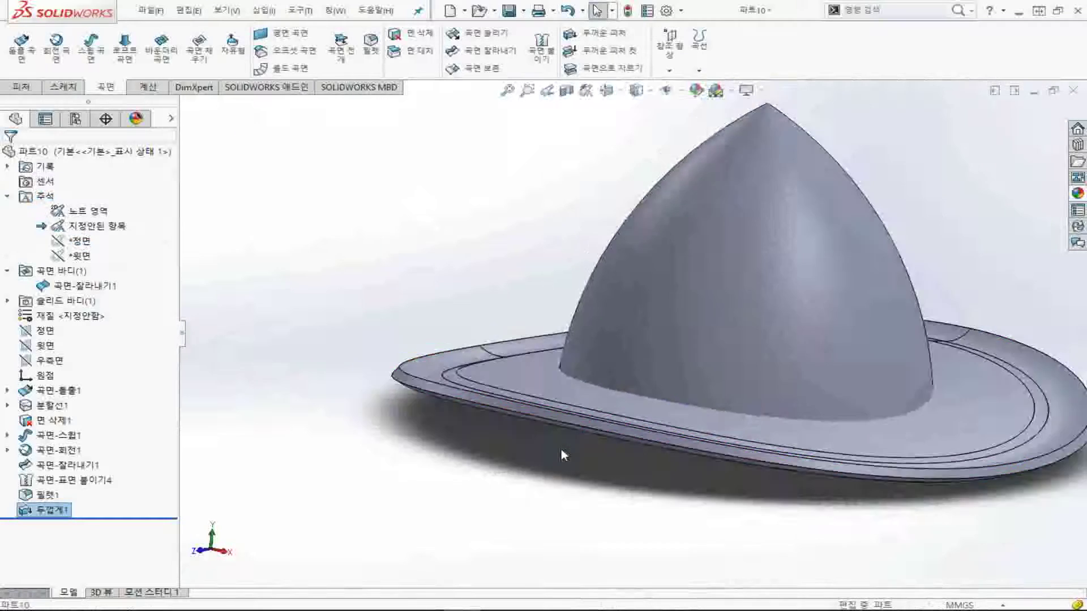
pyautogui.scroll(-3, 688, 413)
pyautogui.moveTo(657, 365); pyautogui.dragTo(443, 277, button='middle')
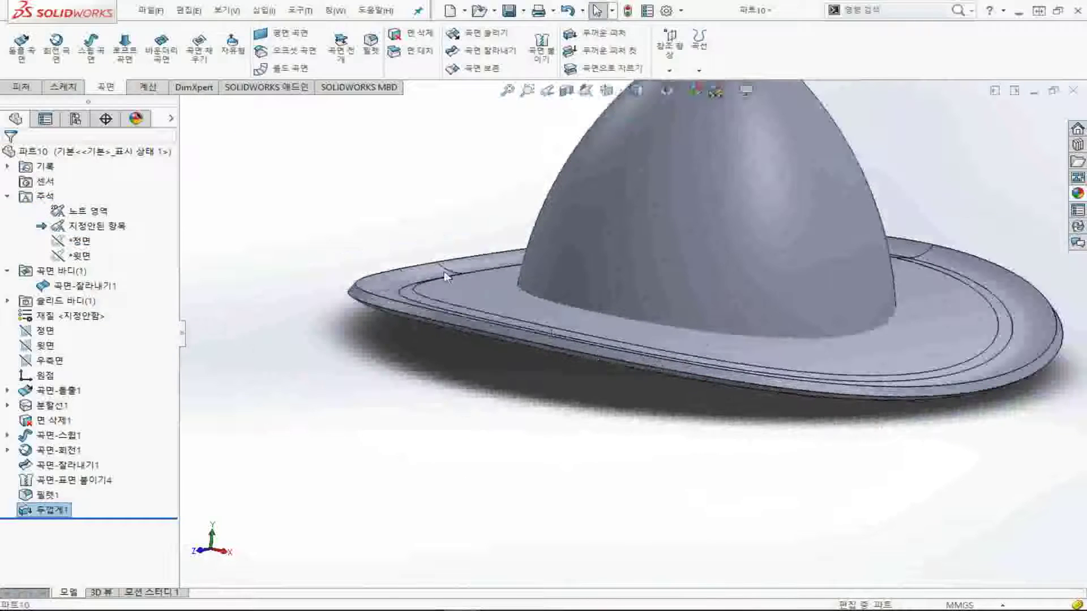
pyautogui.click(565, 363)
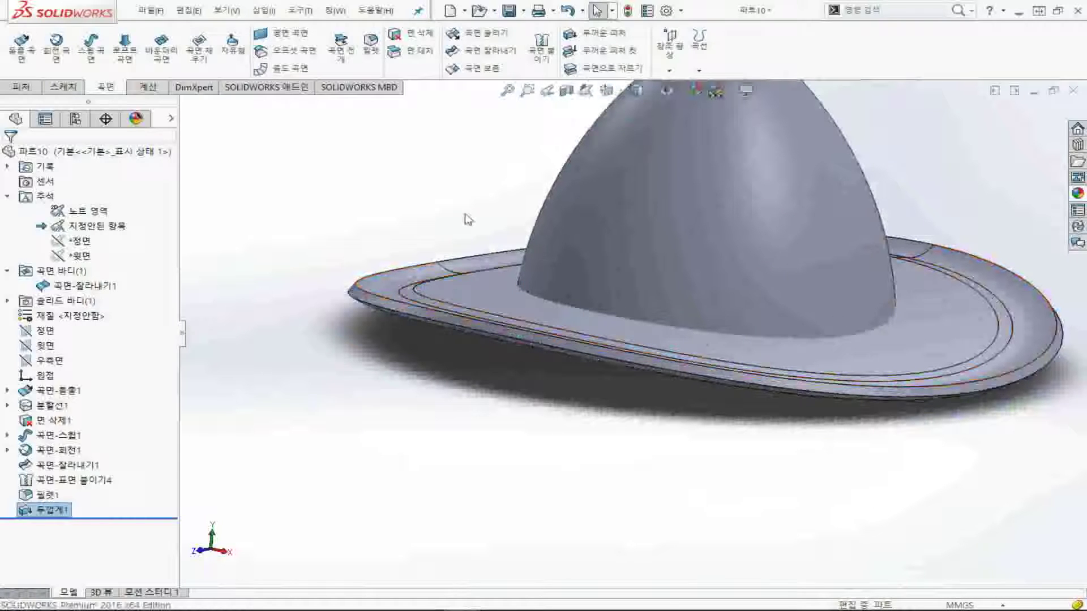
# Check the part's mass properties (22.64 g, 22635.16 mm³) and return to isometric view
pyautogui.click(148, 87)
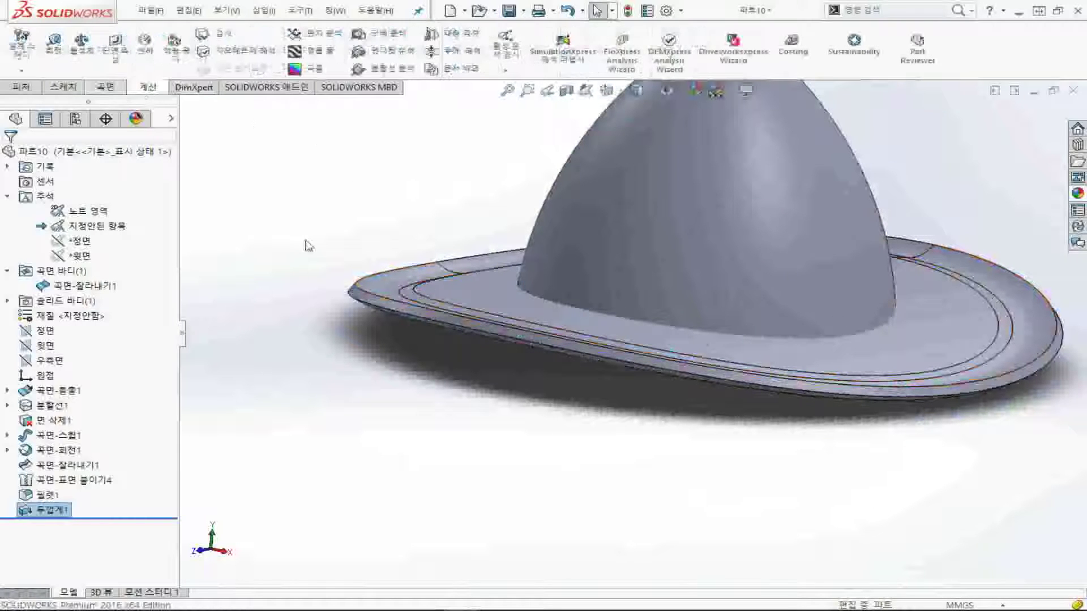
pyautogui.click(94, 52)
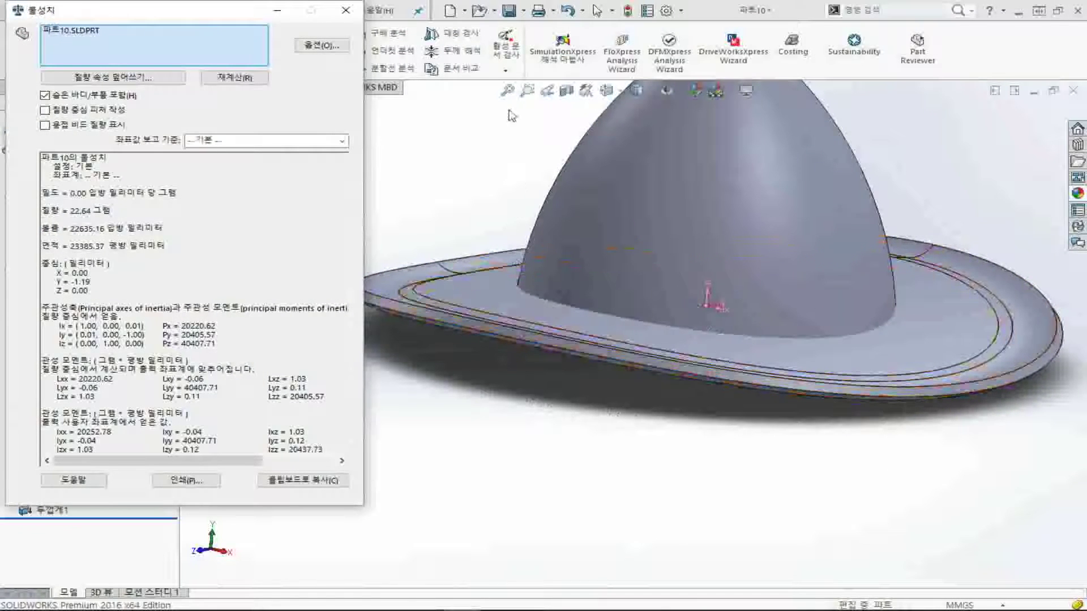
pyautogui.click(346, 10)
pyautogui.hotkey('ctrl', '7')
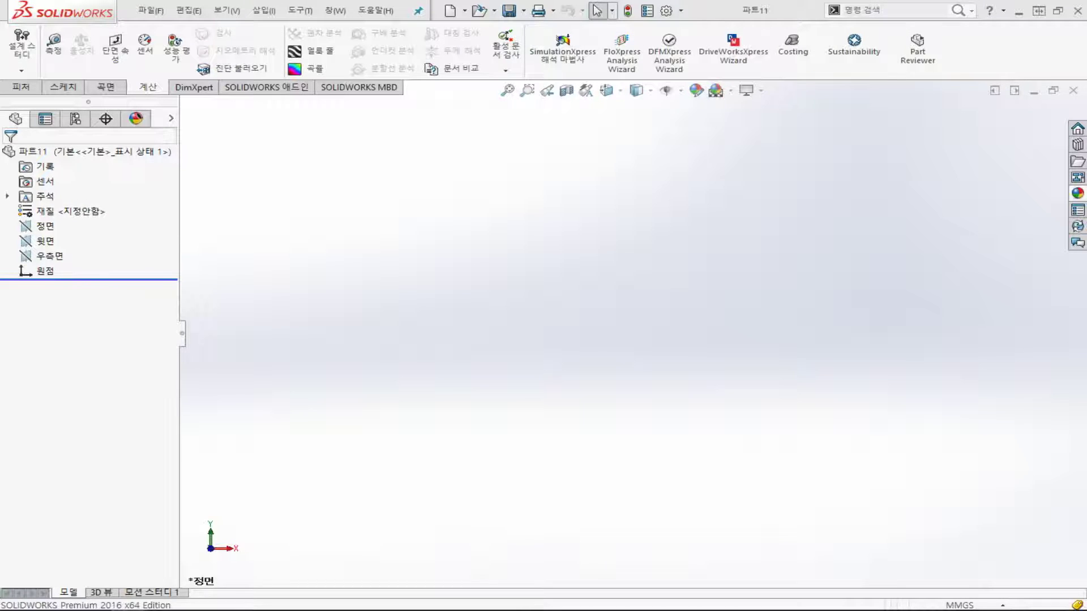
# Start a sketch on the Top Plane and draw a circle centred on the origin
pyautogui.click(53, 243)
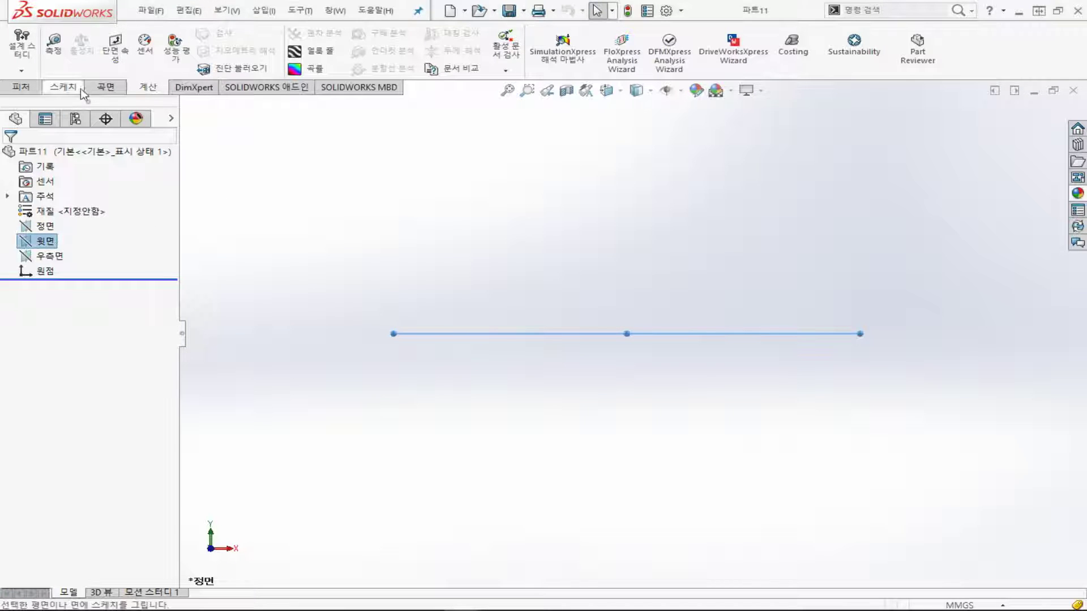
pyautogui.click(62, 87)
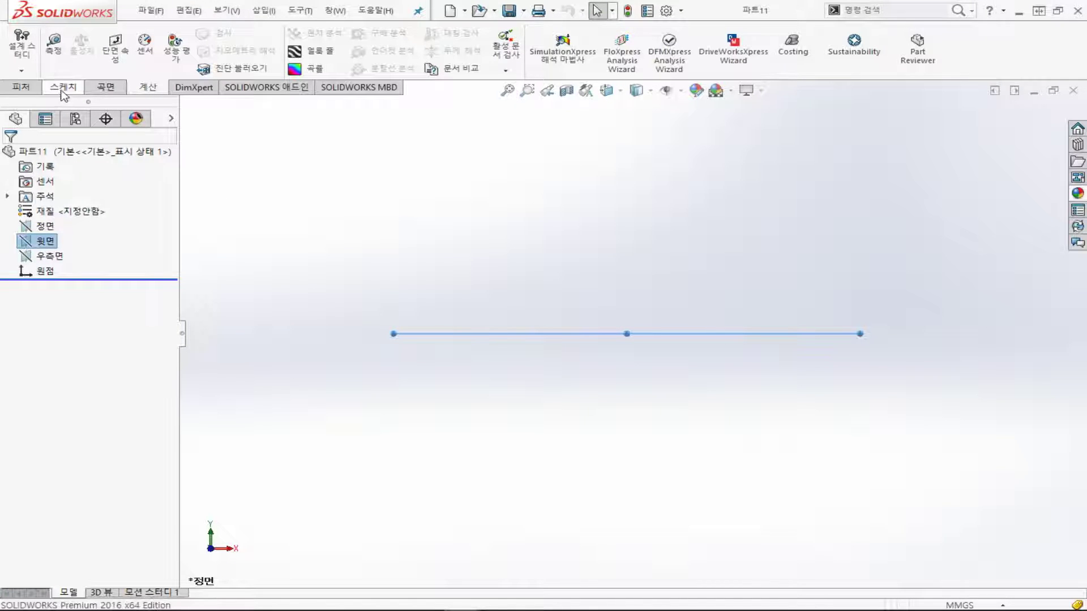
pyautogui.click(23, 55)
pyautogui.click(111, 33)
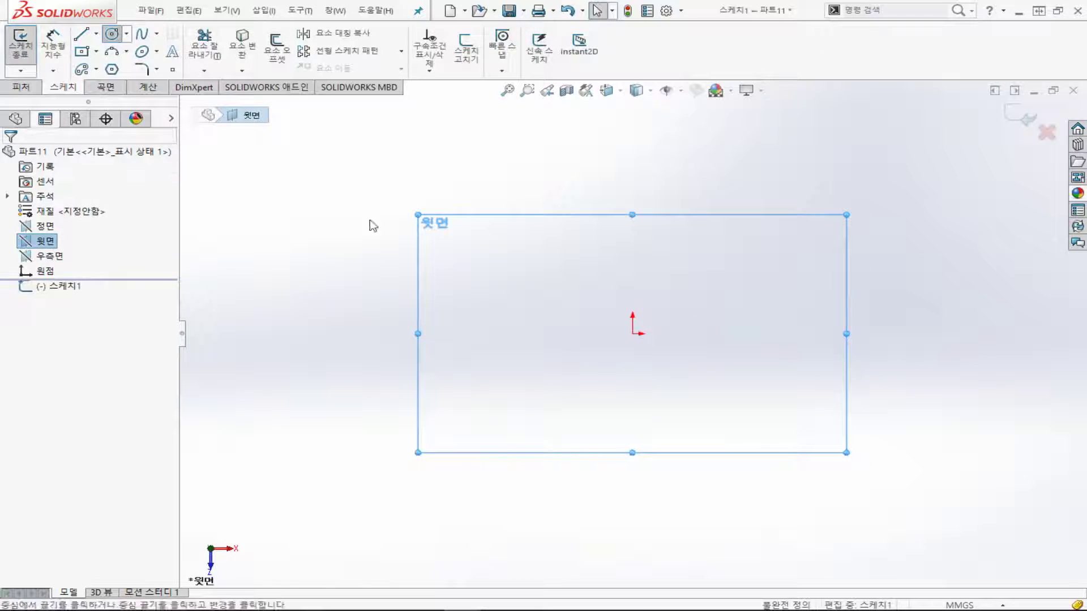
pyautogui.click(632, 334)
pyautogui.click(723, 281)
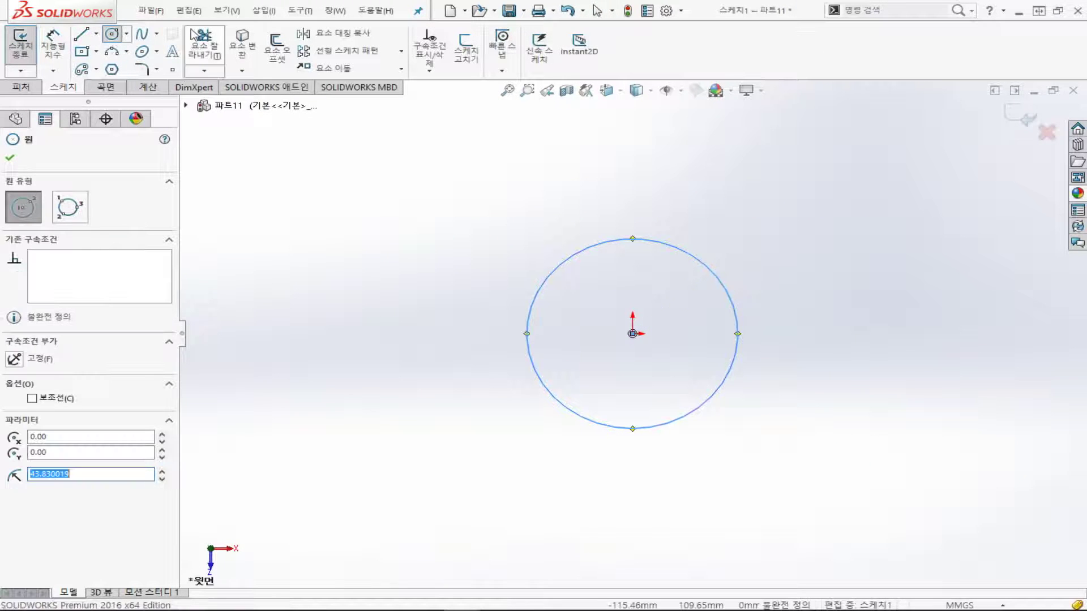
# Dimension the circle's diameter to 40 mm and exit the sketch
pyautogui.click(53, 43)
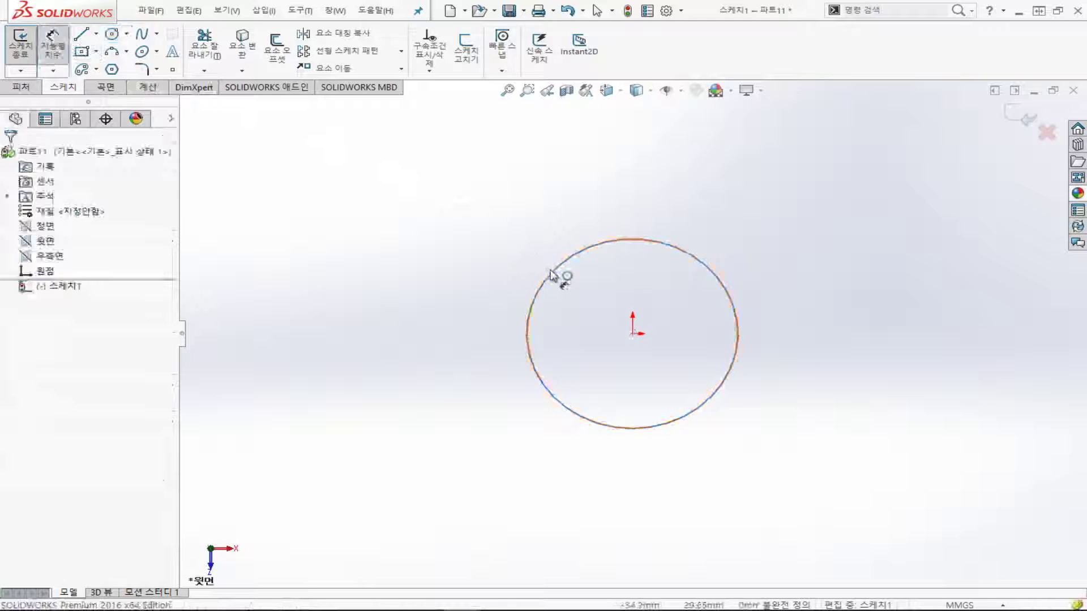
pyautogui.click(548, 283)
pyautogui.click(484, 339)
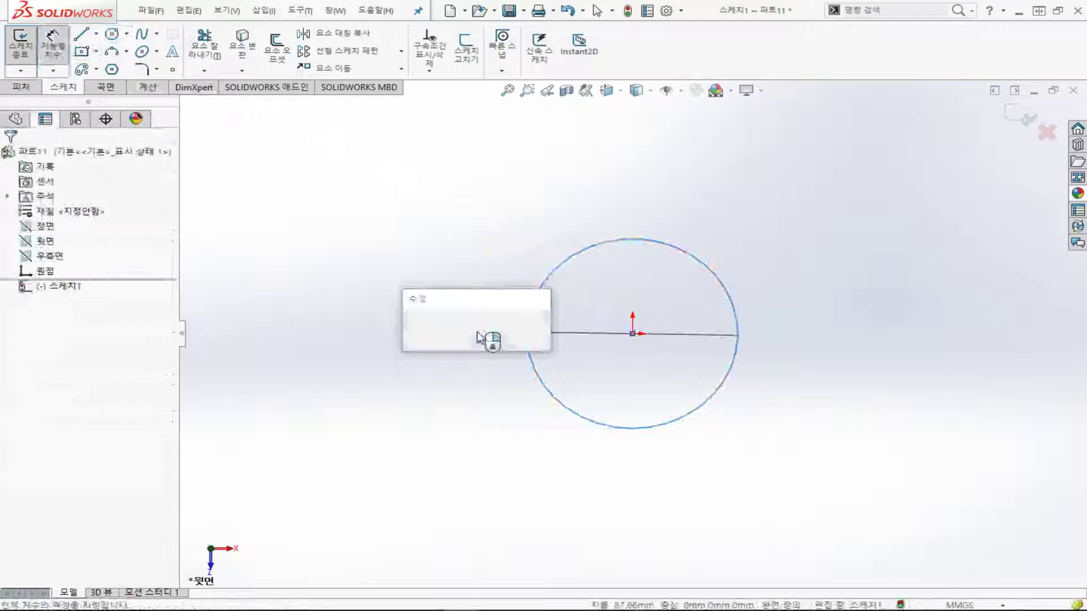
pyautogui.write('40')
pyautogui.press('Return')
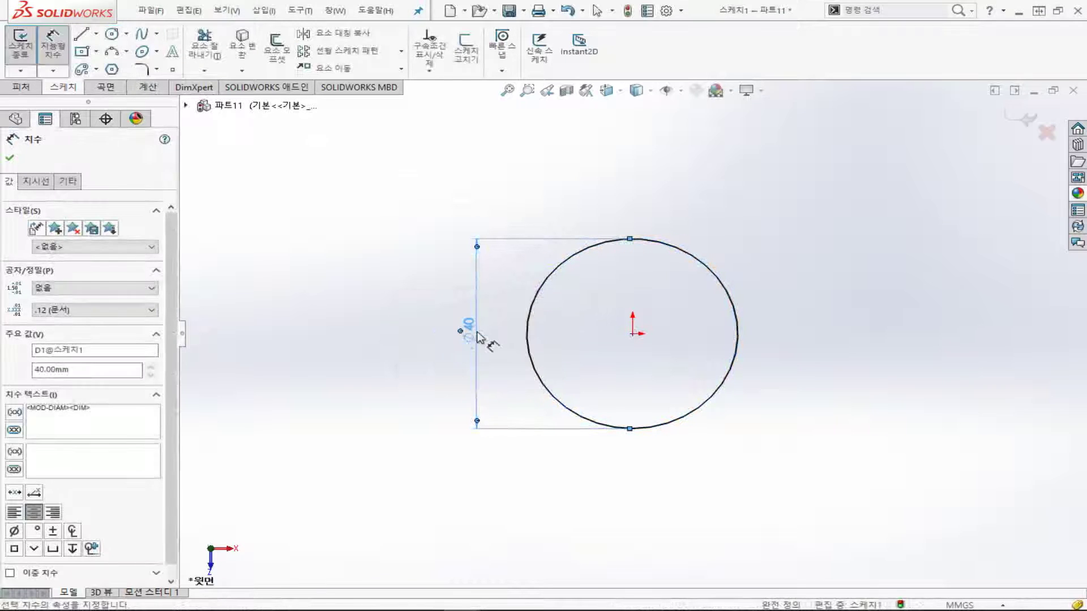
pyautogui.click(399, 355)
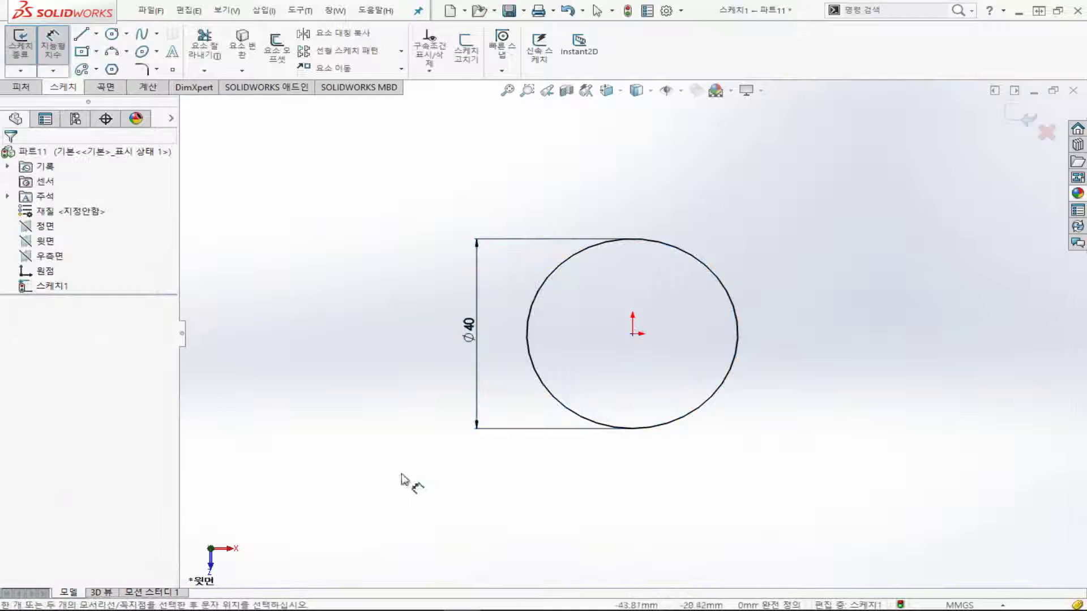
pyautogui.click(26, 53)
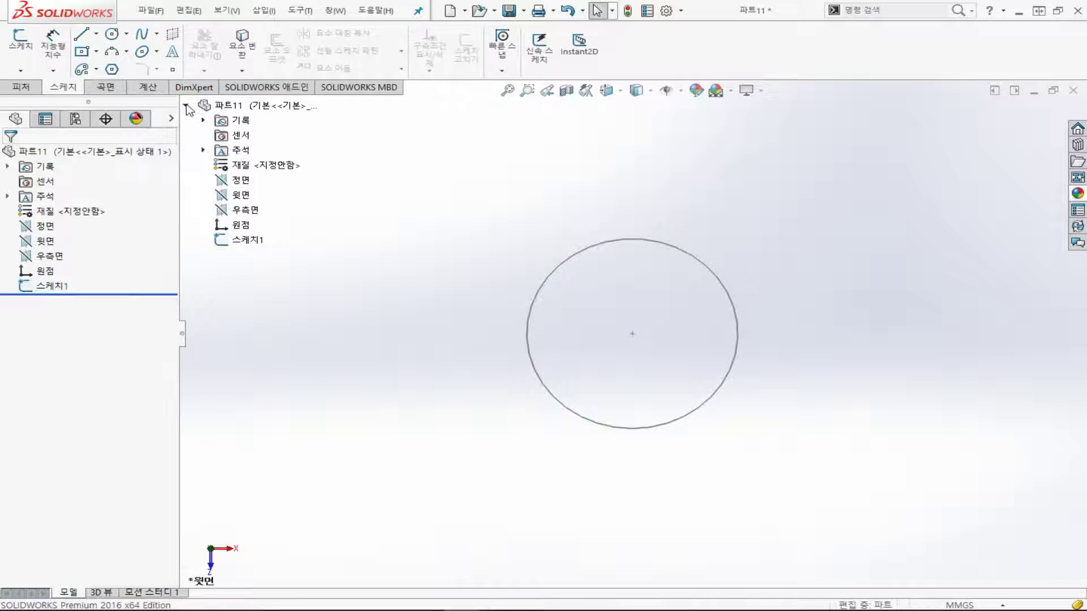
# Start a helix based on the Ø40 circle sketch and preview it isometrically
pyautogui.click(186, 106)
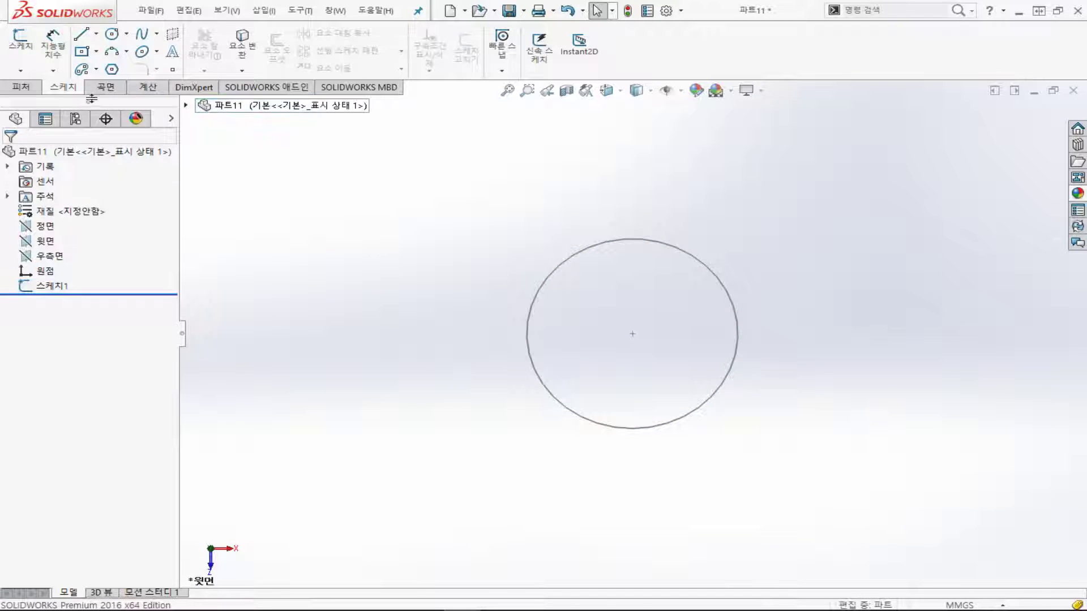
pyautogui.click(28, 88)
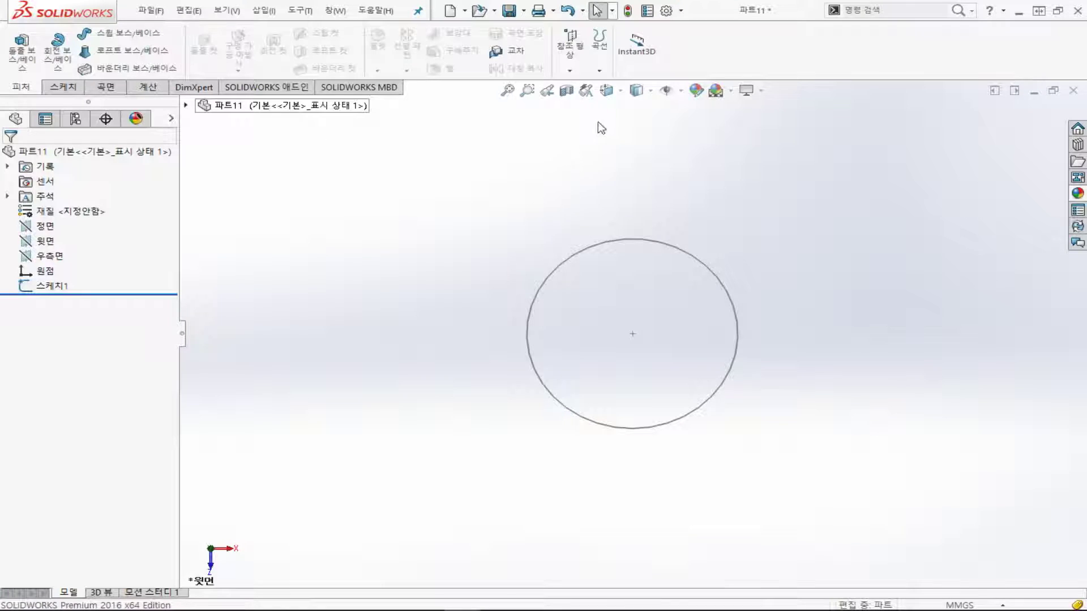
pyautogui.click(601, 71)
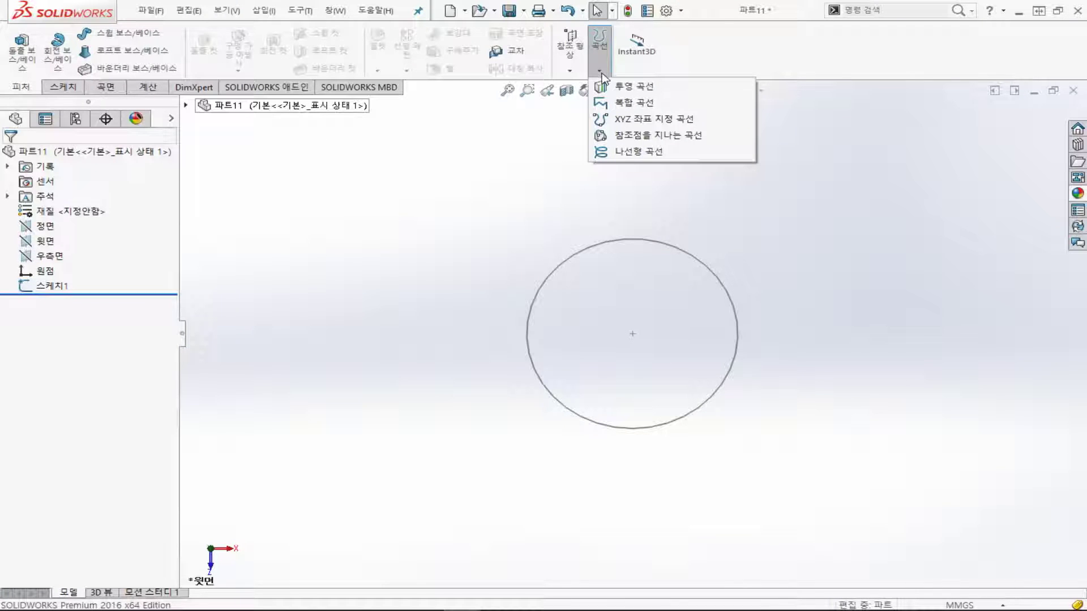
pyautogui.click(639, 152)
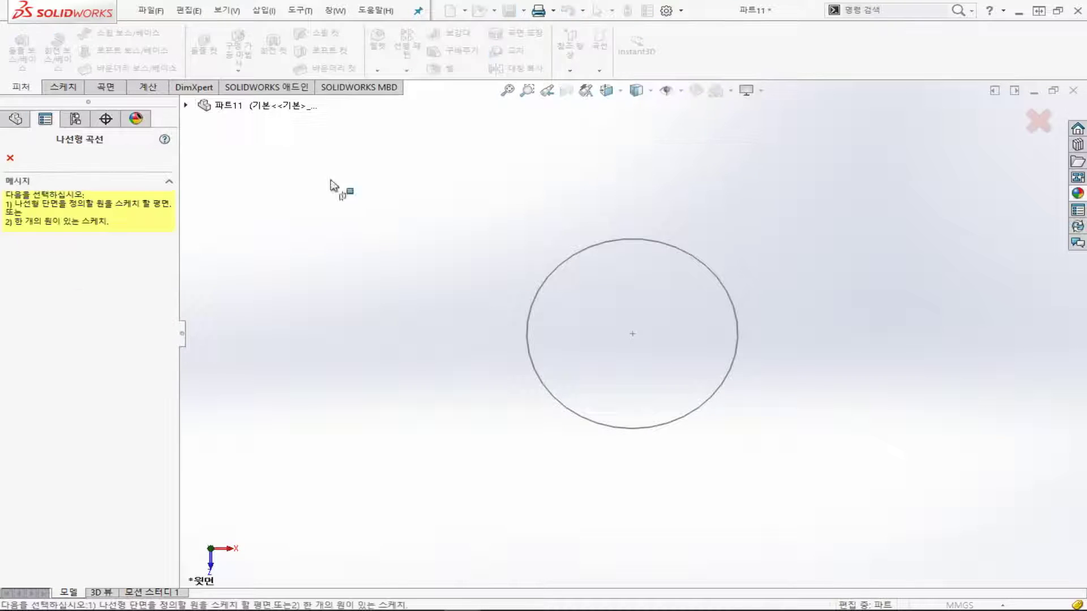
pyautogui.click(552, 280)
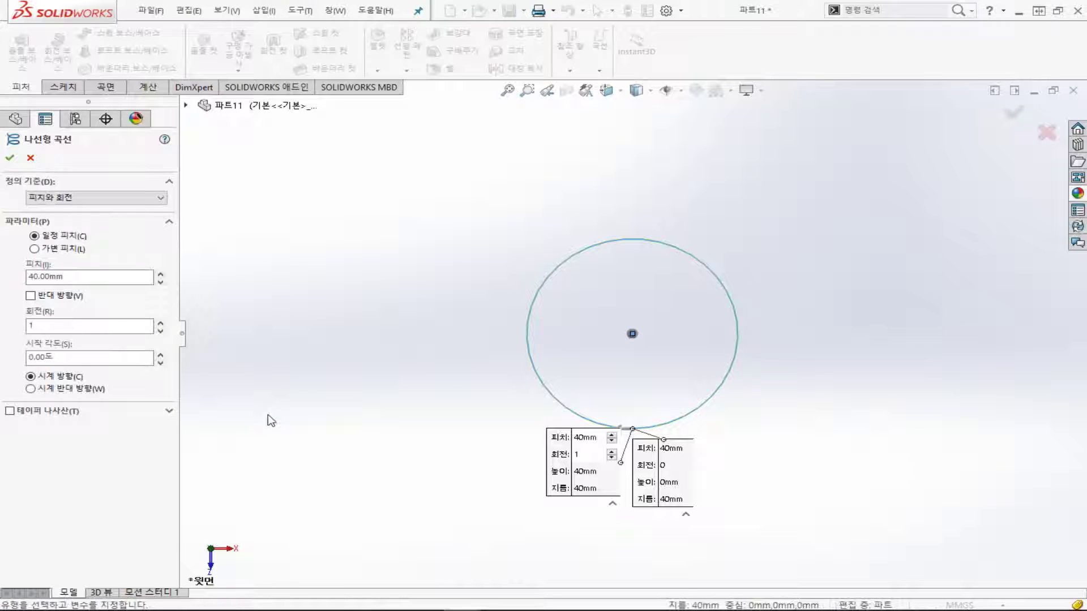
pyautogui.hotkey('ctrl', '7')
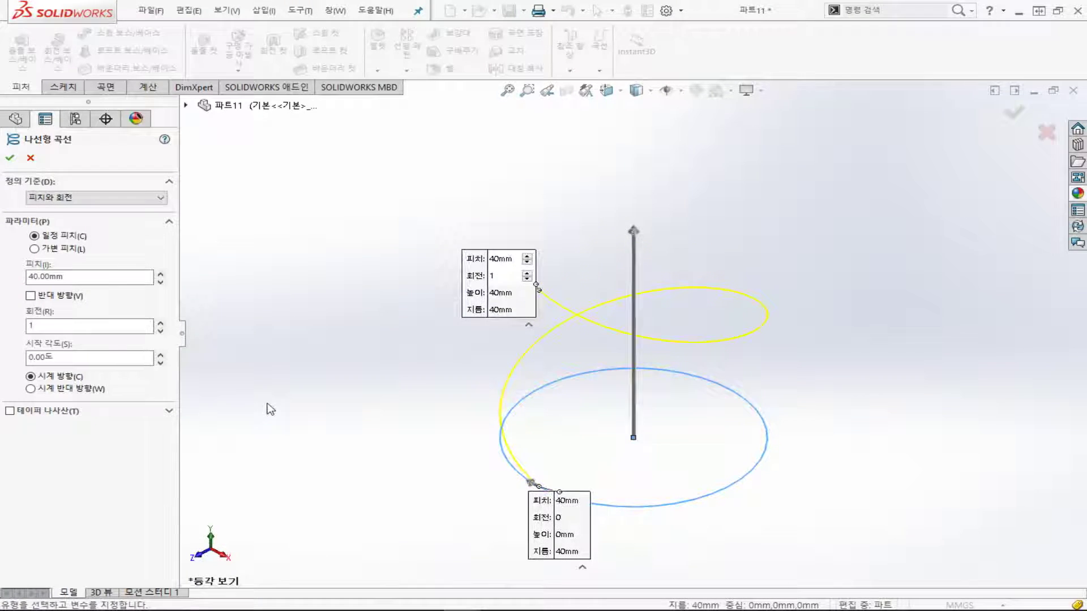
# Set the helix pitch to 20 mm with 8 revolutions and accept it as 나선형 곡선1
pyautogui.click(123, 280)
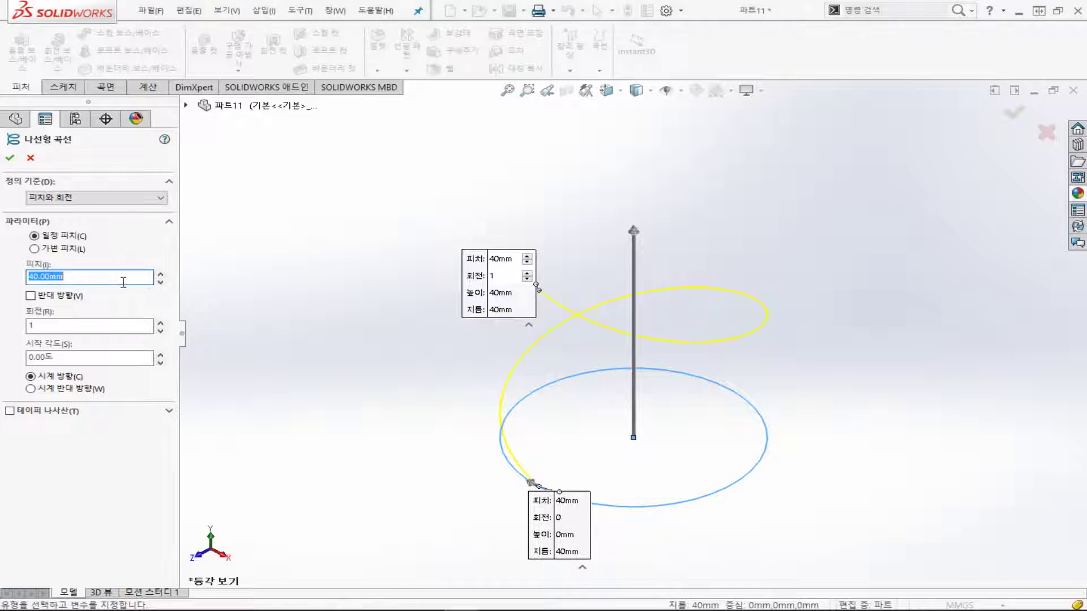
pyautogui.write('20')
pyautogui.click(94, 332)
pyautogui.write('8')
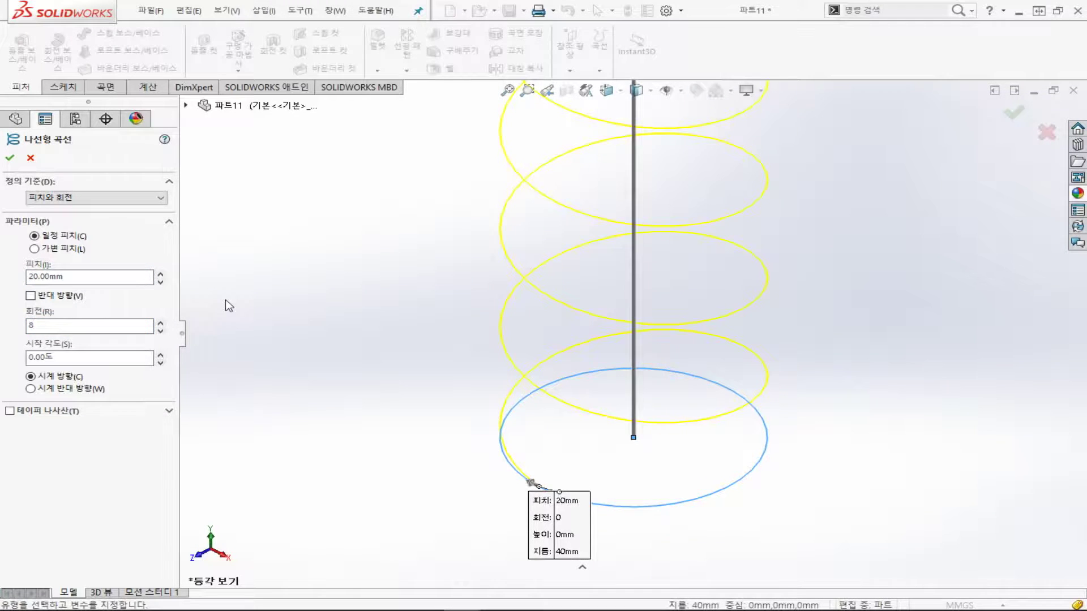
pyautogui.press('f')
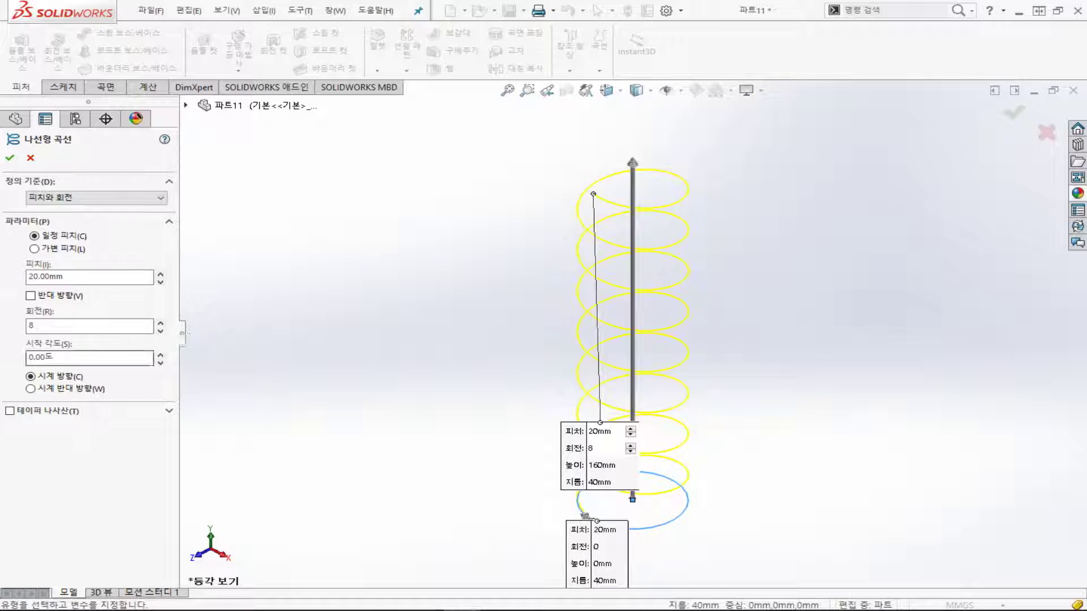
pyautogui.click(9, 159)
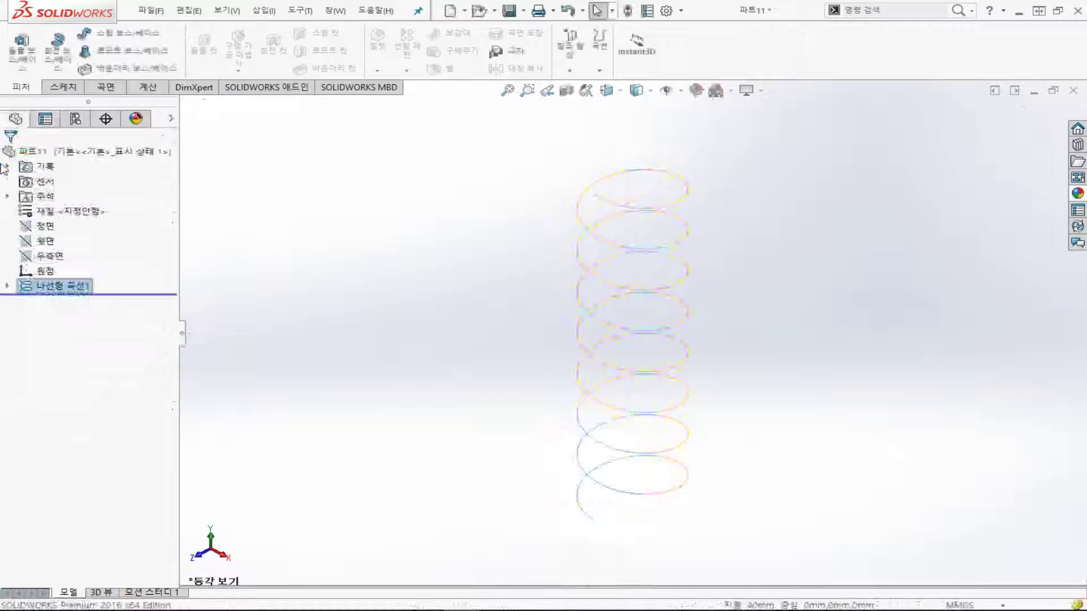
pyautogui.click(490, 339)
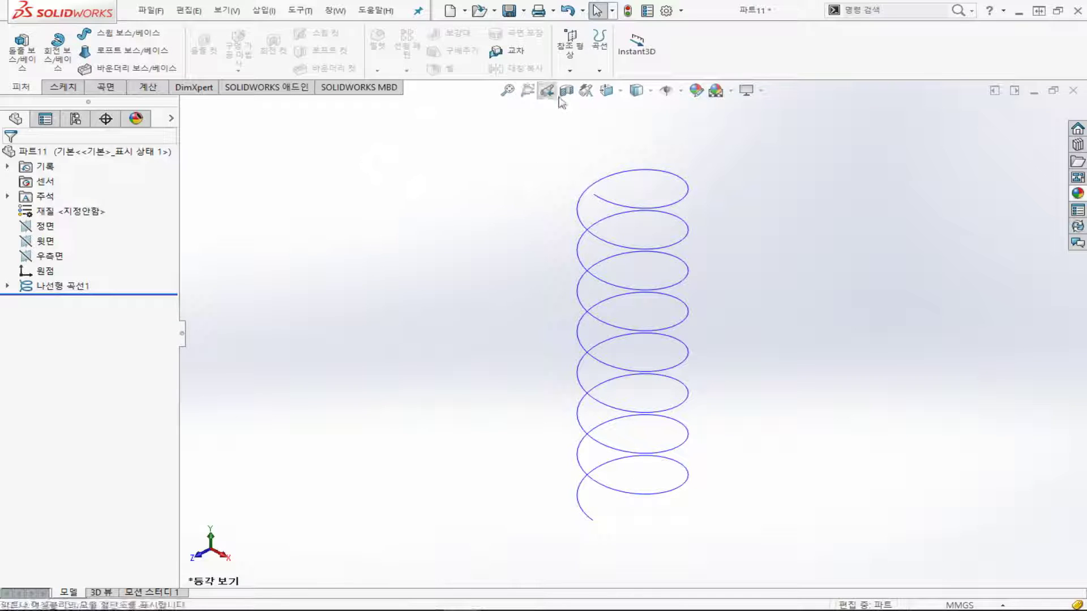
# Attempt a reference plane from the helix end points, then cancel it
pyautogui.click(573, 70)
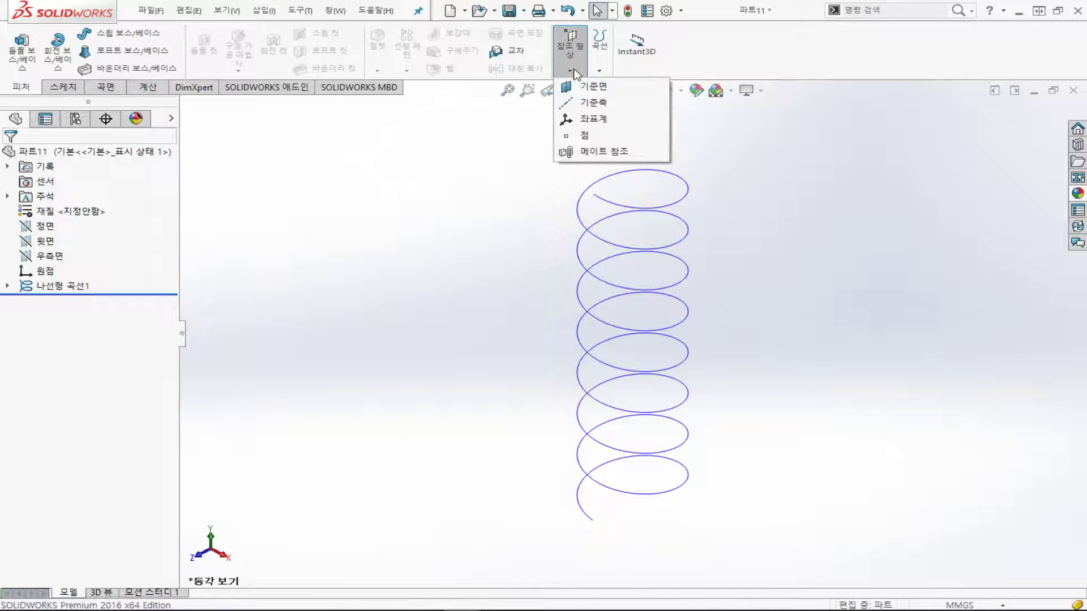
pyautogui.click(570, 77)
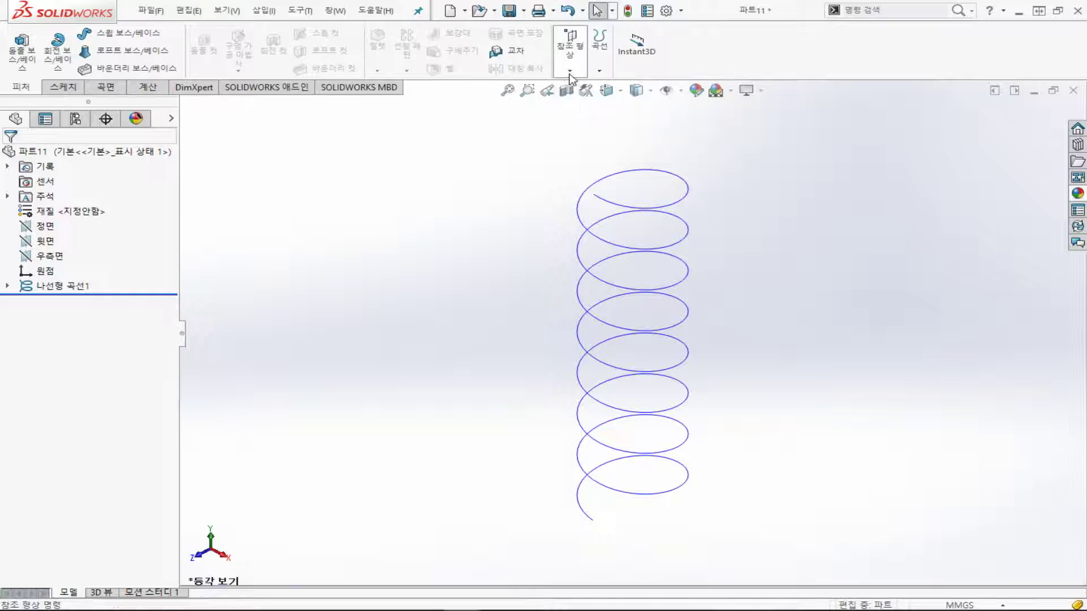
pyautogui.click(570, 75)
pyautogui.click(589, 87)
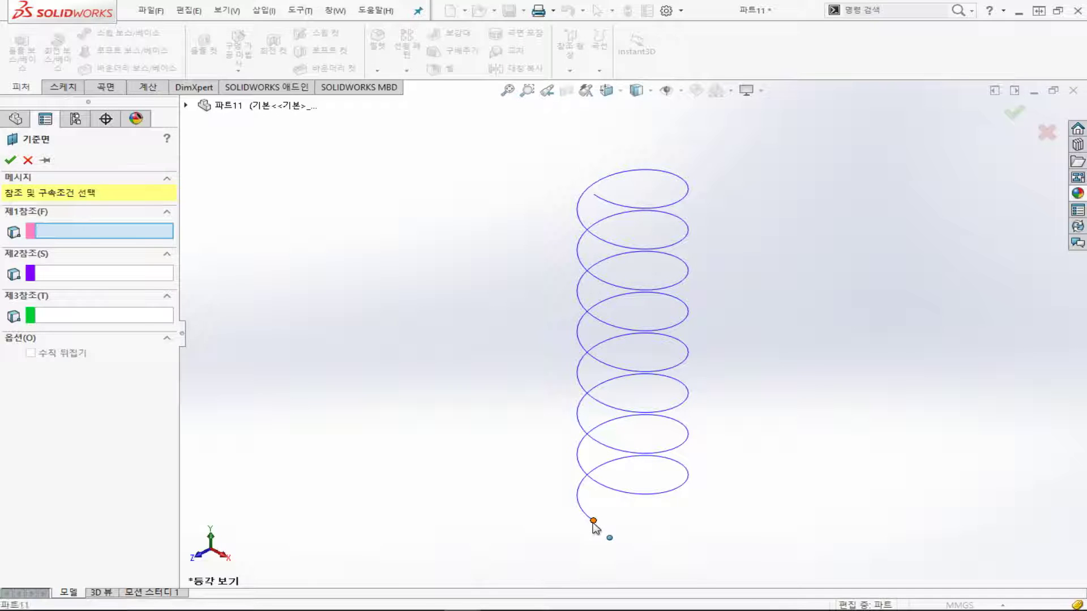
pyautogui.click(593, 522)
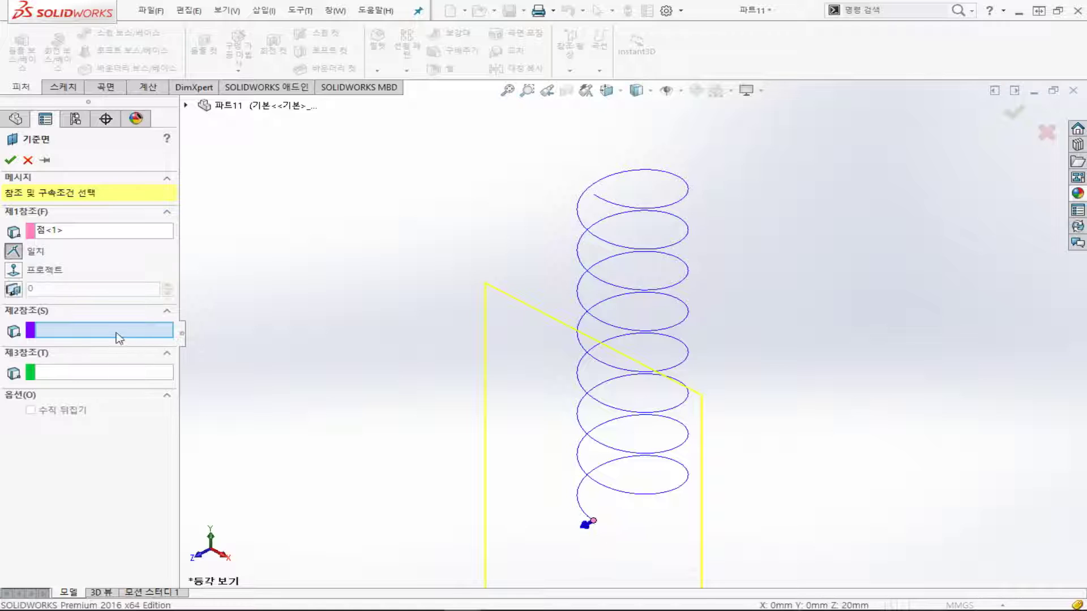
pyautogui.click(598, 201)
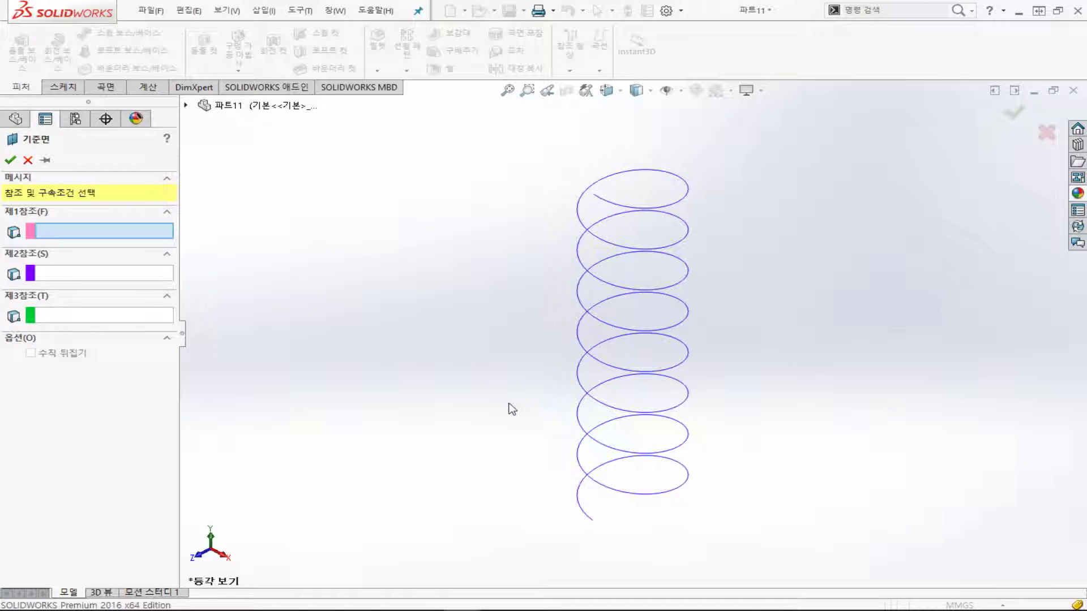
pyautogui.click(593, 195)
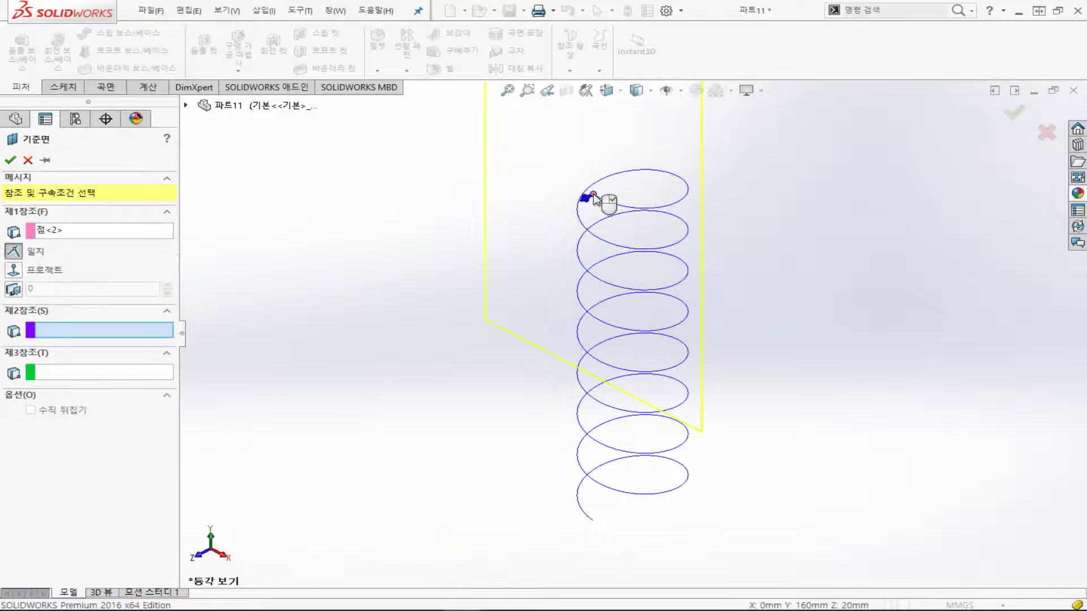
pyautogui.click(596, 525)
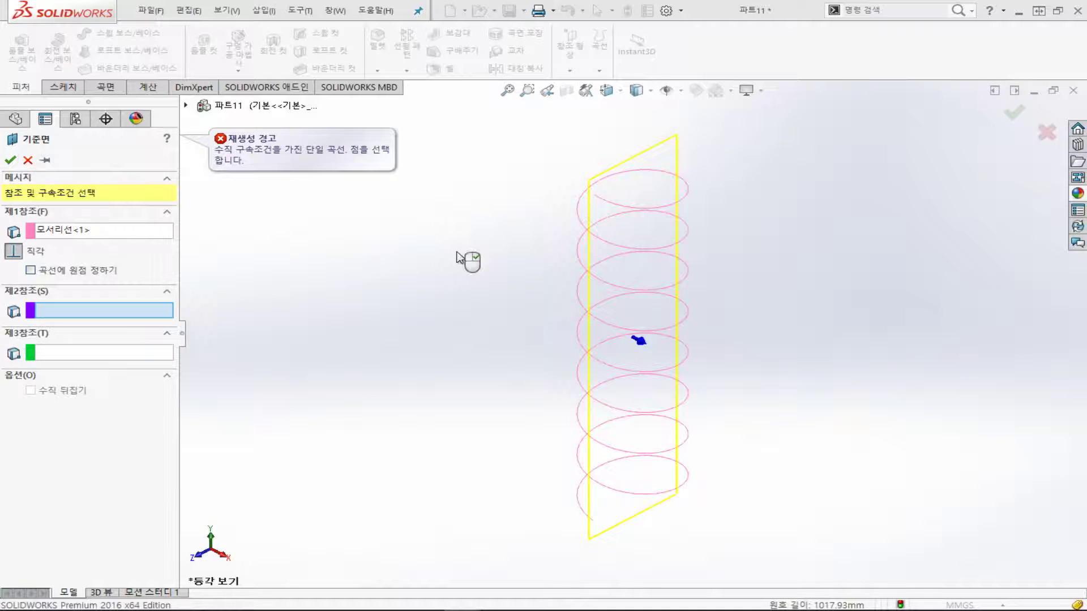
pyautogui.click(639, 339)
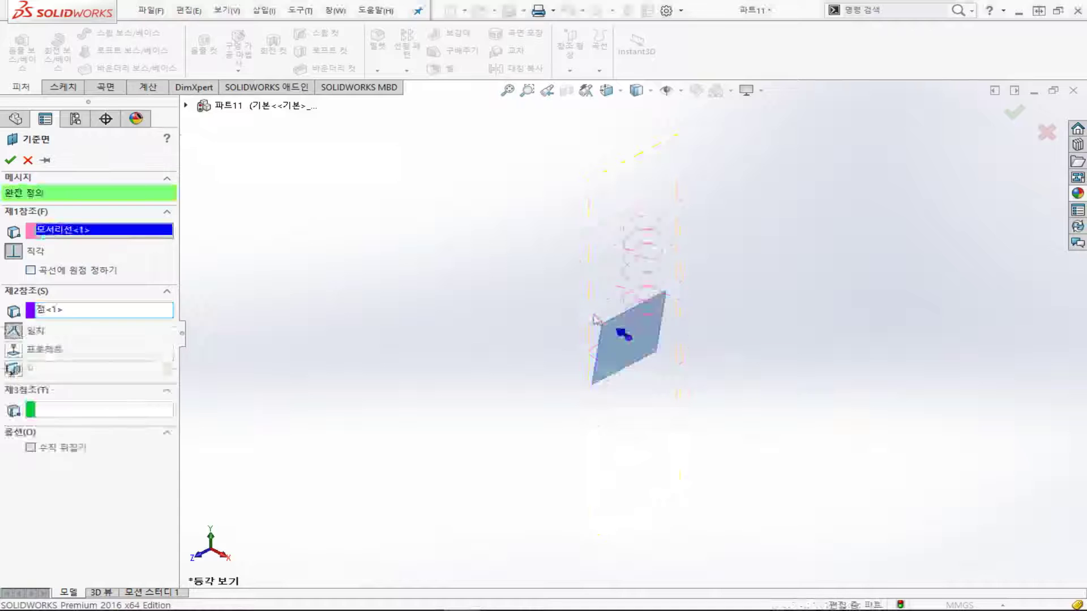
pyautogui.click(27, 161)
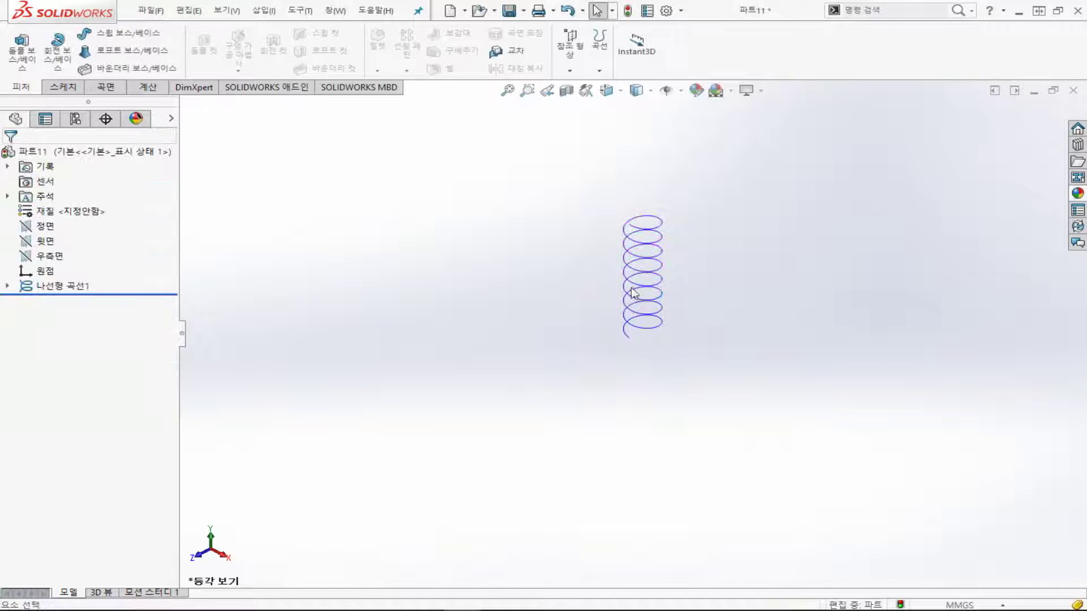
# Create plane 평면1 from the helix curve and its lower end point
pyautogui.click(570, 70)
pyautogui.click(577, 86)
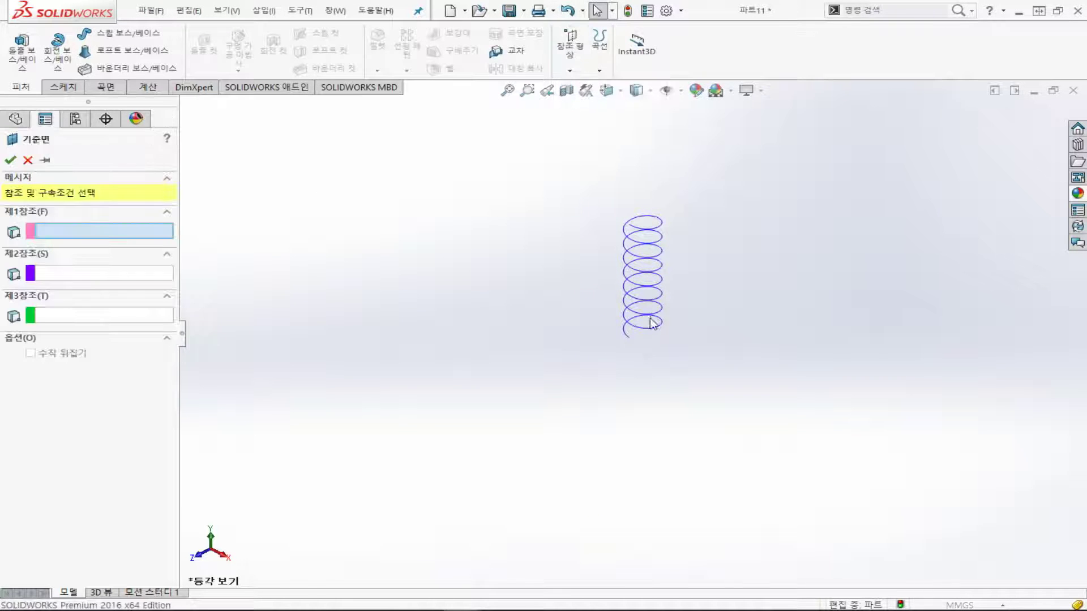
pyautogui.click(651, 303)
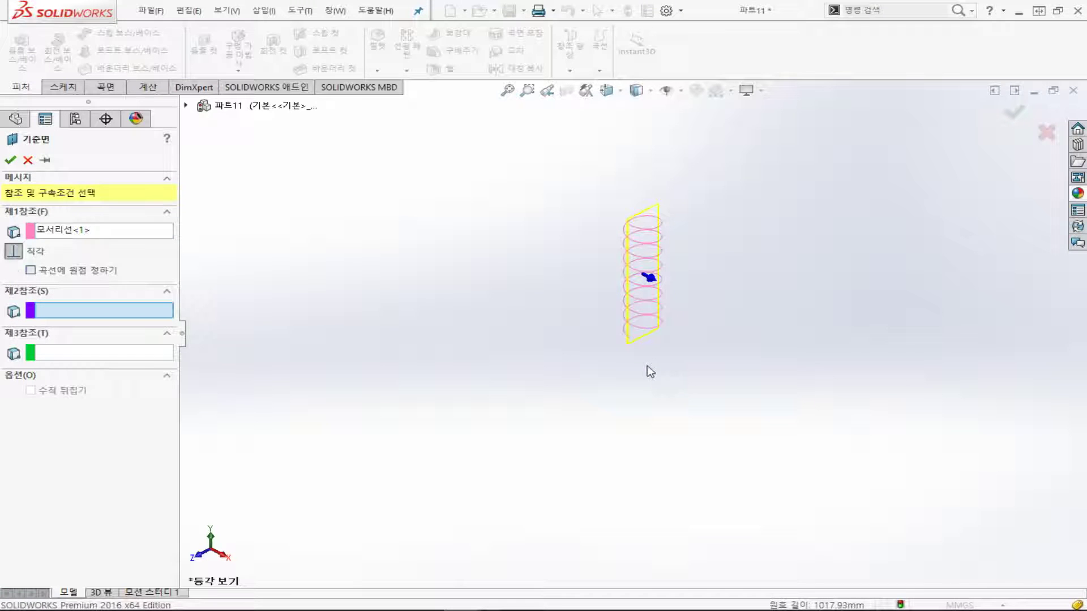
pyautogui.click(630, 339)
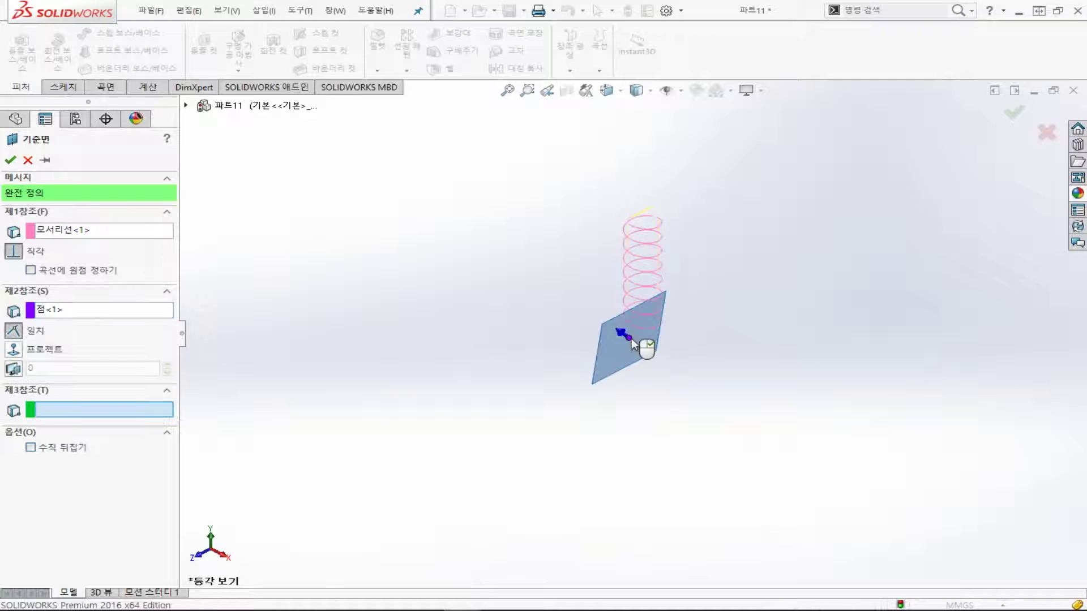
pyautogui.click(10, 160)
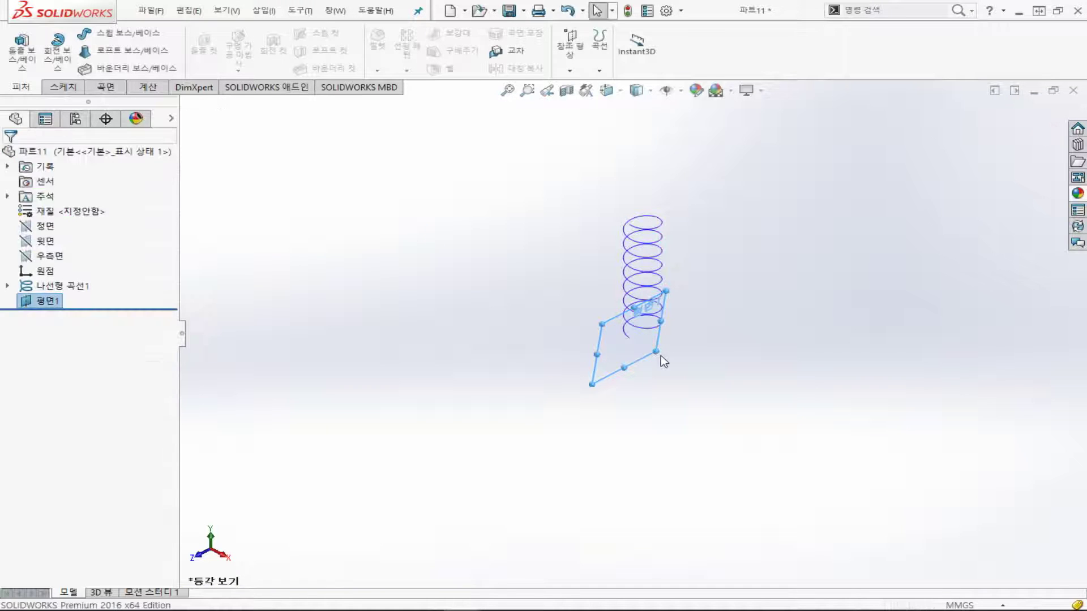
# Start sketch 스케치2 on 평면1 with the 3-Point Arc tool active
pyautogui.scroll(-2, 661, 355)
pyautogui.scroll(-3, 623, 340)
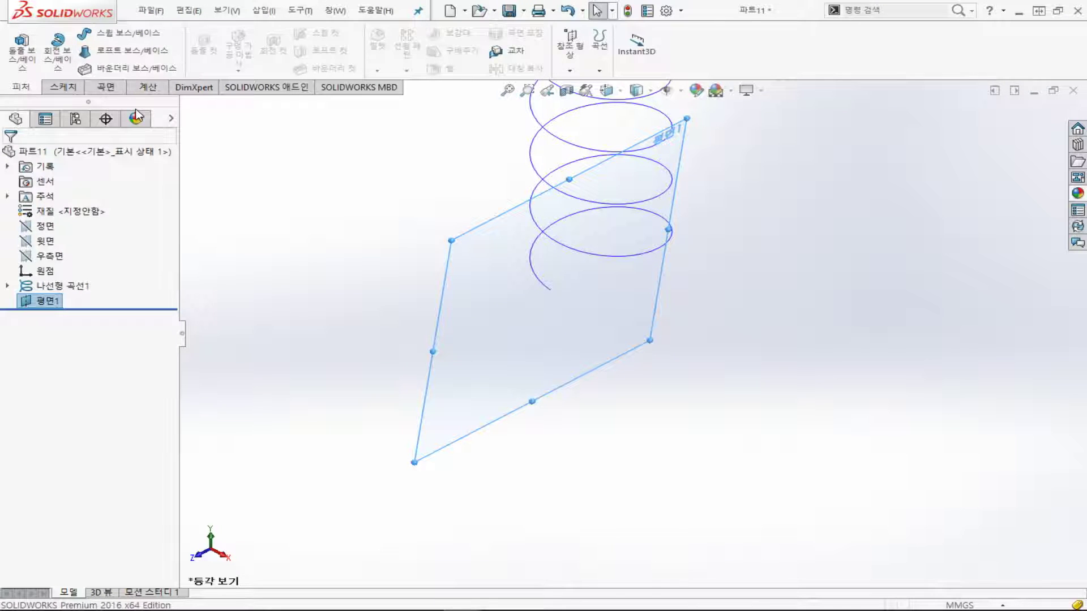
pyautogui.click(50, 89)
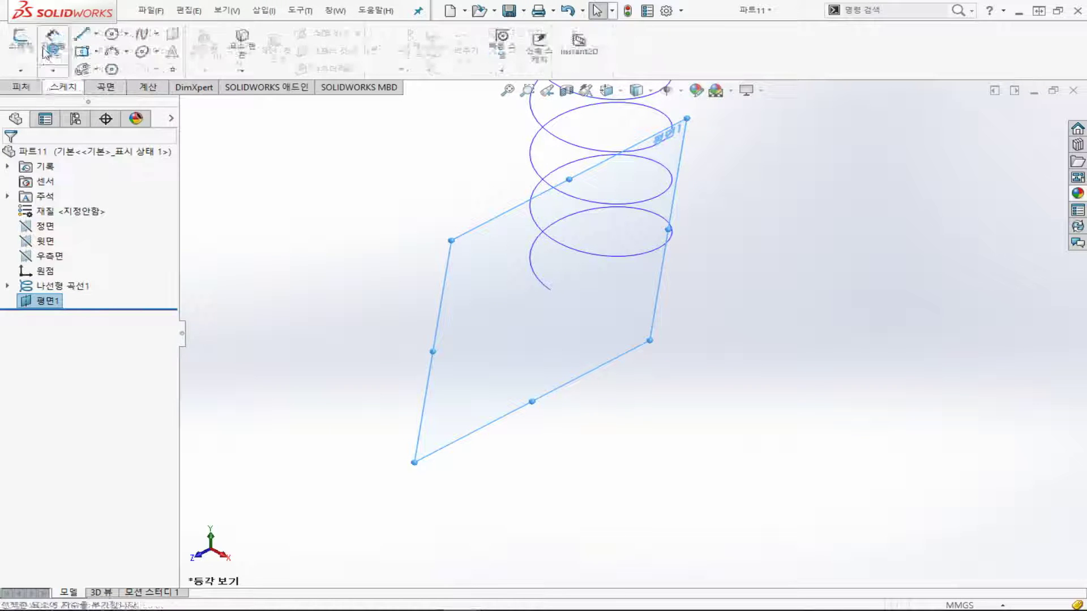
pyautogui.click(20, 46)
pyautogui.click(112, 51)
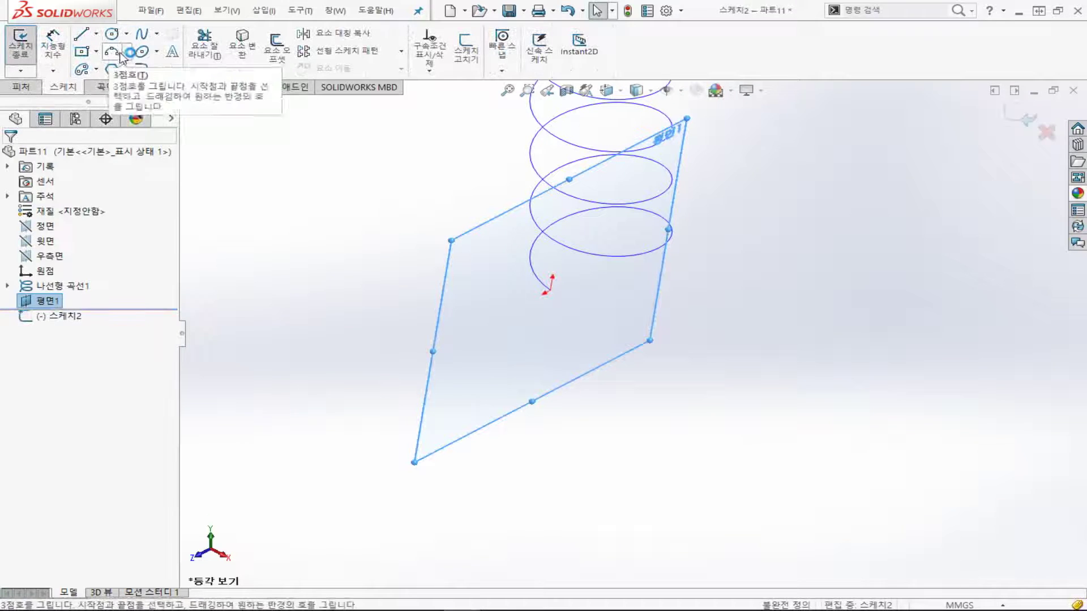
pyautogui.click(113, 51)
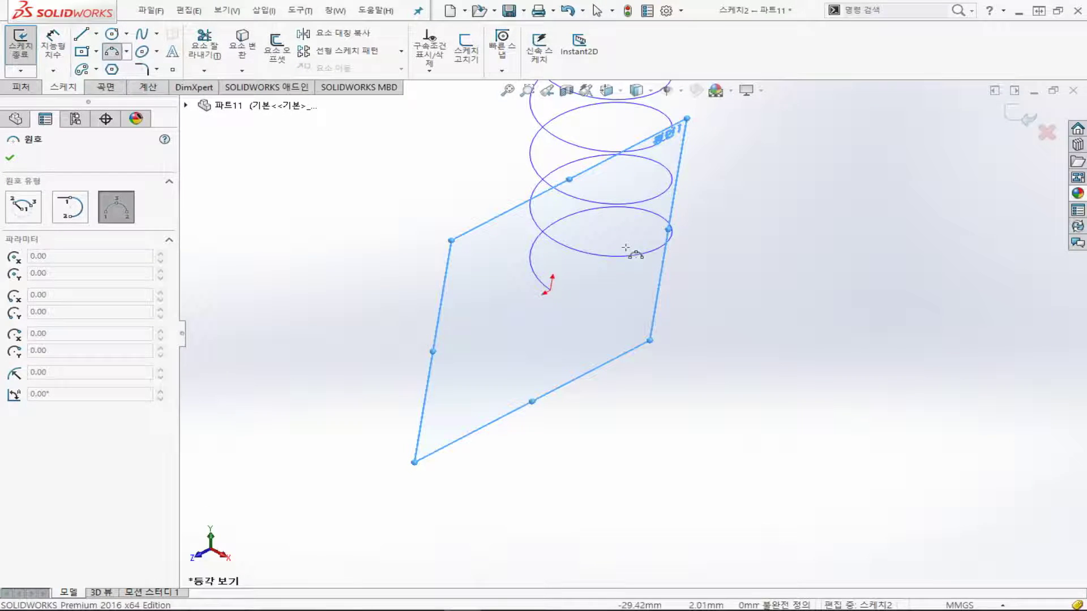
# Draw a three-point arc on the plane and give it a 12 mm radius
pyautogui.click(595, 277)
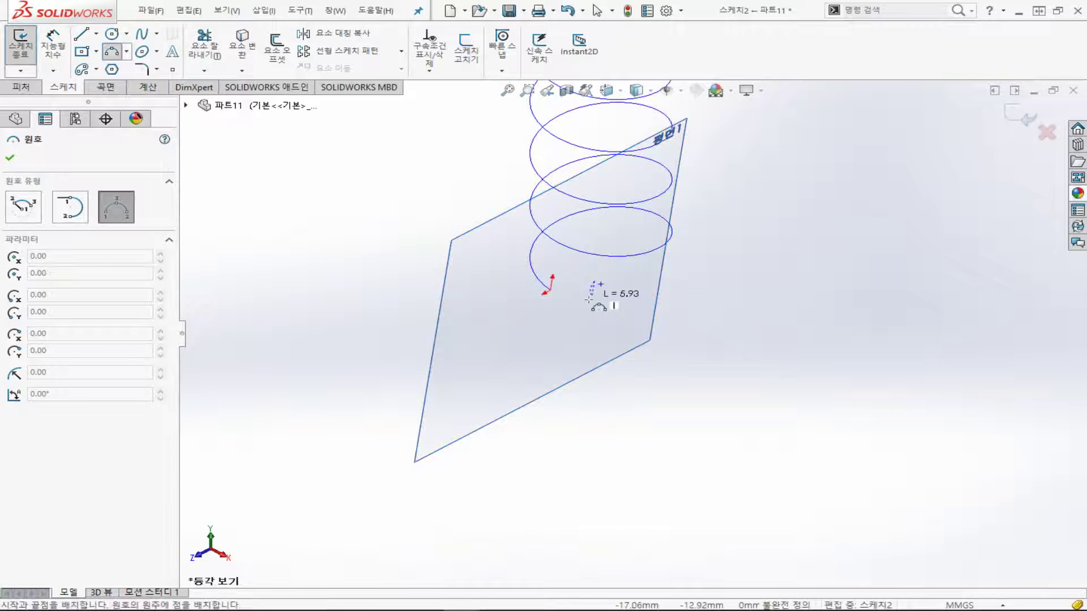
pyautogui.click(583, 338)
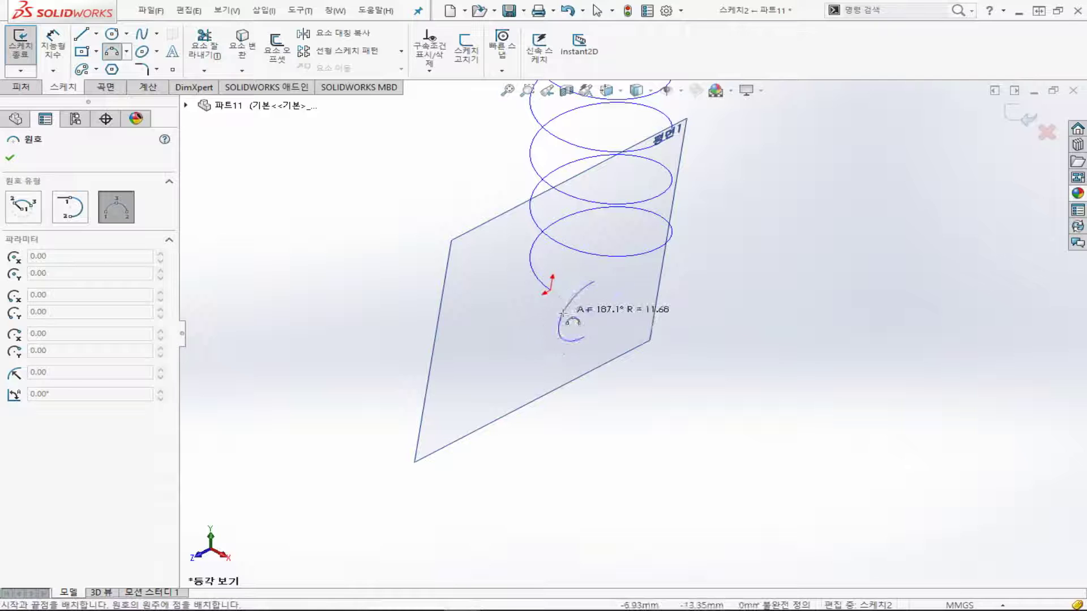
pyautogui.click(560, 318)
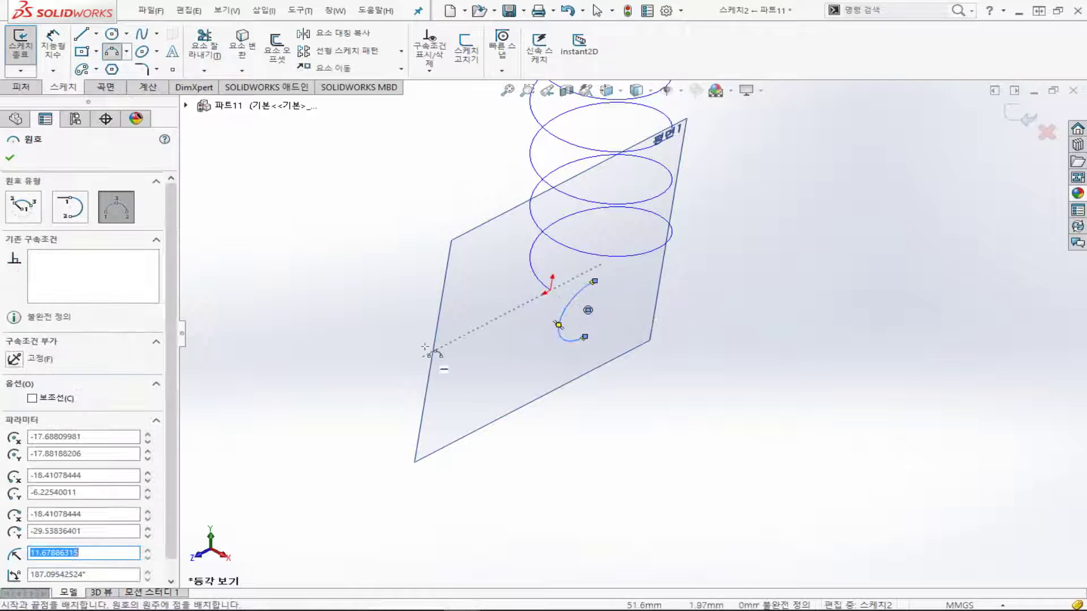
pyautogui.click(57, 42)
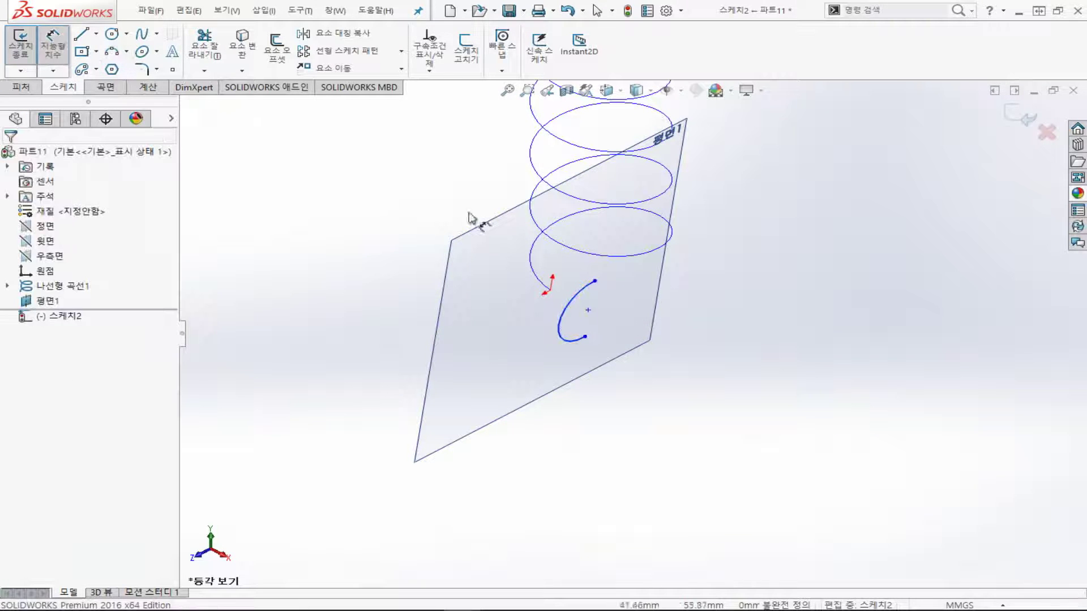
pyautogui.click(581, 300)
pyautogui.click(606, 317)
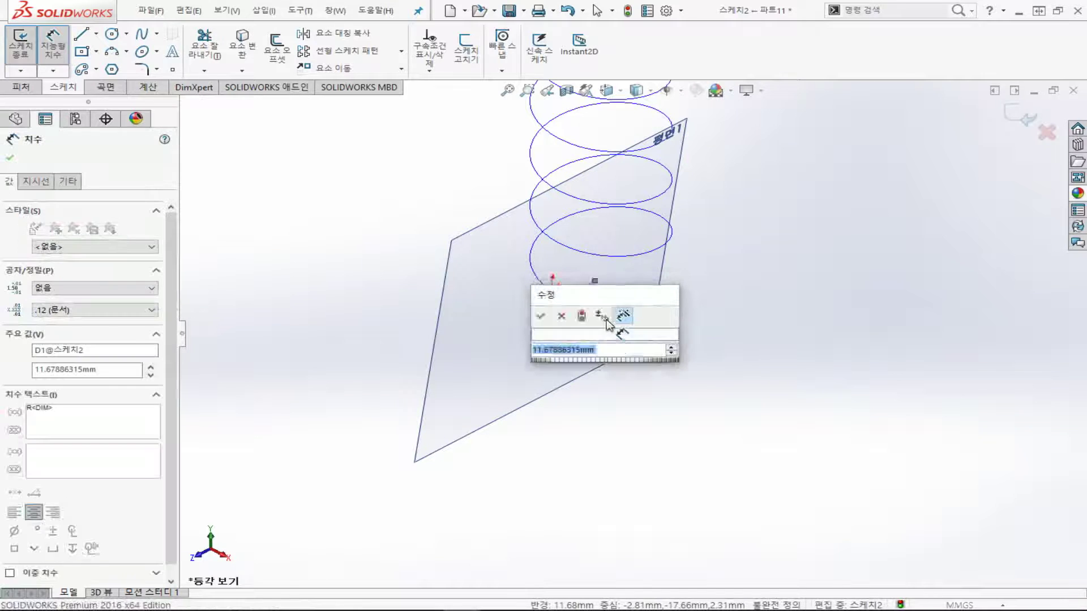
pyautogui.write('12')
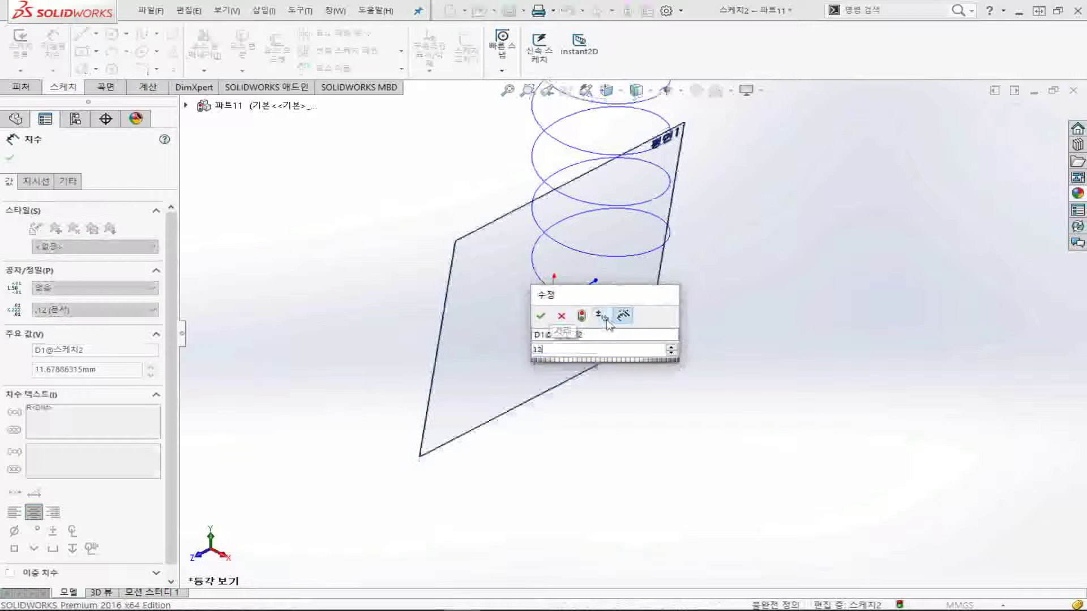
pyautogui.press('Return')
# Dimension the distance between the arc's end points as 15 mm
pyautogui.scroll(-2, 601, 306)
pyautogui.scroll(-2, 591, 294)
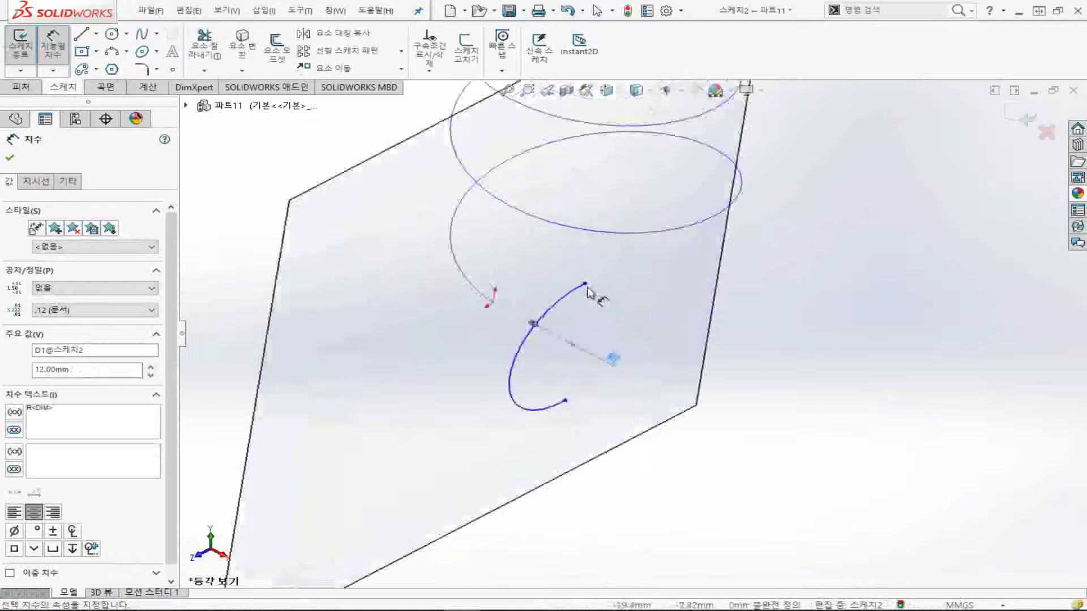
pyautogui.click(585, 284)
pyautogui.click(565, 400)
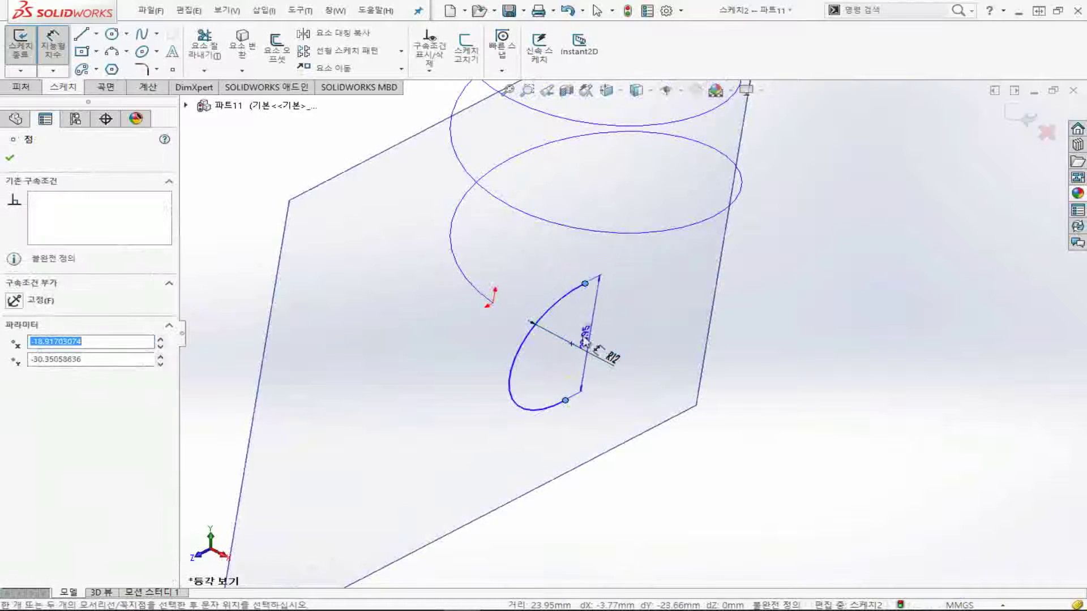
pyautogui.click(574, 338)
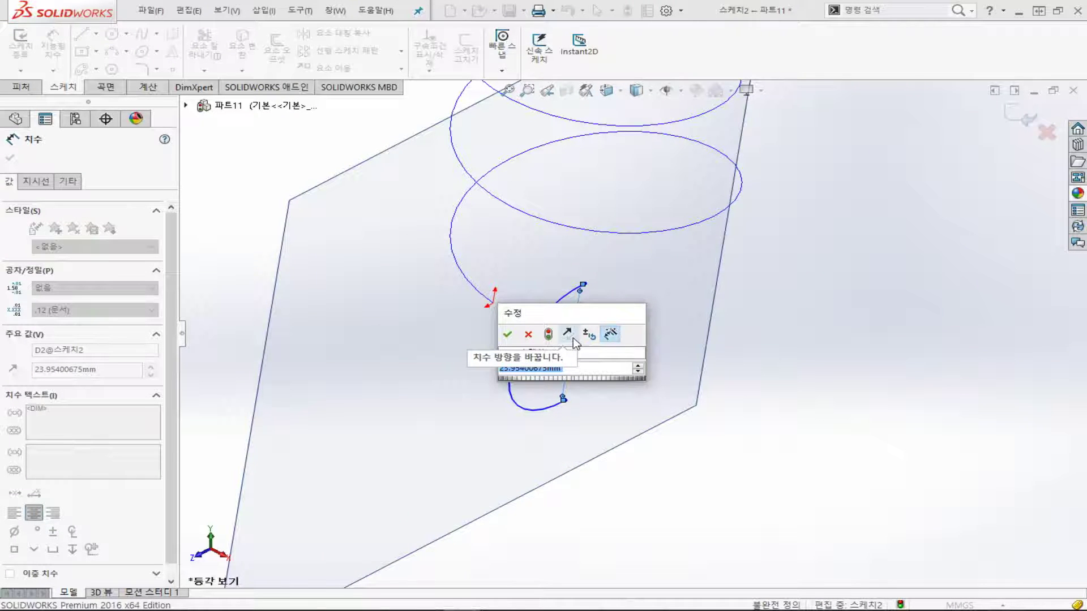
pyautogui.write('15')
pyautogui.press('Return')
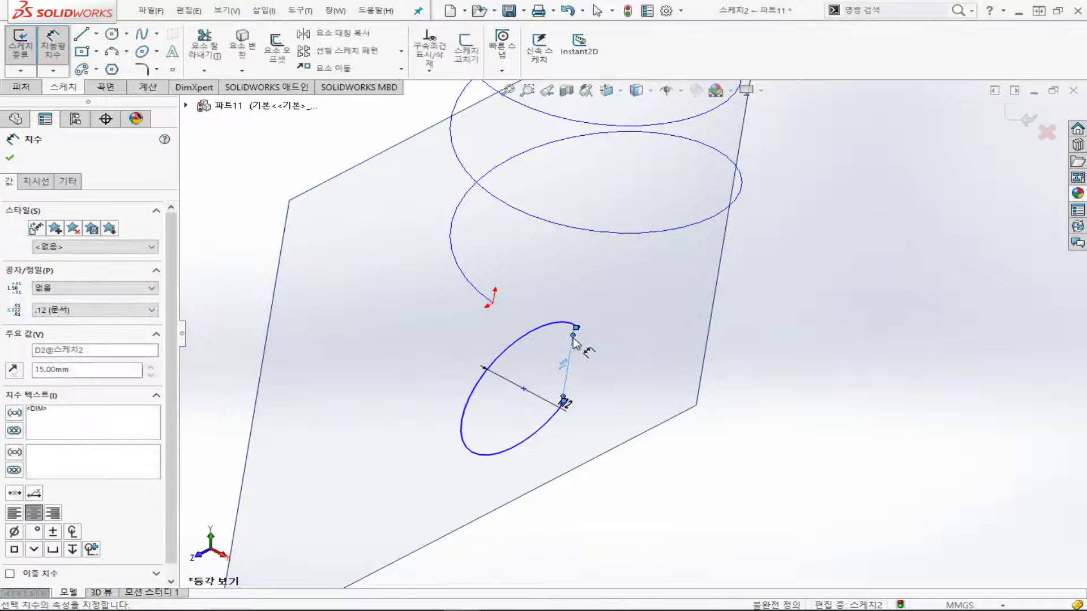
# Try changing D2 to 30 mm, accept the warning so it stays 15 mm
pyautogui.click(566, 364)
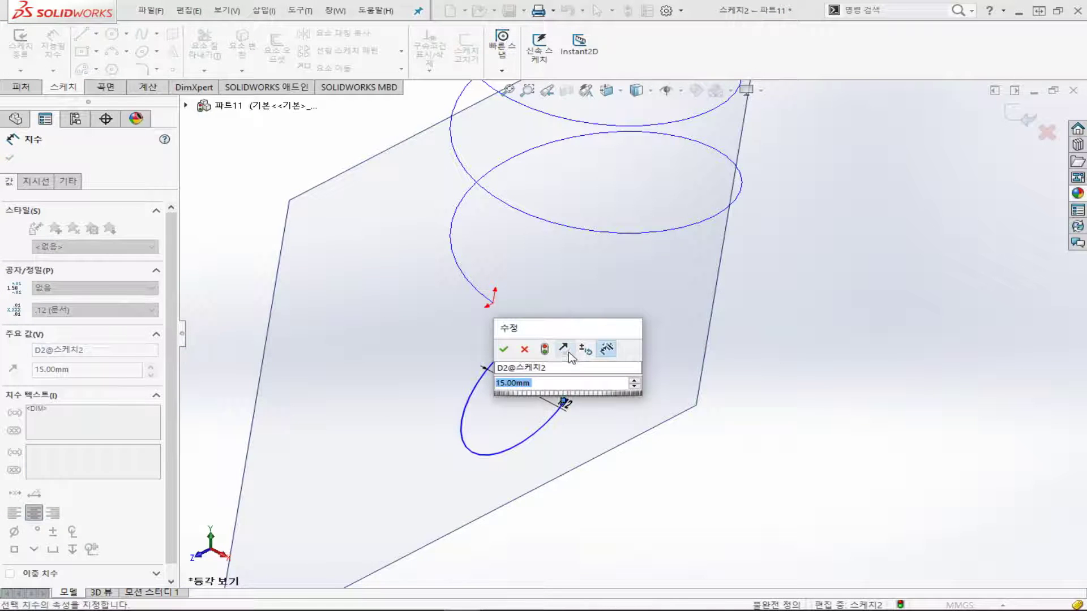
pyautogui.write('30')
pyautogui.press('Return')
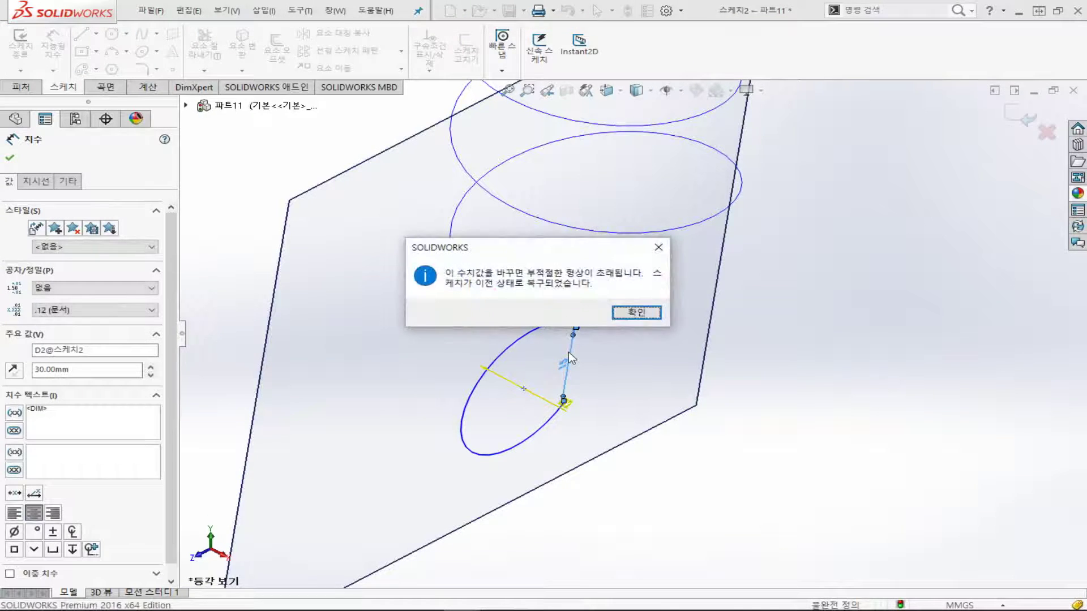
pyautogui.click(615, 313)
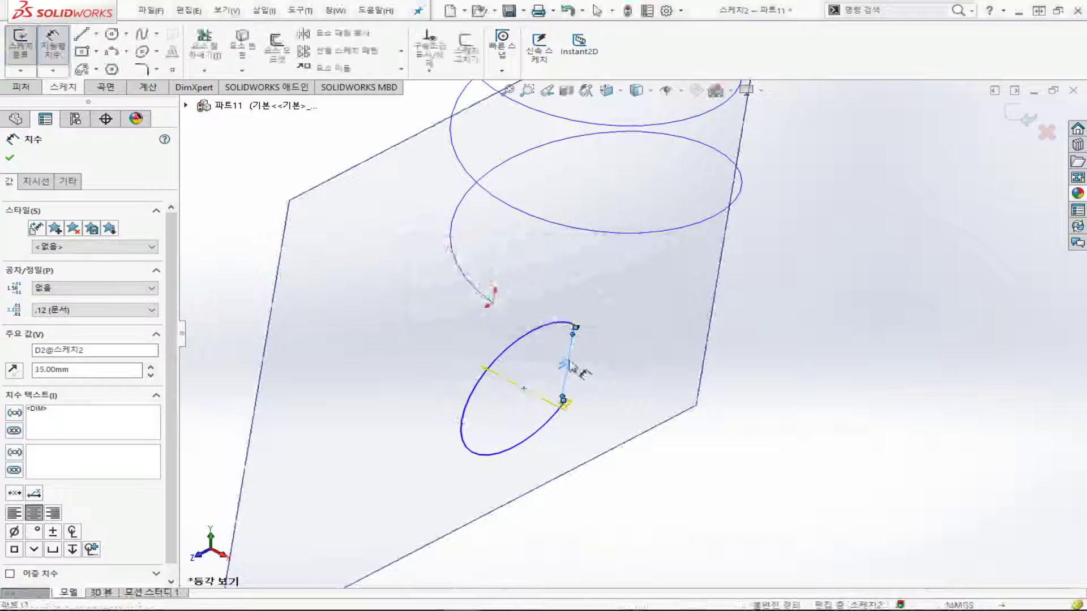
pyautogui.press('Escape')
pyautogui.moveTo(492, 396)
pyautogui.mouseDown(button='middle')
pyautogui.moveTo(541, 421)
pyautogui.moveTo(519, 359)
pyautogui.mouseUp(button='middle')
# Viewing normal to the plane, dimension the arc's endpoint distance as 20 mm
pyautogui.press('d')
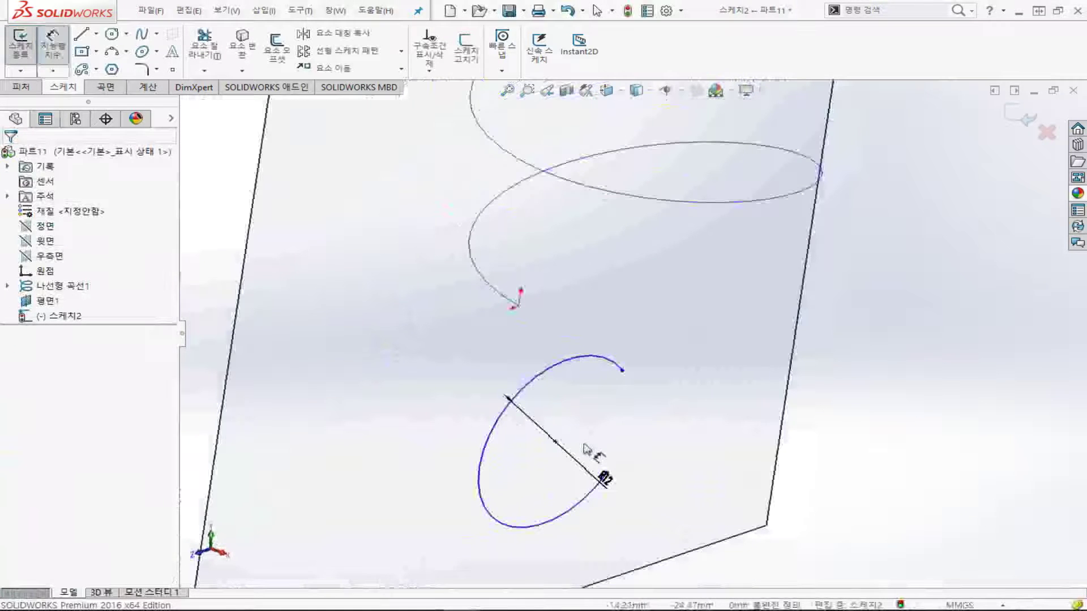
pyautogui.hotkey('ctrl', '8')
pyautogui.scroll(-3, 594, 452)
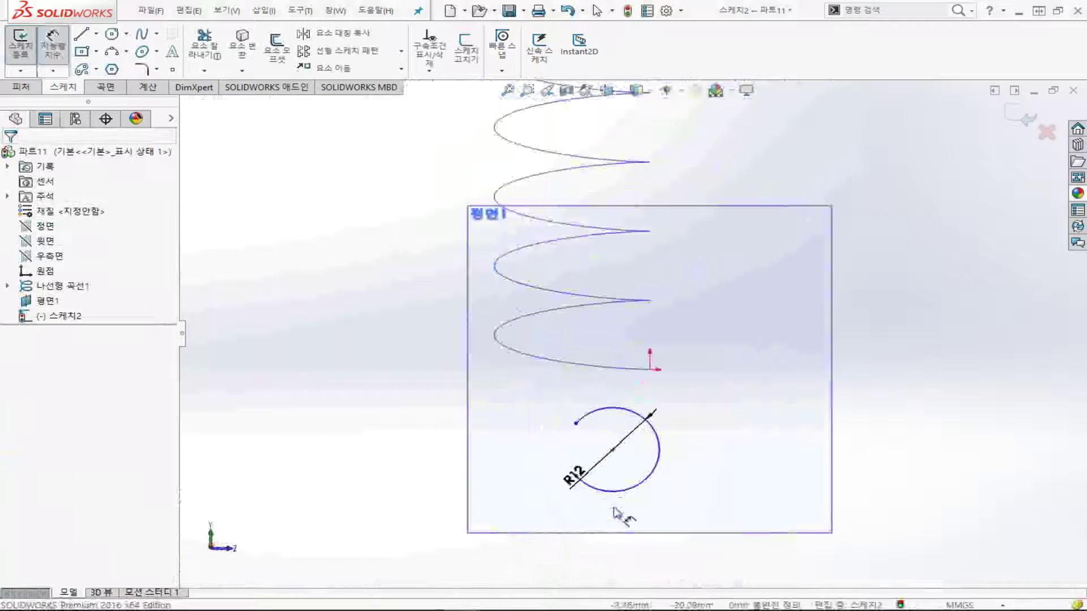
pyautogui.scroll(-3, 618, 499)
pyautogui.scroll(-2, 610, 339)
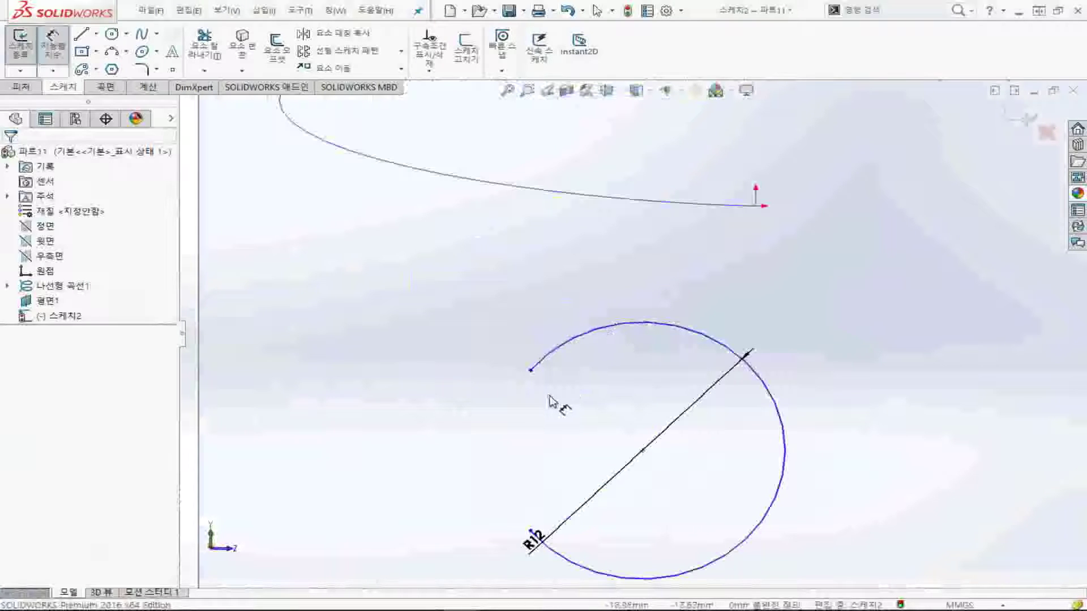
pyautogui.click(531, 372)
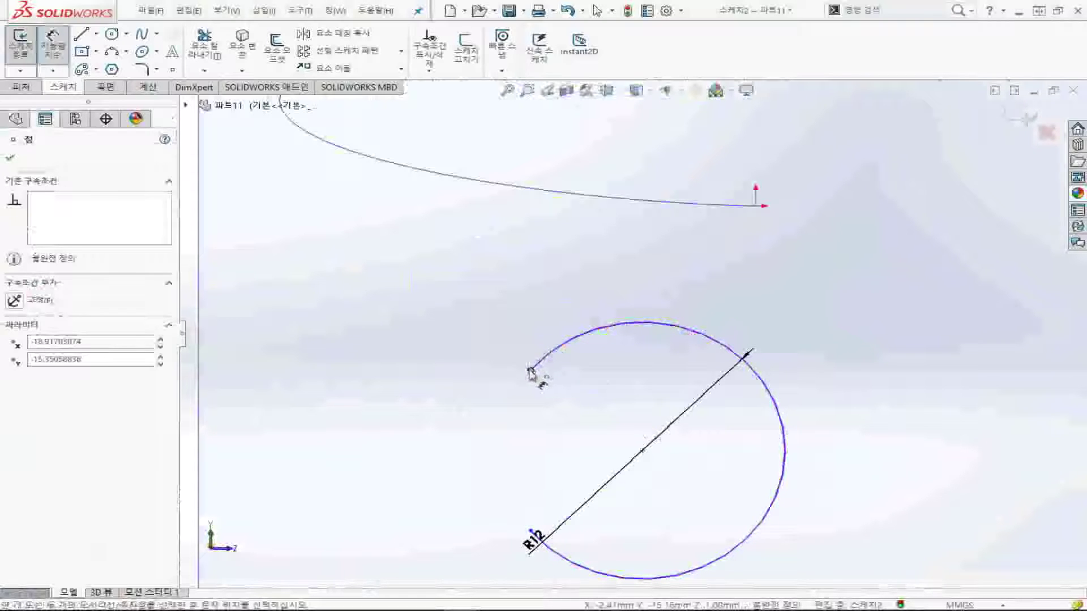
pyautogui.click(539, 440)
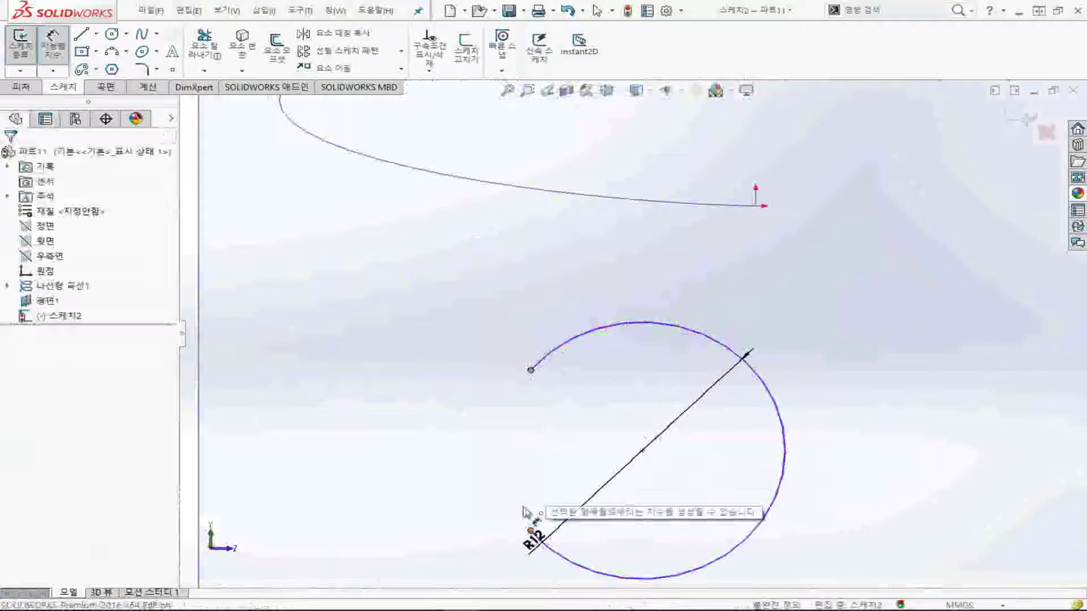
pyautogui.click(530, 530)
pyautogui.click(513, 453)
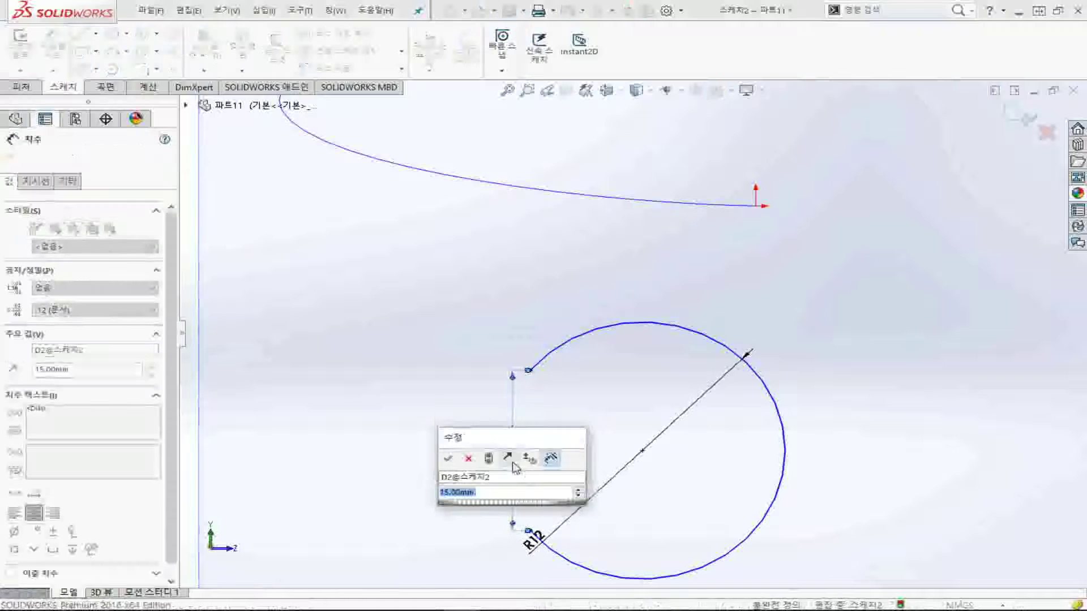
pyautogui.write('20')
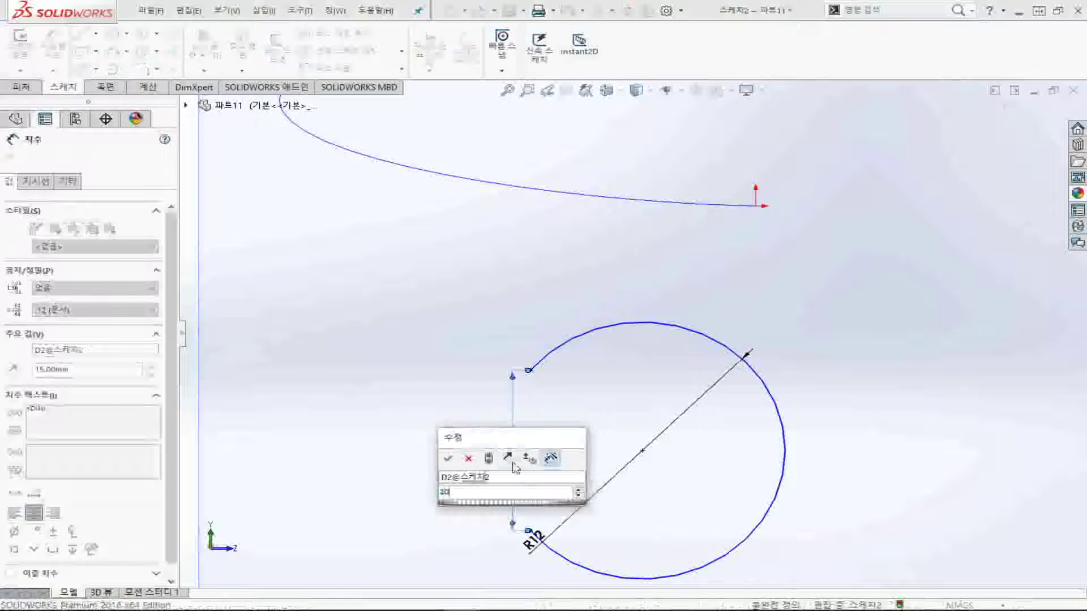
pyautogui.press('Return')
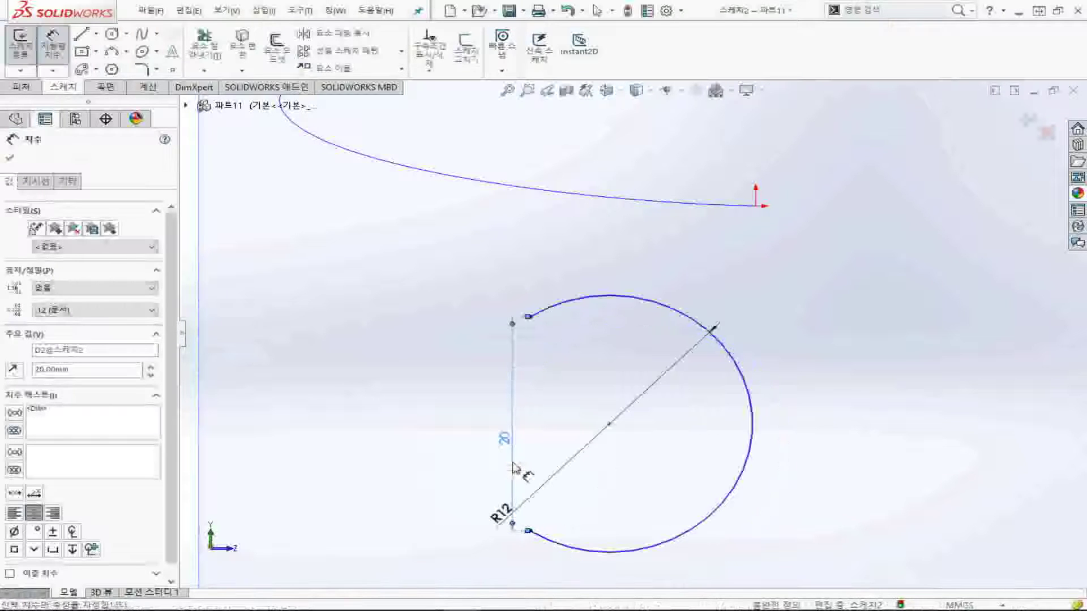
# Reverse the 20 mm dimension's direction so the arc's opening flips
pyautogui.doubleClick(502, 440)
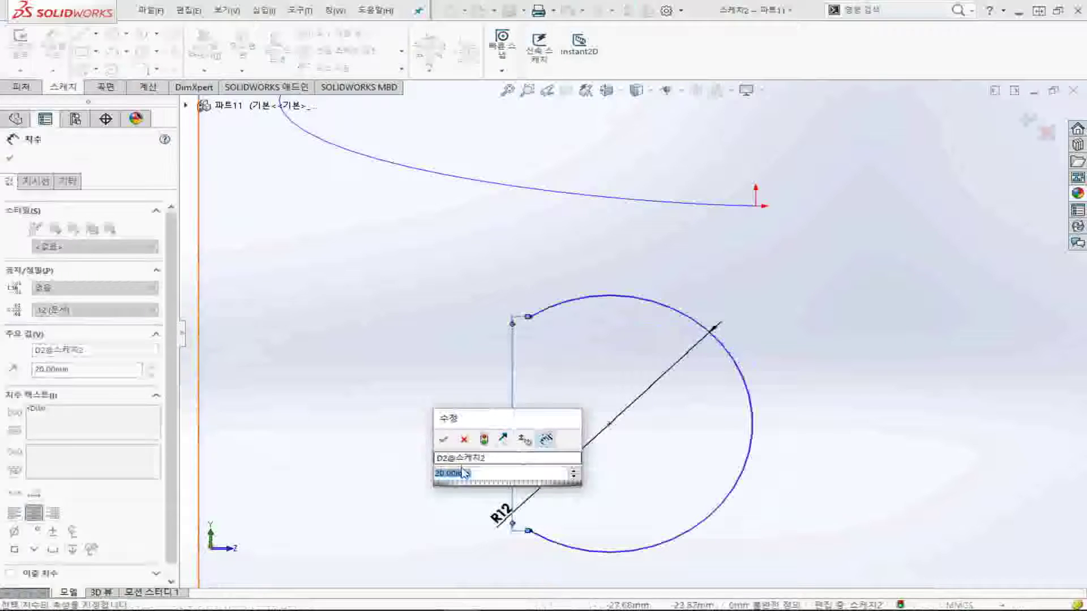
pyautogui.click(499, 439)
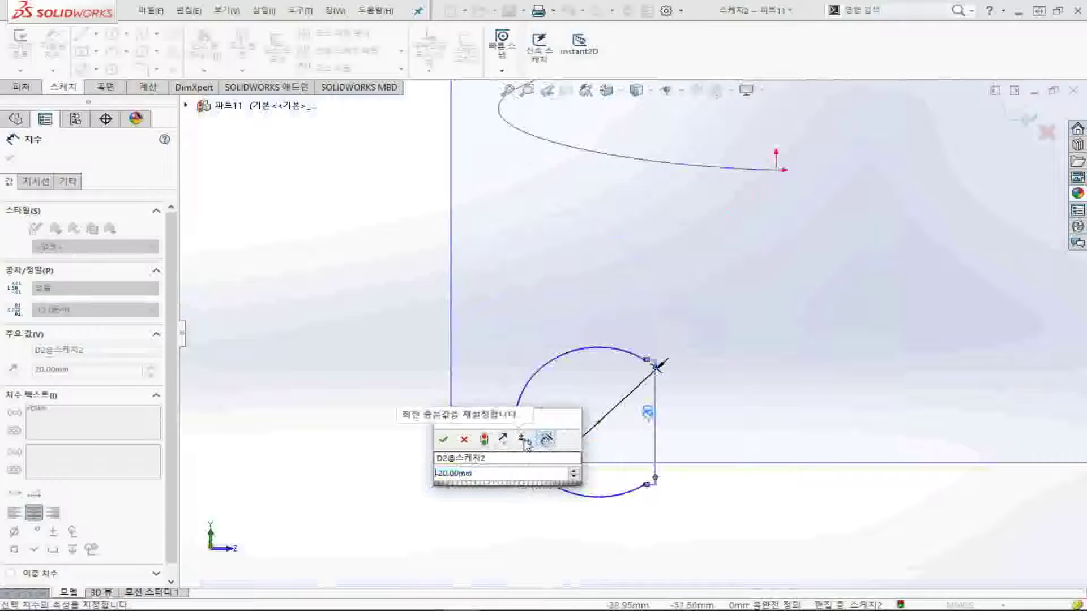
pyautogui.click(524, 442)
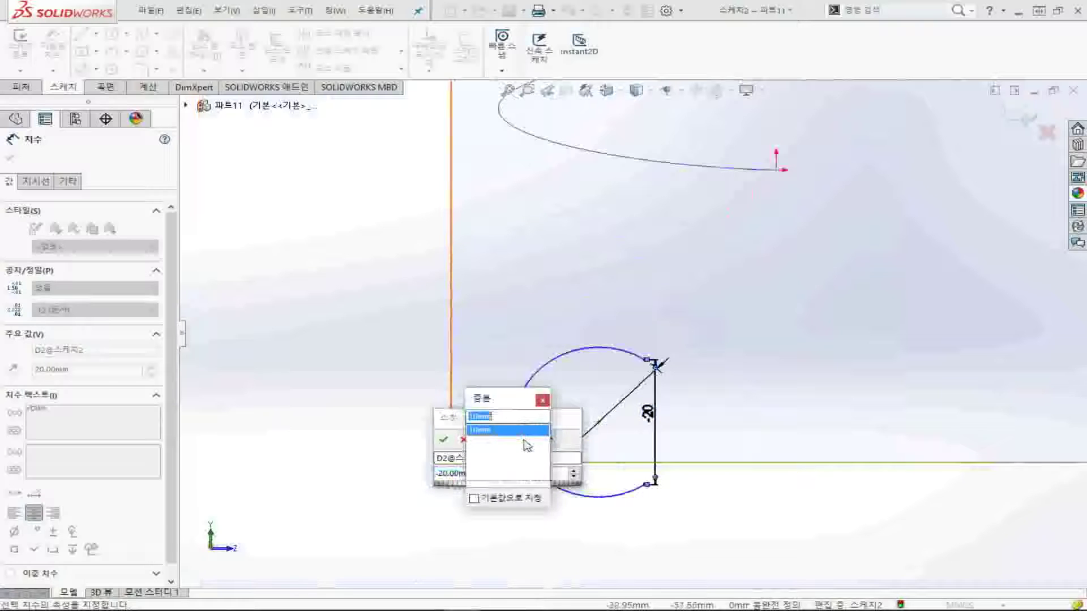
pyautogui.click(542, 402)
# Zoom out and select the helix curve Helix1
pyautogui.click(682, 315)
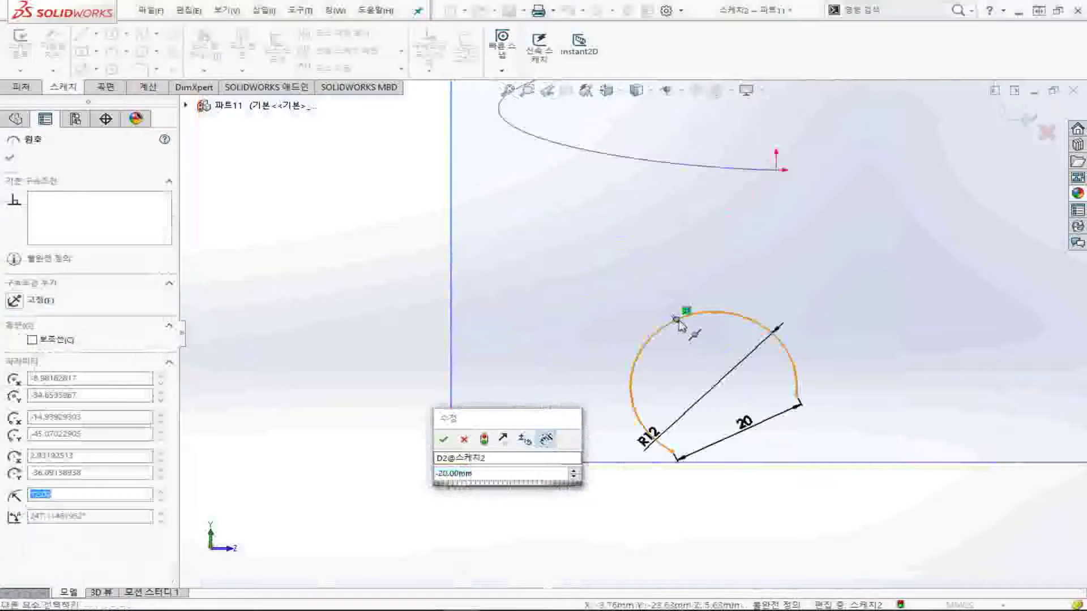
pyautogui.press('Escape')
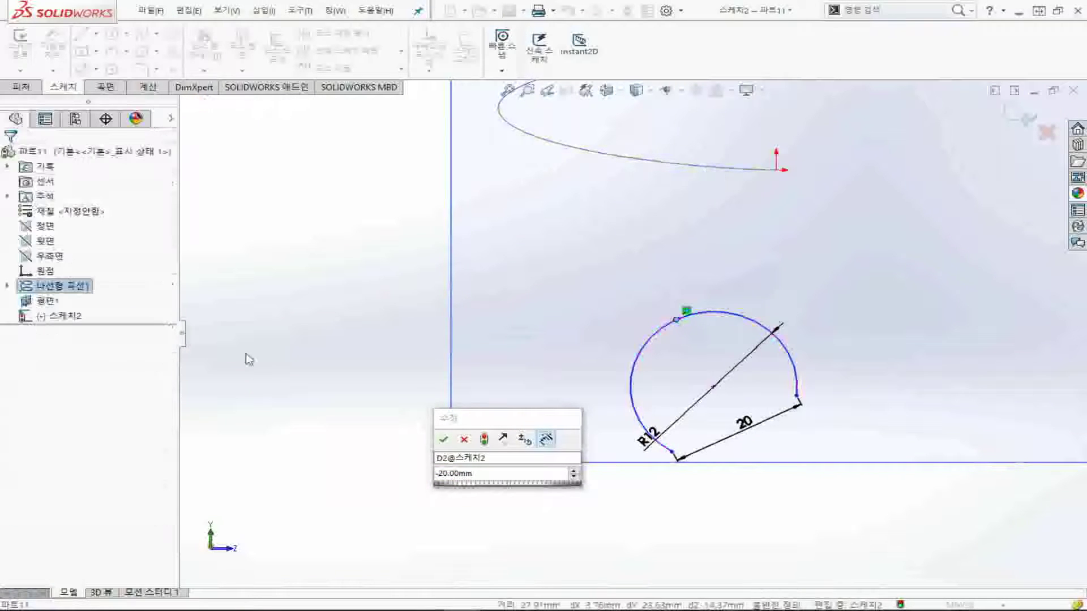
pyautogui.click(678, 324)
pyautogui.press('Escape')
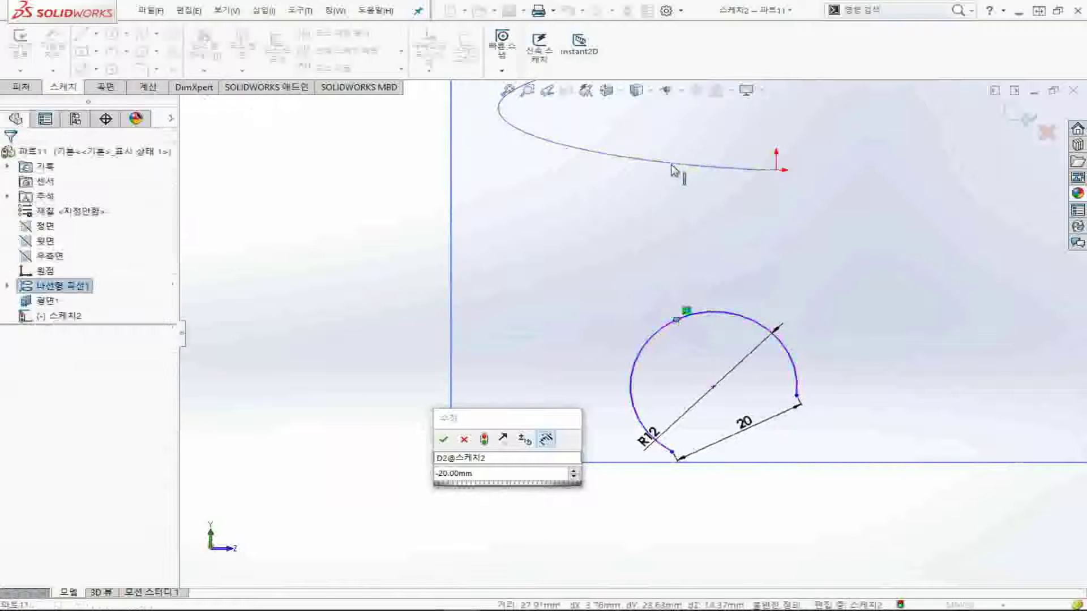
pyautogui.scroll(-2, 712, 224)
pyautogui.scroll(-1, 729, 231)
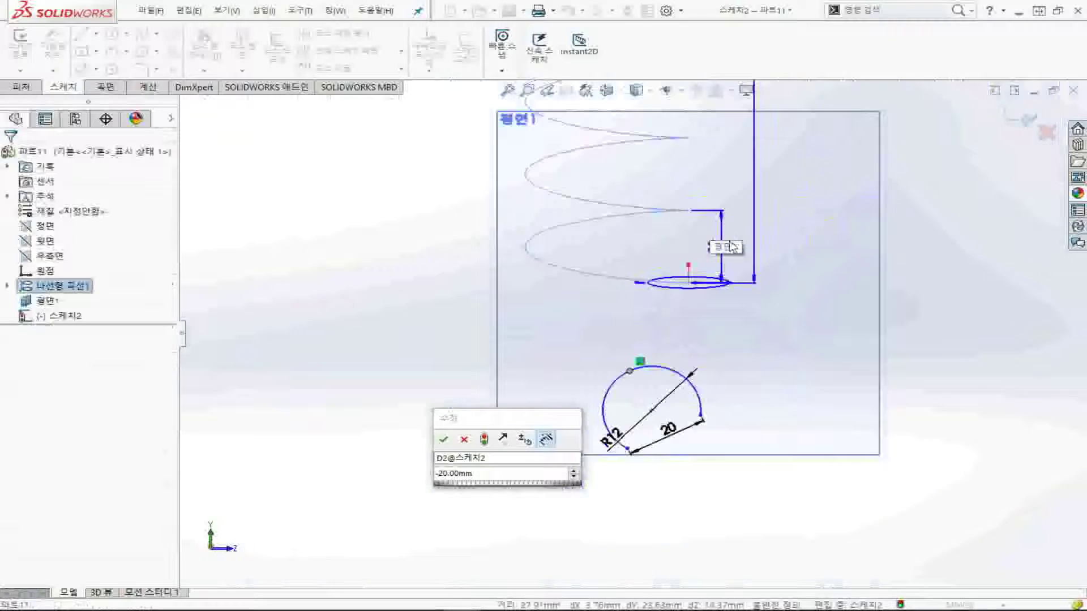
pyautogui.scroll(5, 722, 260)
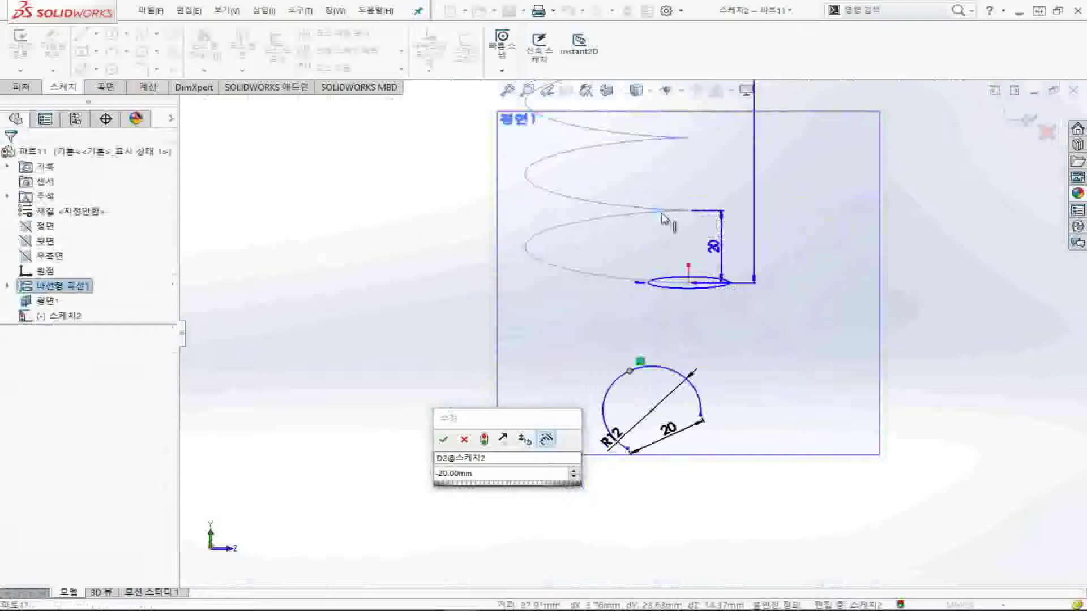
pyautogui.click(643, 221)
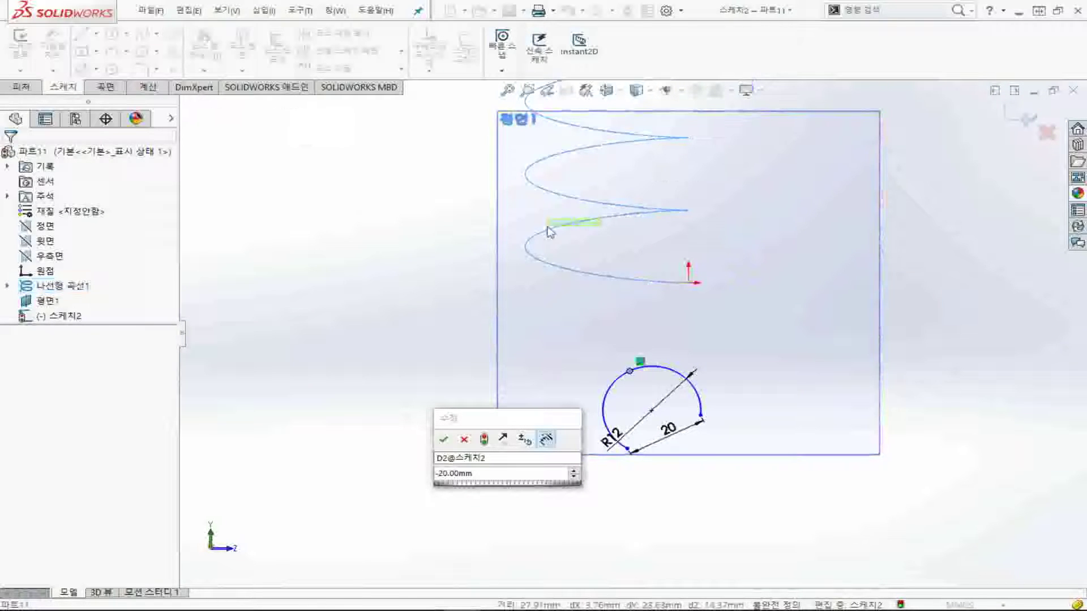
pyautogui.click(565, 227)
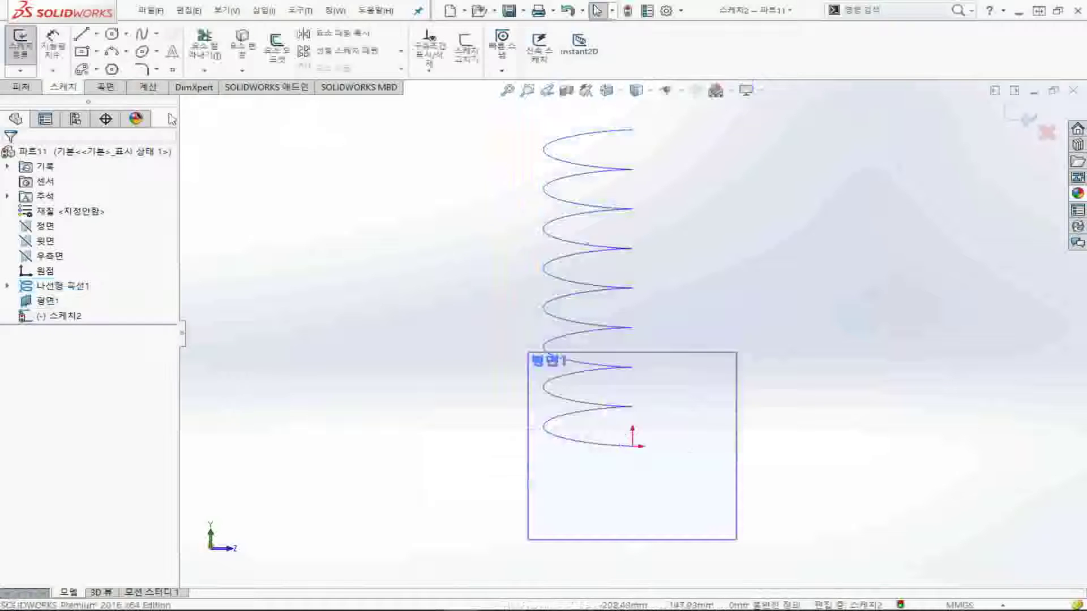
# Draw a tangent arc starting at the helix end
pyautogui.click(118, 54)
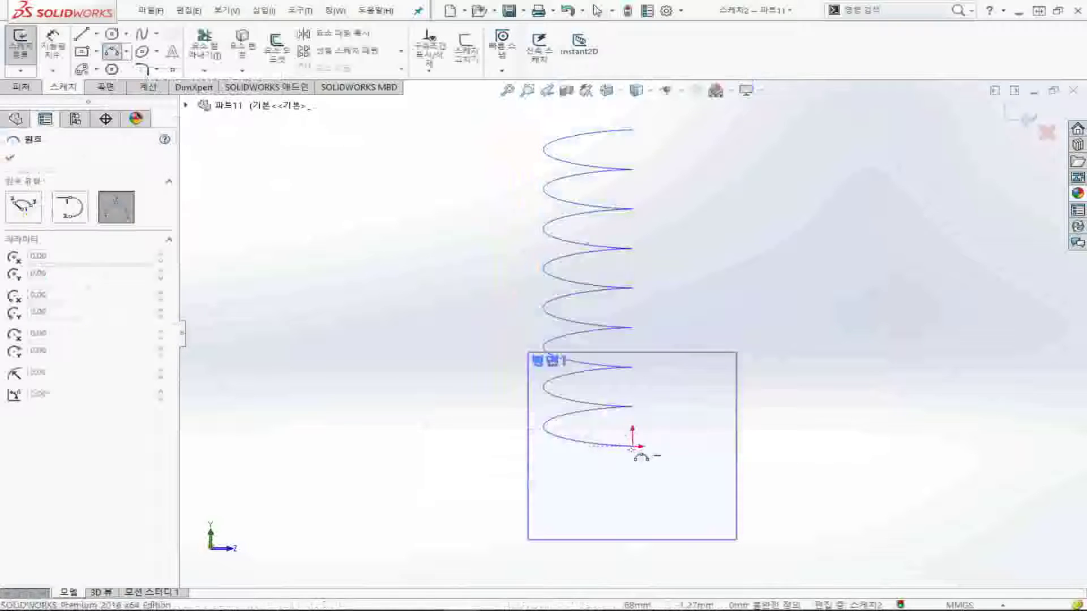
pyautogui.scroll(-2, 634, 447)
pyautogui.scroll(-3, 619, 415)
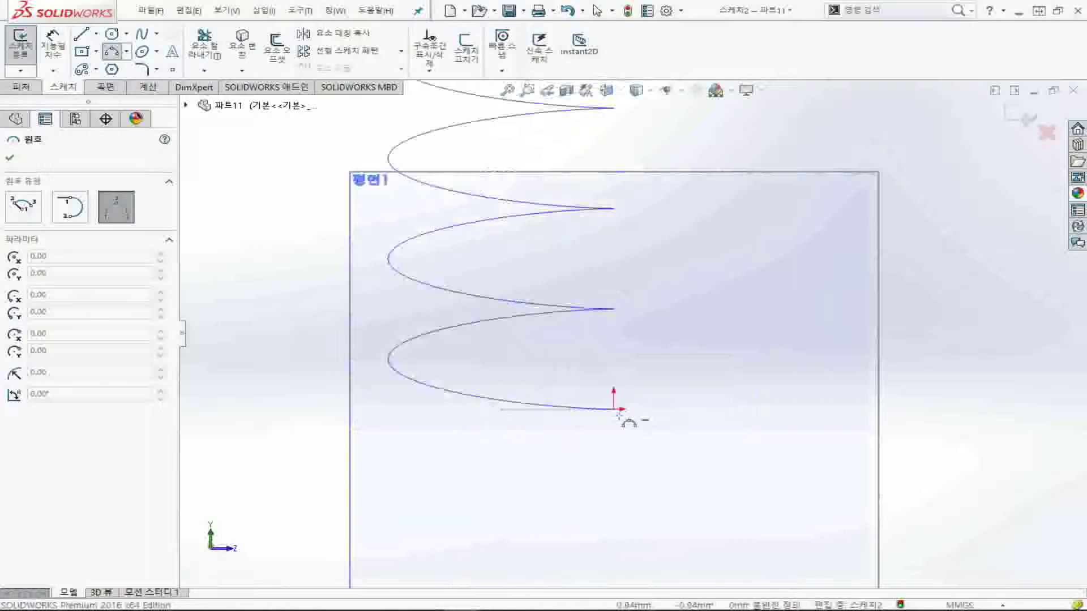
pyautogui.click(614, 409)
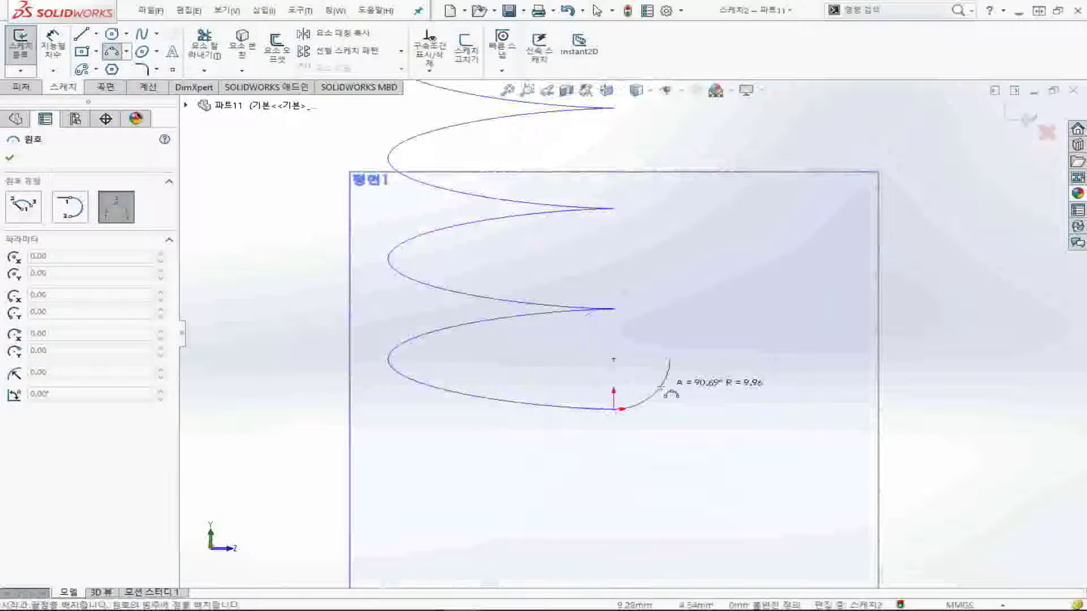
pyautogui.click(670, 360)
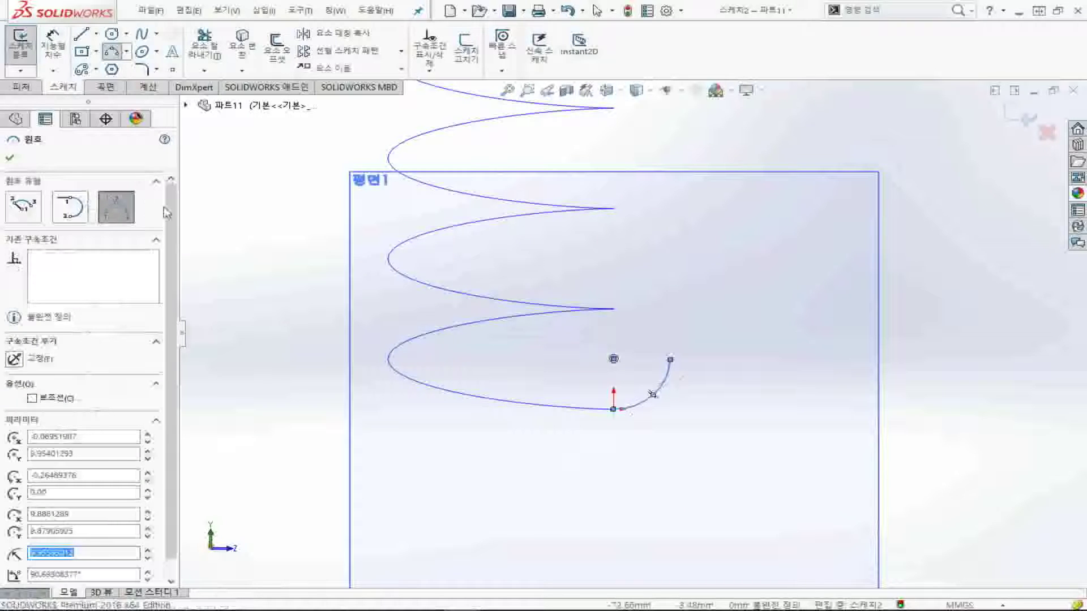
# Dimension the arc with a 10 mm radius and a 9.92 height between its endpoints
pyautogui.click(53, 47)
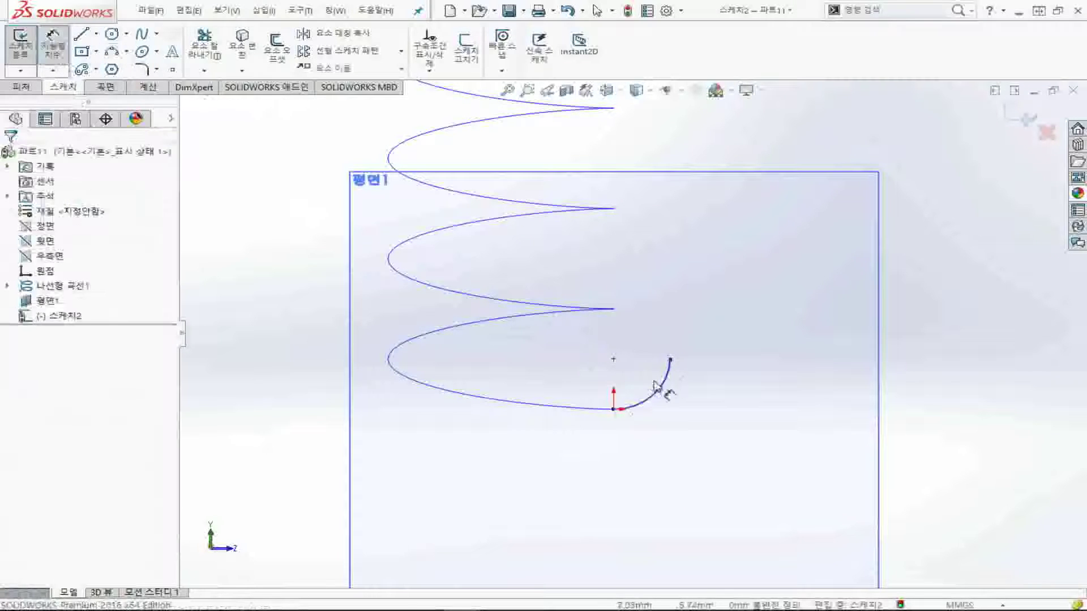
pyautogui.click(666, 388)
pyautogui.click(638, 393)
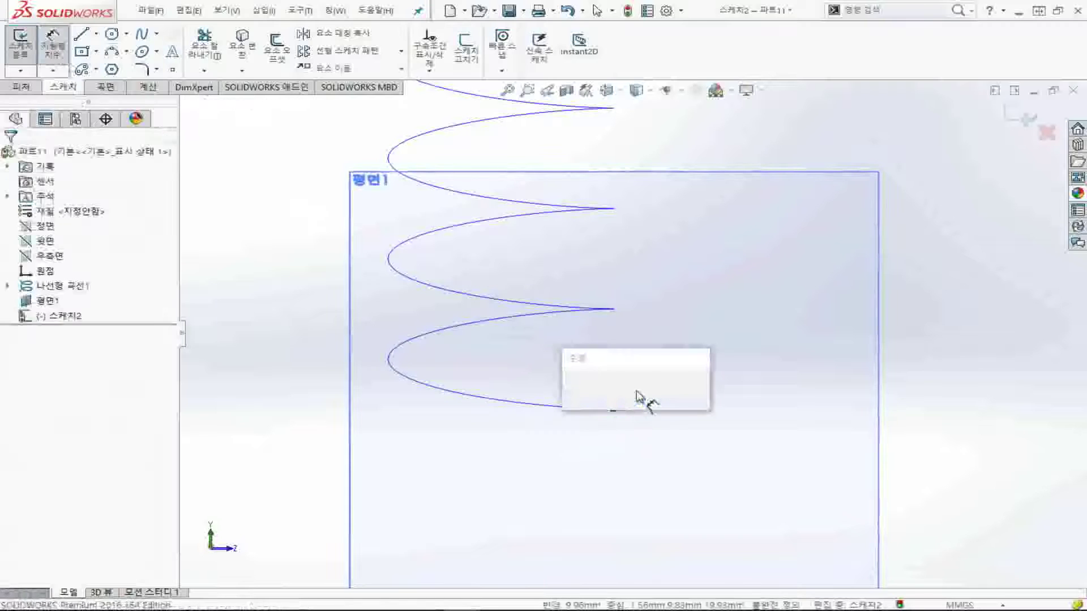
pyautogui.write('10')
pyautogui.press('Return')
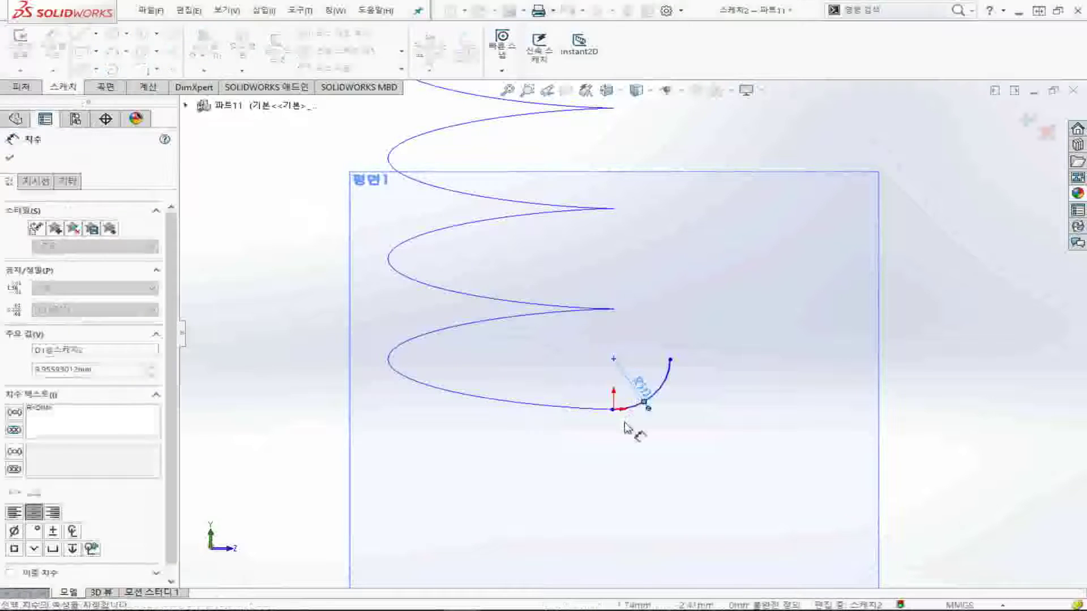
pyautogui.click(616, 411)
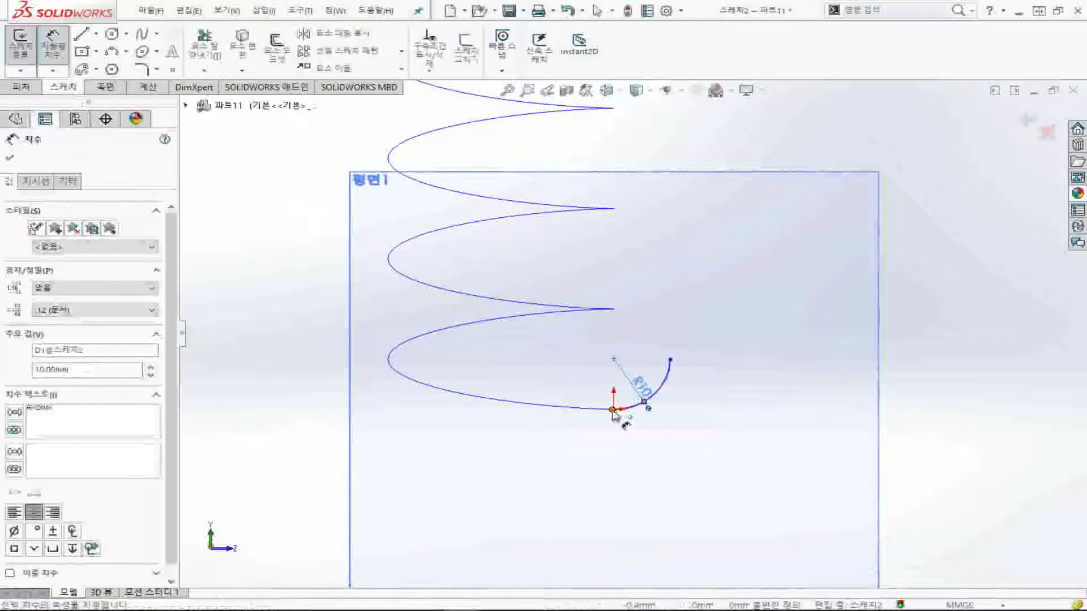
pyautogui.click(670, 359)
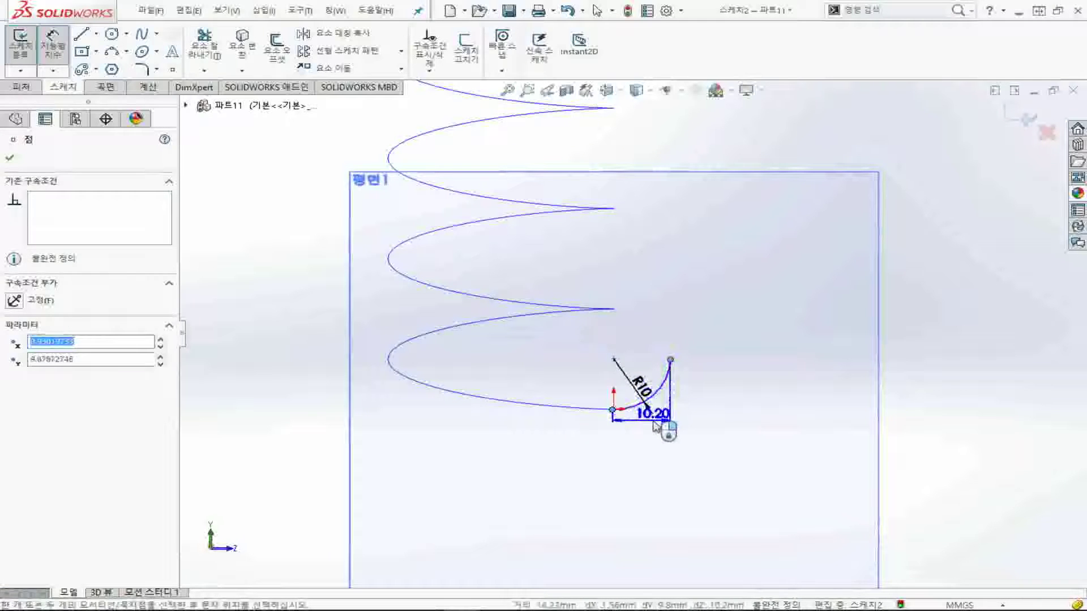
pyautogui.click(655, 426)
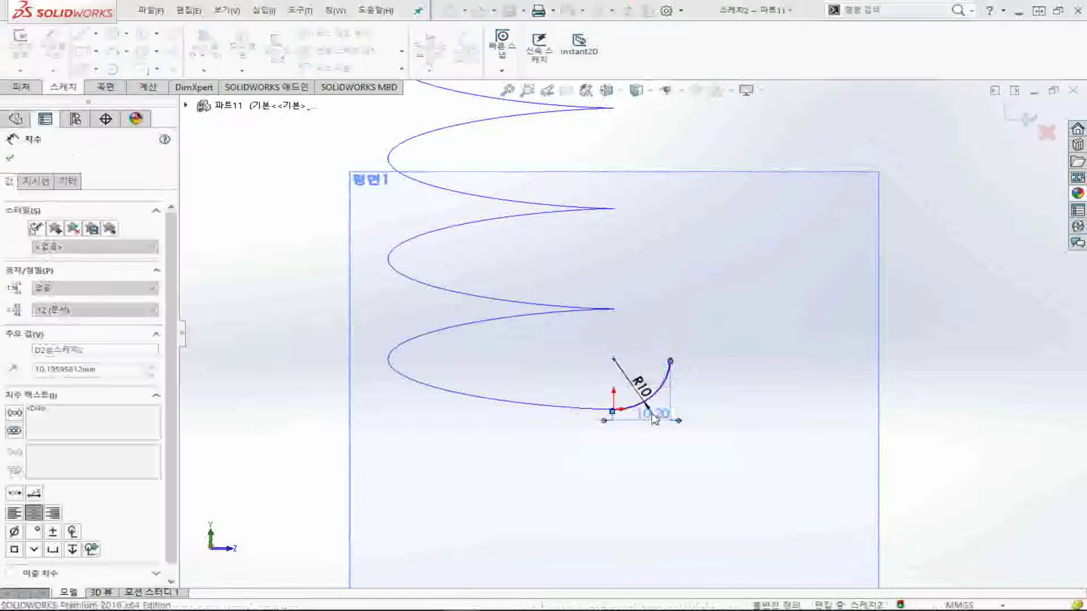
pyautogui.click(670, 361)
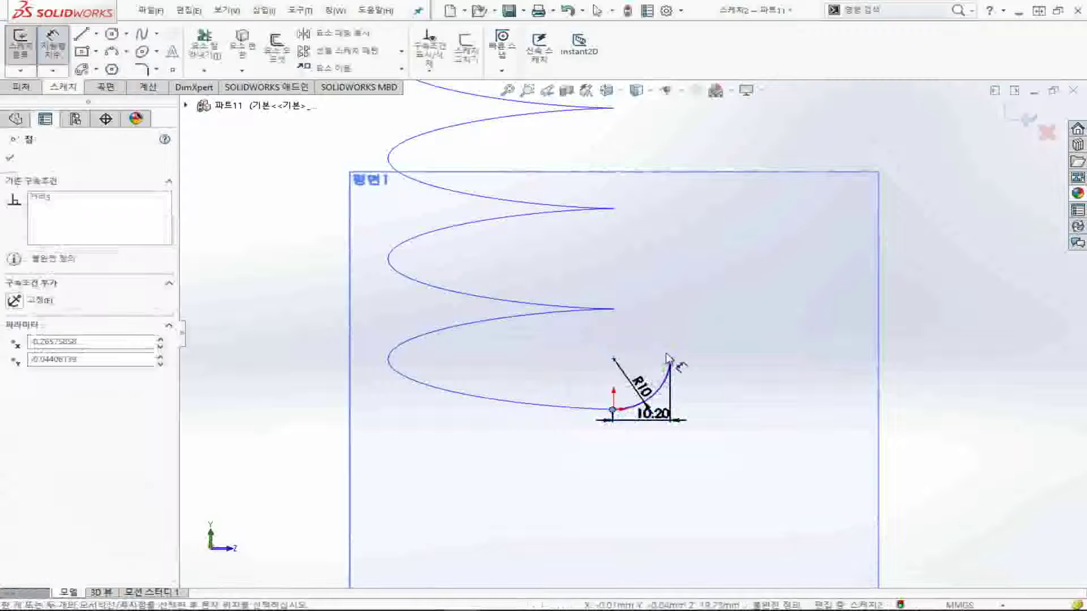
pyautogui.click(584, 396)
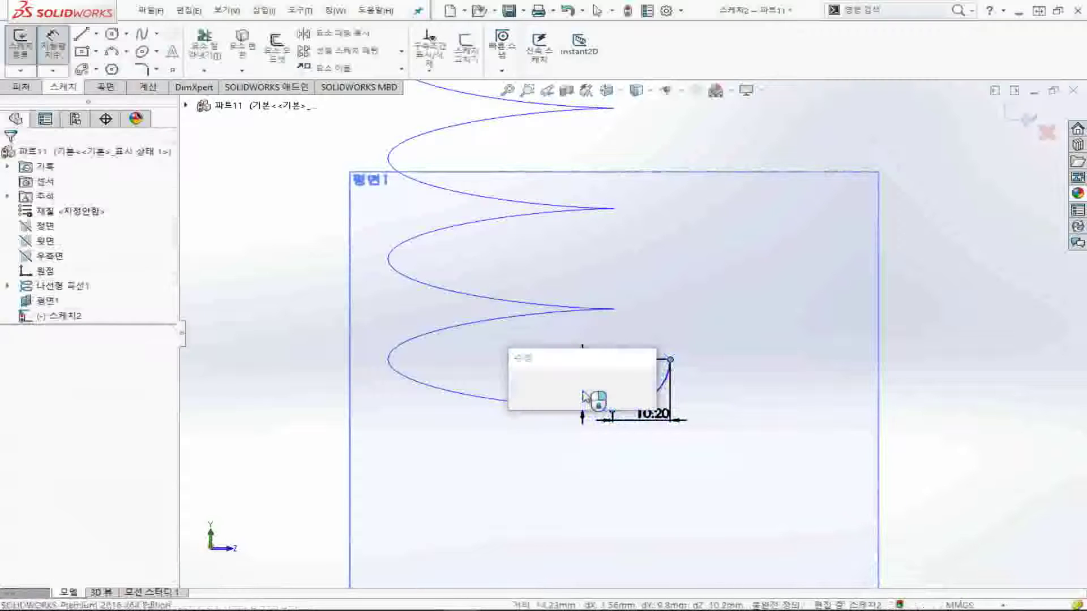
pyautogui.press('Return')
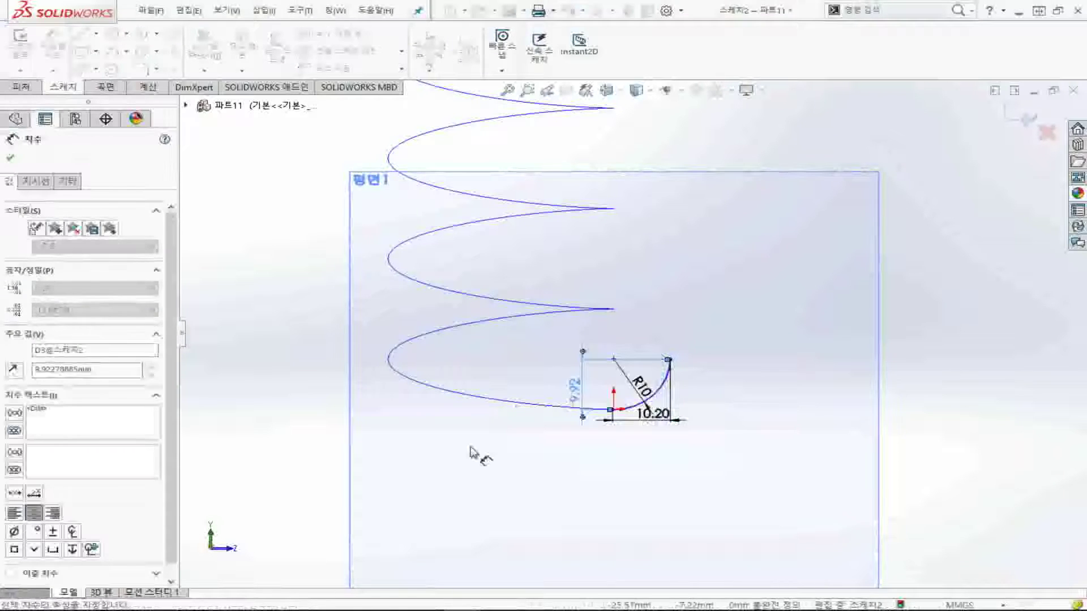
pyautogui.press('Escape')
# Pierce the arc's lower endpoint onto the helix and exit sketch 스케치2
pyautogui.scroll(-2, 651, 396)
pyautogui.scroll(-2, 643, 379)
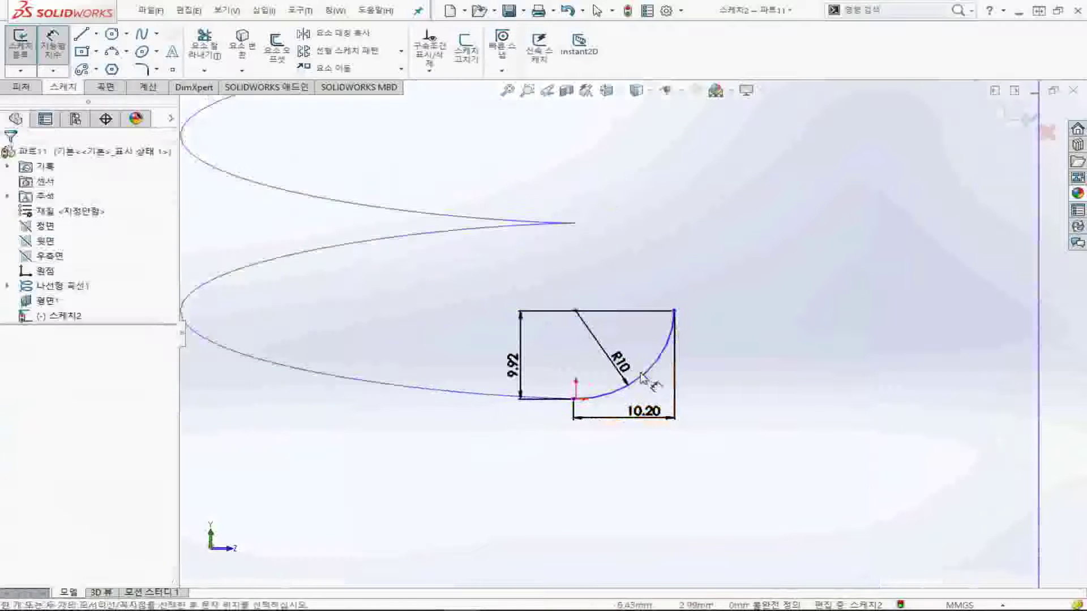
pyautogui.press('Escape')
pyautogui.click(573, 399)
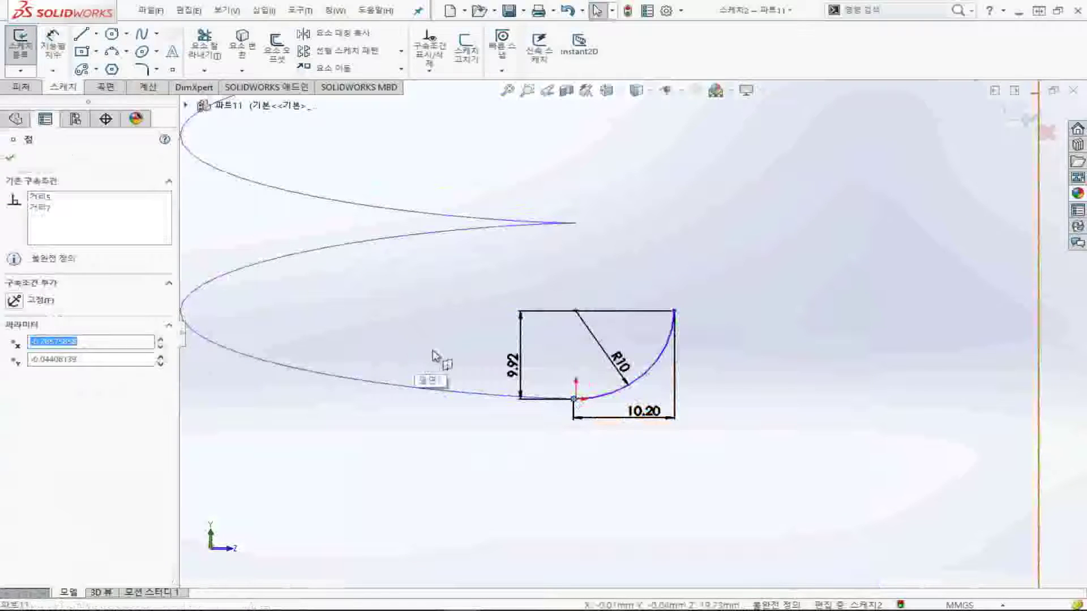
pyautogui.moveTo(574, 400); pyautogui.dragTo(582, 426)
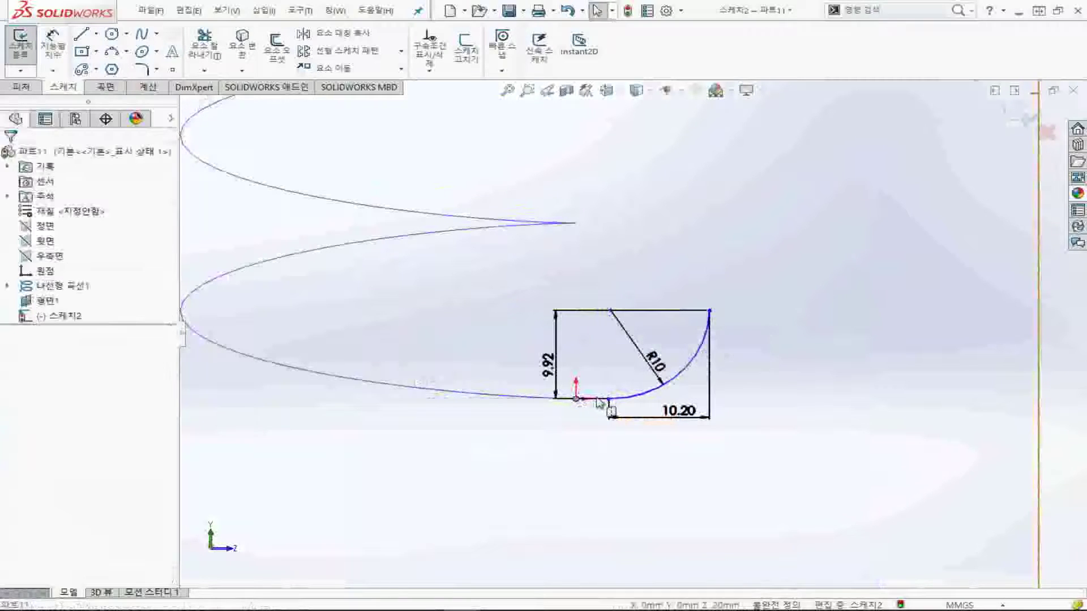
pyautogui.click(609, 400)
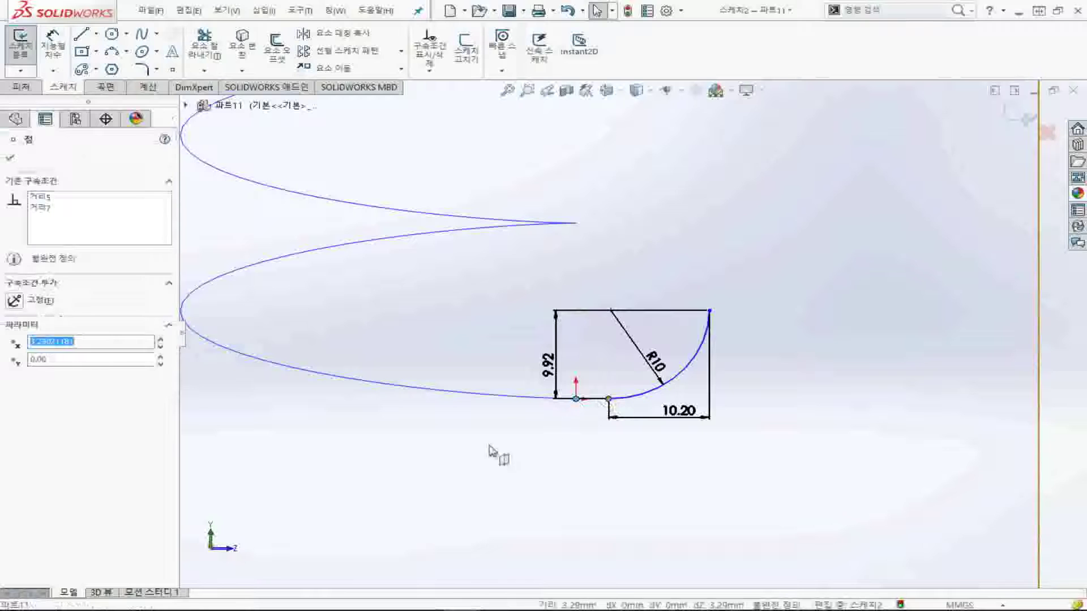
pyautogui.click(461, 468)
pyautogui.keyDown('ctrl'); pyautogui.click(190, 402); pyautogui.keyUp('ctrl')
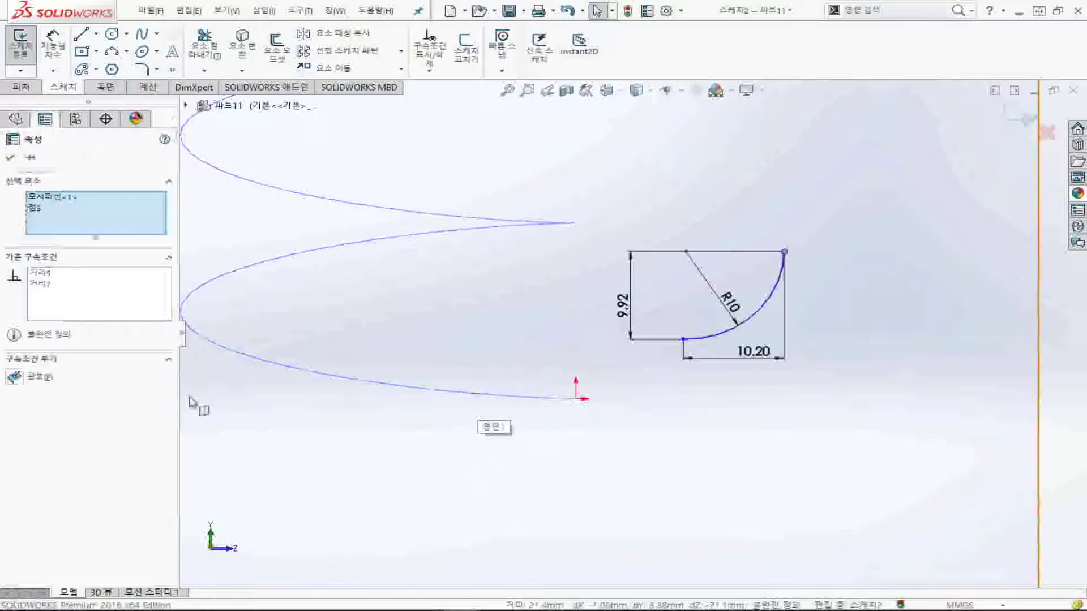
pyautogui.click(14, 378)
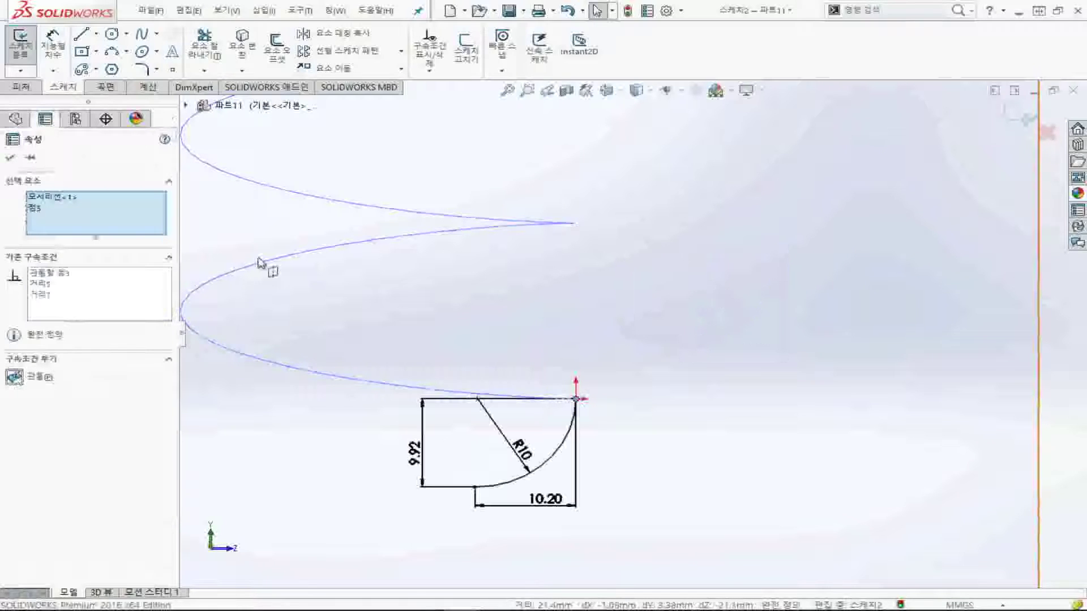
pyautogui.click(23, 48)
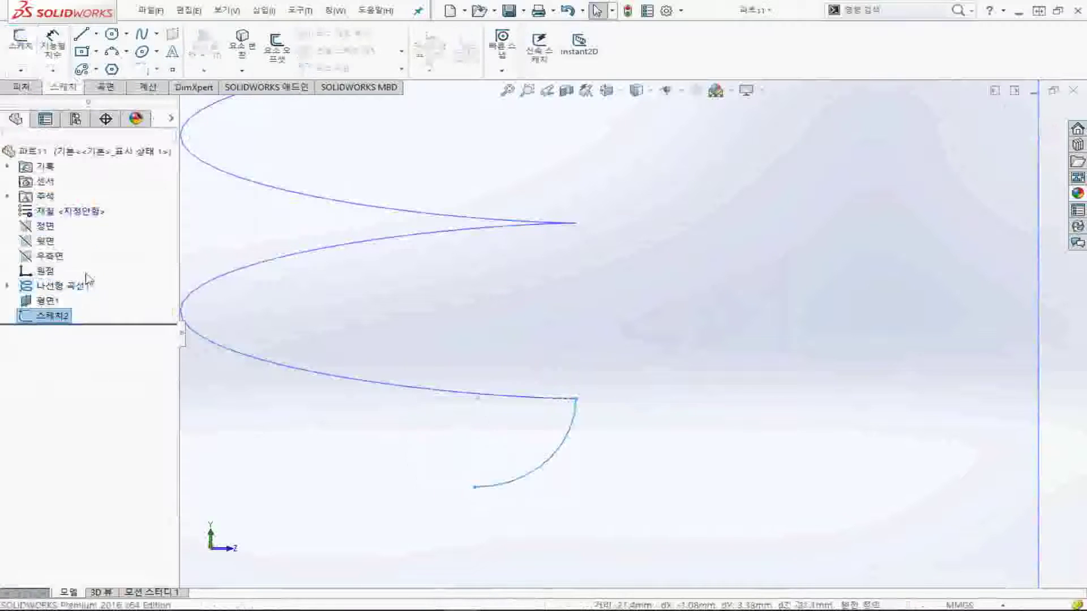
# Sweep profile 스케치2 along path 나선형 곡선1 to create surface 곡면-스윕1
pyautogui.click(106, 87)
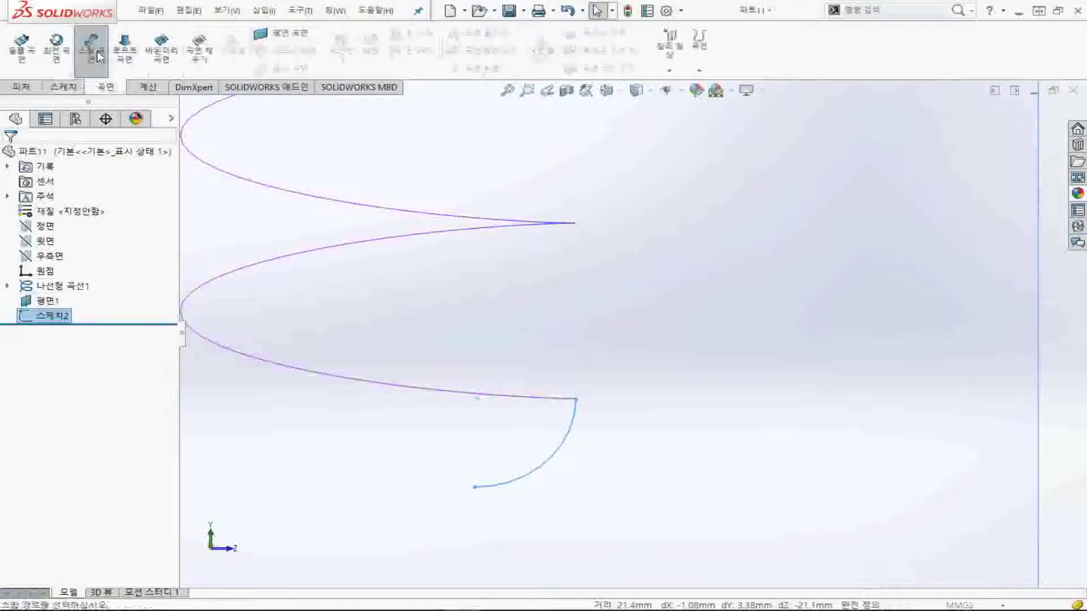
pyautogui.click(96, 51)
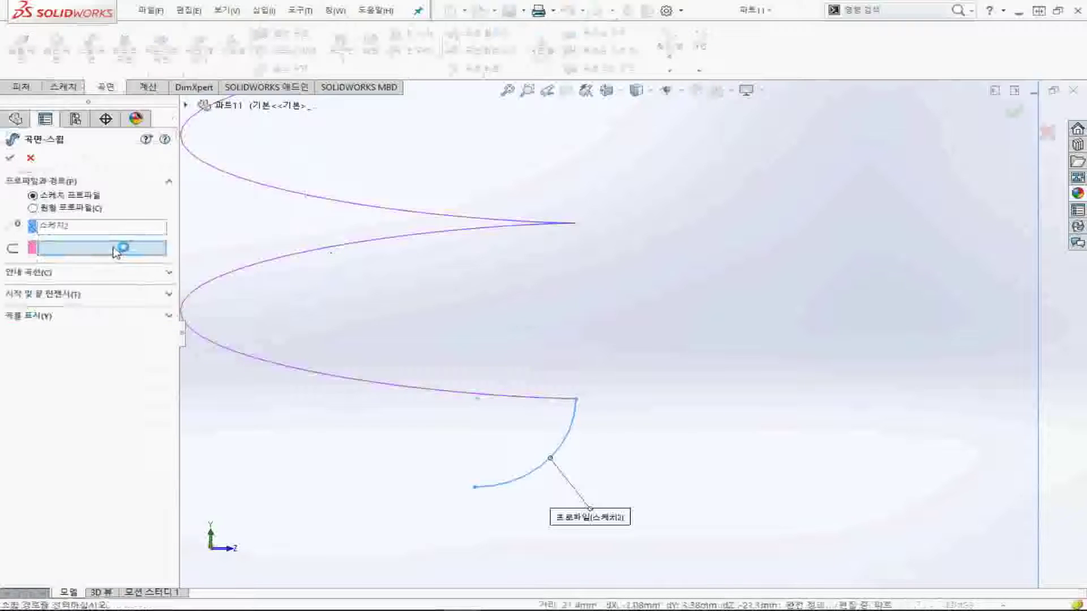
pyautogui.click(310, 257)
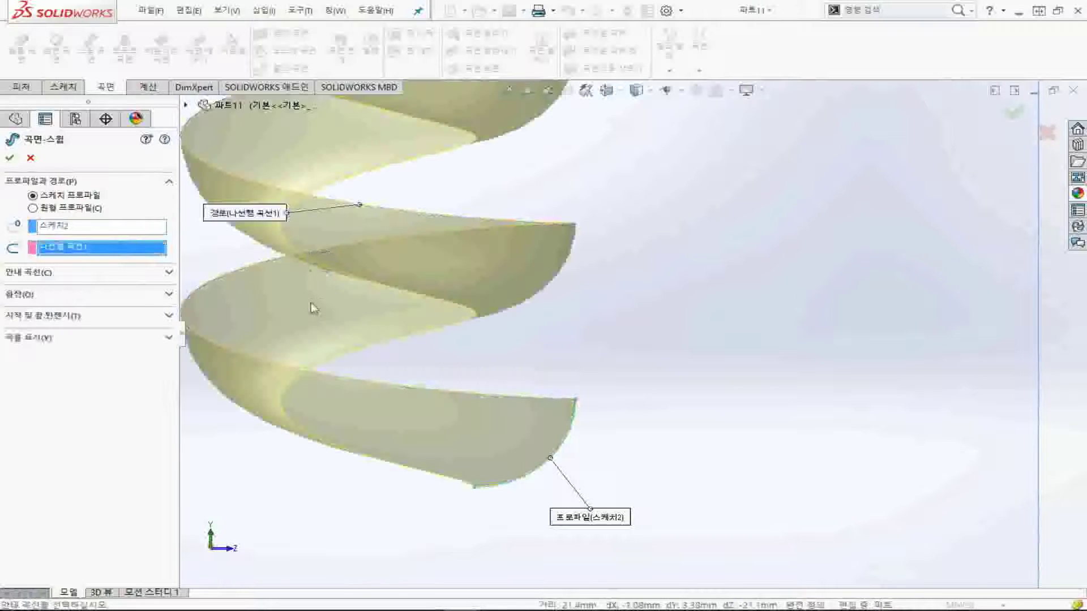
pyautogui.scroll(3, 443, 358)
pyautogui.scroll(3, 543, 275)
pyautogui.scroll(2, 673, 214)
pyautogui.scroll(-1, 625, 300)
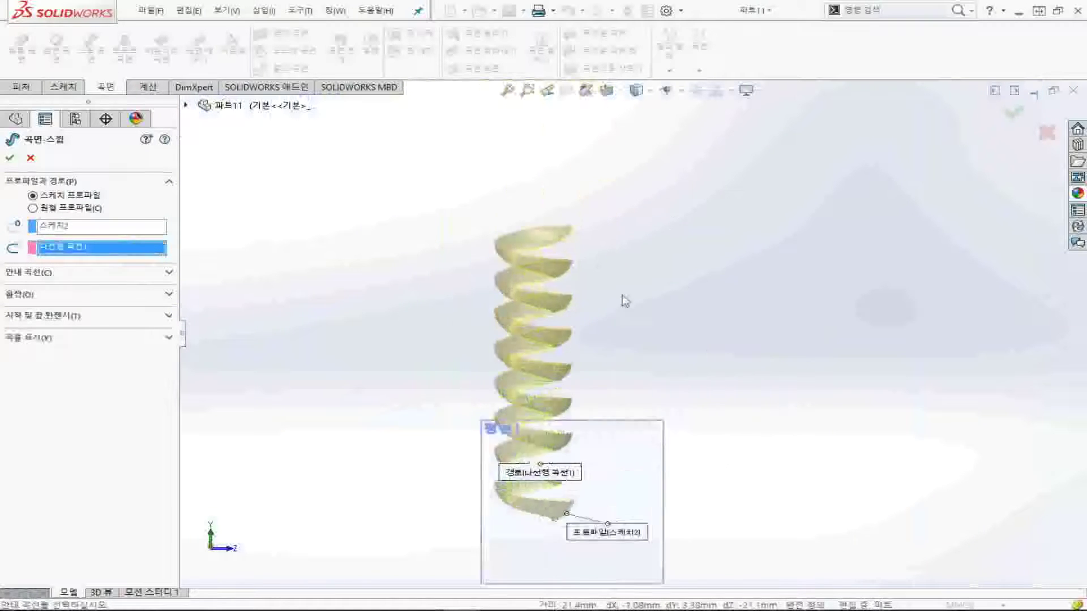
pyautogui.scroll(-2, 599, 478)
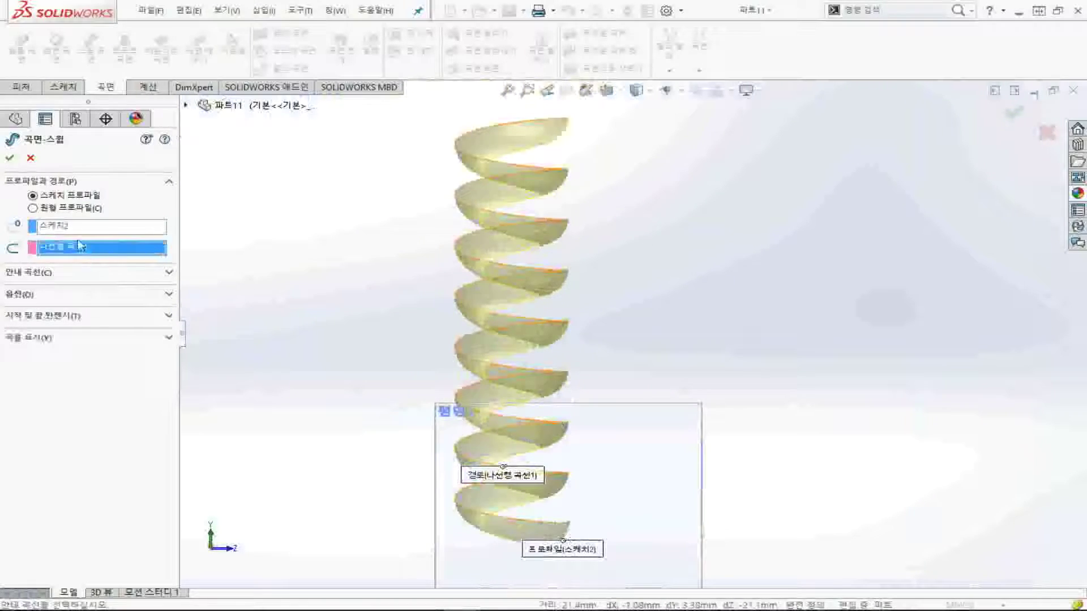
pyautogui.click(12, 159)
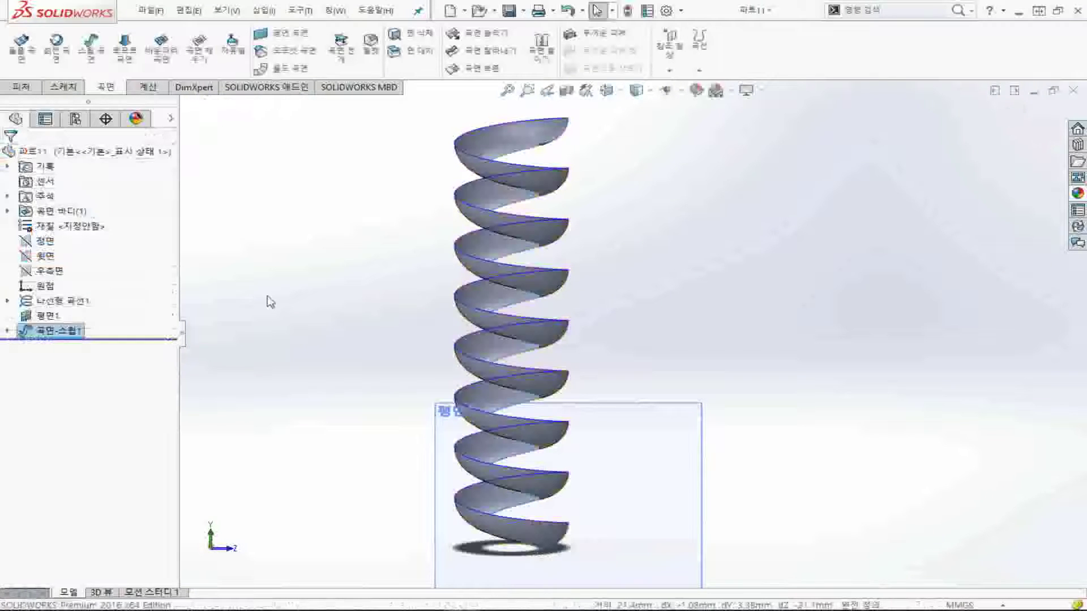
# Switch to isometric view and hide reference plane 평면1
pyautogui.hotkey('ctrl', '7')
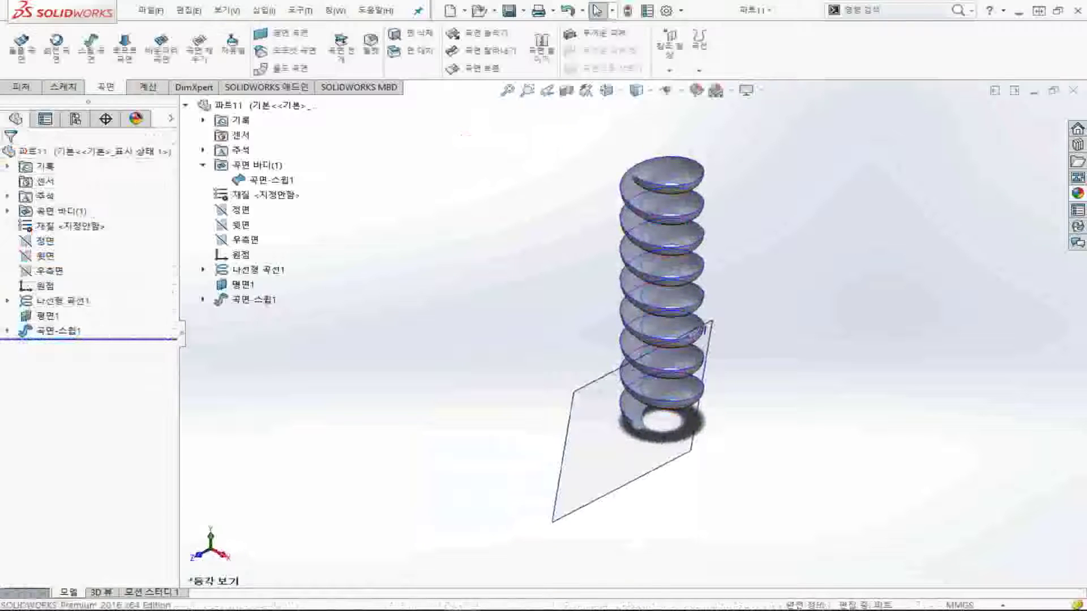
pyautogui.rightClick(246, 288)
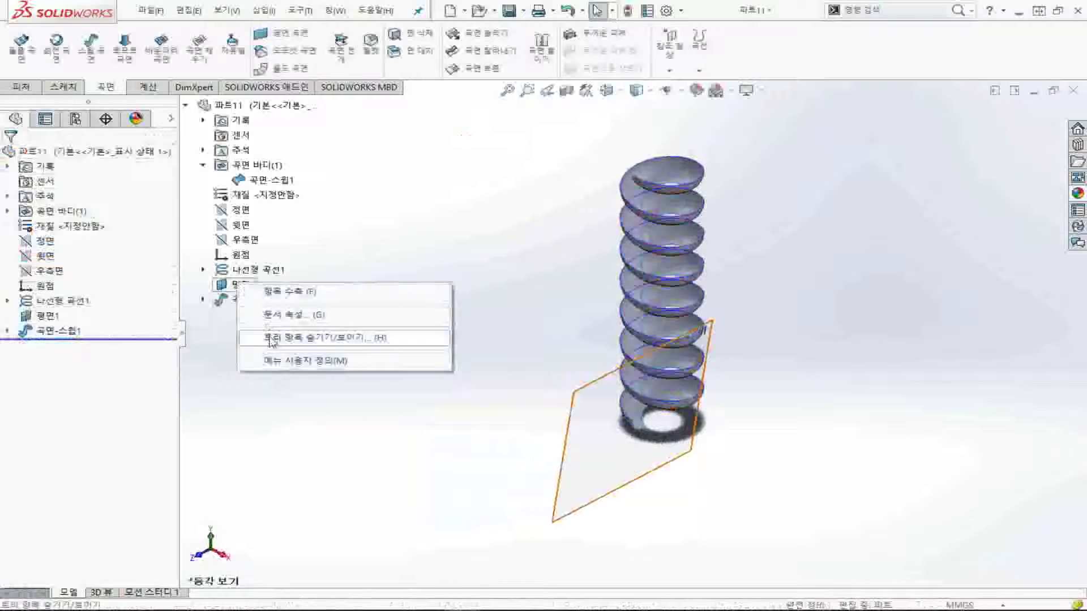
pyautogui.click(43, 321)
pyautogui.click(76, 301)
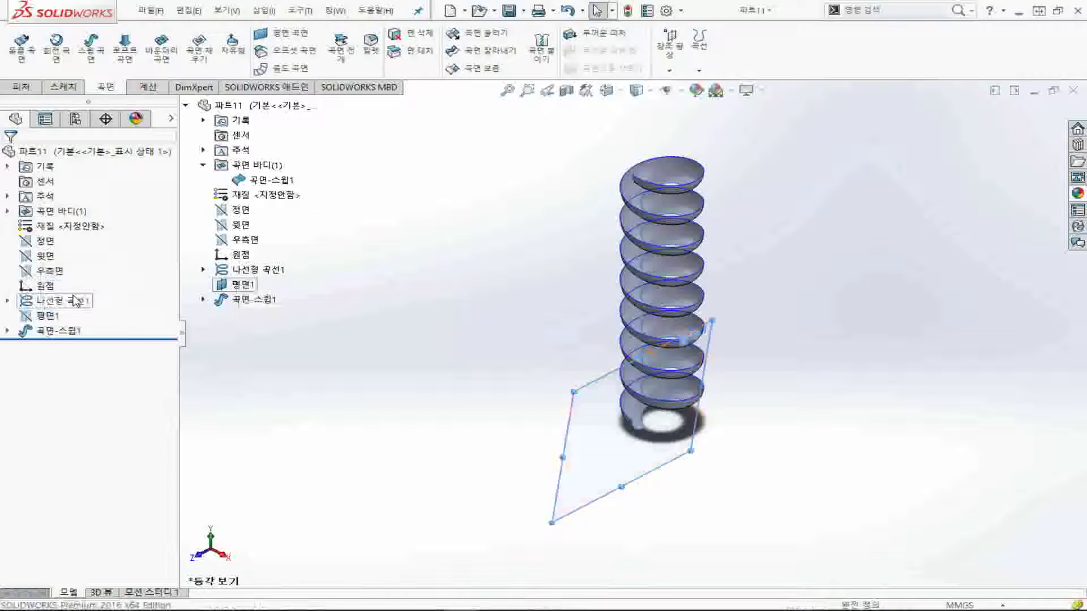
pyautogui.click(72, 456)
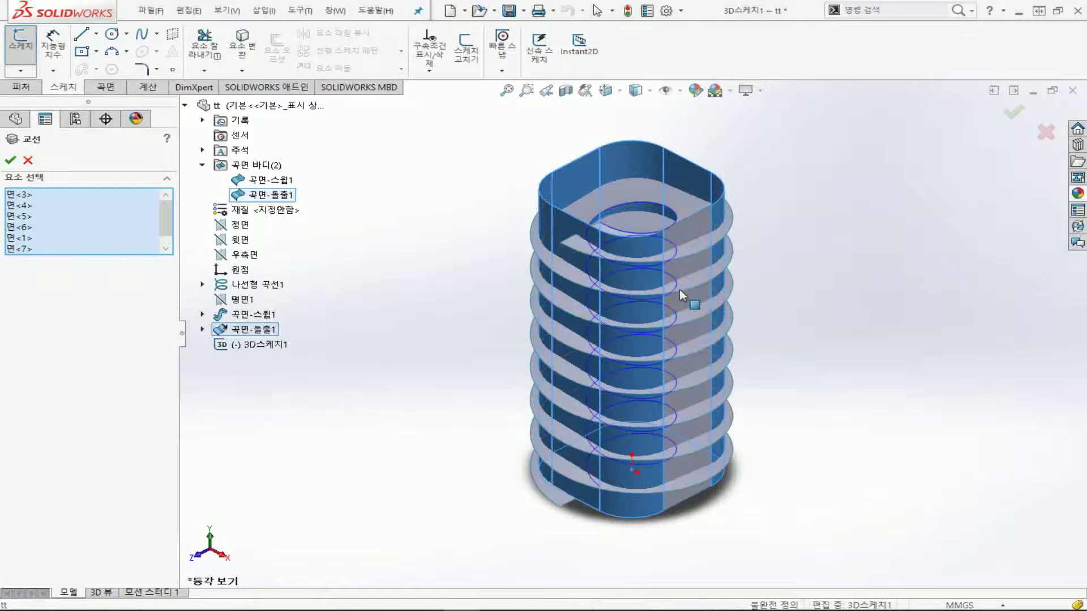
# Intersect all faces of 곡면-돌출1 with 곡면-스윕1, producing curves in 3D스케치1
pyautogui.click(10, 161)
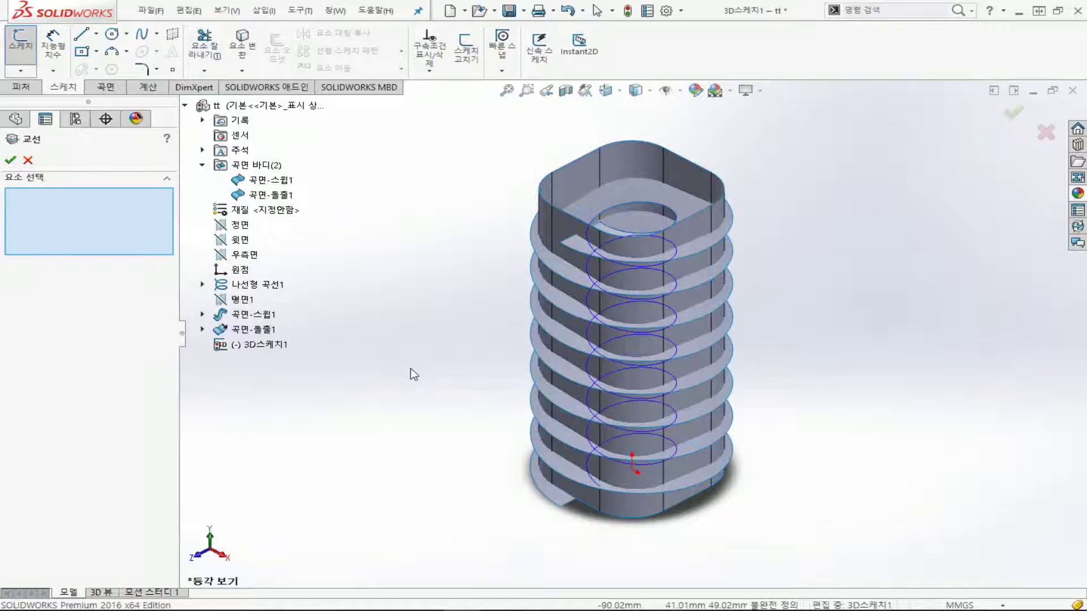
pyautogui.click(641, 245)
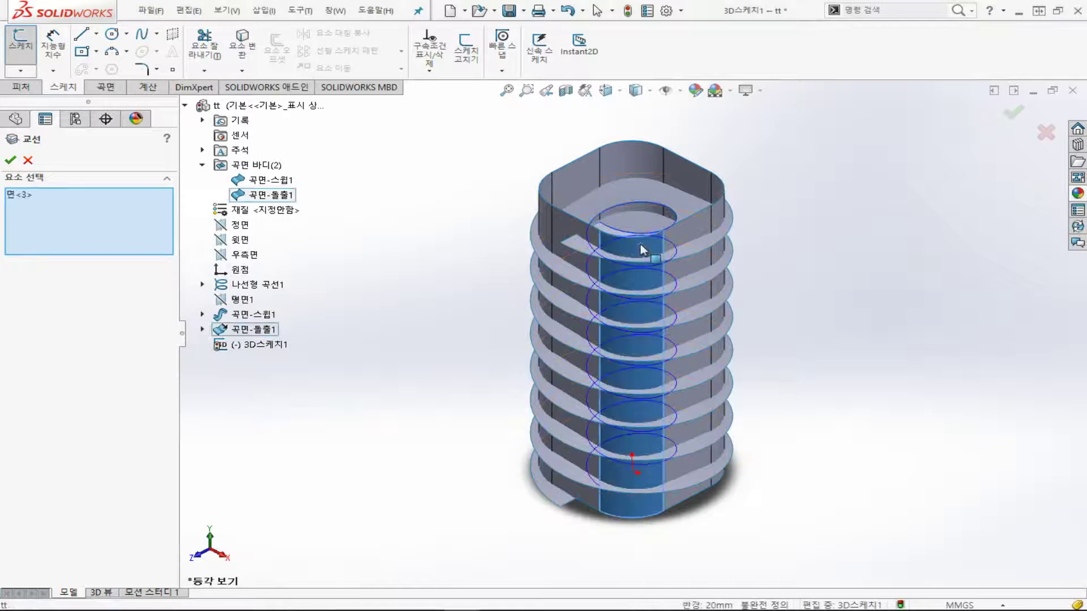
pyautogui.rightClick(640, 247)
pyautogui.click(734, 425)
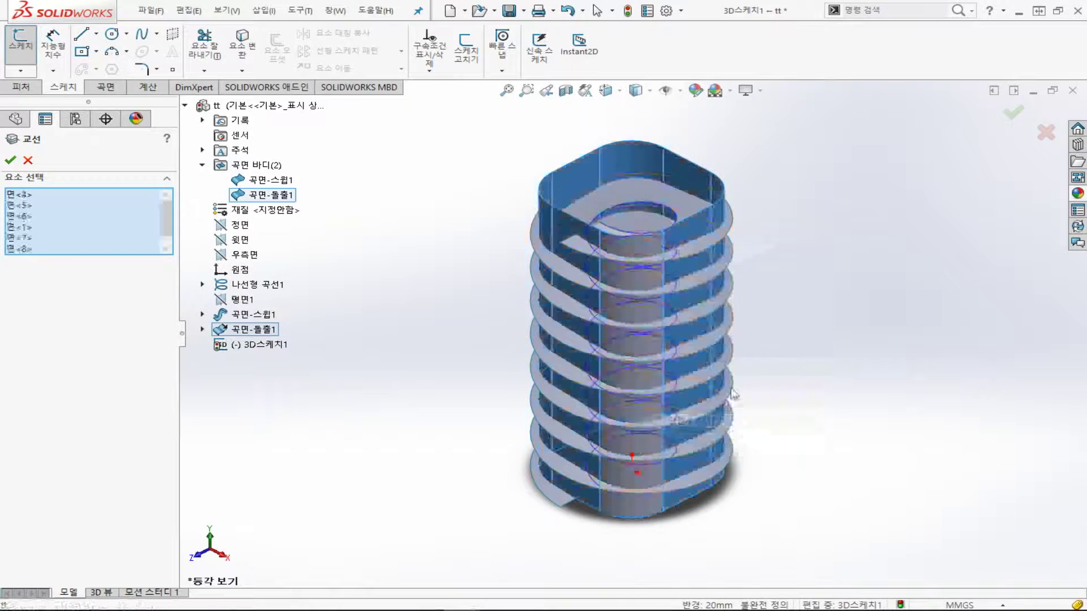
pyautogui.scroll(-5, 702, 243)
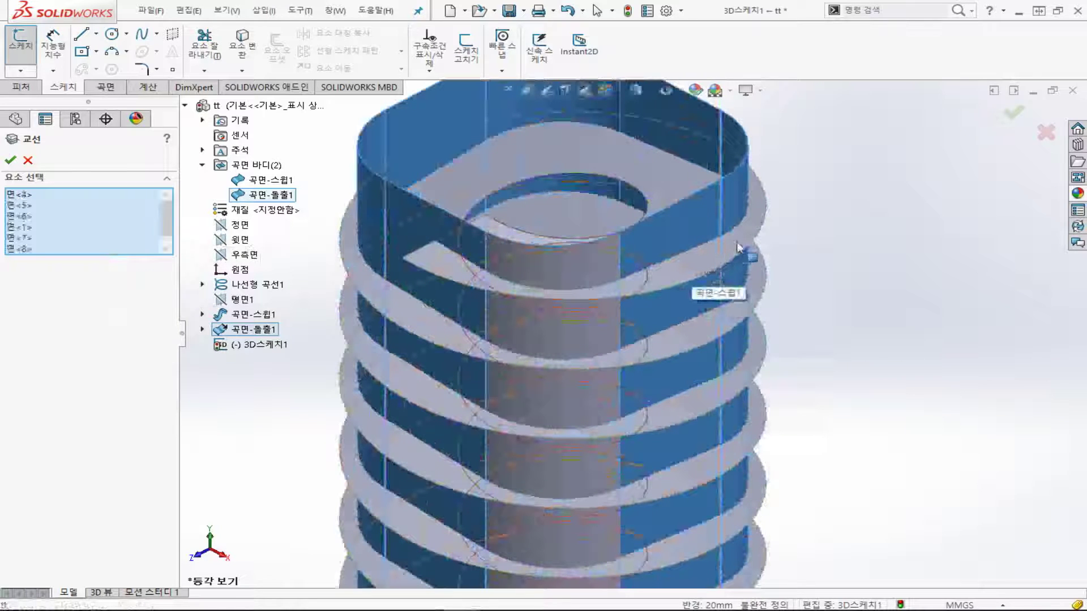
pyautogui.click(756, 220)
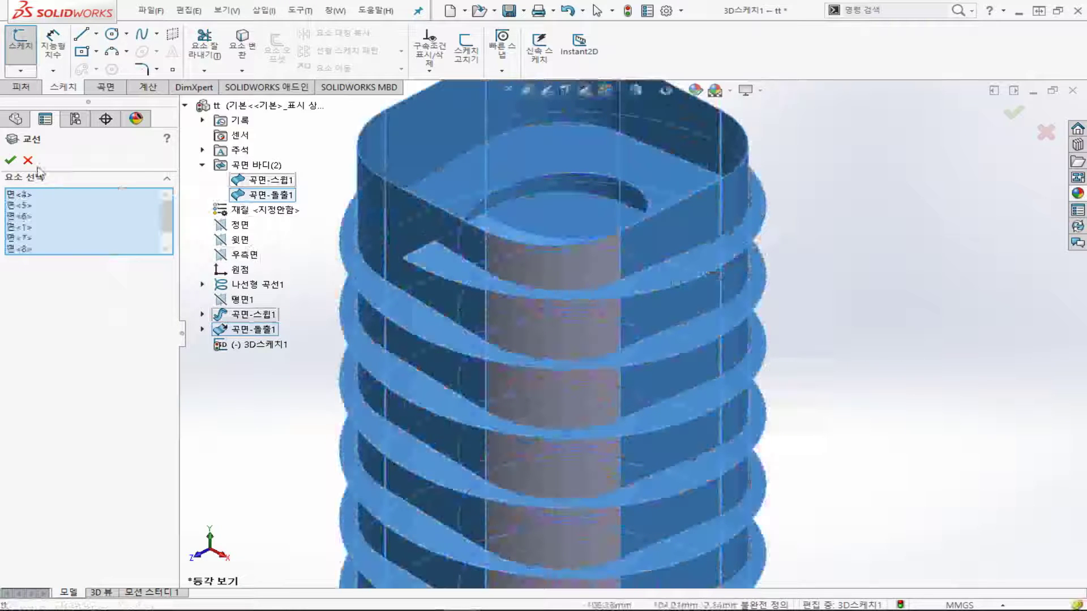
pyautogui.rightClick(929, 398)
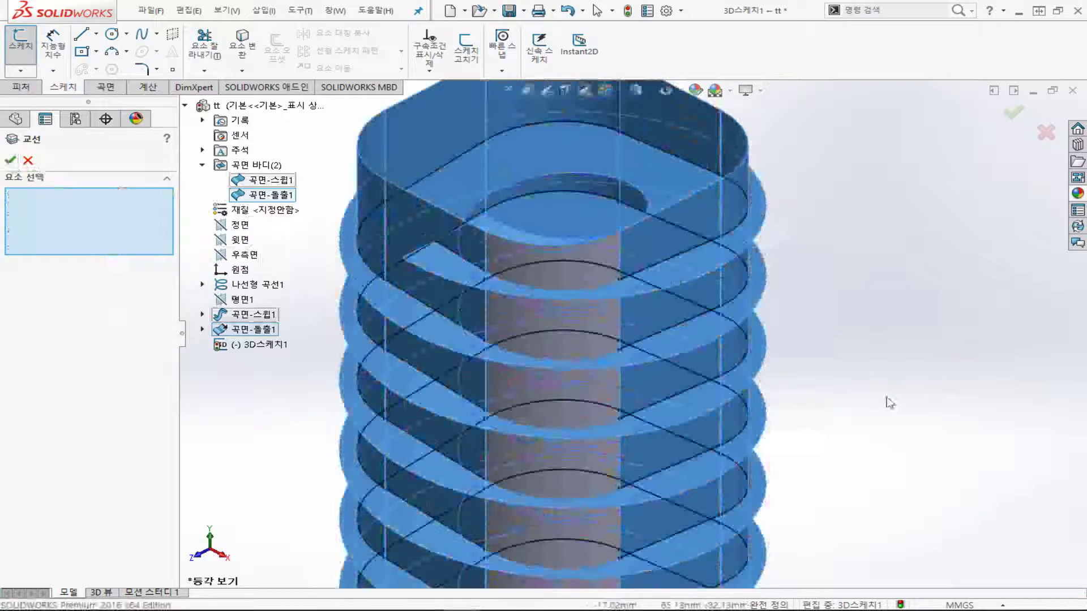
pyautogui.scroll(3, 684, 553)
pyautogui.scroll(-1, 638, 451)
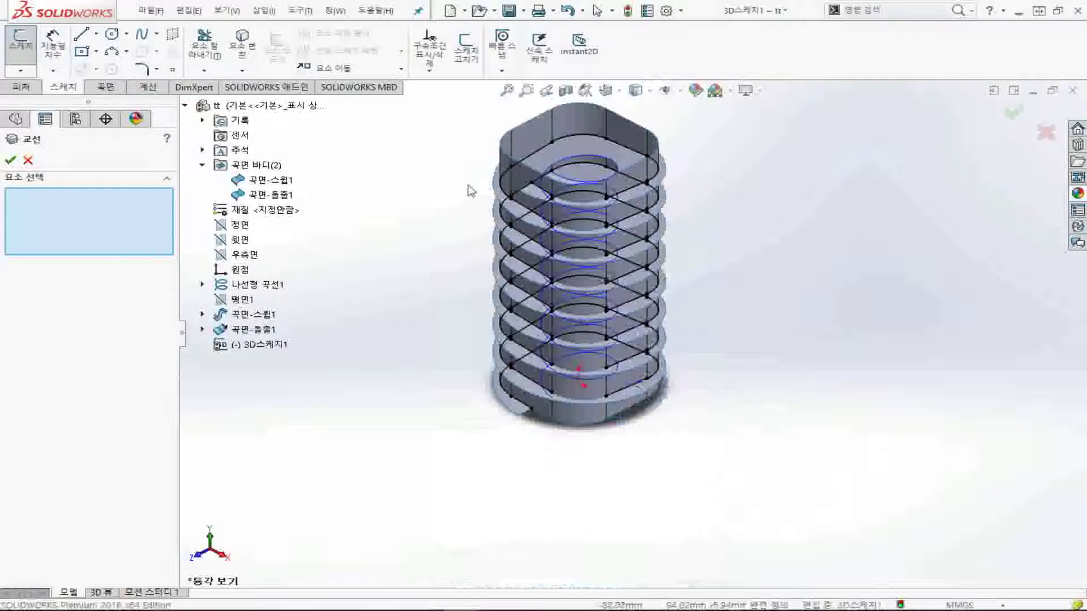
pyautogui.press('f')
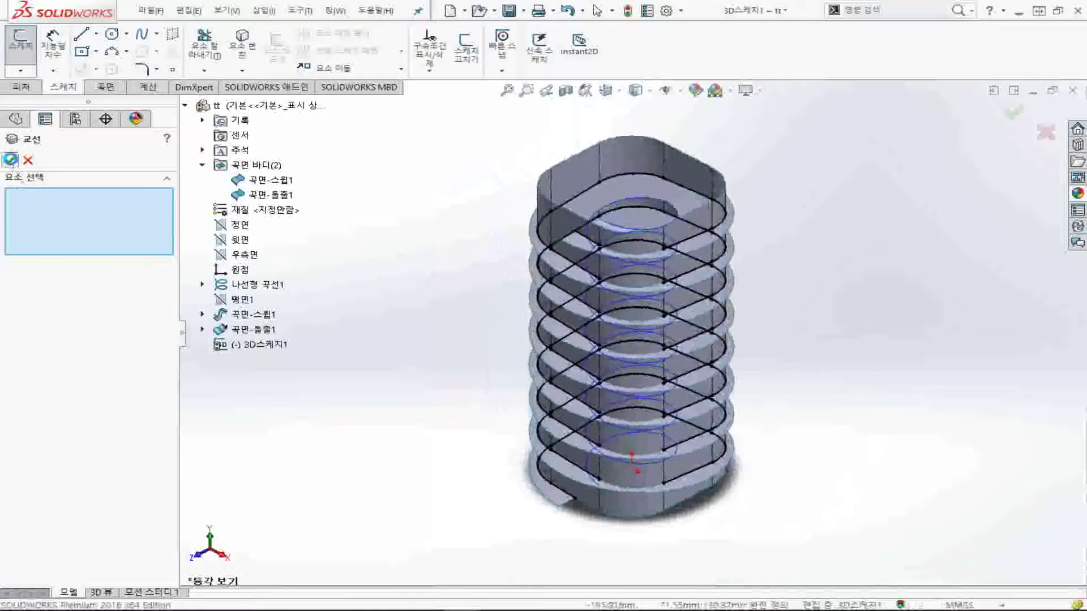
pyautogui.click(10, 160)
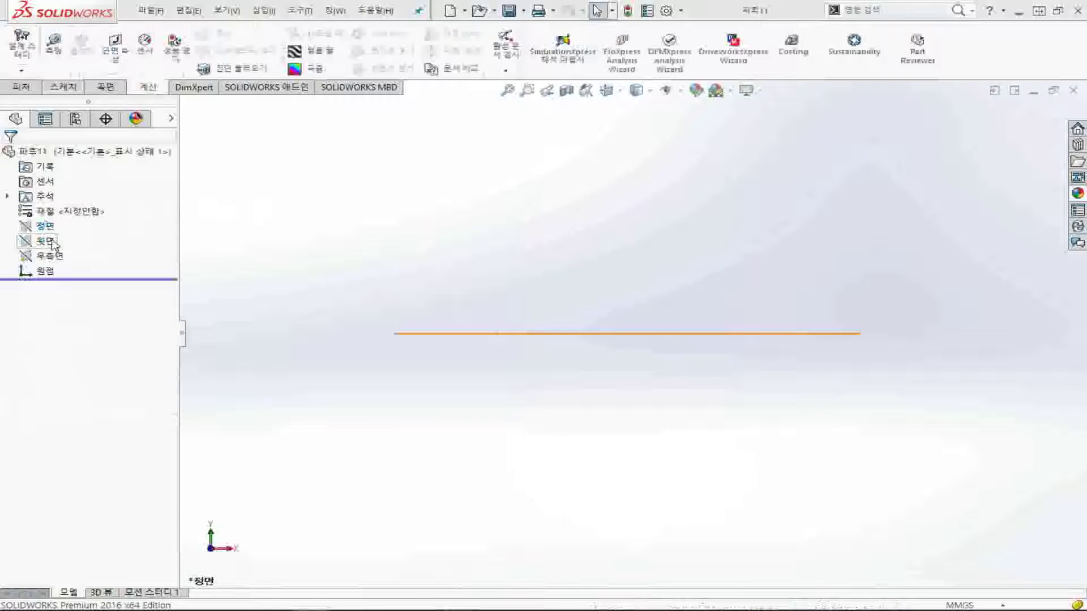
# Sketch a circle centred on the origin on the 윗면 plane
pyautogui.click(47, 241)
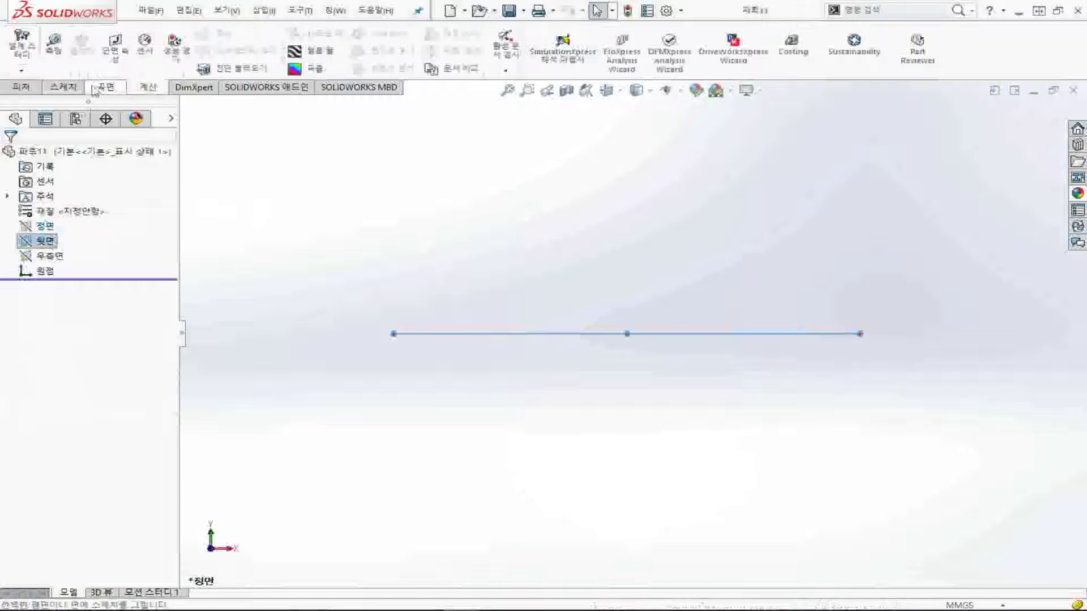
pyautogui.click(63, 88)
pyautogui.click(20, 42)
pyautogui.click(111, 33)
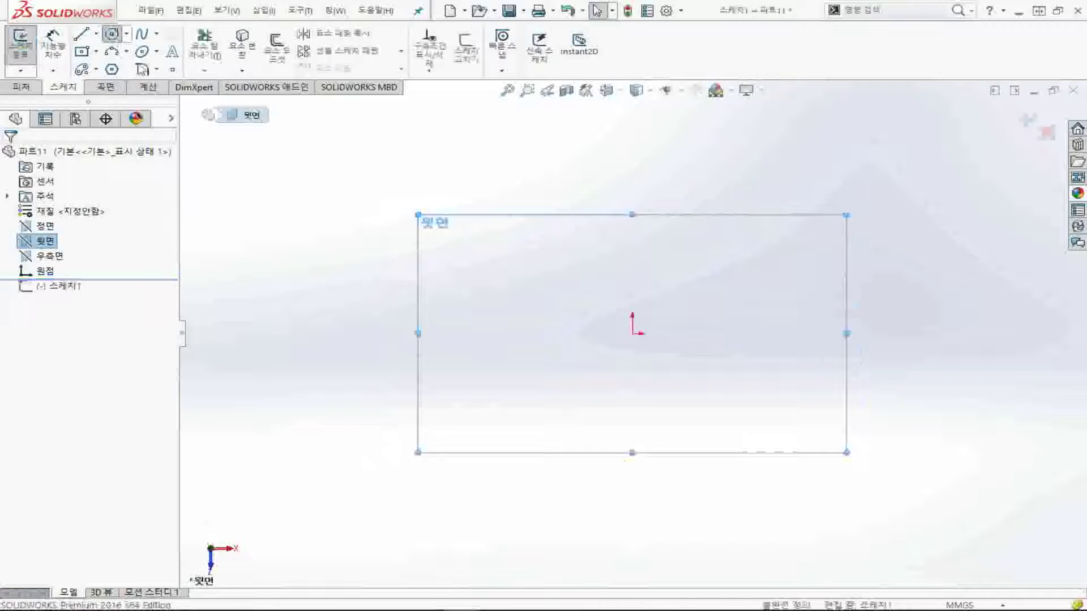
pyautogui.click(632, 333)
pyautogui.click(722, 283)
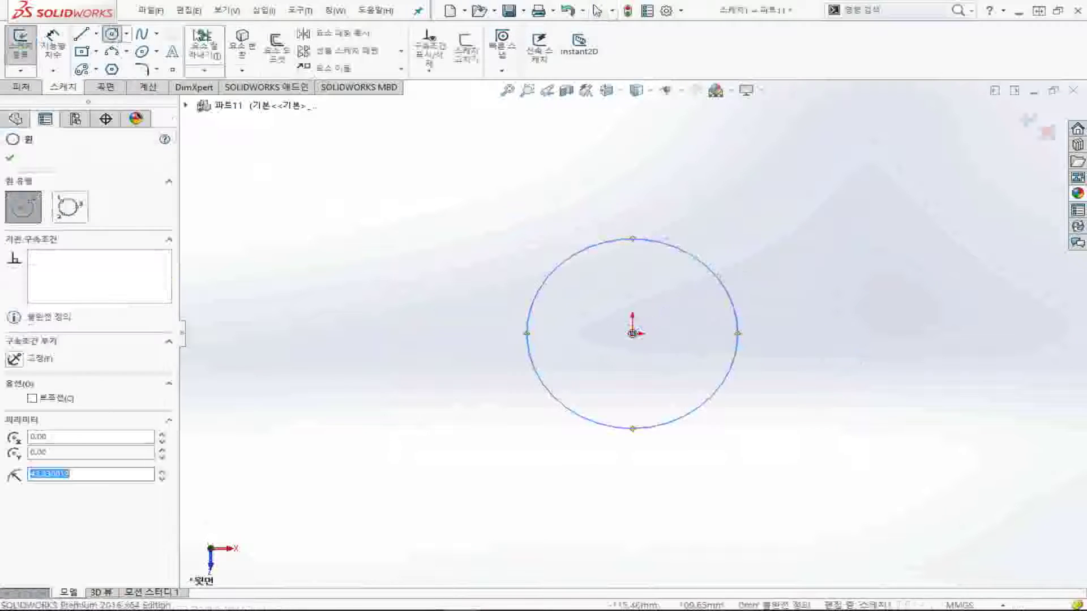
# Dimension the circle's diameter to 40 mm and exit the sketch
pyautogui.click(53, 43)
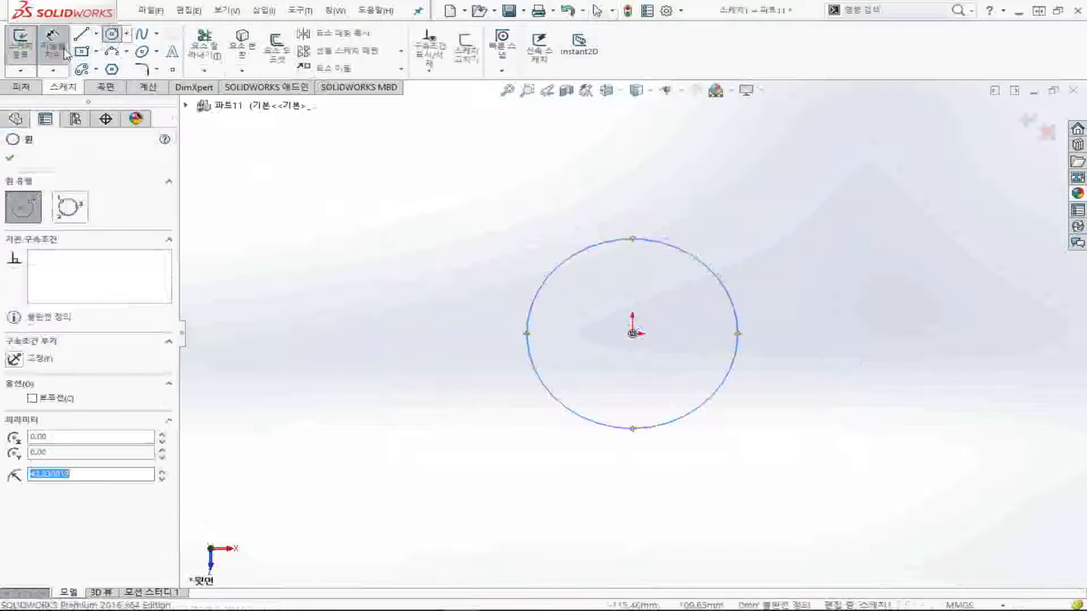
pyautogui.click(553, 278)
pyautogui.click(487, 336)
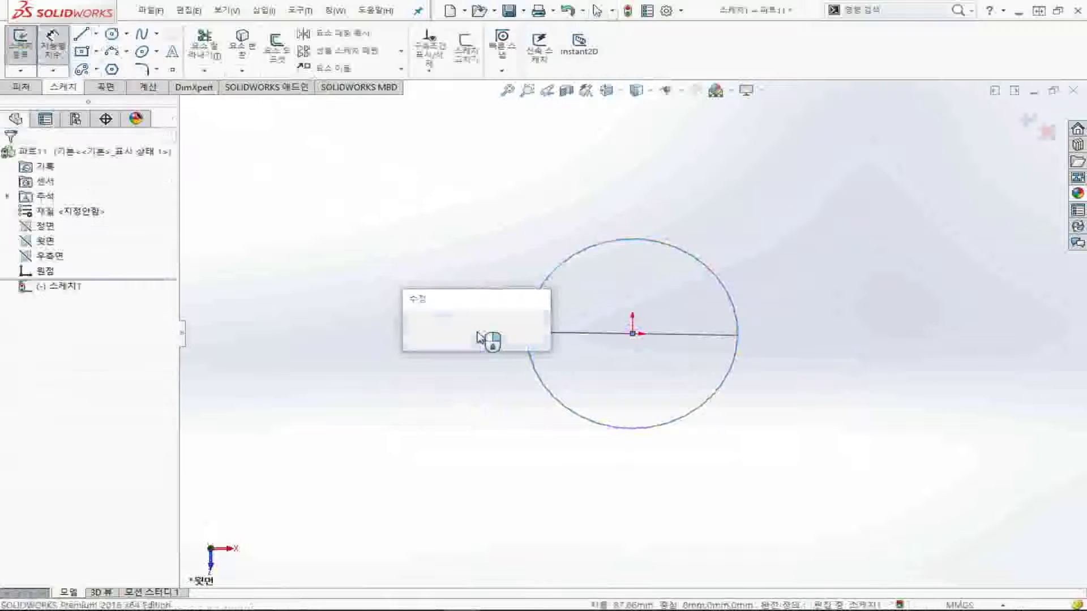
pyautogui.write('40')
pyautogui.press('Return')
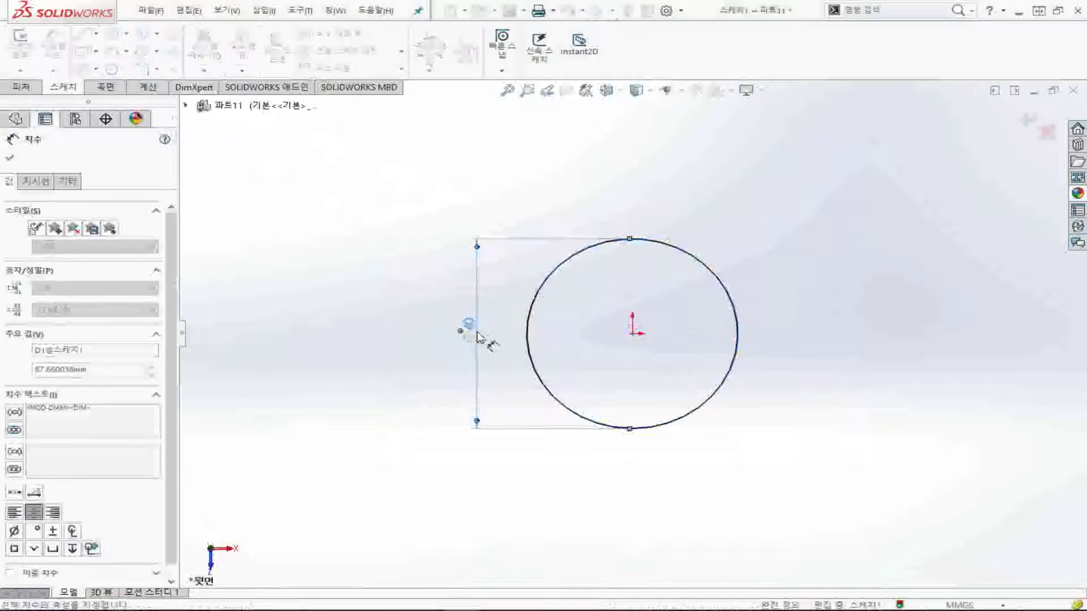
pyautogui.click(405, 356)
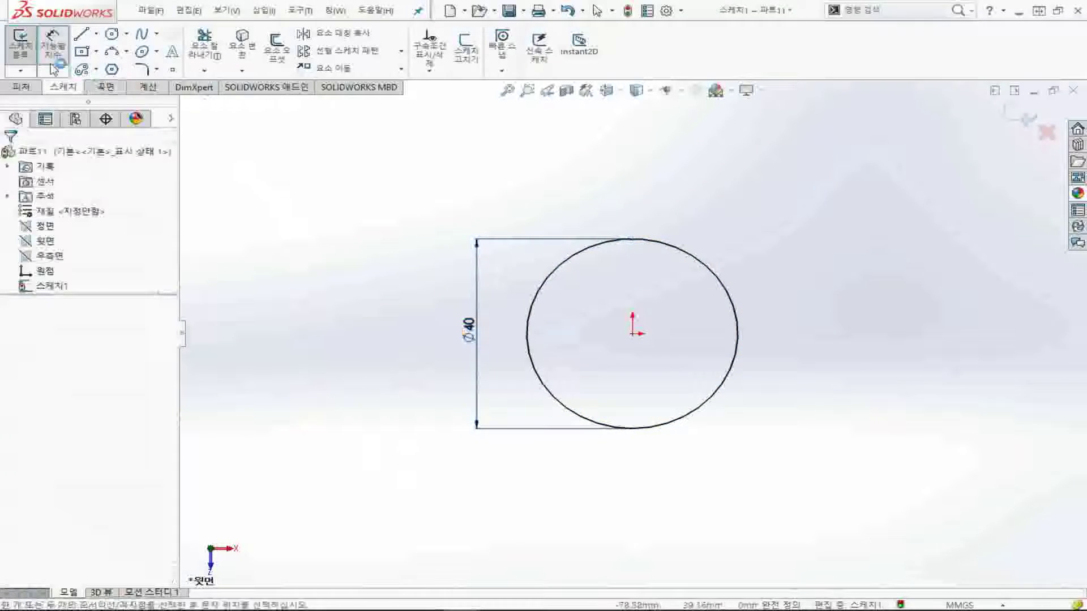
pyautogui.click(34, 52)
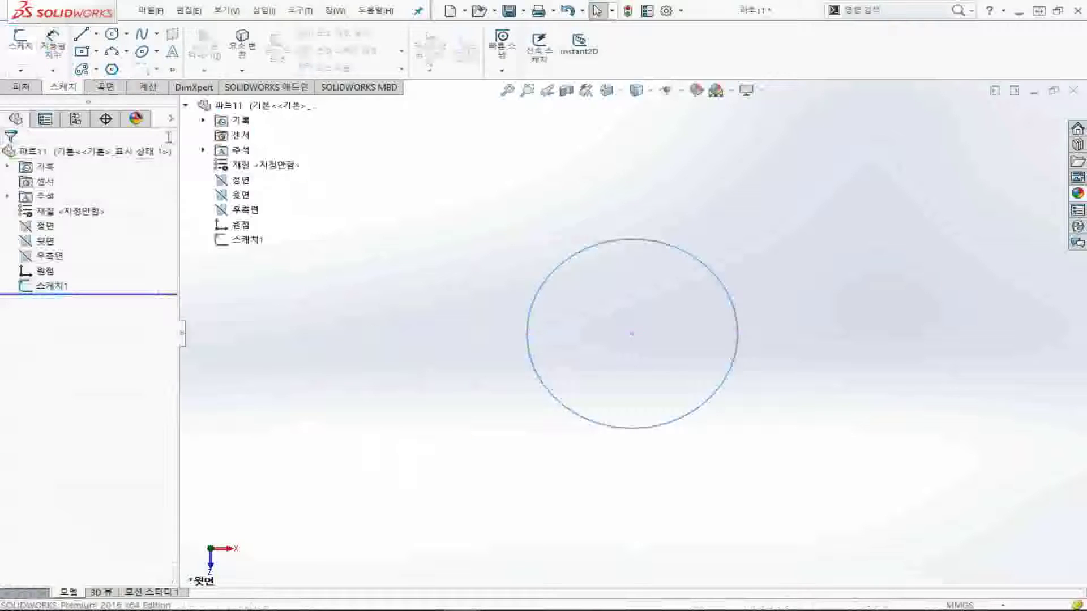
# Create helix 나선형 곡선1 on the Ø40 circle: 20 mm pitch, 8 revolutions
pyautogui.click(187, 106)
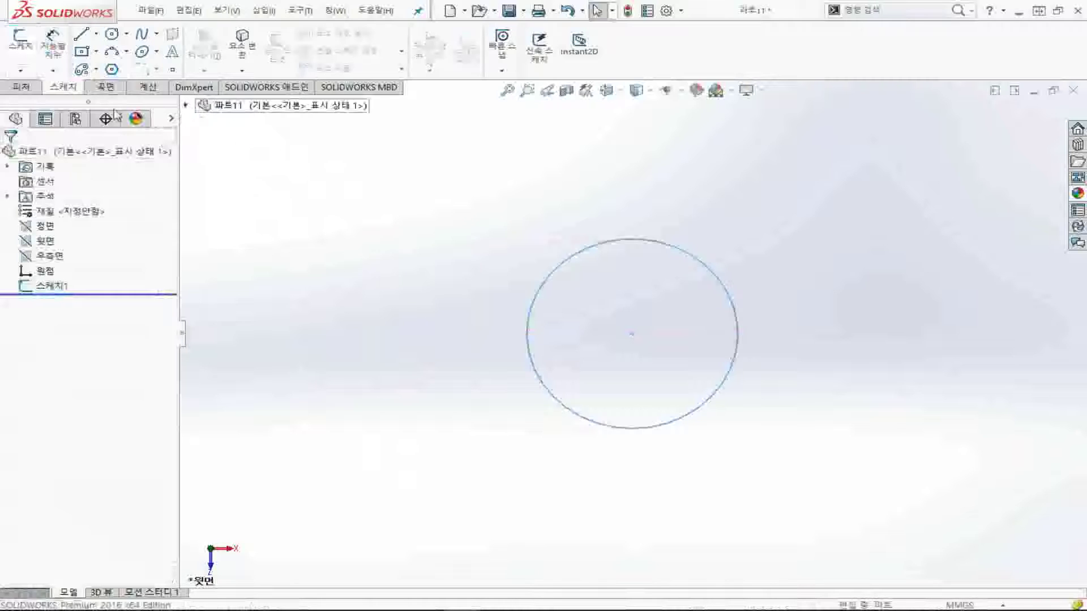
pyautogui.click(27, 88)
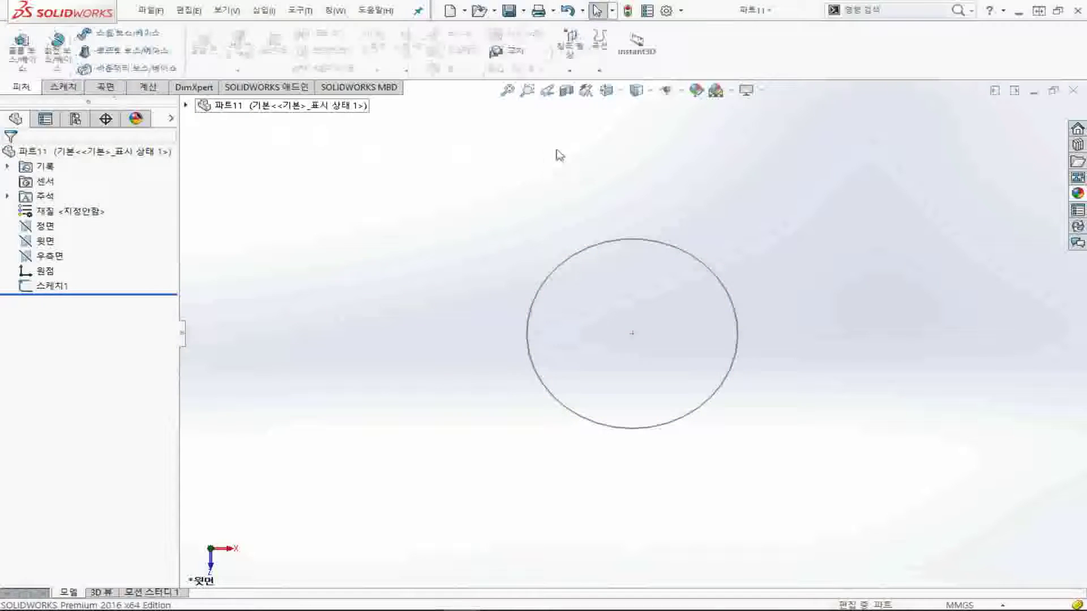
pyautogui.click(602, 72)
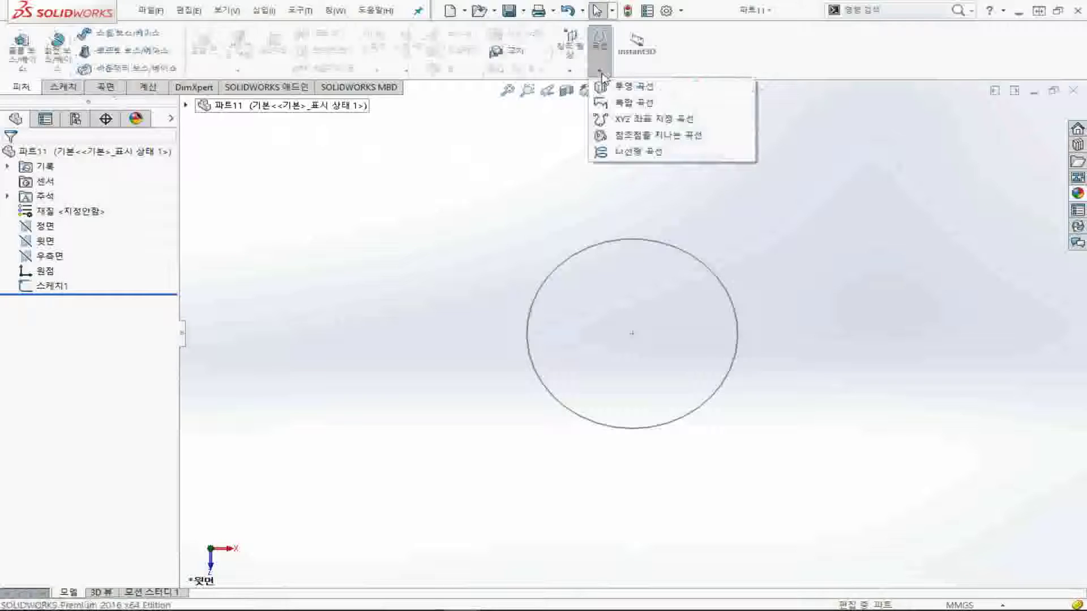
pyautogui.click(638, 152)
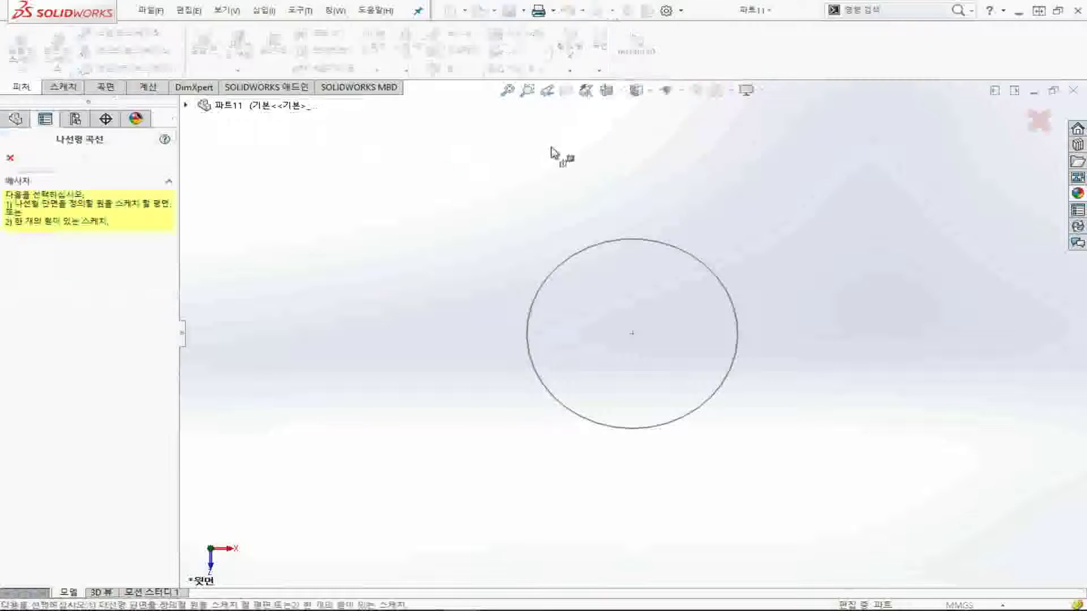
pyautogui.click(552, 280)
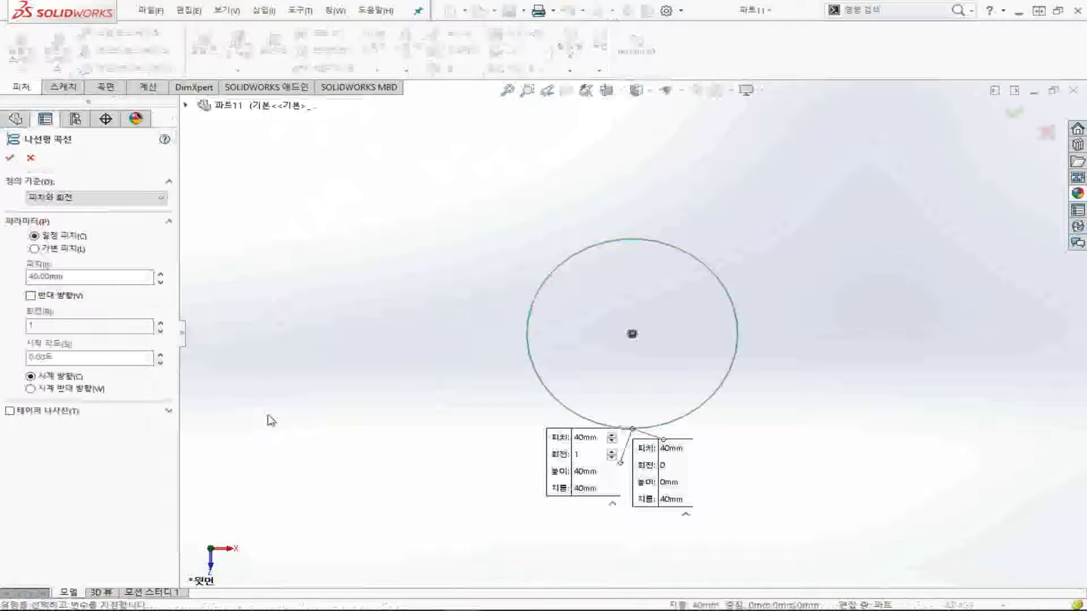
pyautogui.hotkey('ctrl', '7')
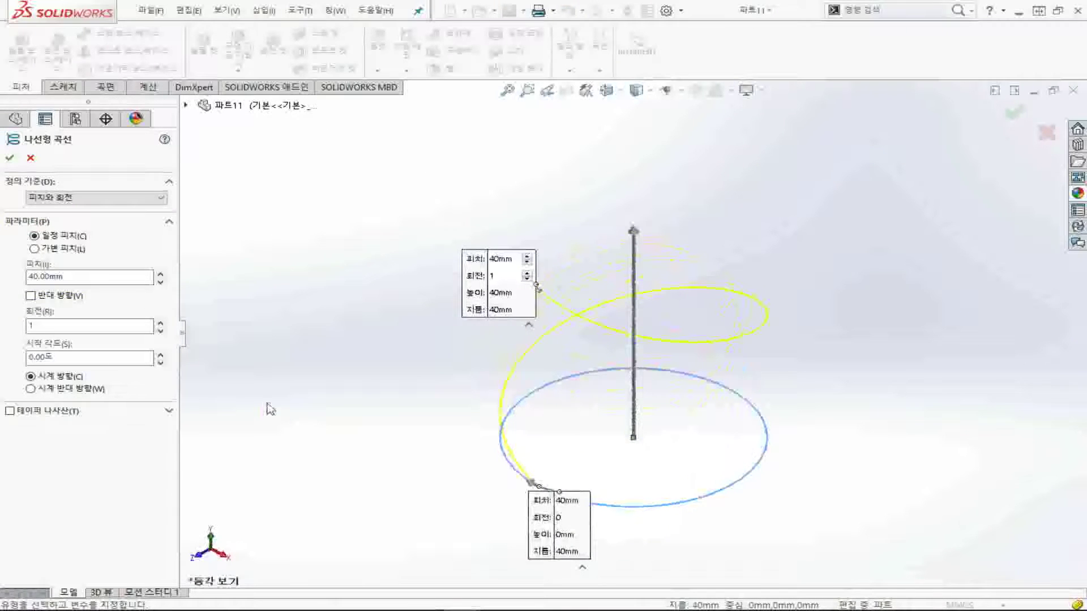
pyautogui.doubleClick(123, 282)
pyautogui.write('20')
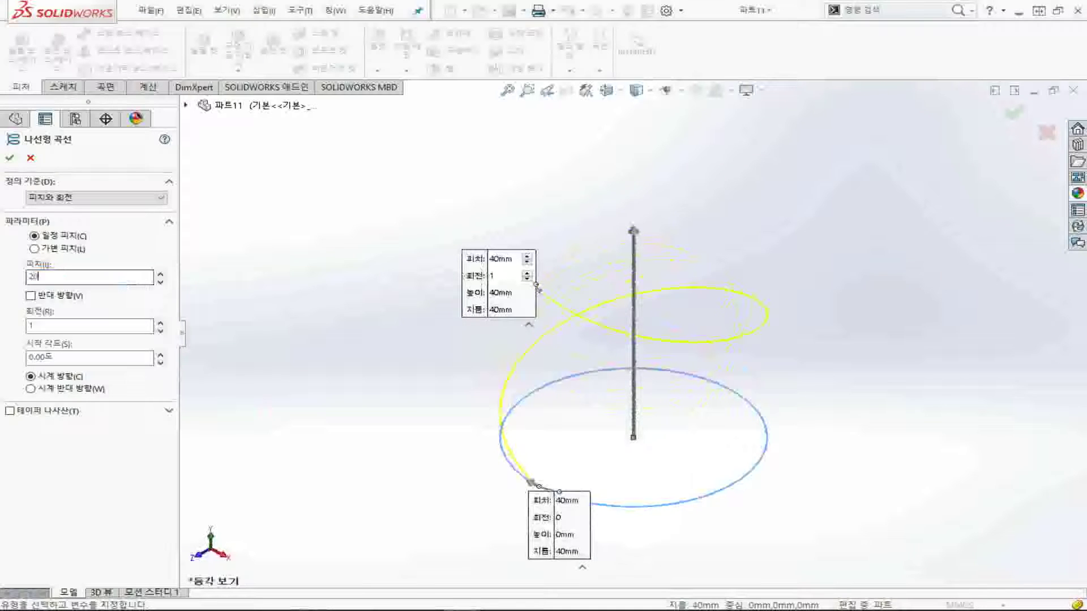
pyautogui.doubleClick(94, 327)
pyautogui.write('5')
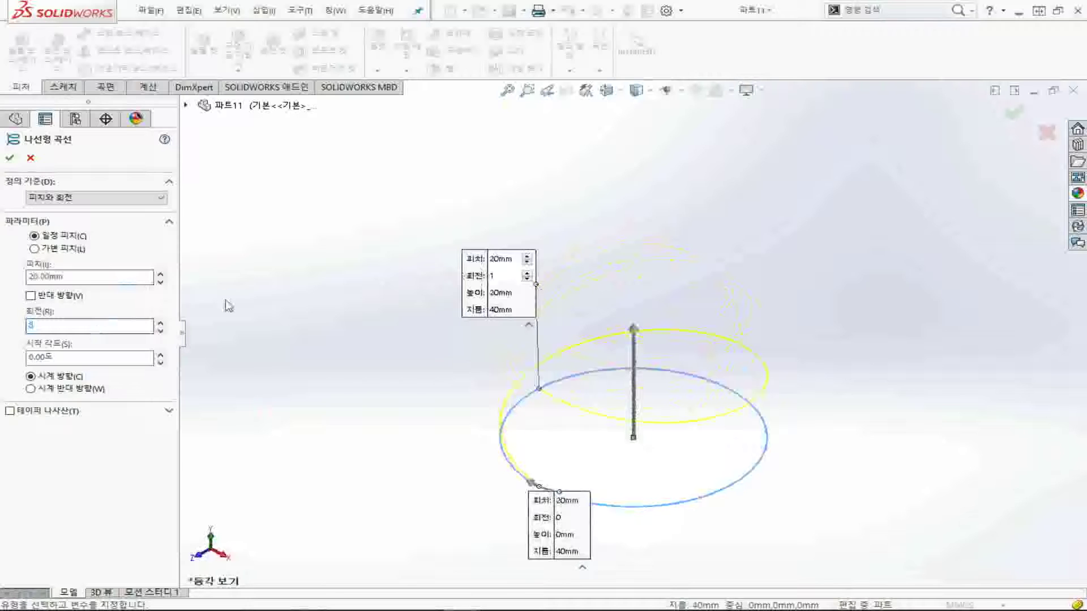
pyautogui.press('Return')
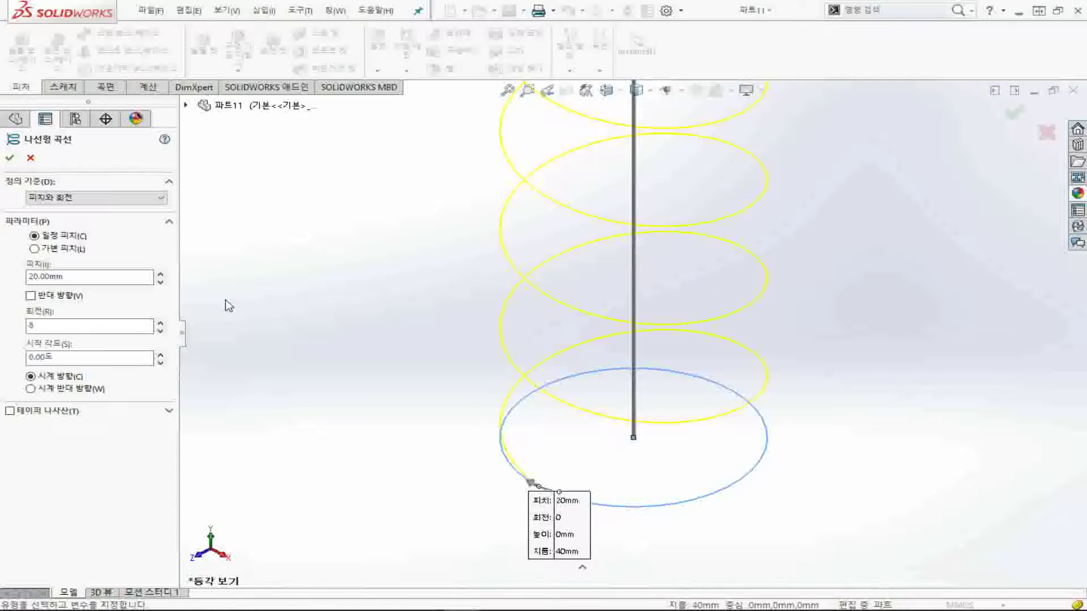
pyautogui.press('f')
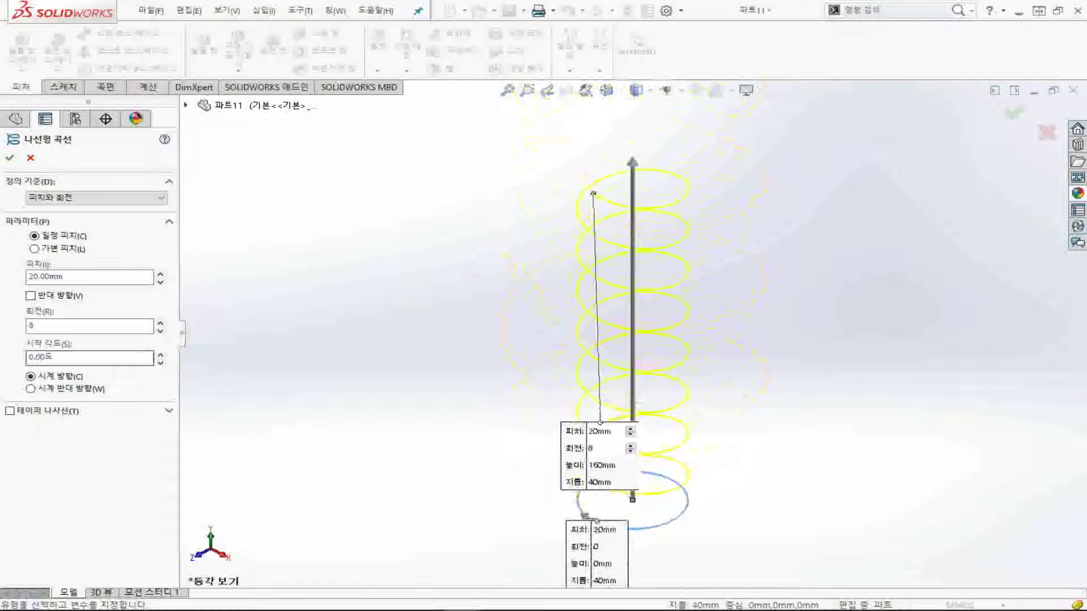
pyautogui.click(9, 162)
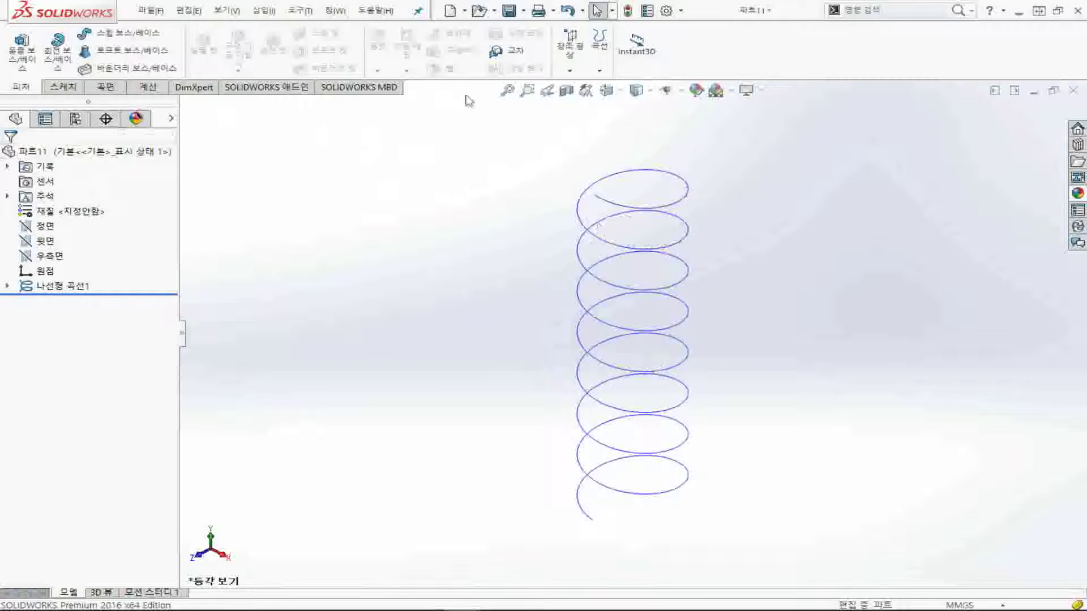
# Try a reference plane on the helix curve and its endpoint, then cancel it
pyautogui.click(572, 72)
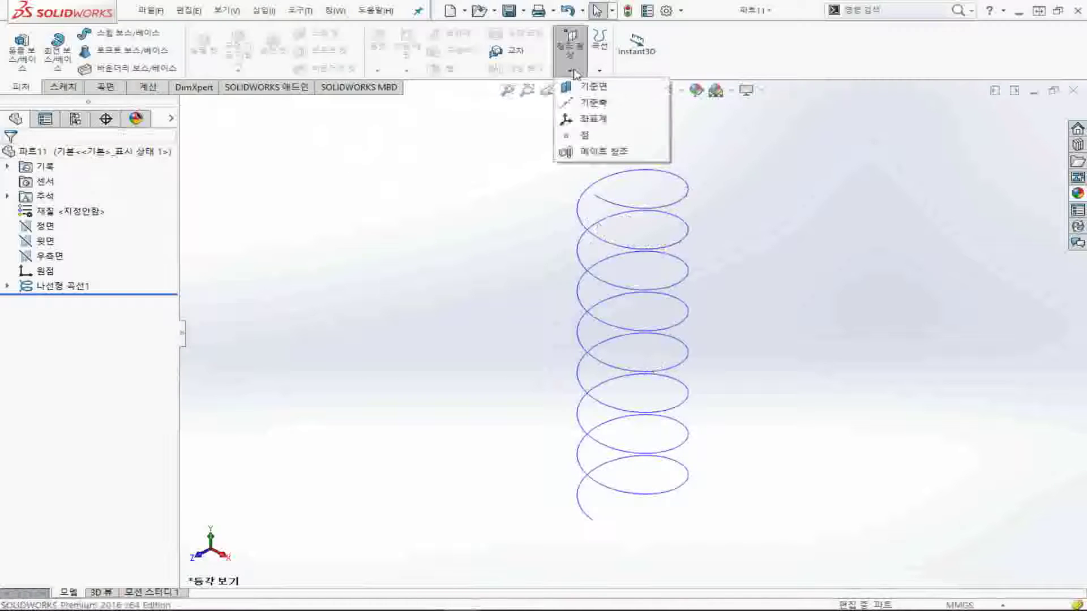
pyautogui.click(571, 72)
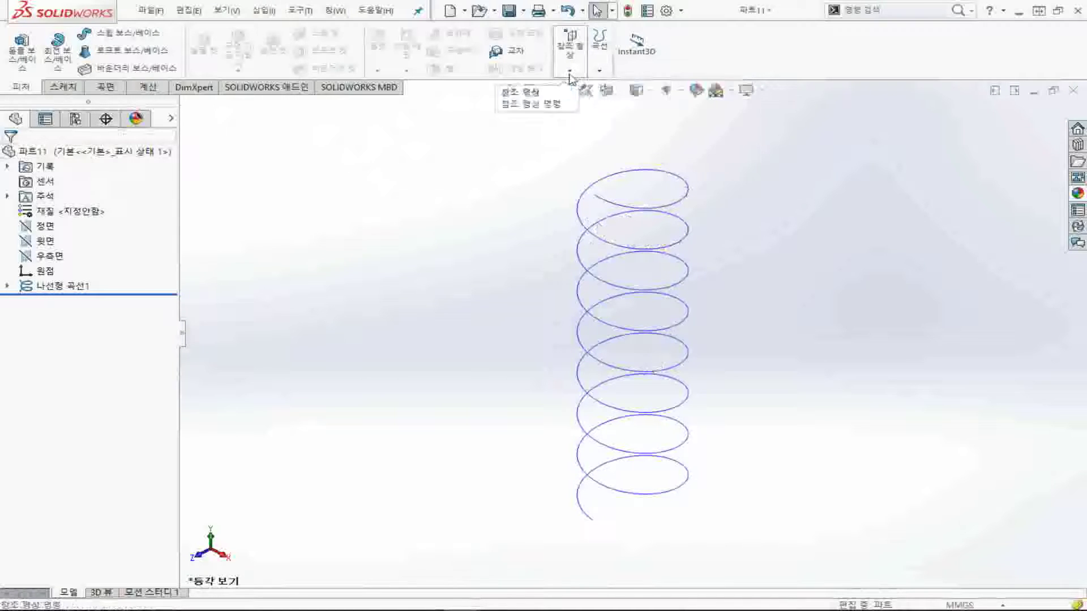
pyautogui.click(570, 73)
pyautogui.click(572, 89)
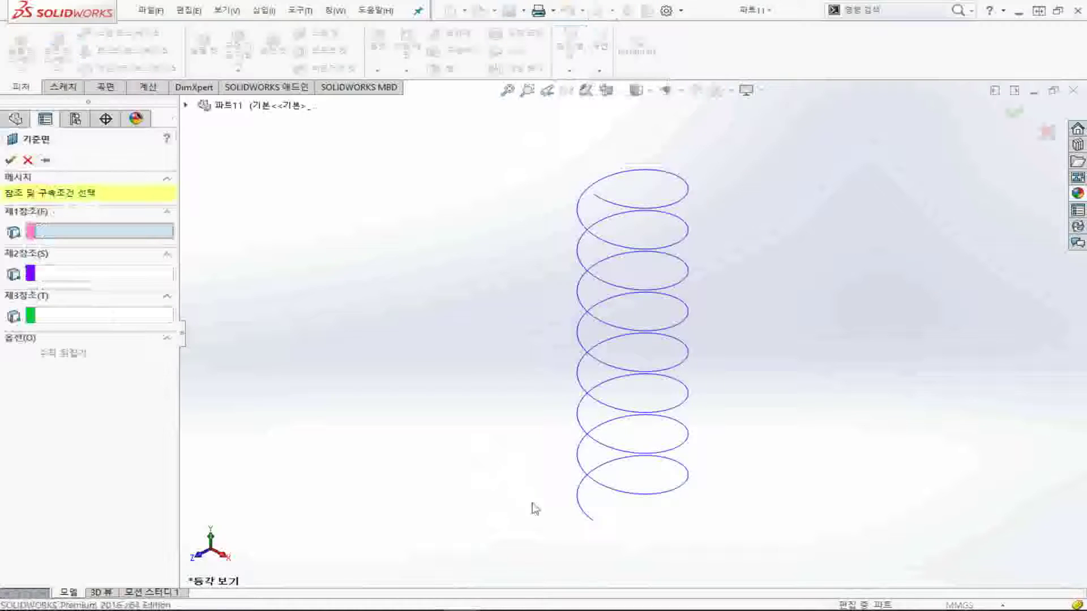
pyautogui.click(592, 522)
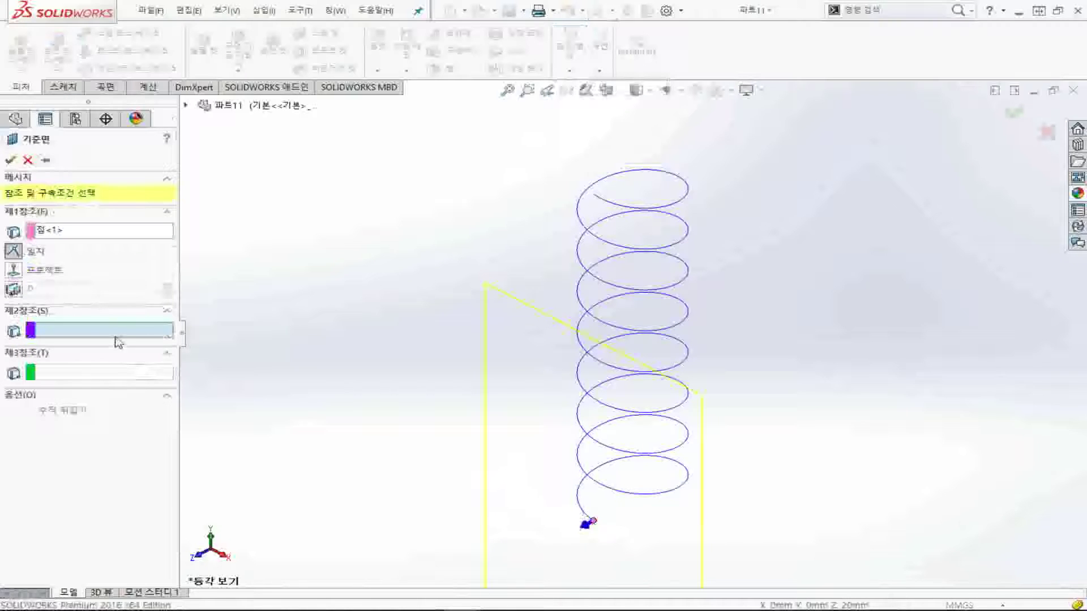
pyautogui.click(593, 195)
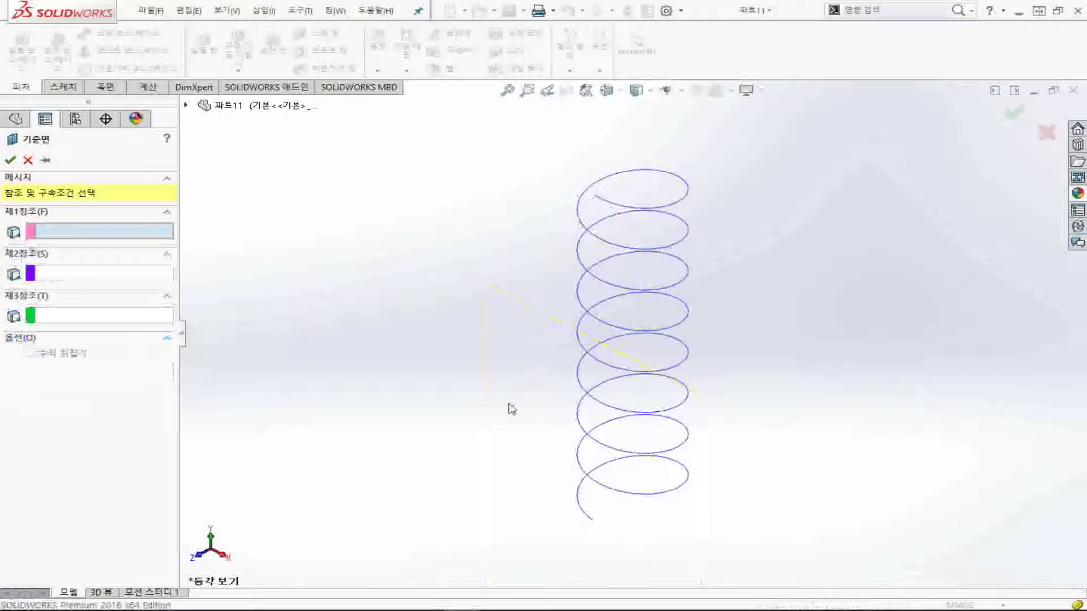
pyautogui.click(593, 196)
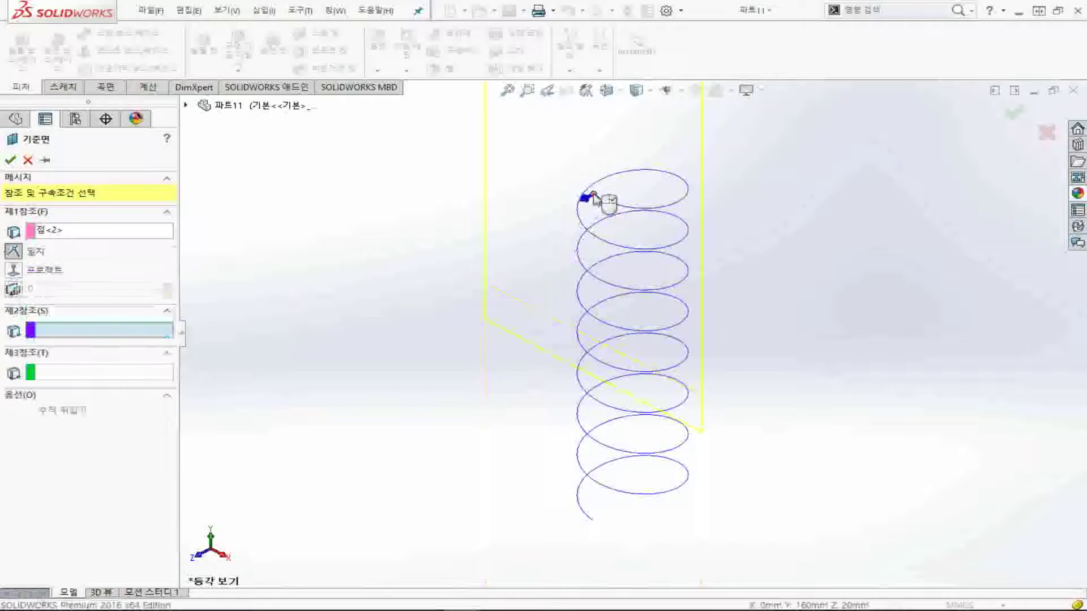
pyautogui.click(595, 526)
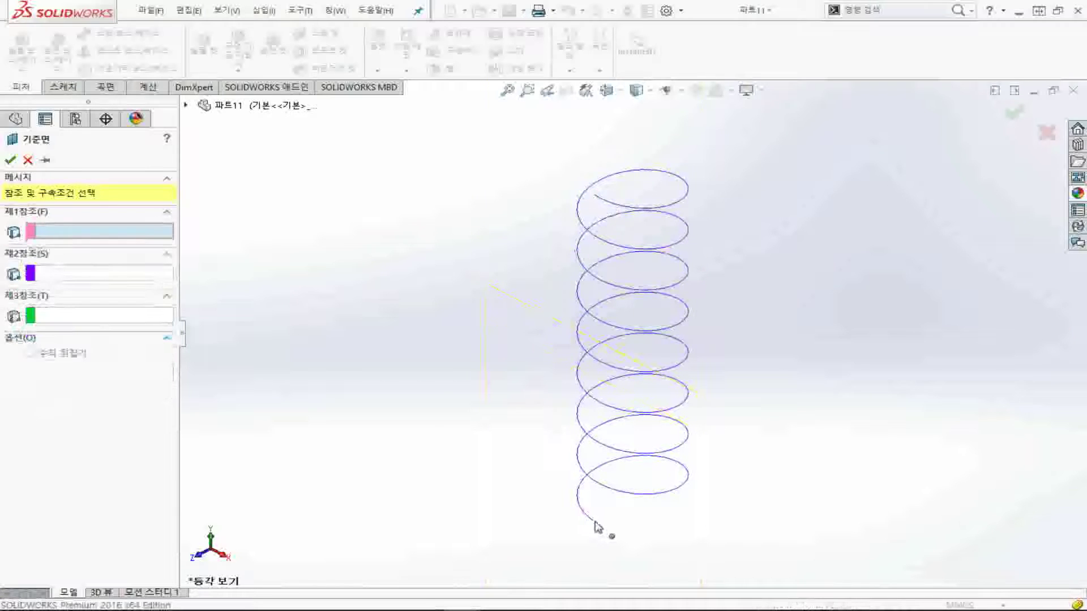
pyautogui.click(595, 524)
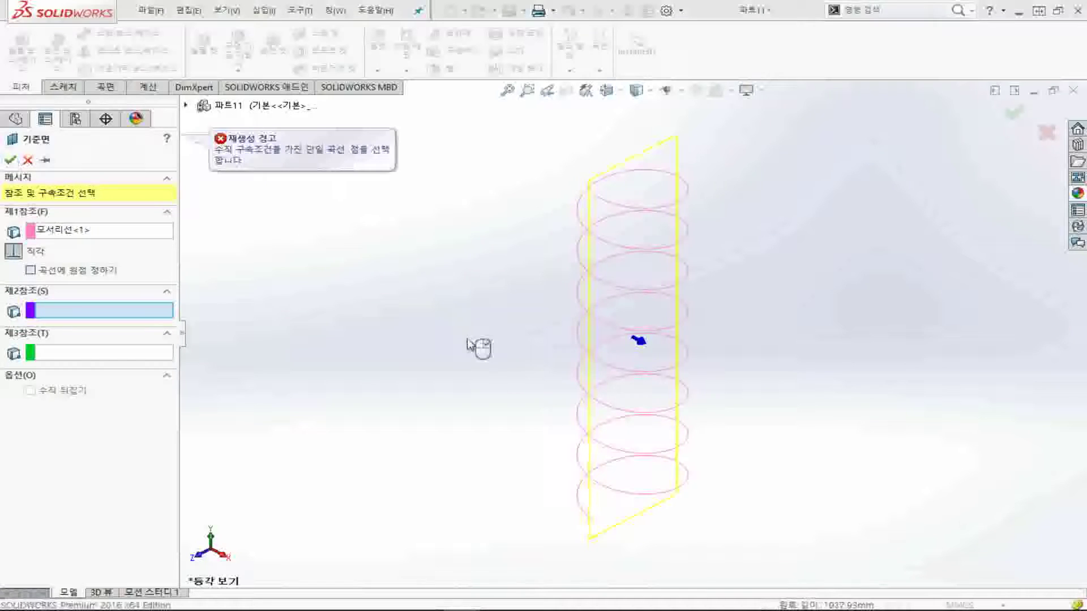
pyautogui.click(638, 340)
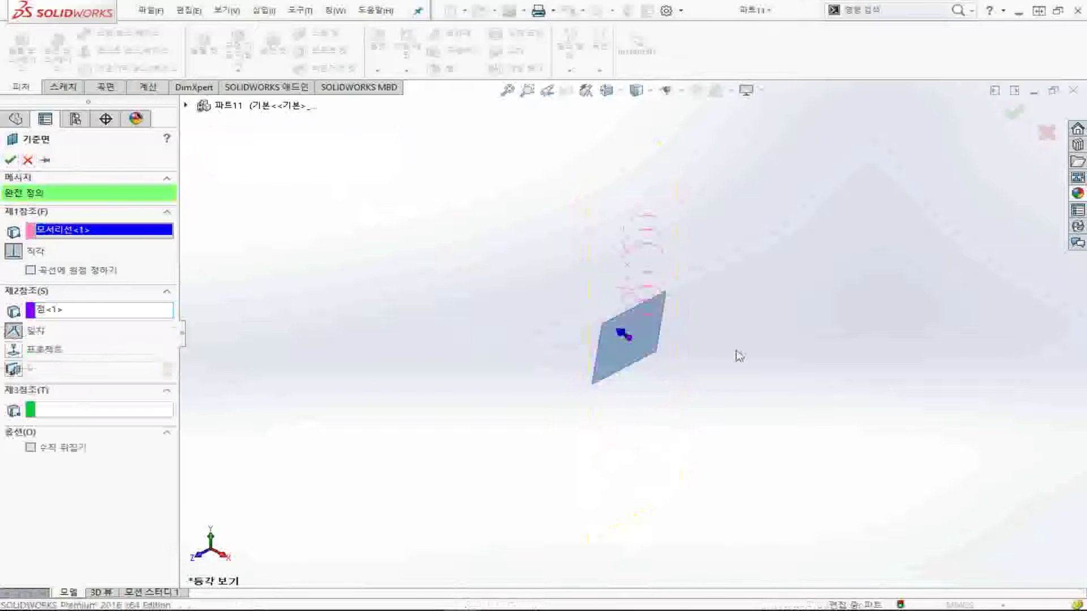
pyautogui.click(26, 160)
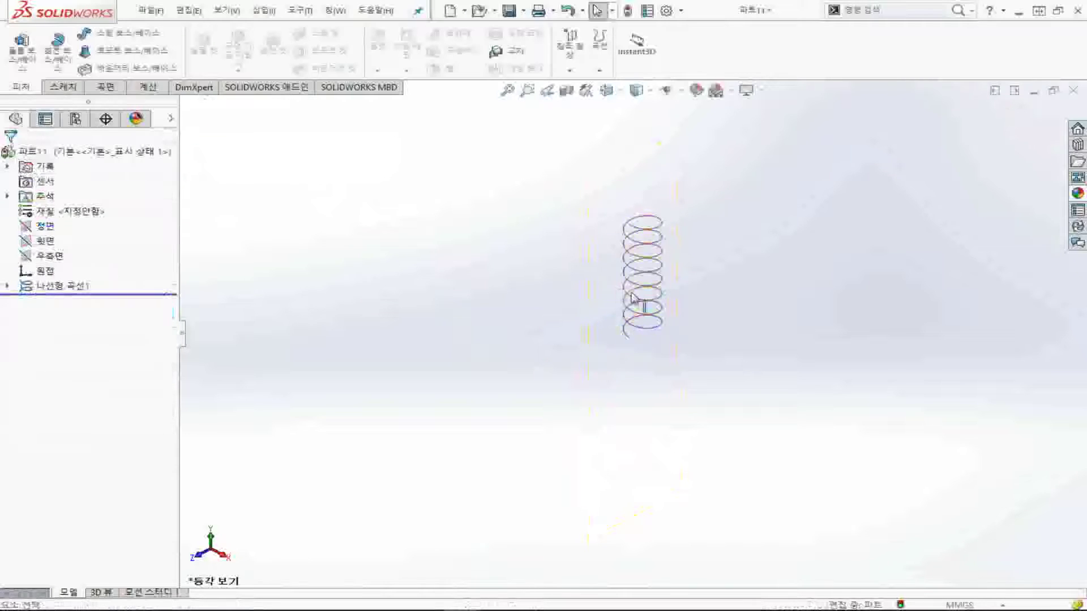
# Create plane 평면1 from the helix and its lower endpoint
pyautogui.click(573, 70)
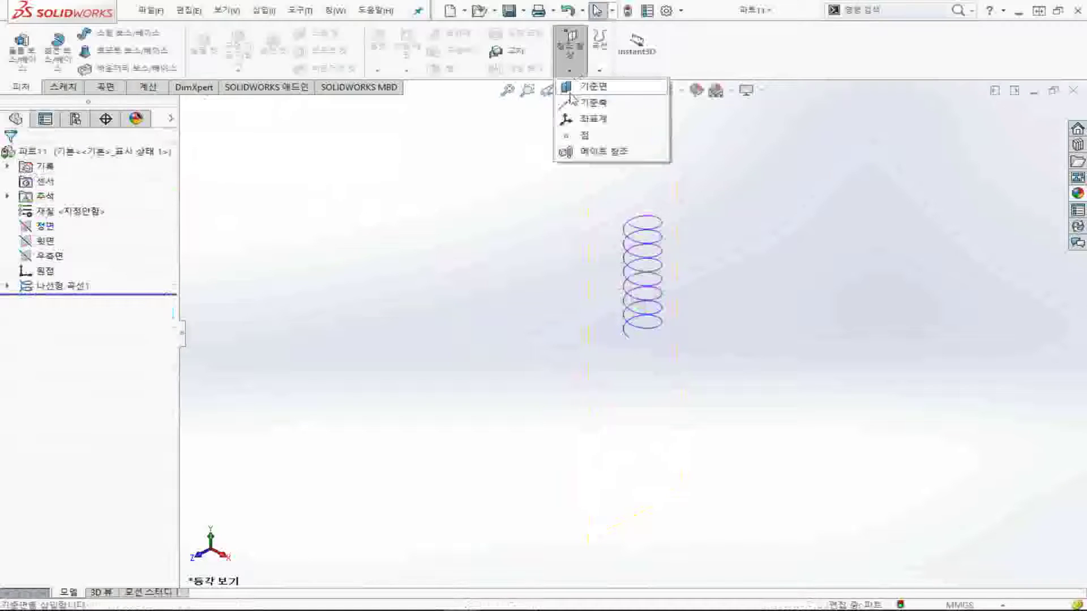
pyautogui.click(653, 293)
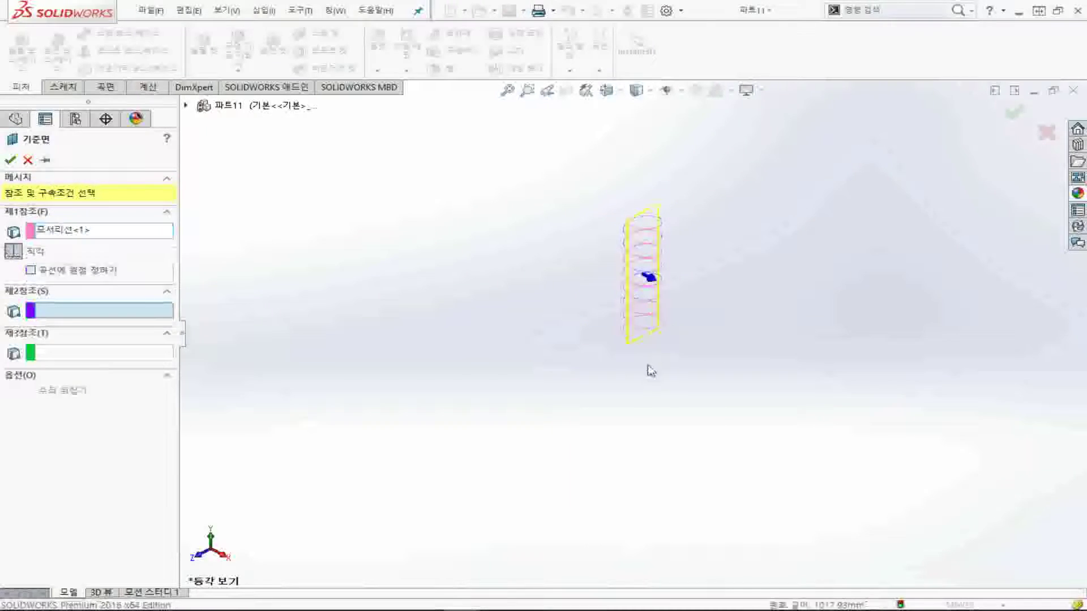
pyautogui.click(630, 340)
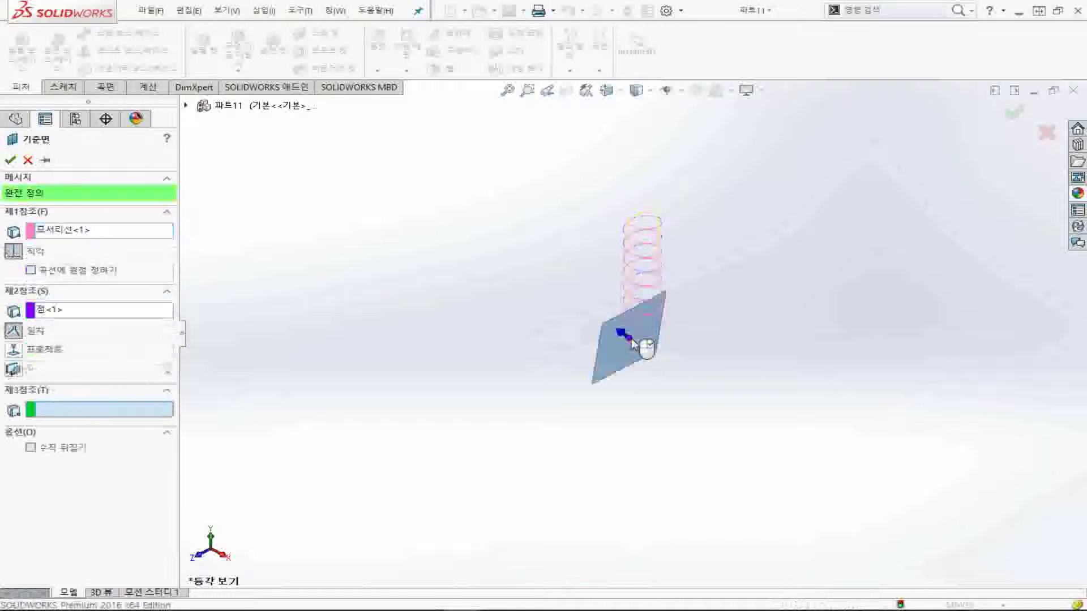
pyautogui.click(11, 161)
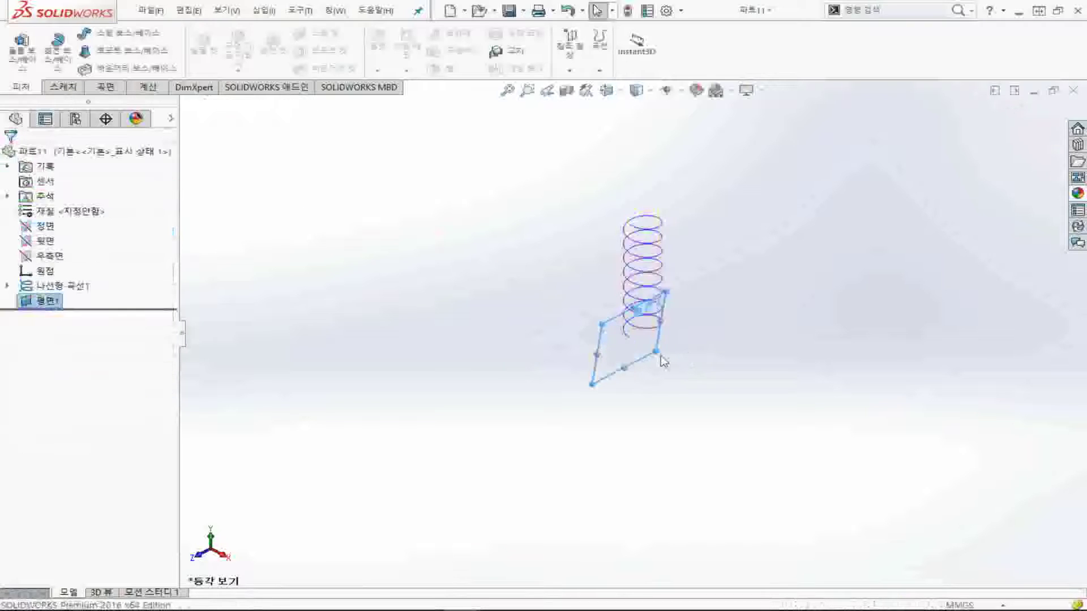
# Start a new sketch on plane 평면1
pyautogui.scroll(-2, 664, 363)
pyautogui.scroll(-4, 634, 347)
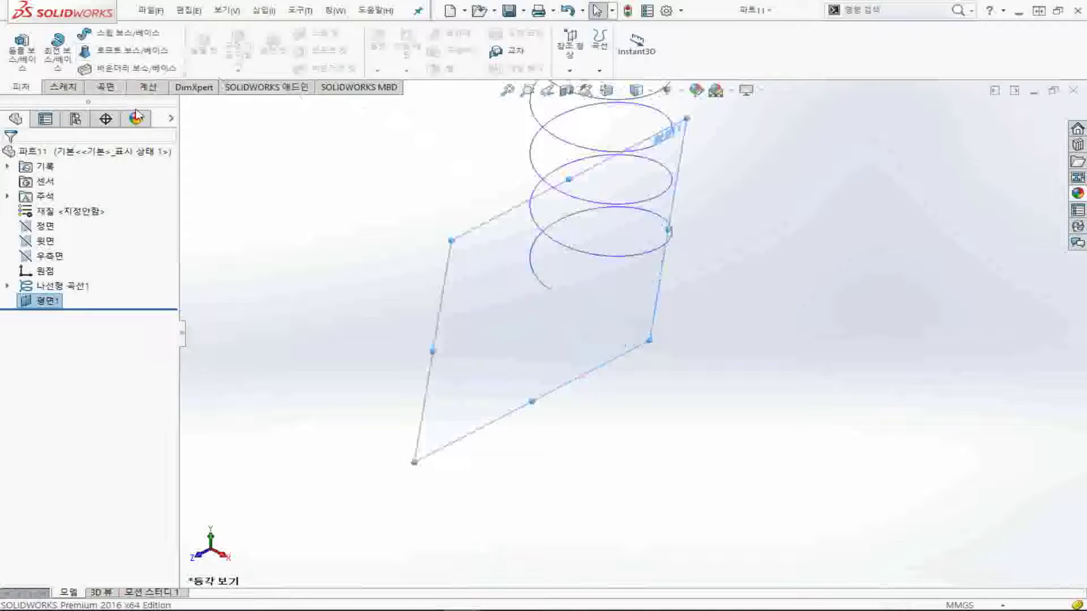
pyautogui.click(51, 91)
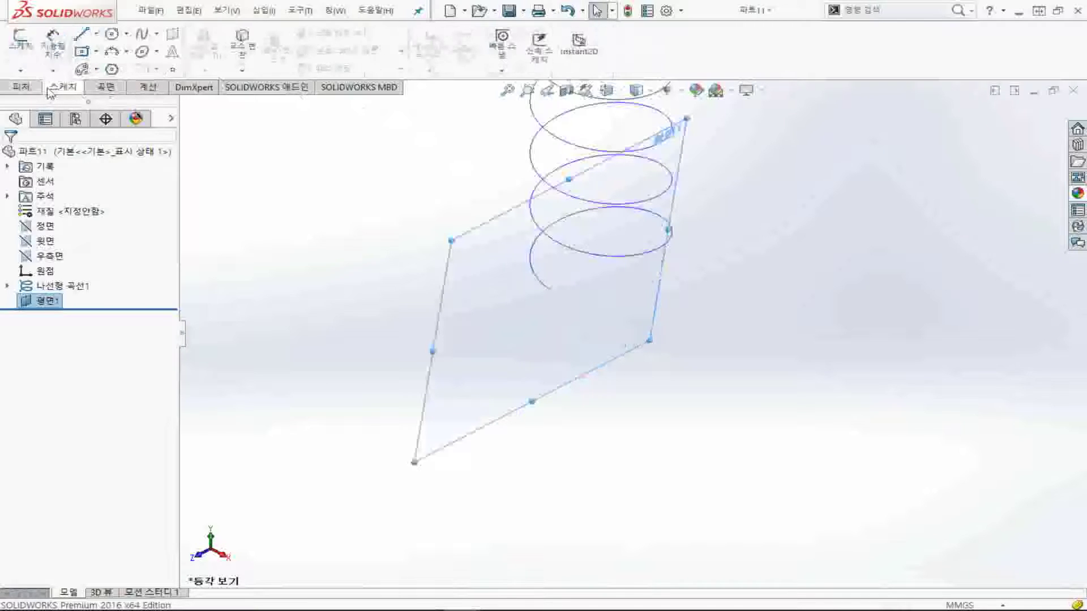
pyautogui.click(21, 45)
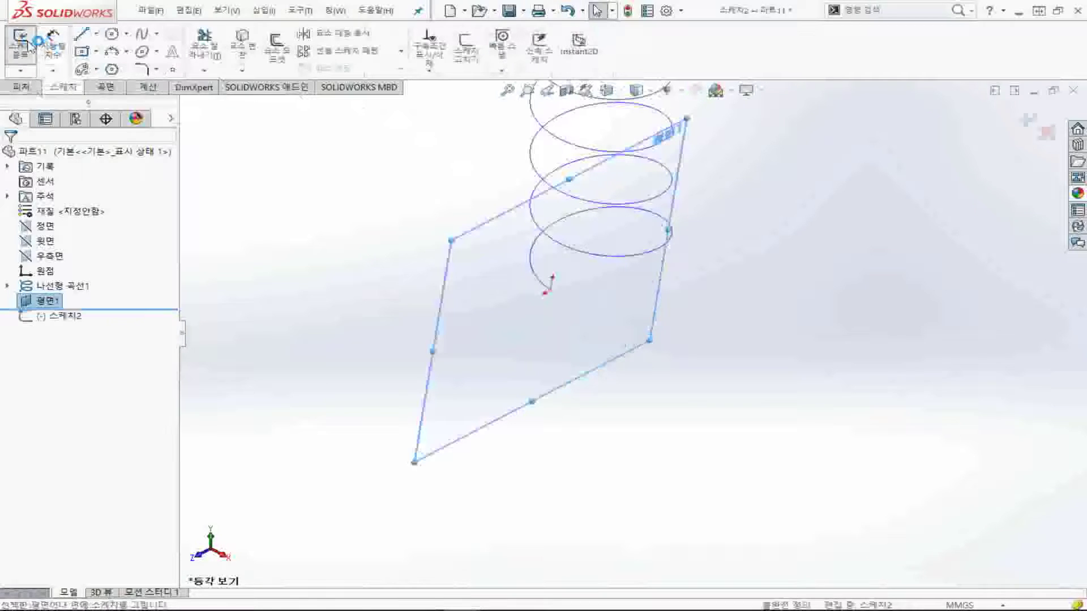
# Draw a three-point arc starting at the helix endpoint
pyautogui.click(112, 51)
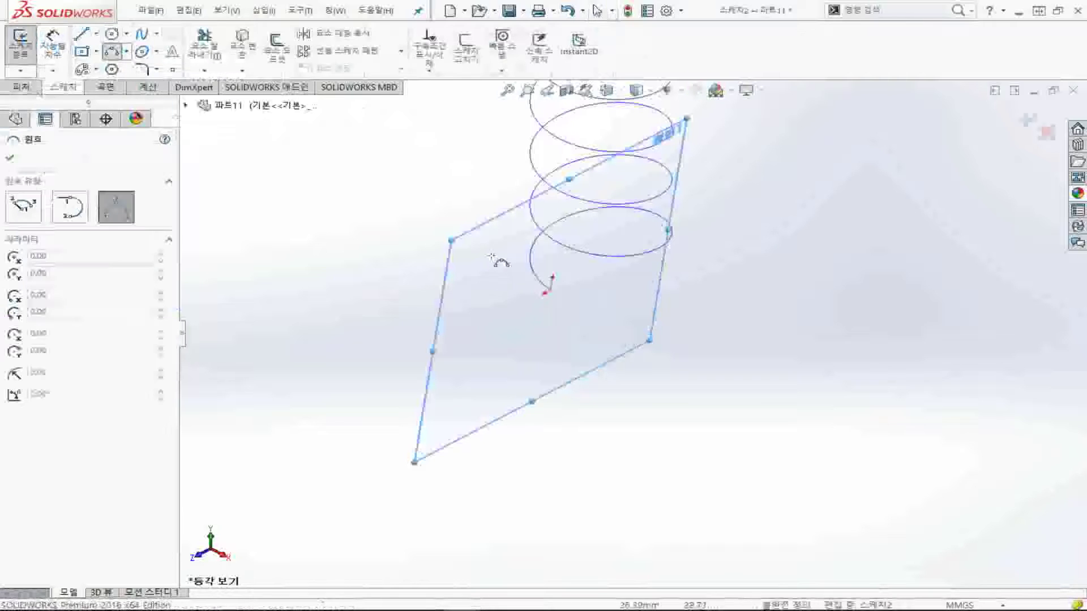
pyautogui.click(546, 283)
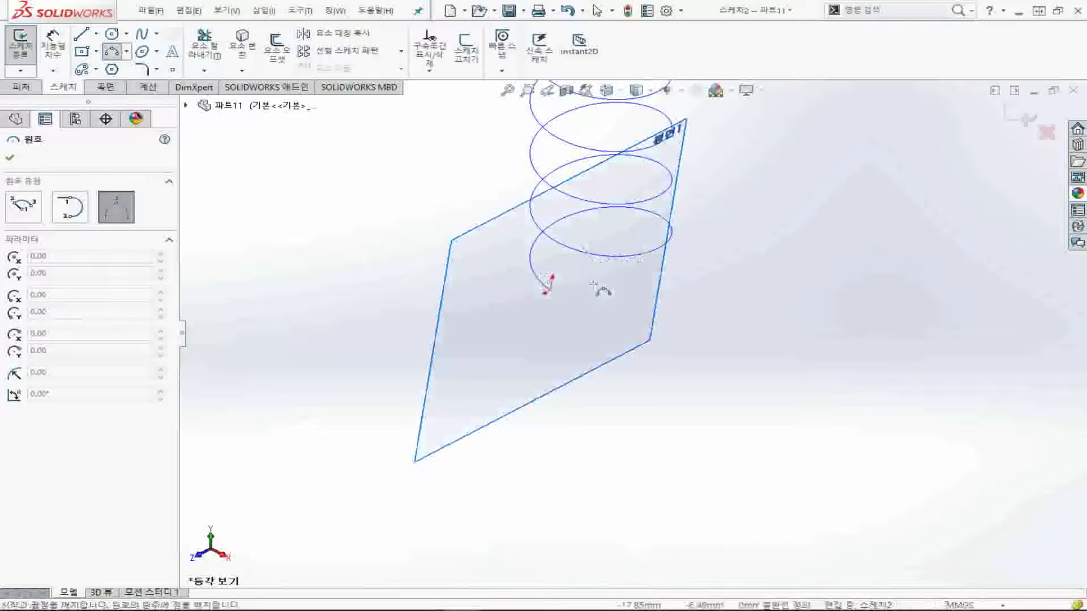
pyautogui.click(584, 338)
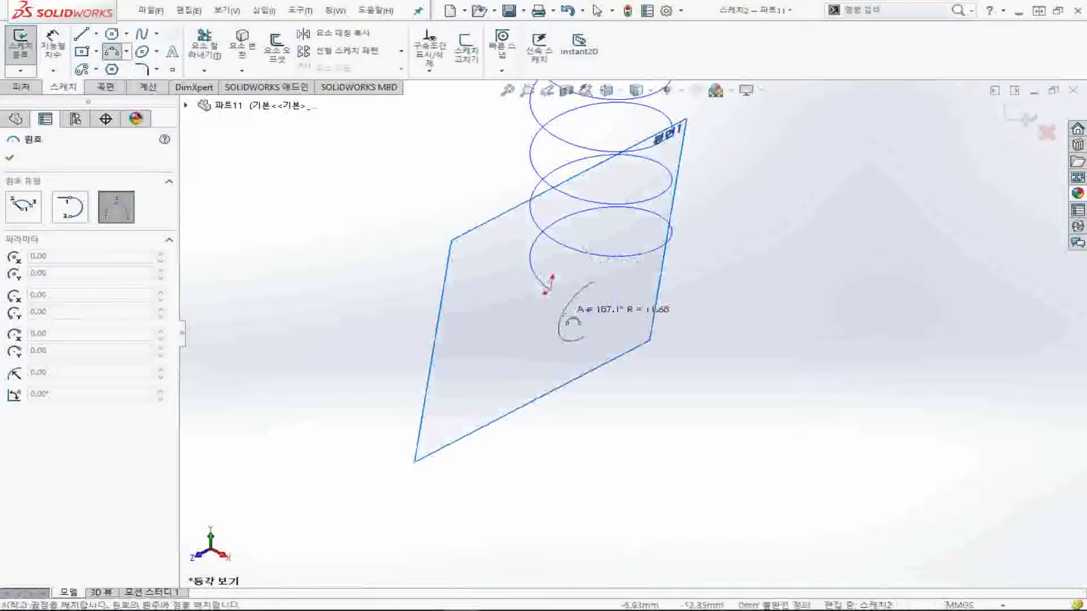
pyautogui.click(560, 318)
pyautogui.press('Escape')
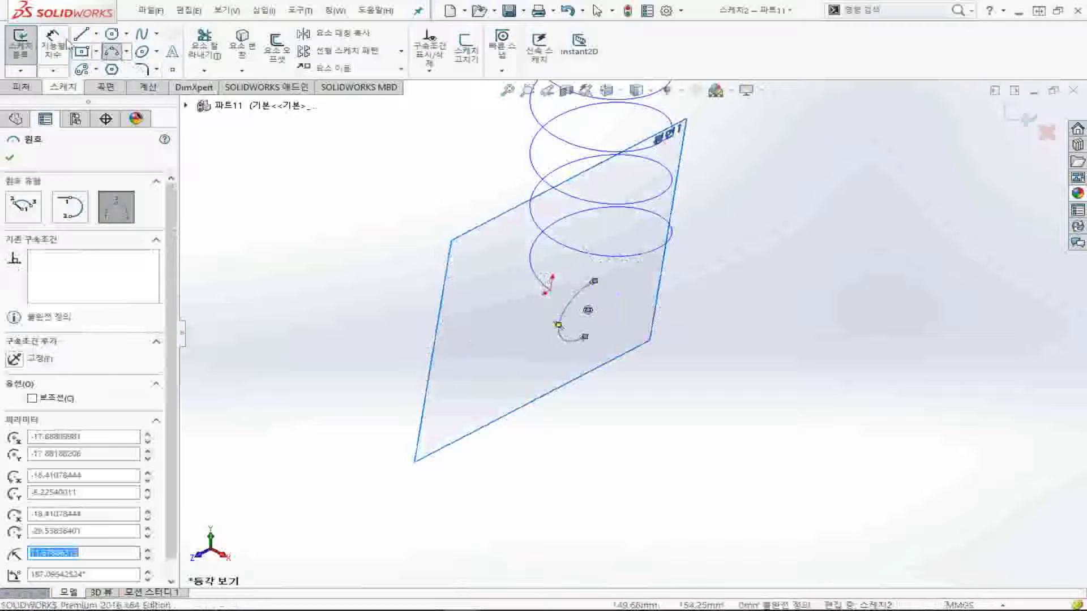
# Dimension the arc radius to 12 mm
pyautogui.click(573, 299)
pyautogui.rightClick(609, 325)
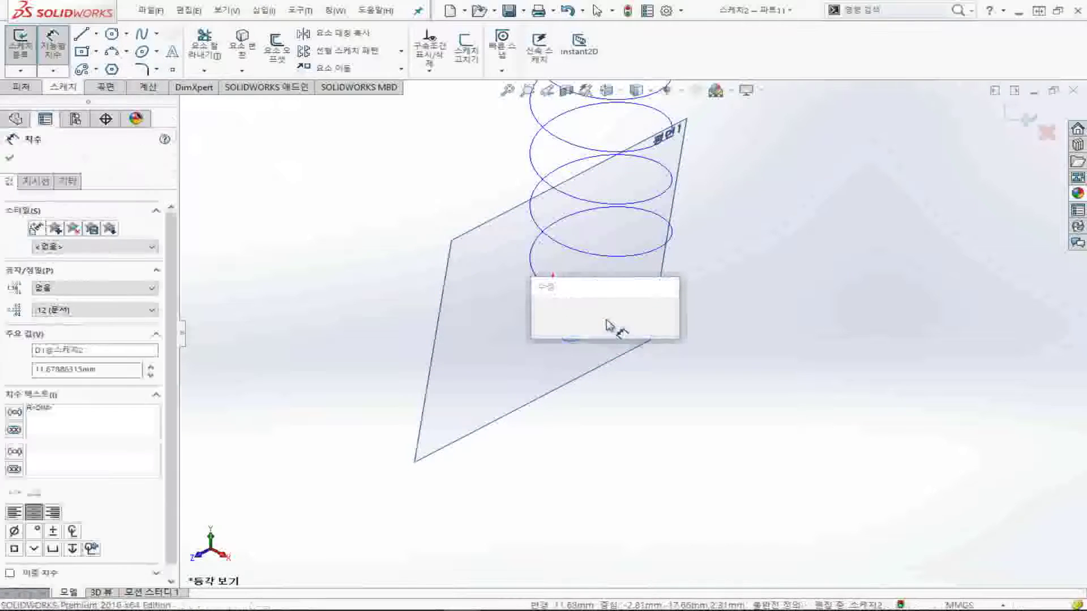
pyautogui.write('12')
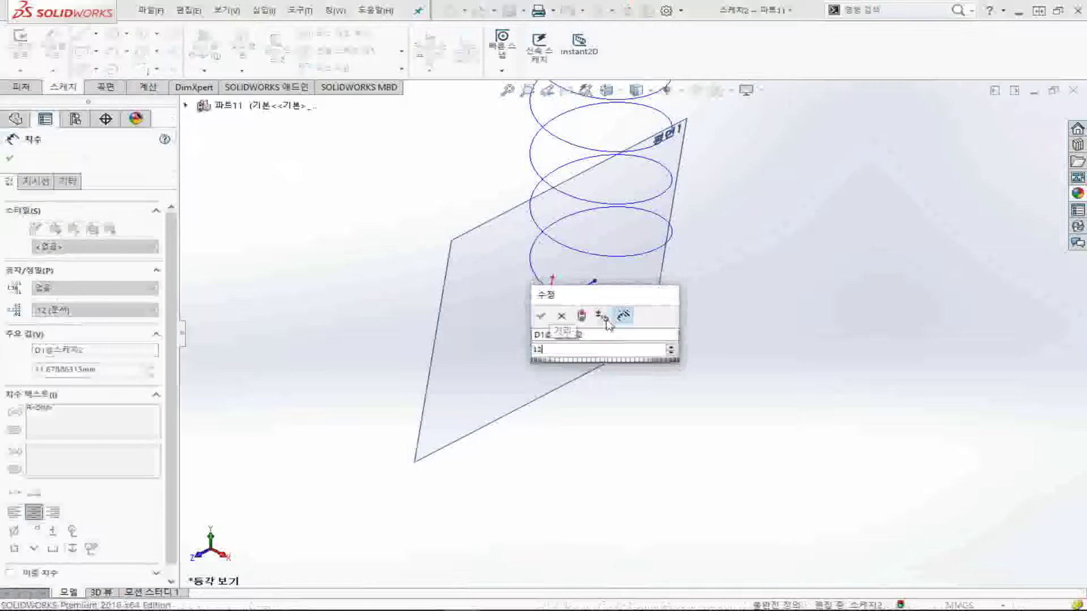
pyautogui.press('Return')
pyautogui.scroll(-2, 591, 299)
pyautogui.scroll(-3, 592, 299)
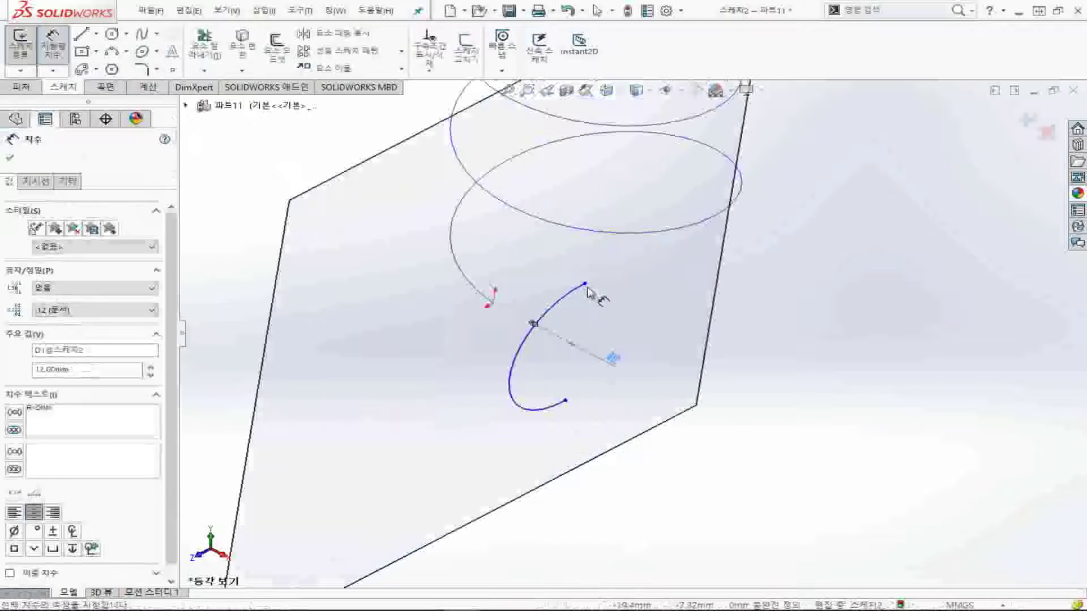
# Set the distance between the arc's two endpoints to 15 mm
pyautogui.click(585, 284)
pyautogui.click(565, 401)
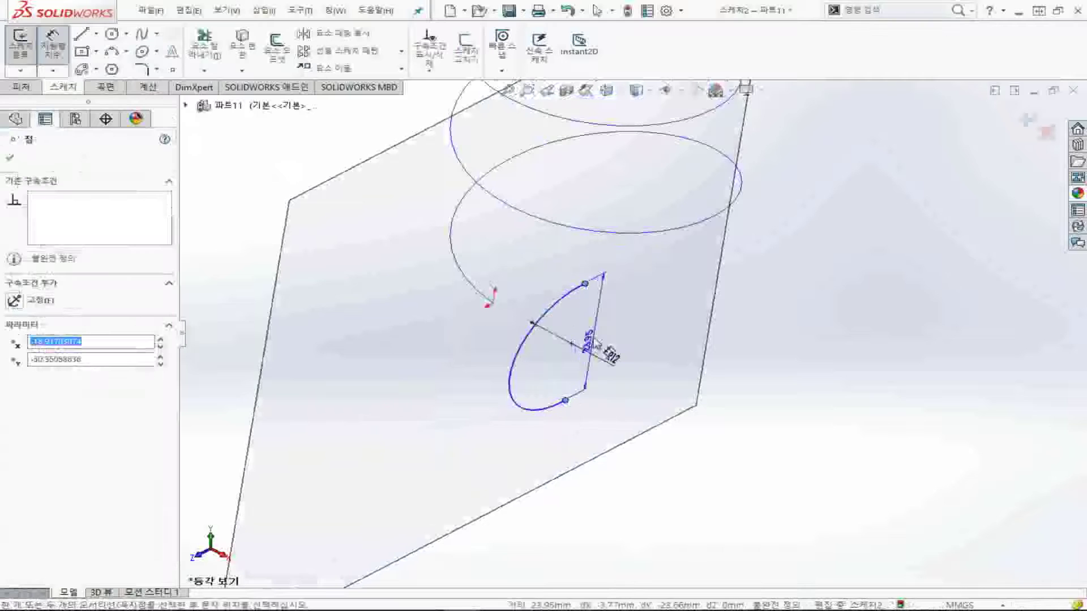
pyautogui.click(574, 344)
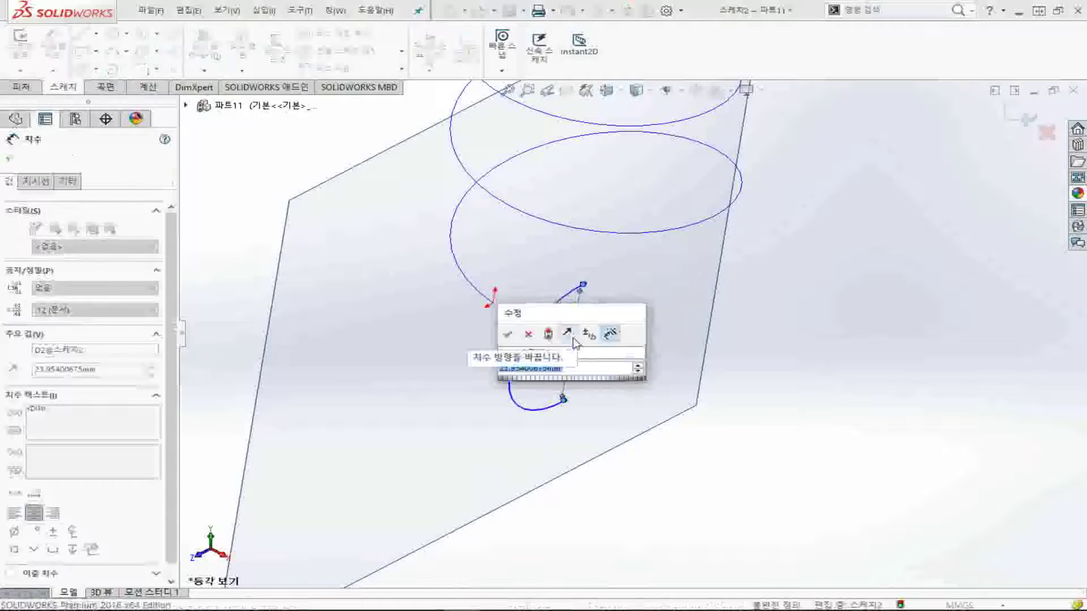
pyautogui.write('15')
pyautogui.press('Return')
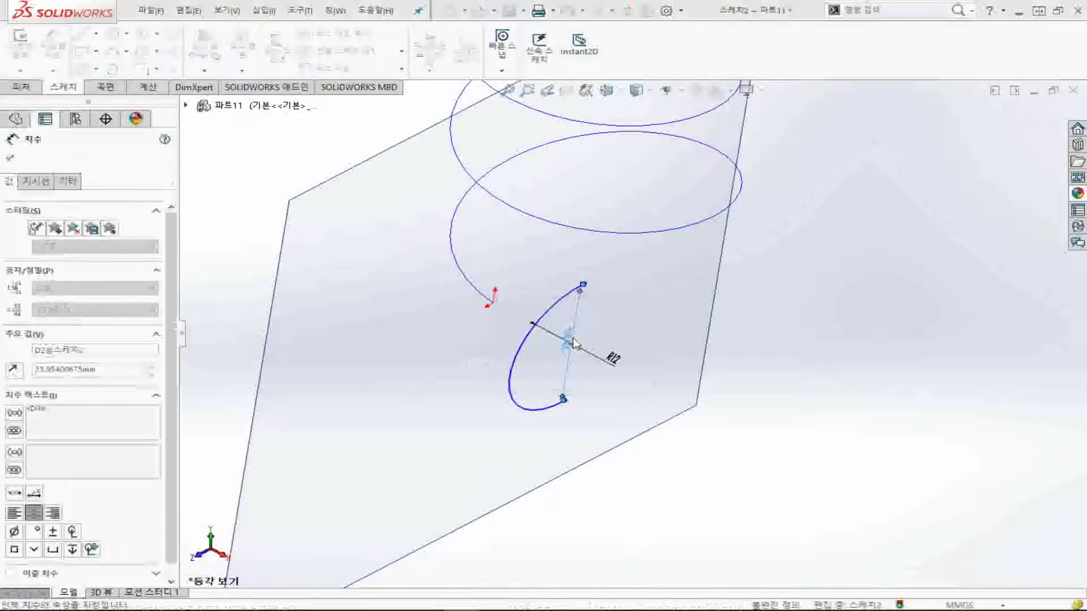
# Try changing the endpoint distance to 30 mm and dismiss the invalid geometry warning
pyautogui.click(567, 354)
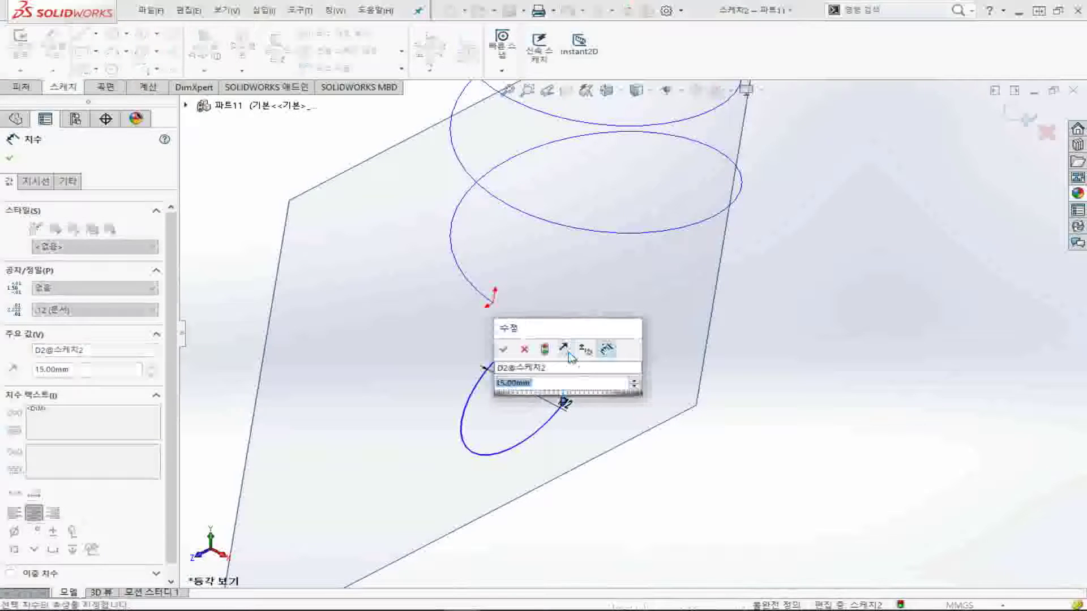
pyautogui.write('30')
pyautogui.press('Return')
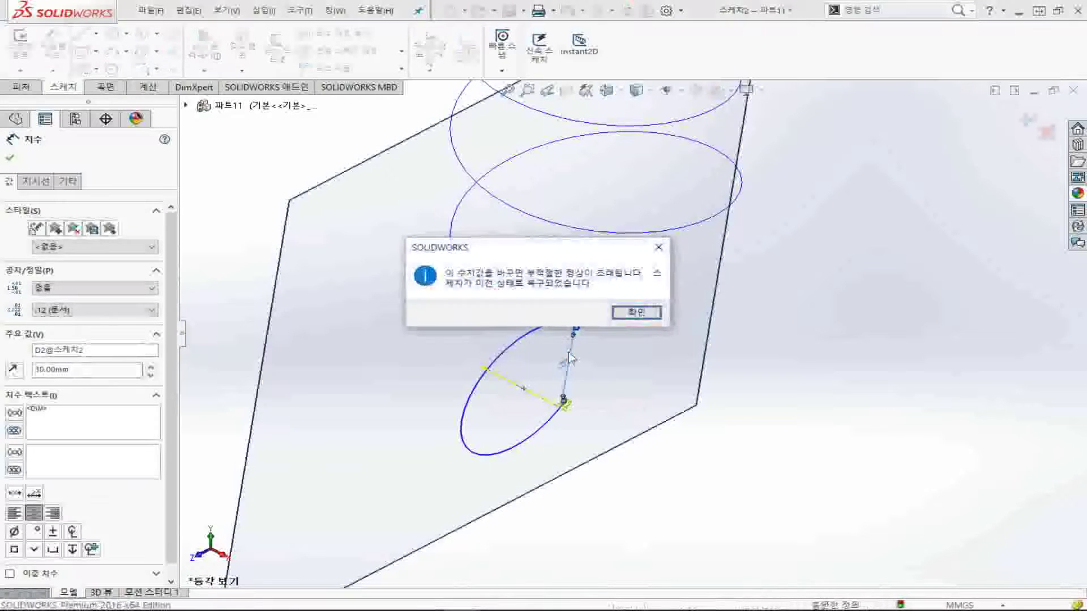
pyautogui.click(628, 313)
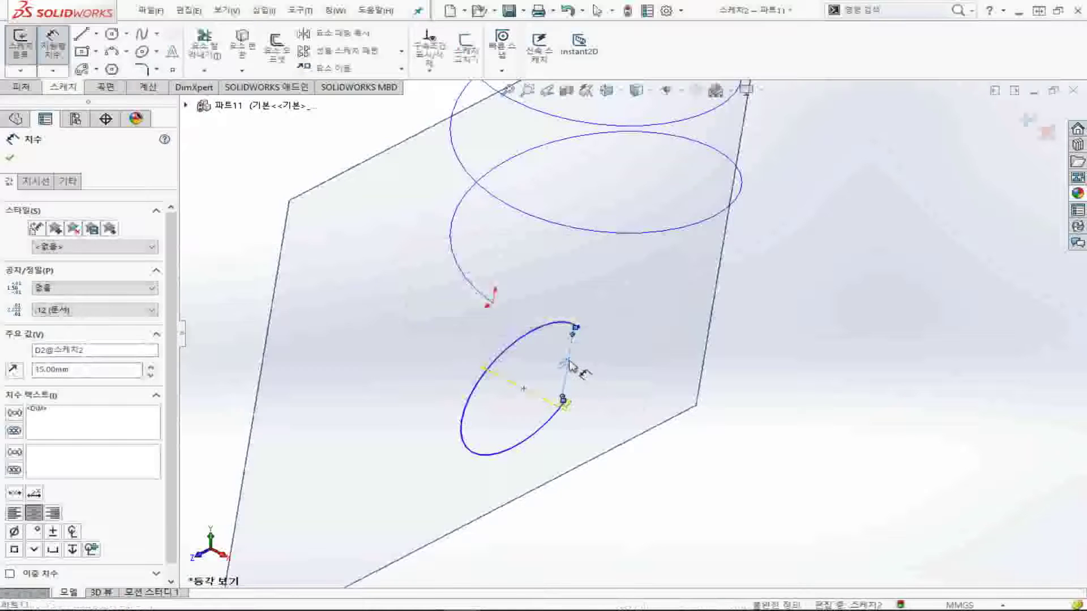
pyautogui.press('Escape')
pyautogui.moveTo(475, 413)
pyautogui.mouseDown(button='middle')
pyautogui.moveTo(500, 389)
pyautogui.moveTo(538, 418)
pyautogui.moveTo(521, 359)
pyautogui.mouseUp(button='middle')
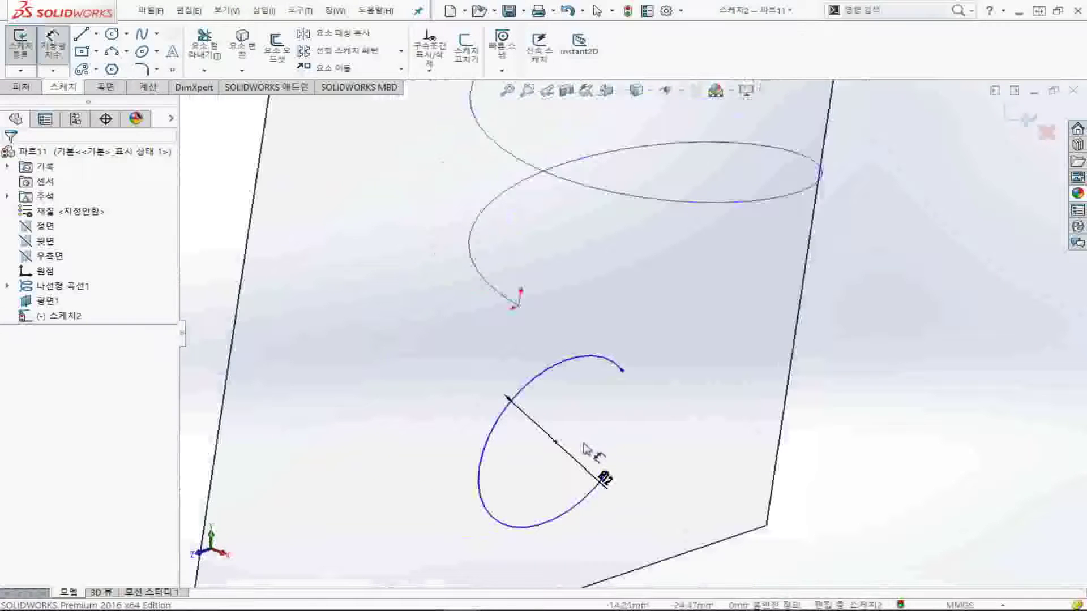
# View the sketch normal-to and dimension the arc endpoints vertically at 20 mm
pyautogui.hotkey('ctrl', '8')
pyautogui.scroll(-2, 623, 509)
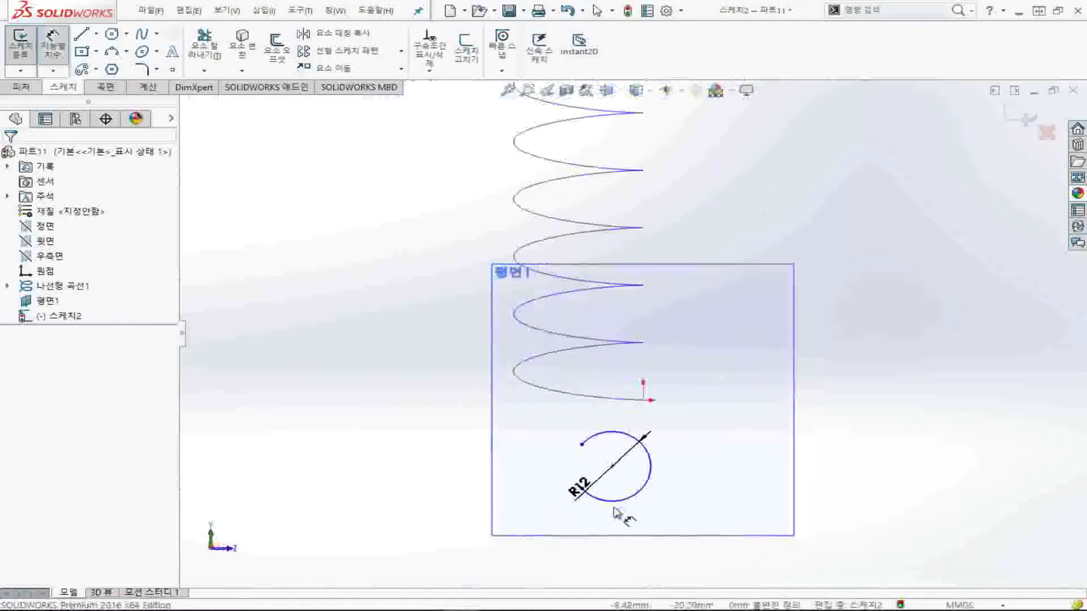
pyautogui.scroll(-2, 619, 393)
pyautogui.scroll(-3, 611, 343)
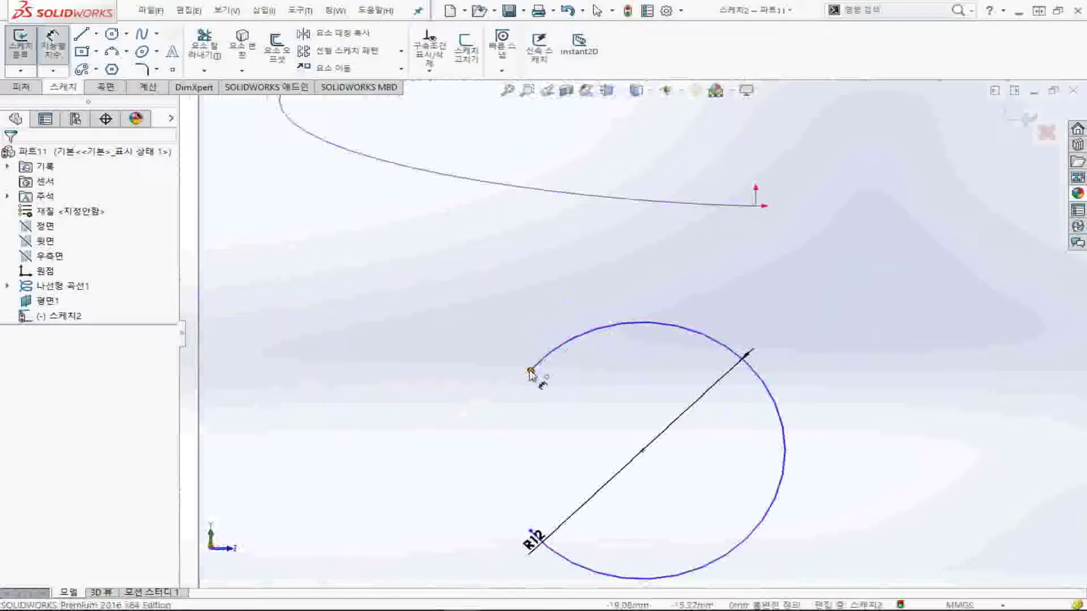
pyautogui.click(531, 370)
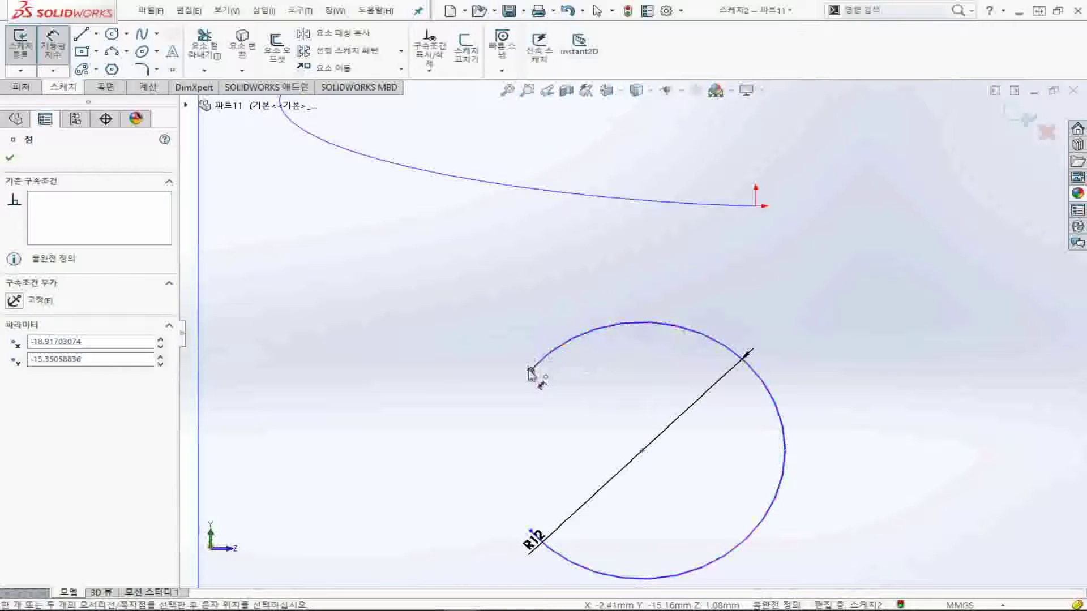
pyautogui.press('Escape')
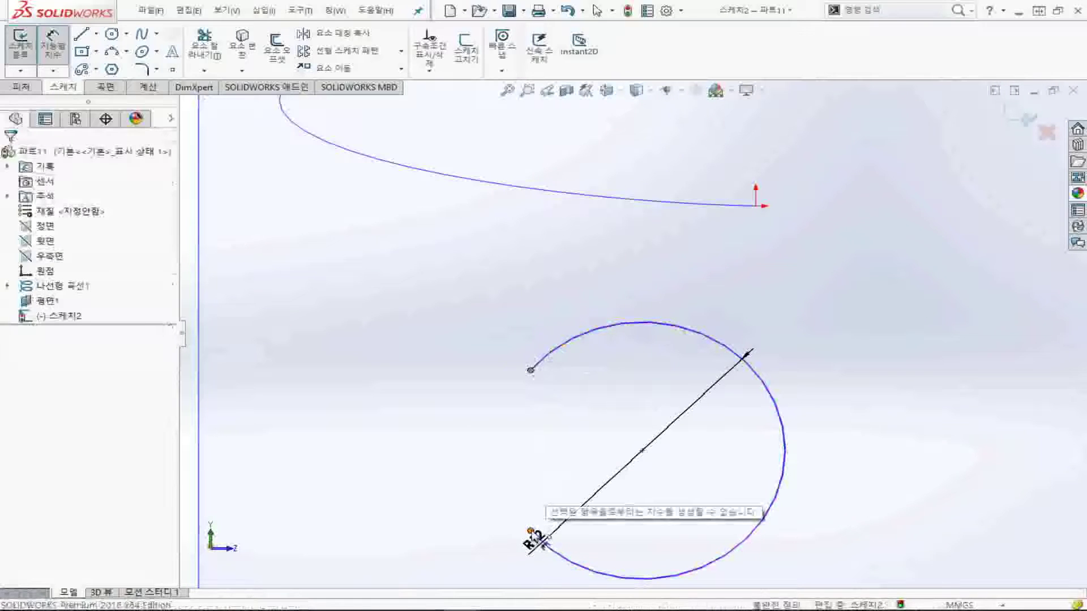
pyautogui.click(530, 531)
pyautogui.click(514, 463)
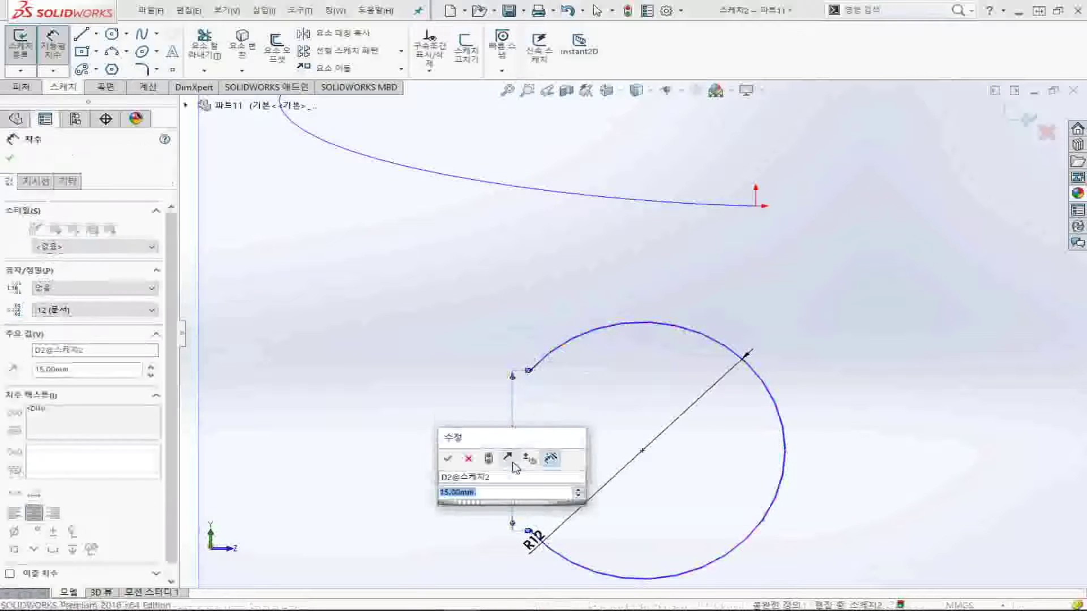
pyautogui.write('20')
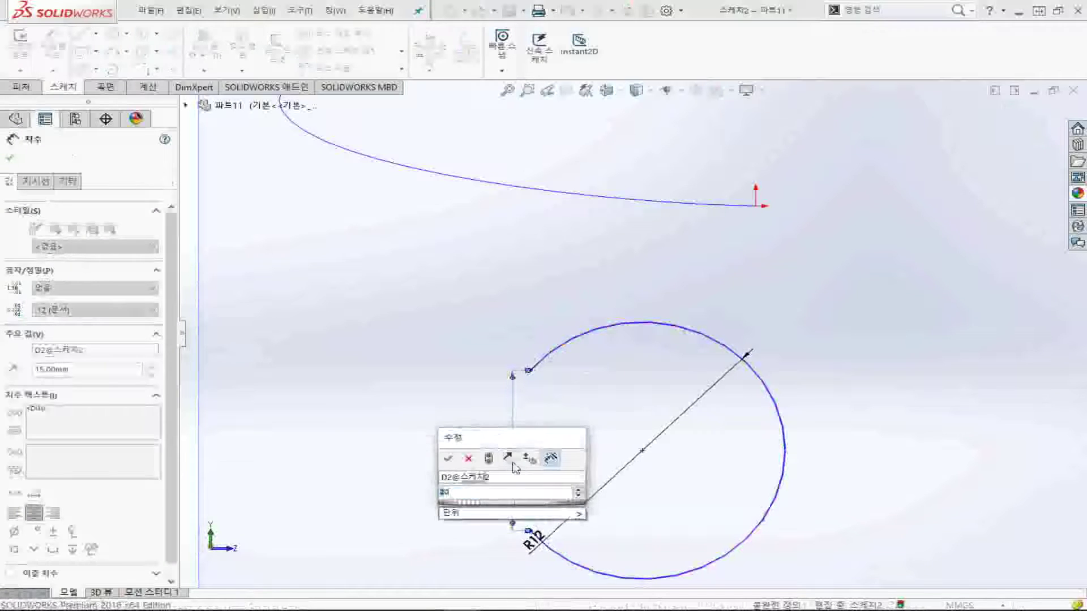
pyautogui.press('Return')
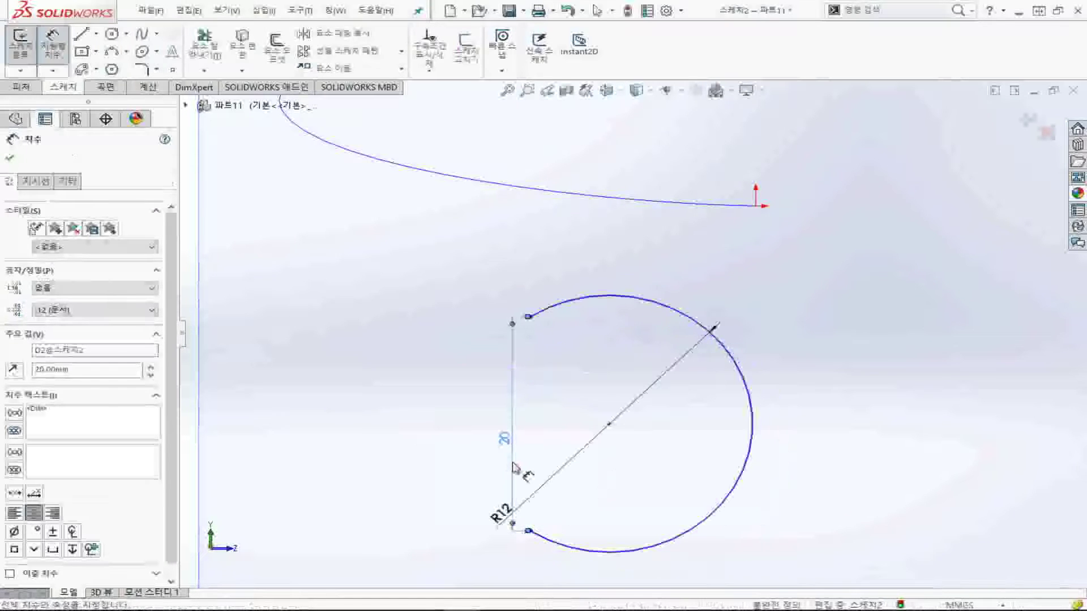
# Reverse the 20 mm vertical dimension's direction to -20
pyautogui.doubleClick(504, 438)
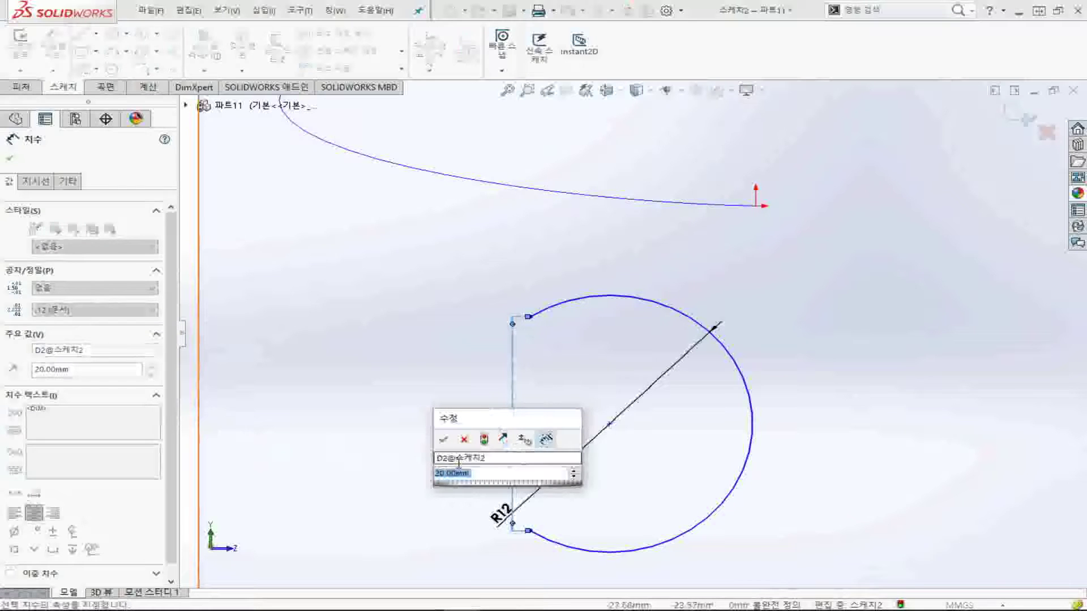
pyautogui.click(502, 439)
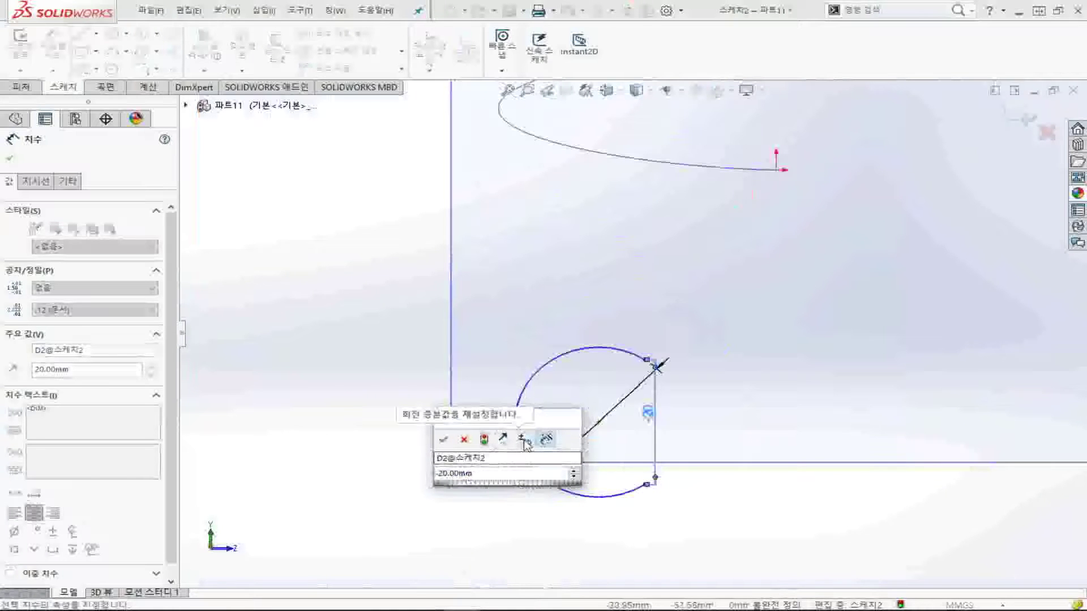
pyautogui.click(524, 443)
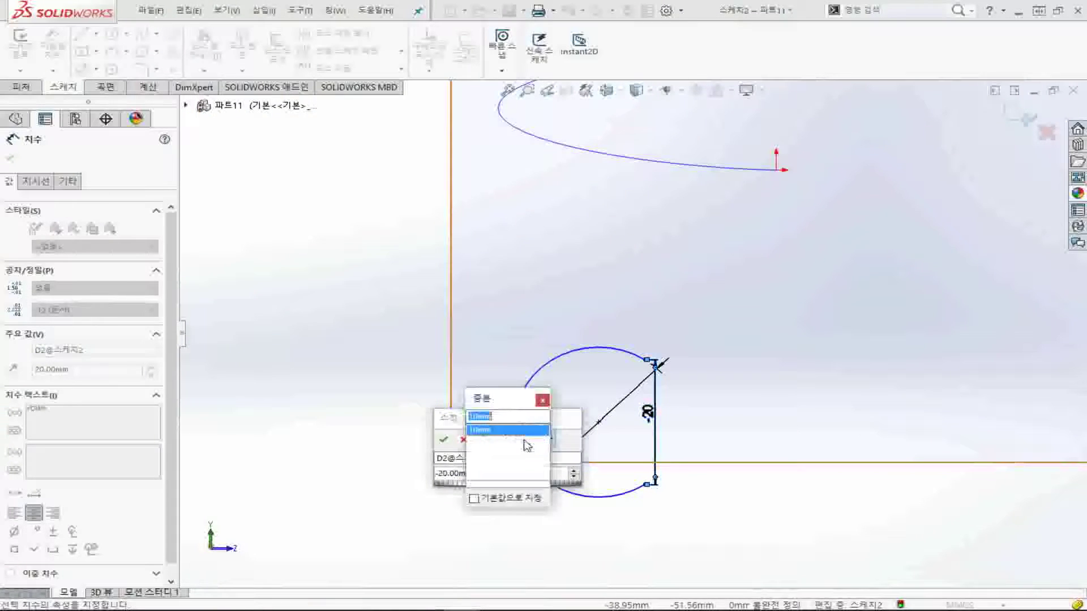
pyautogui.click(542, 401)
# Select the profile arc and the helix, and fit the whole model in view
pyautogui.click(687, 312)
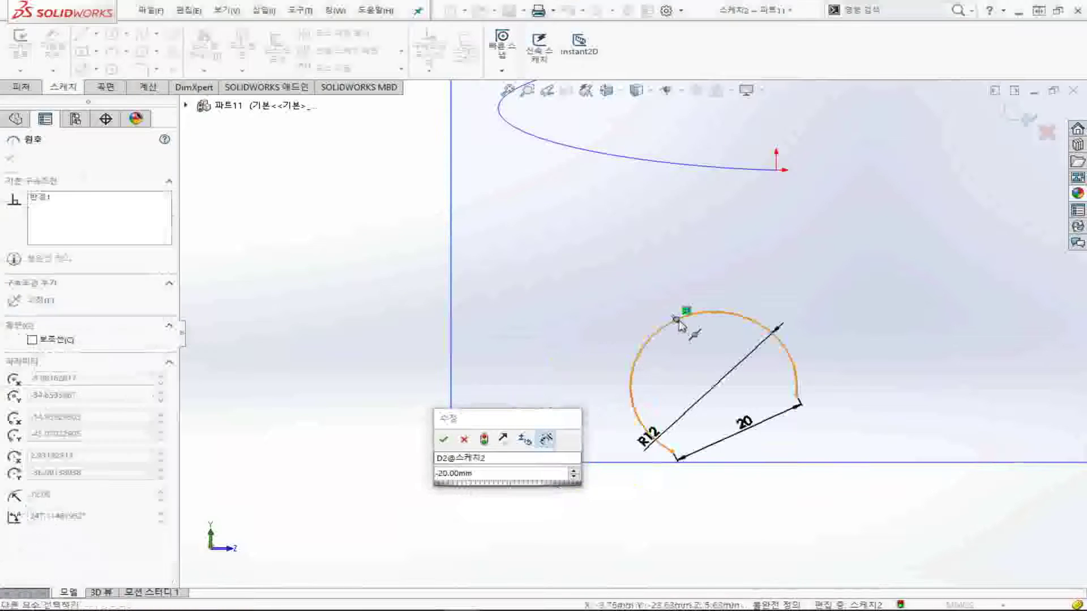
pyautogui.press('Escape')
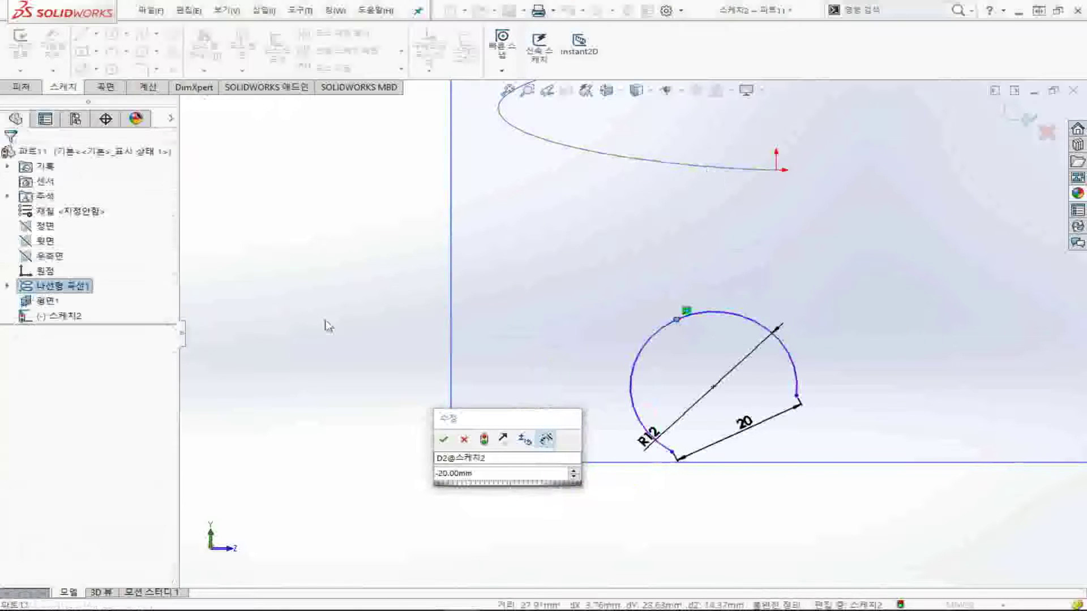
pyautogui.click(677, 321)
pyautogui.click(674, 170)
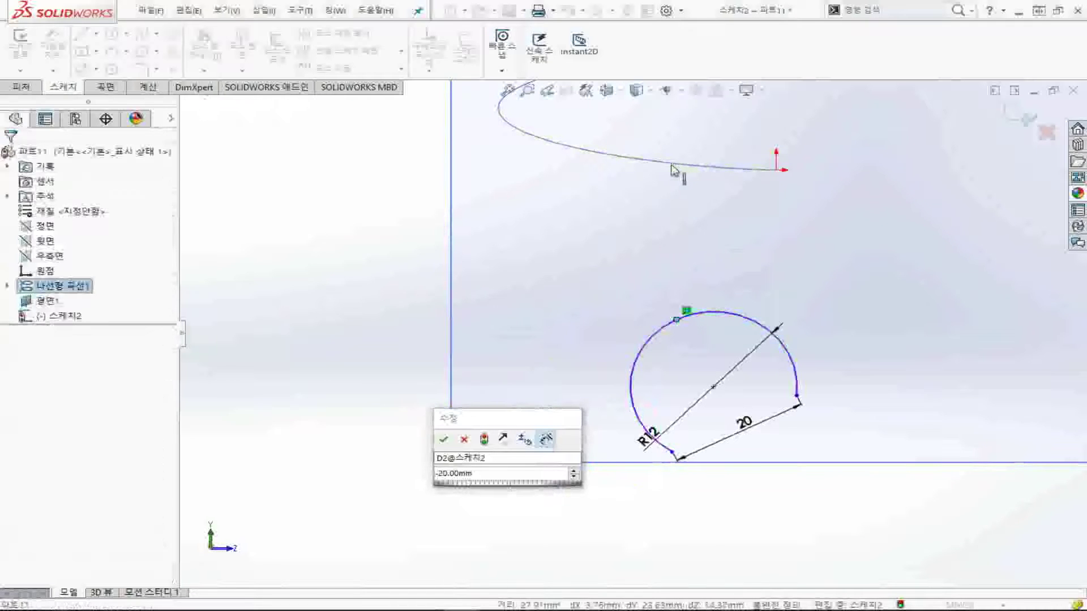
pyautogui.press('f')
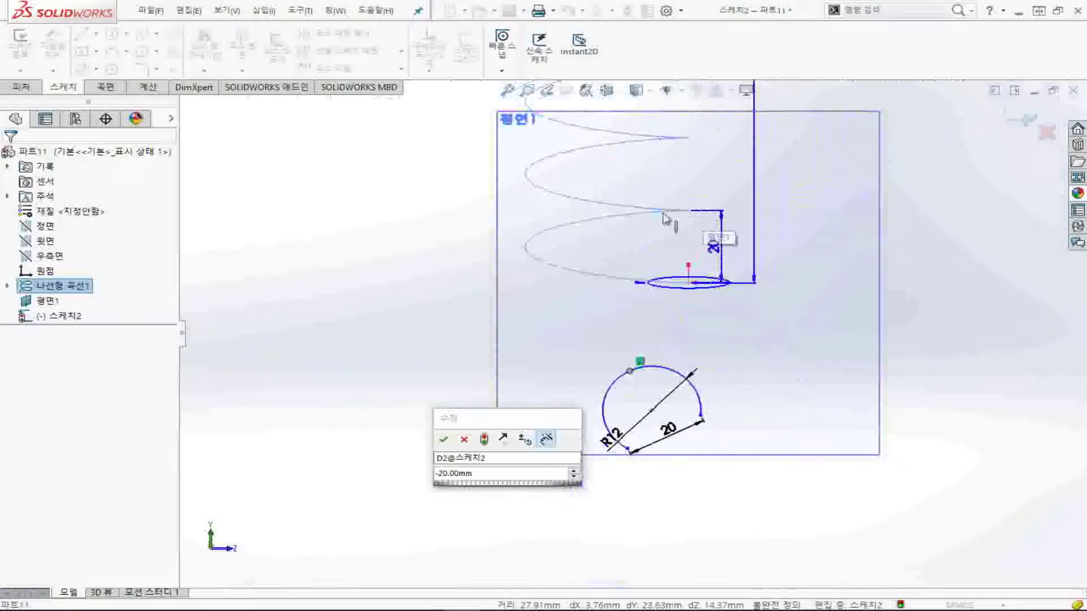
pyautogui.click(642, 213)
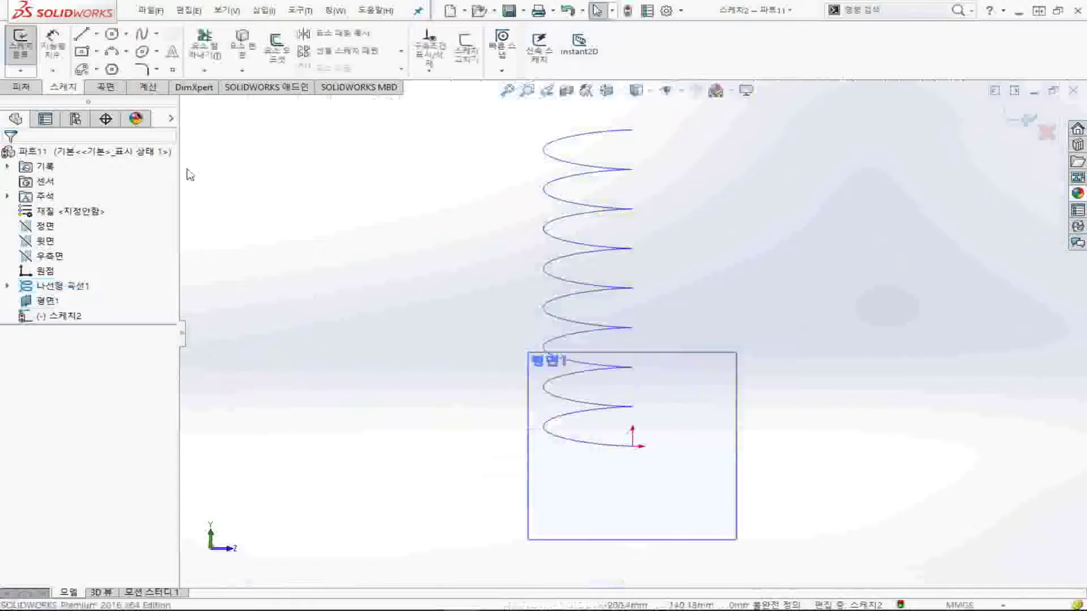
# Draw a three-point arc from the helix's lower end curving upward, then pick it for dimensioning
pyautogui.click(116, 53)
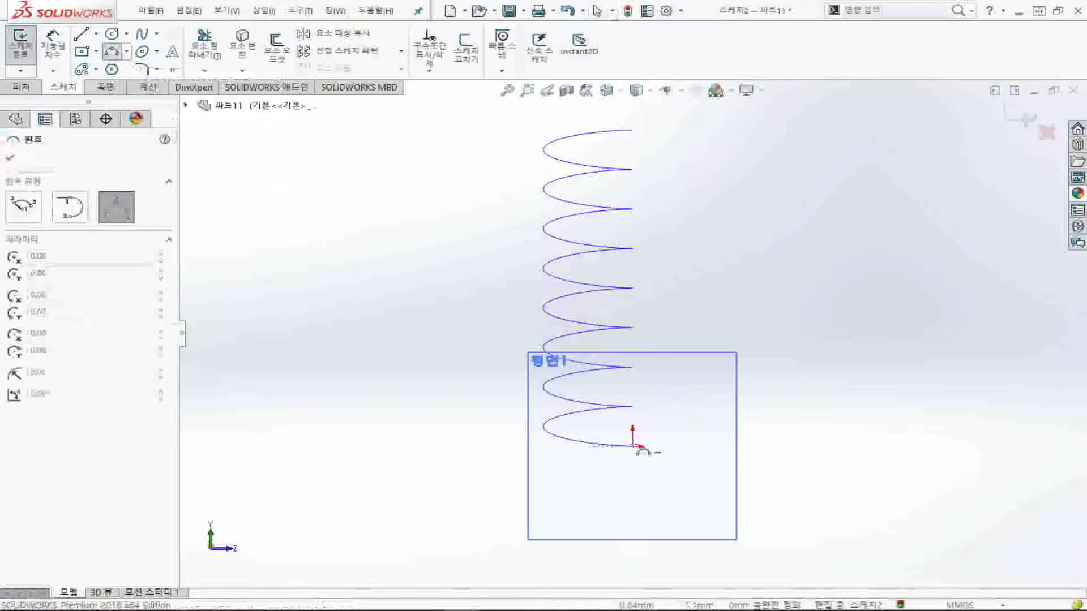
pyautogui.scroll(-1, 632, 445)
pyautogui.scroll(-3, 617, 410)
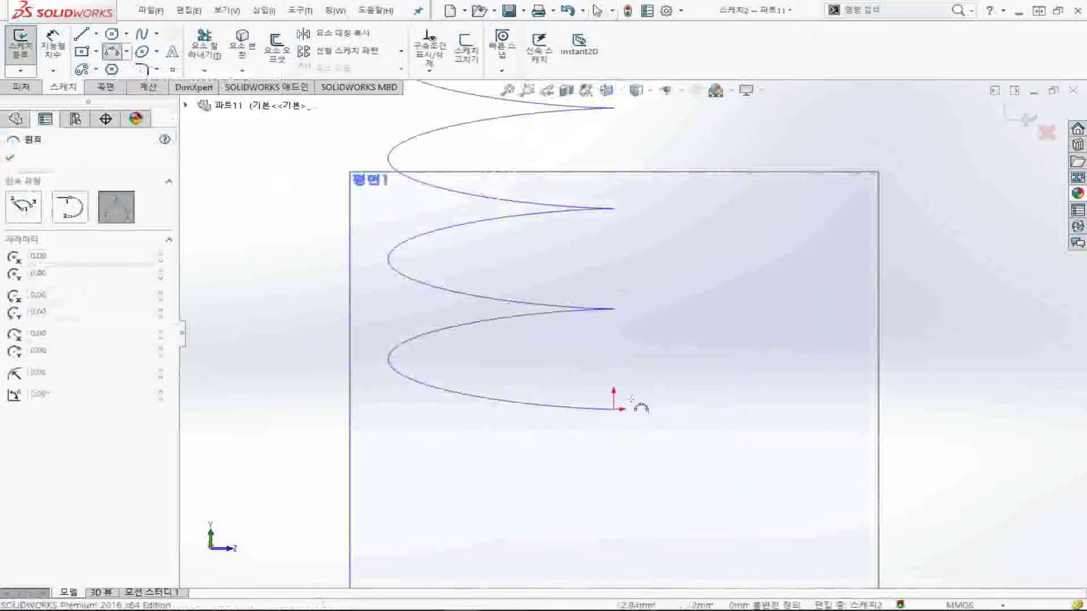
pyautogui.click(616, 409)
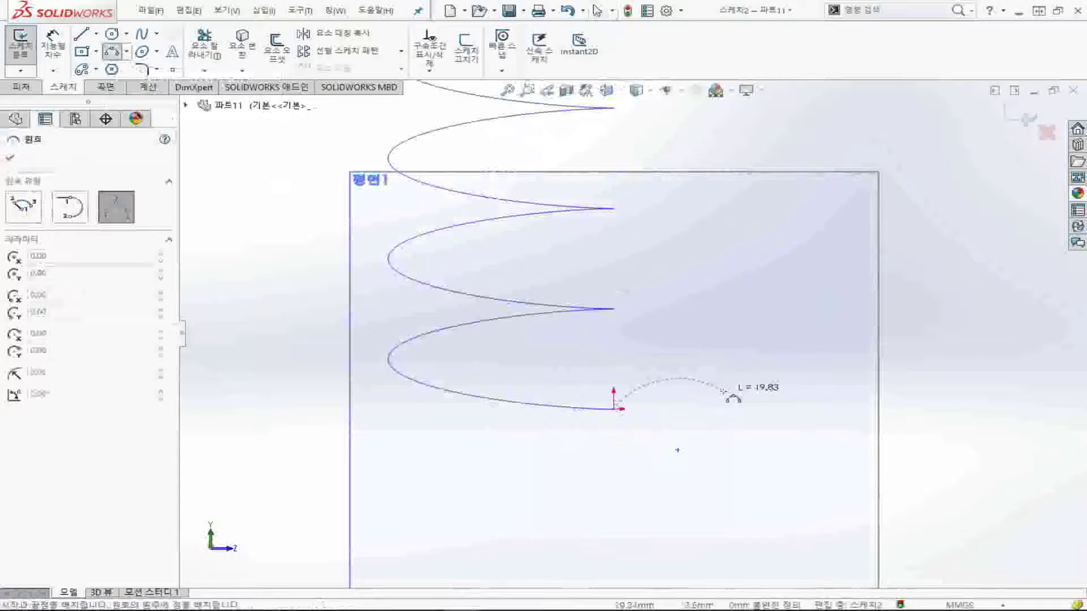
pyautogui.click(671, 358)
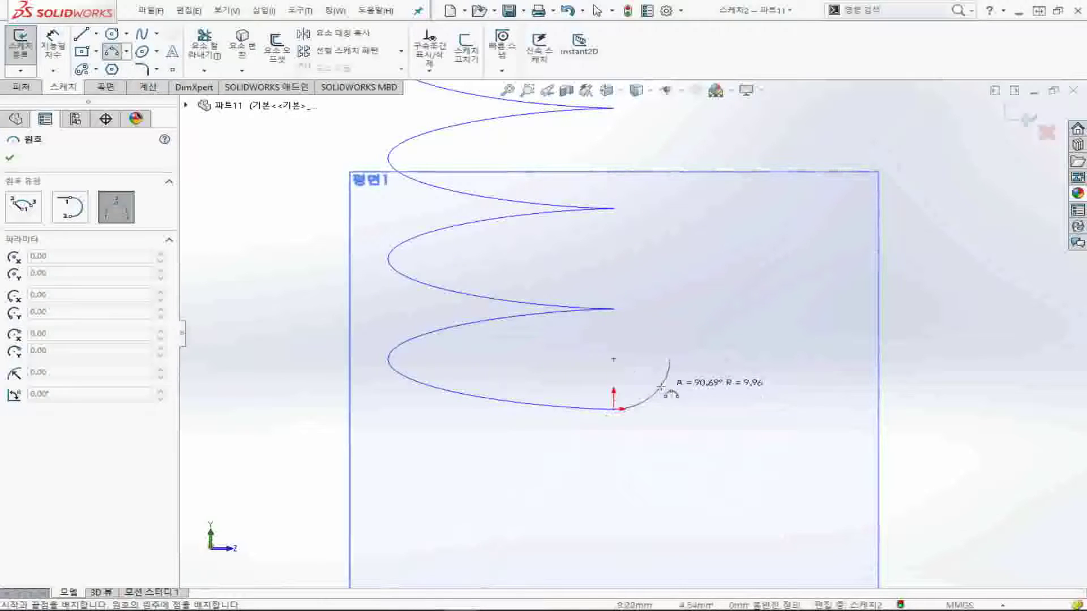
pyautogui.click(661, 388)
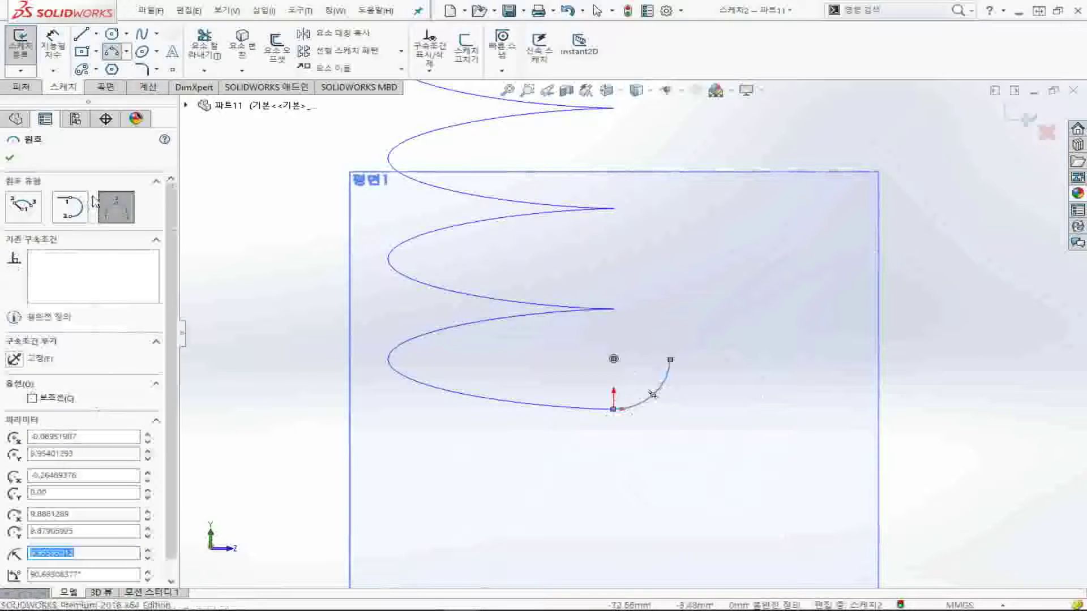
pyautogui.click(53, 48)
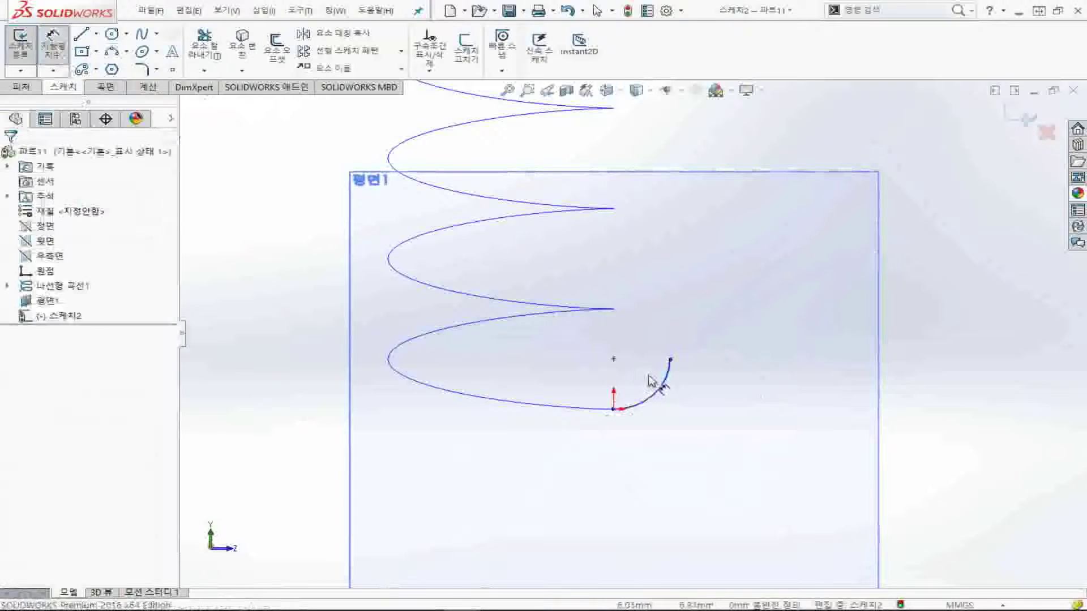
pyautogui.click(663, 391)
# Dimension the arc radius to R10 and its horizontal endpoint span to 10.20
pyautogui.click(640, 397)
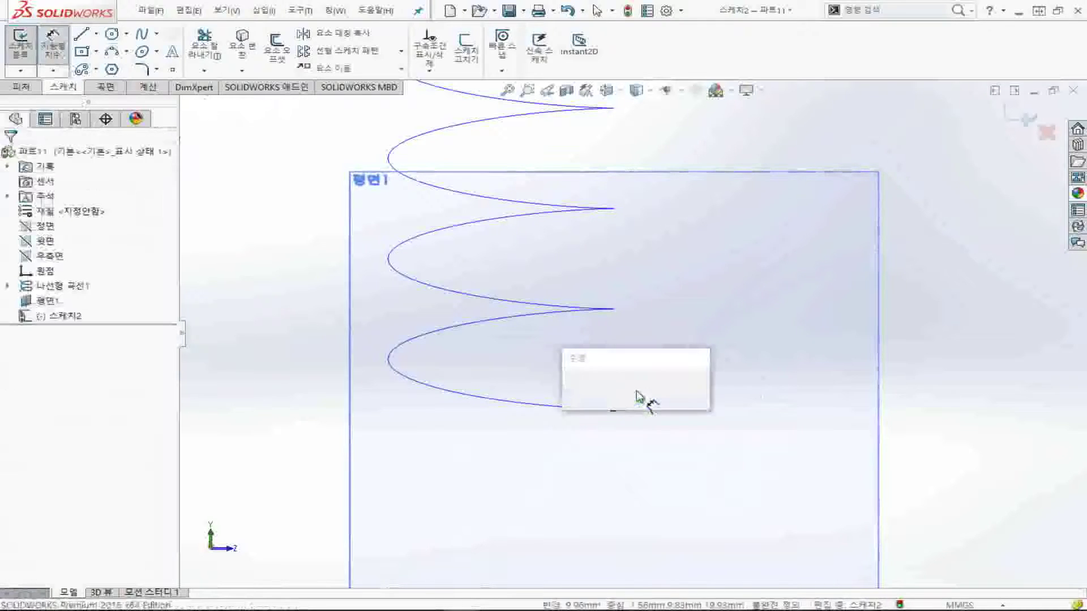
pyautogui.write('10')
pyautogui.press('Return')
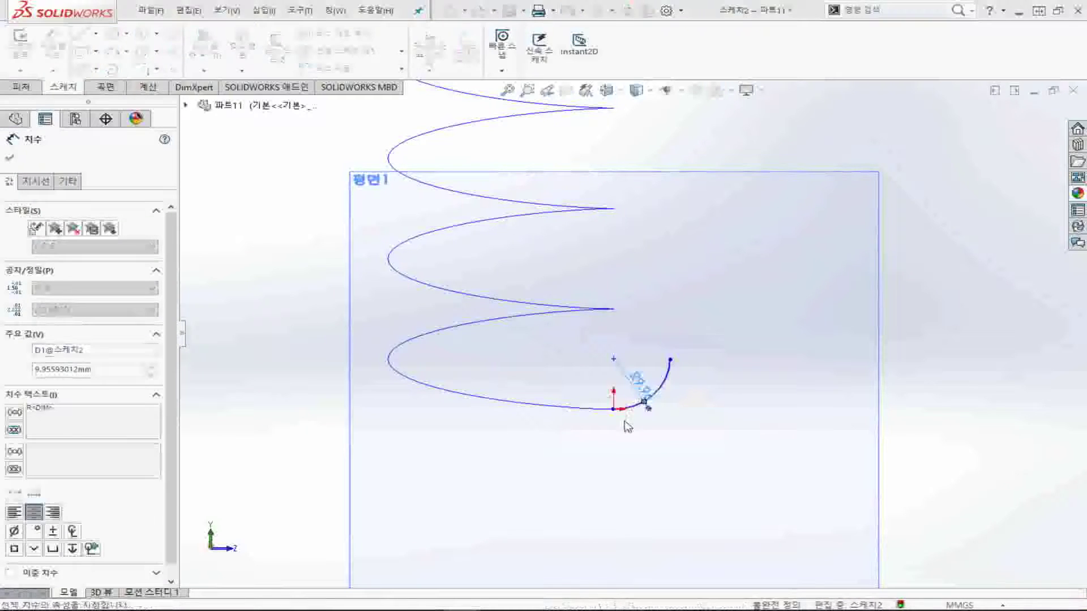
pyautogui.click(613, 409)
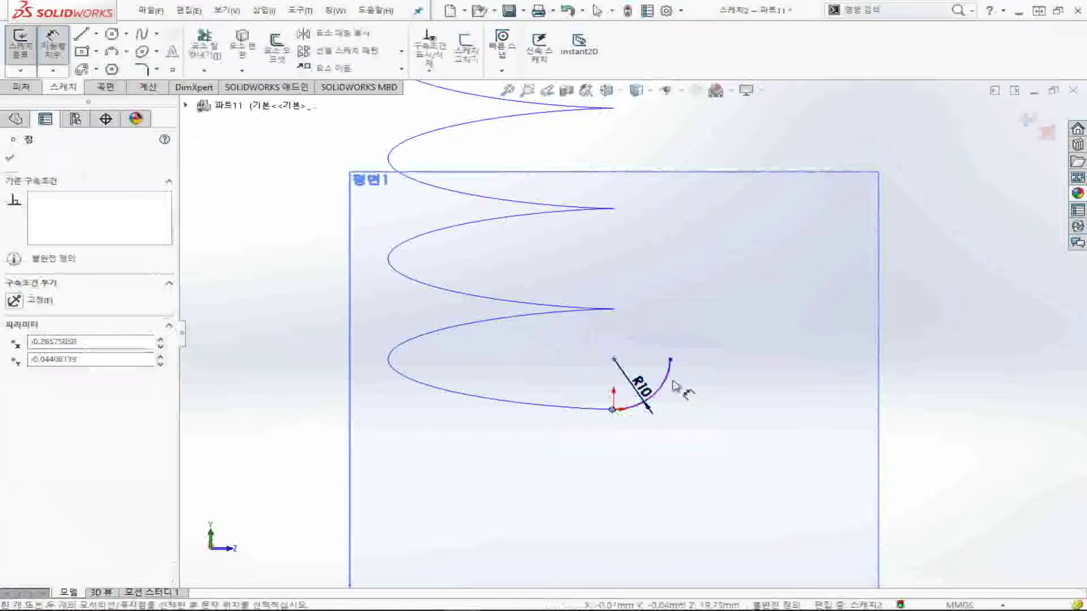
pyautogui.click(670, 361)
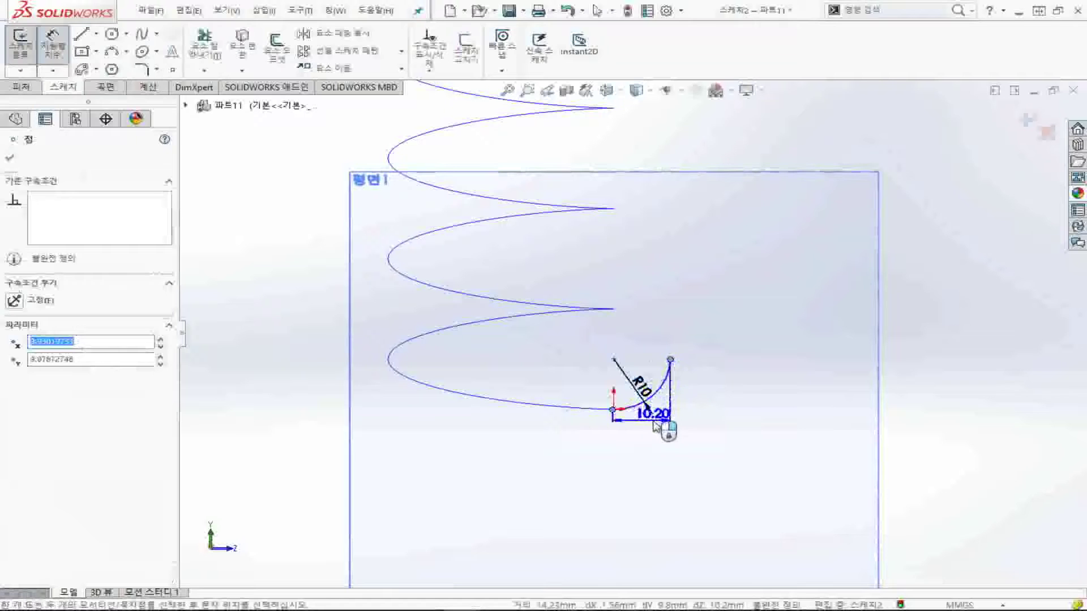
pyautogui.click(656, 427)
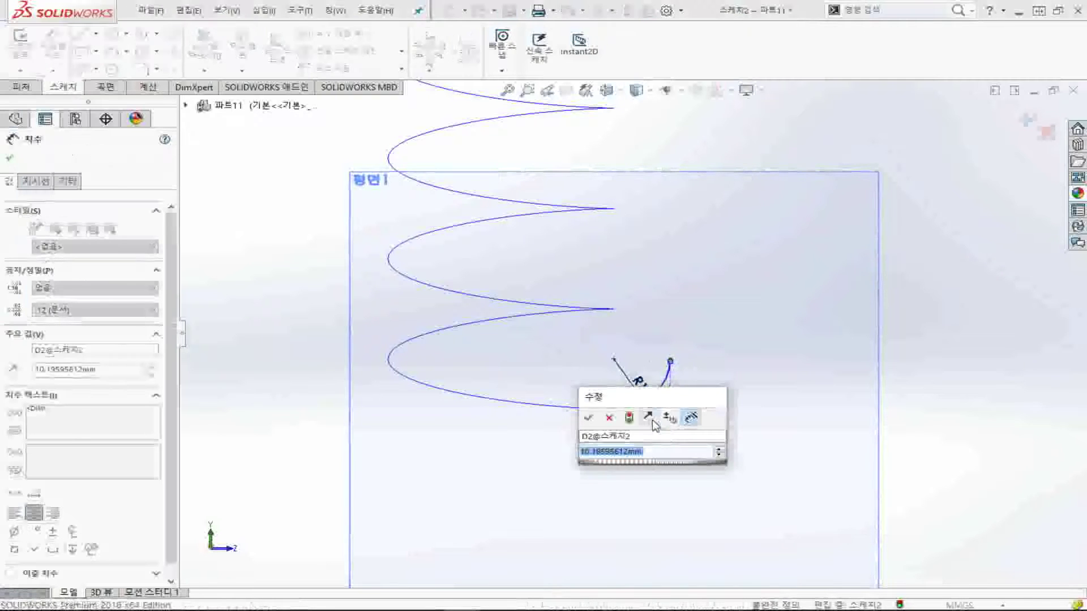
pyautogui.press('Return')
# Add a 9.92 vertical height dimension between the arc's endpoints
pyautogui.click(666, 361)
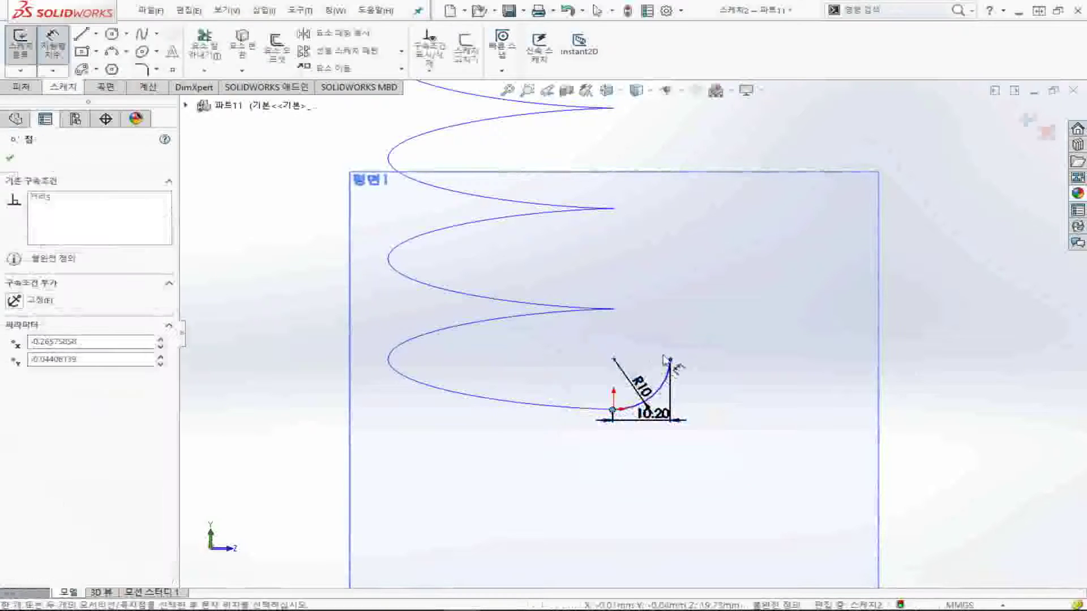
pyautogui.click(612, 410)
pyautogui.click(583, 393)
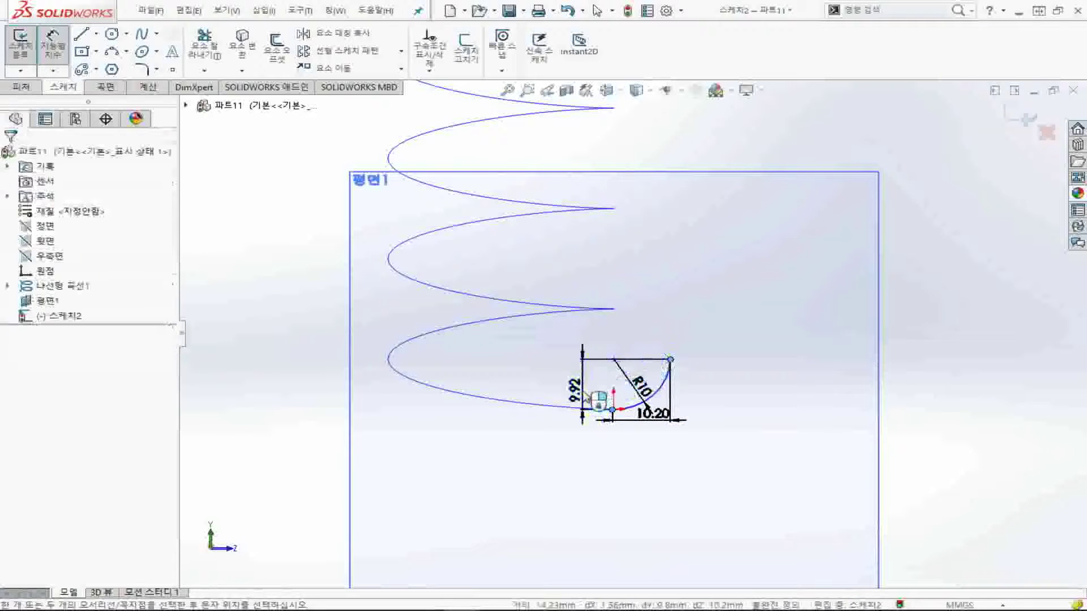
pyautogui.press('Return')
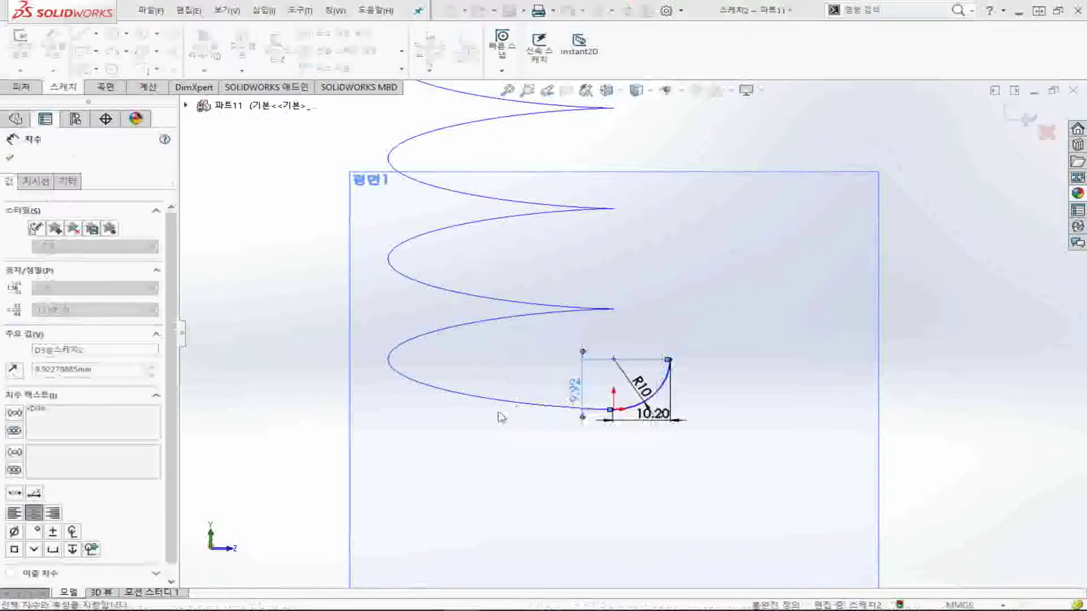
pyautogui.click(473, 453)
pyautogui.scroll(-2, 623, 396)
pyautogui.scroll(-3, 625, 391)
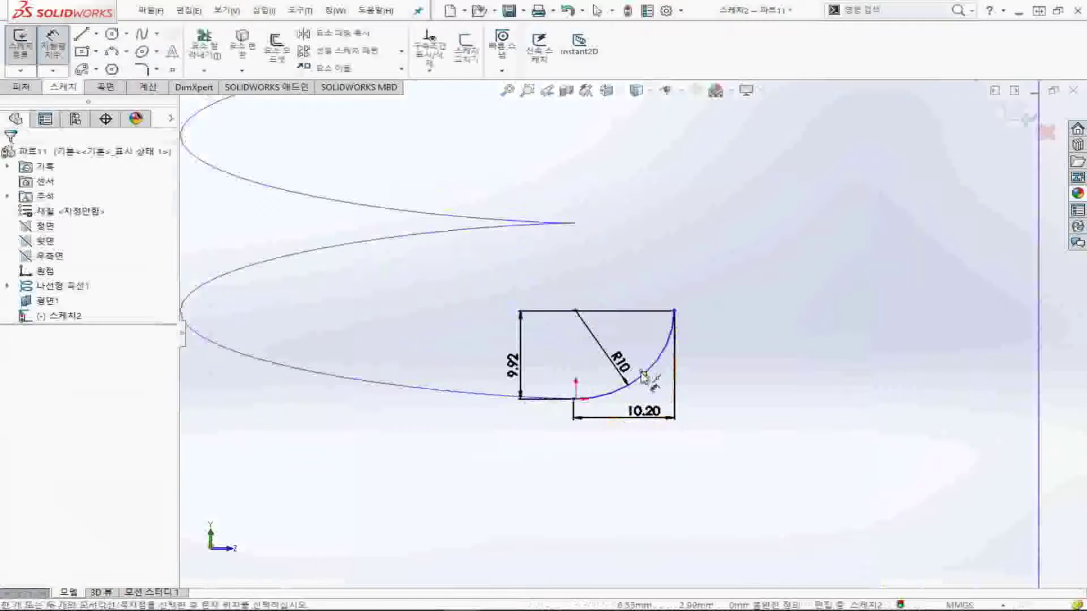
pyautogui.press('Escape')
# Make the arc's lower endpoint coincident with the helix, then exit sketch 스케치2
pyautogui.click(574, 399)
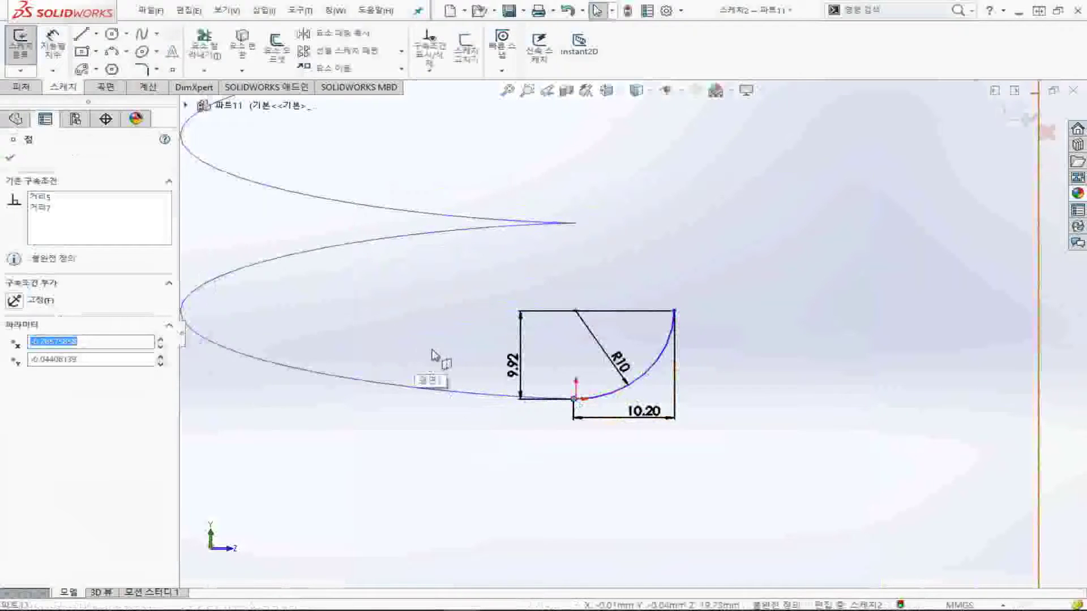
pyautogui.moveTo(574, 399); pyautogui.dragTo(583, 426)
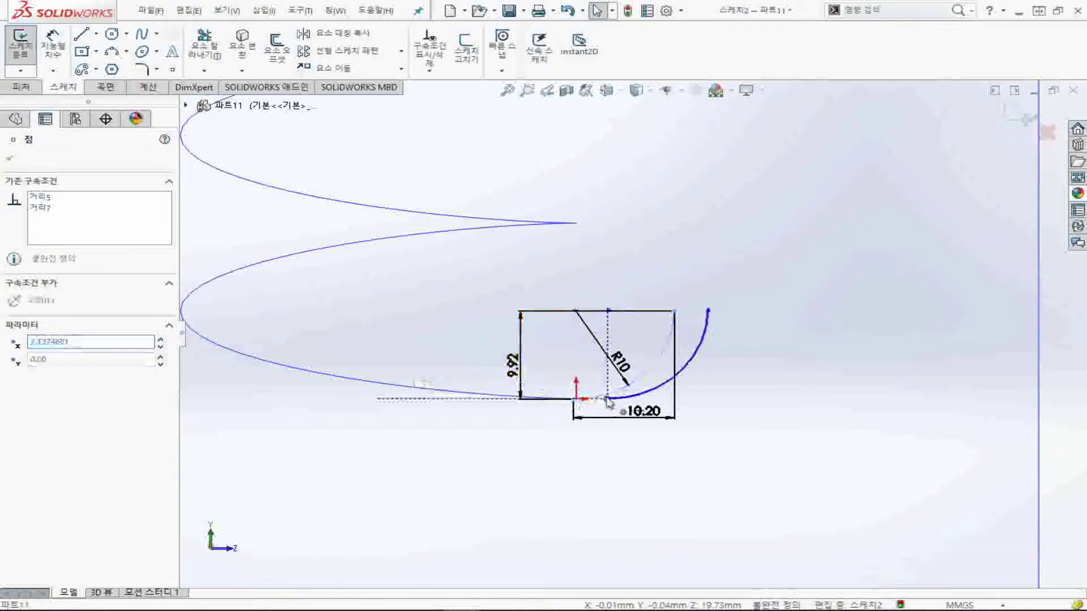
pyautogui.press('Escape')
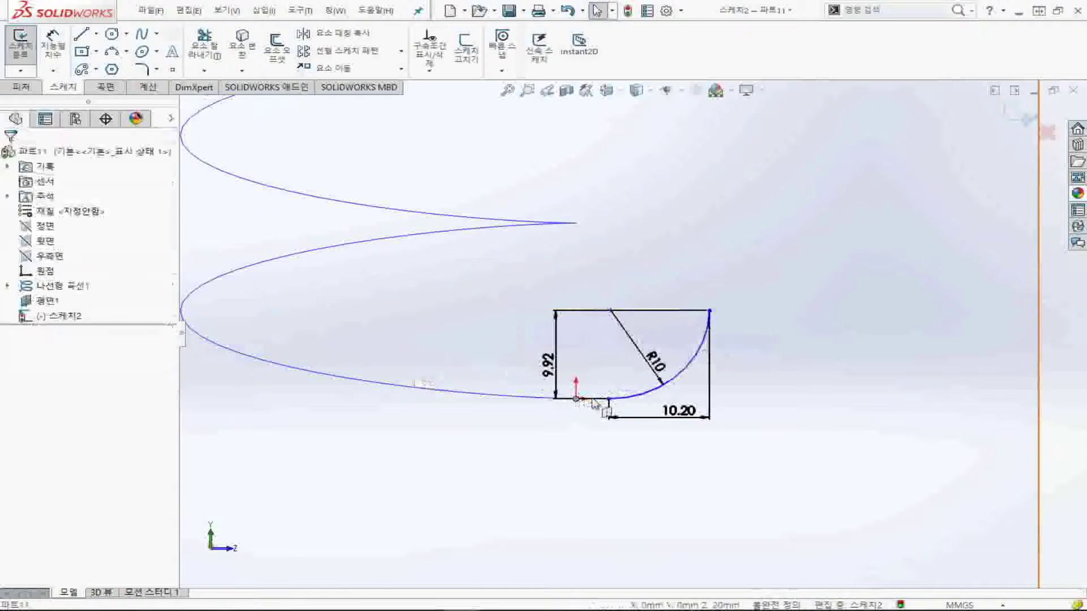
pyautogui.click(609, 399)
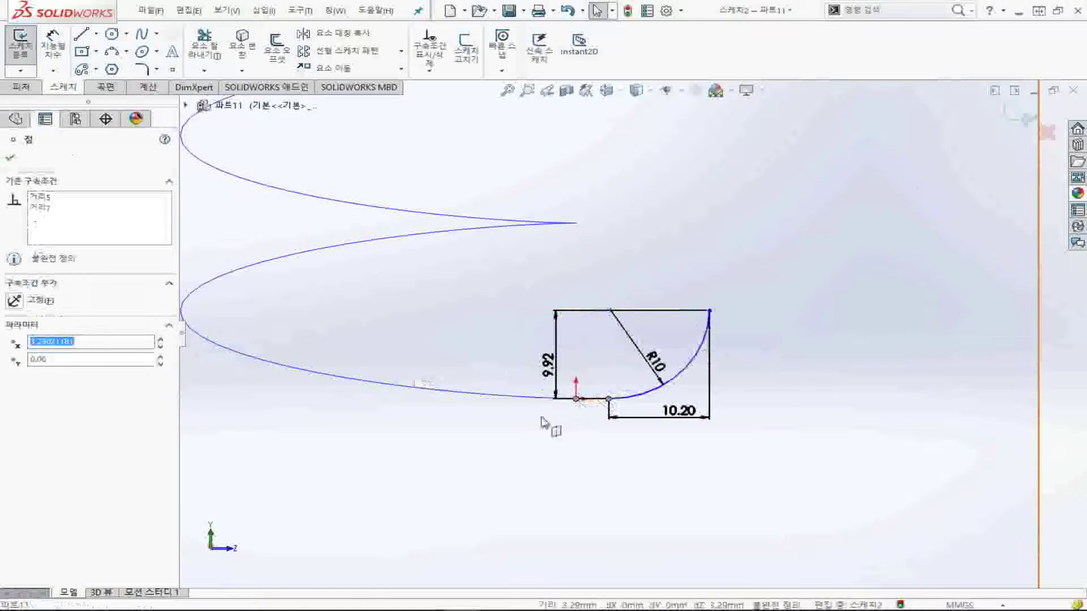
pyautogui.click(460, 465)
pyautogui.keyDown('ctrl'); pyautogui.click(412, 432); pyautogui.keyUp('ctrl')
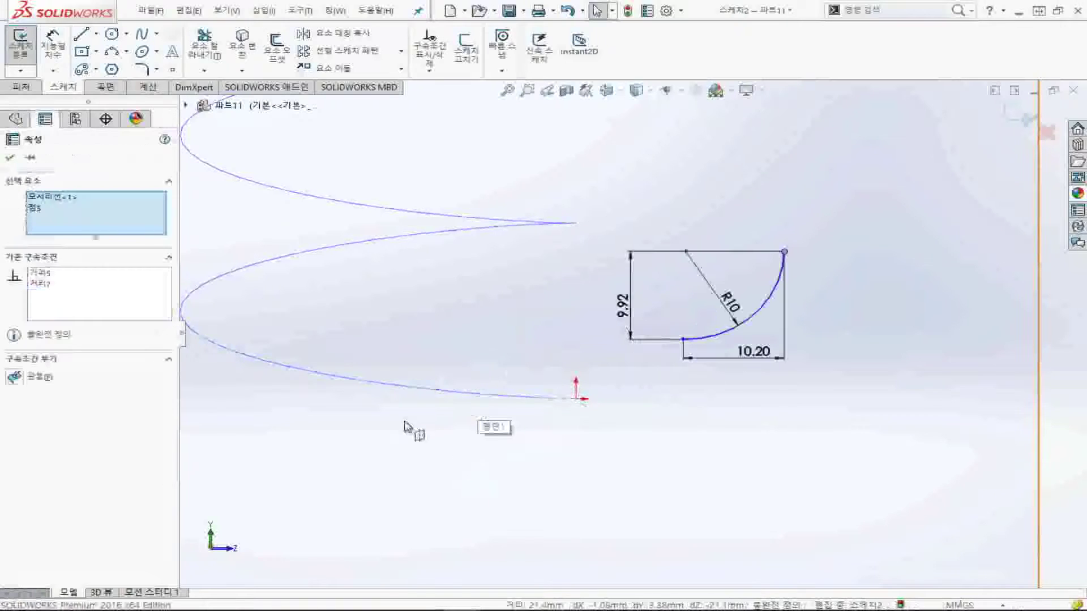
pyautogui.click(14, 377)
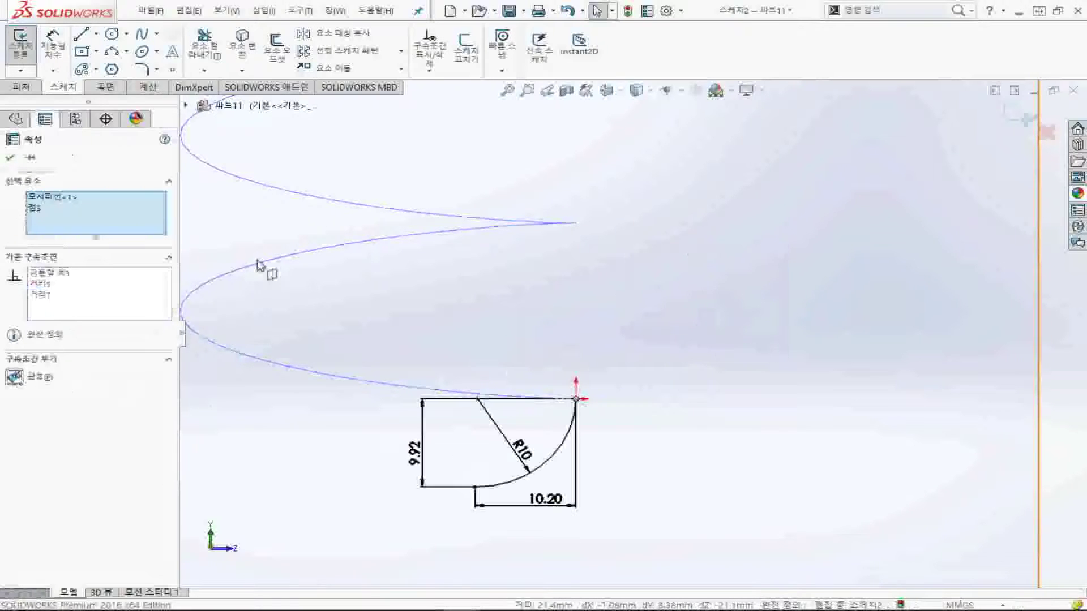
pyautogui.click(24, 52)
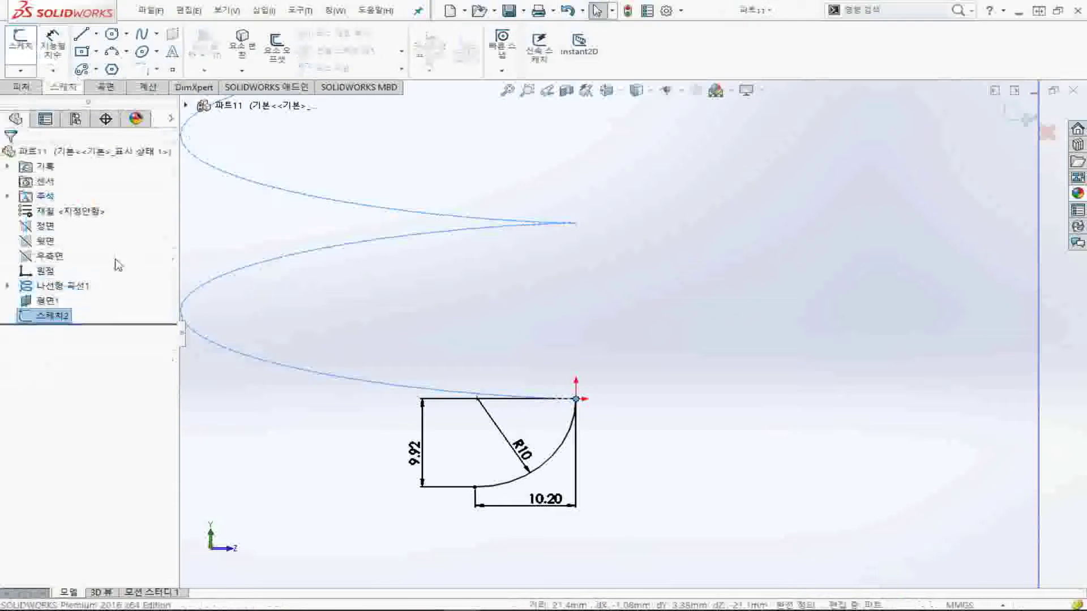
# Sweep the 스케치2 arc profile along helix 나선형 곡선1 to create 곡면-스윕1
pyautogui.click(106, 86)
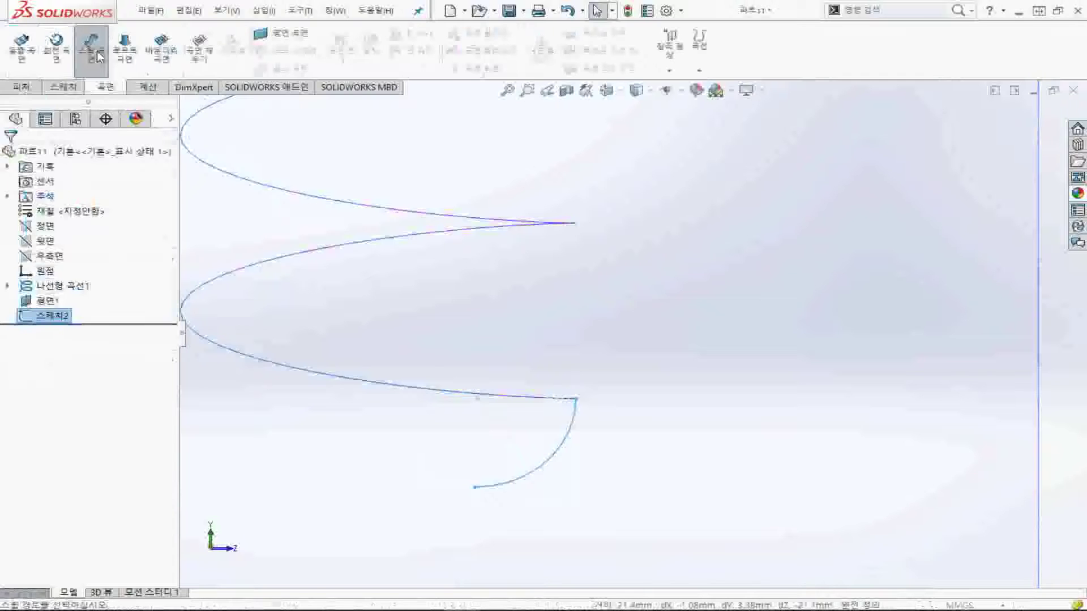
pyautogui.click(96, 54)
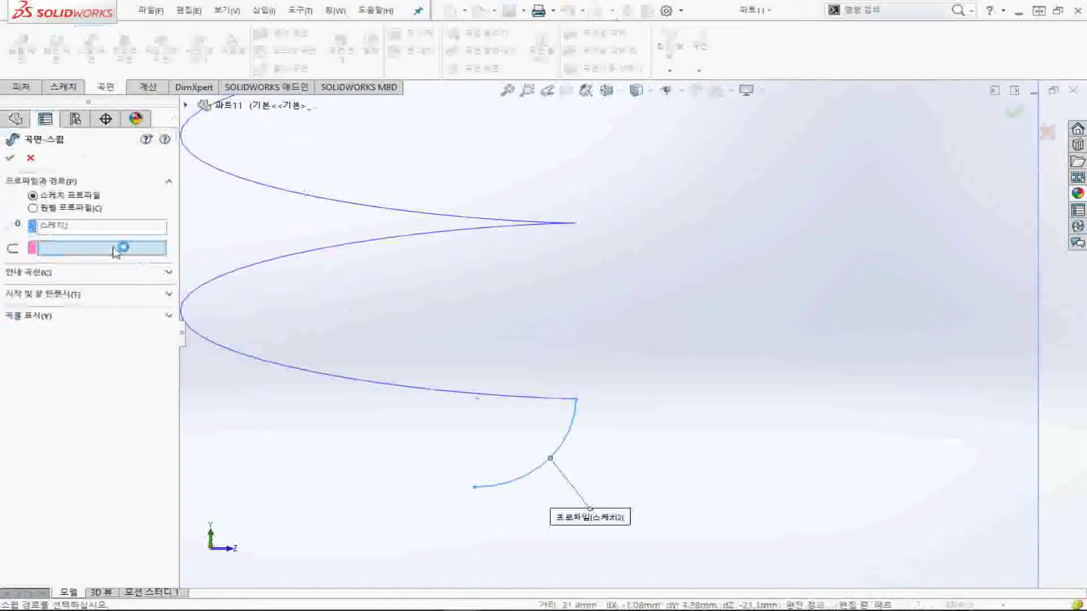
pyautogui.click(310, 256)
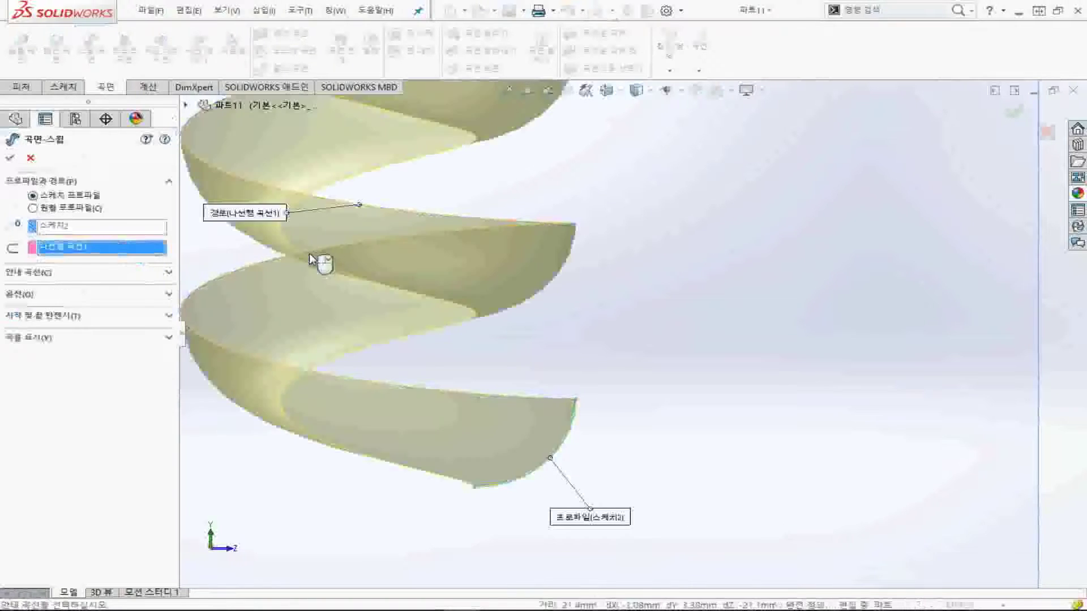
pyautogui.scroll(8, 310, 259)
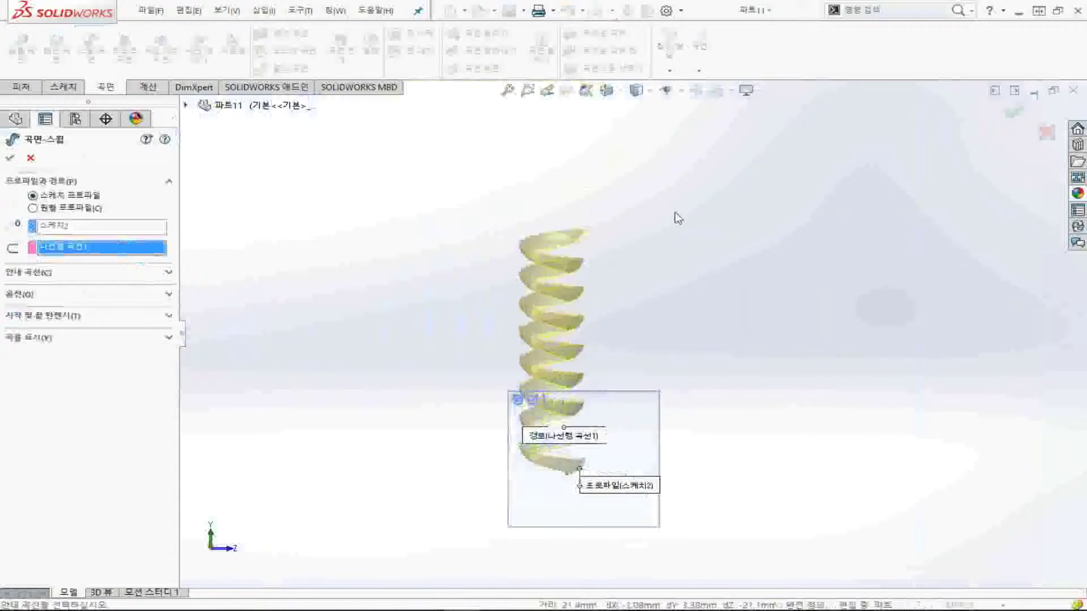
pyautogui.scroll(-4, 553, 504)
pyautogui.scroll(1, 600, 481)
pyautogui.scroll(-1, 582, 440)
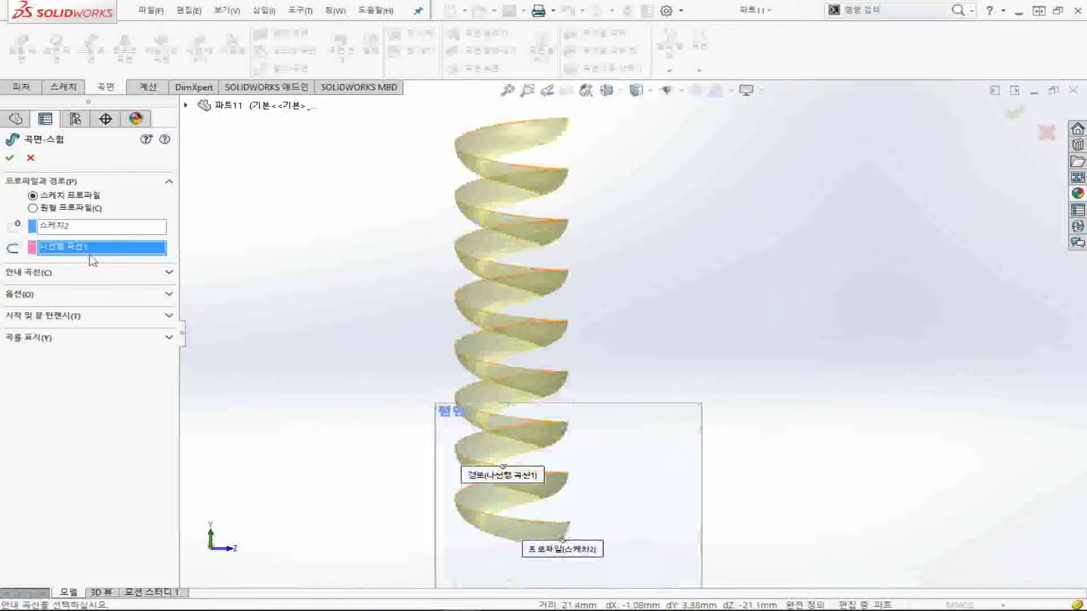
pyautogui.click(10, 158)
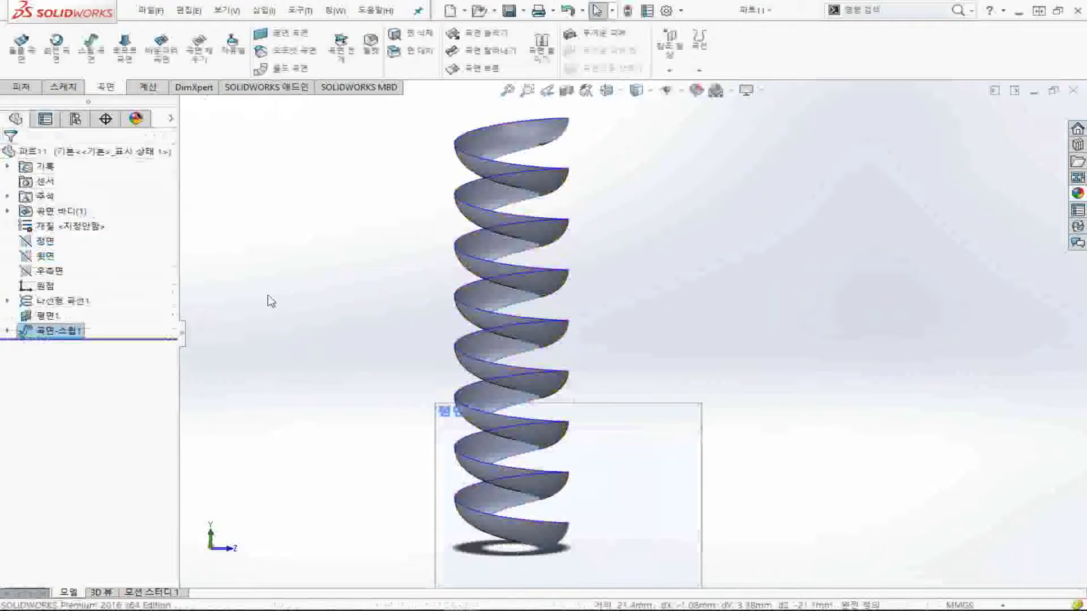
# Switch to isometric view and hide reference plane 평면1
pyautogui.click(266, 315)
pyautogui.hotkey('ctrl', '7')
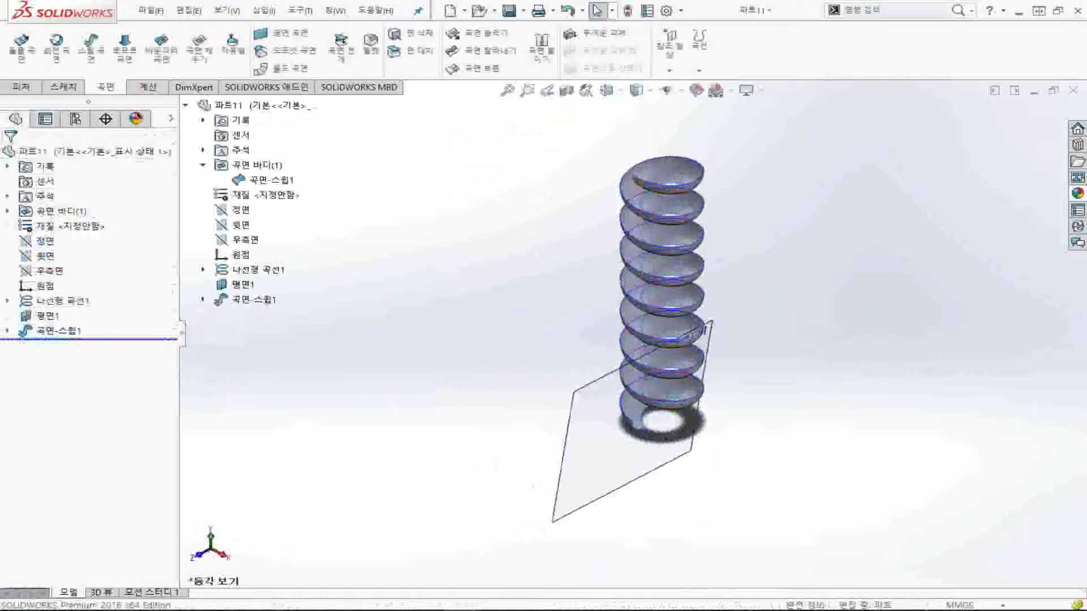
pyautogui.rightClick(240, 285)
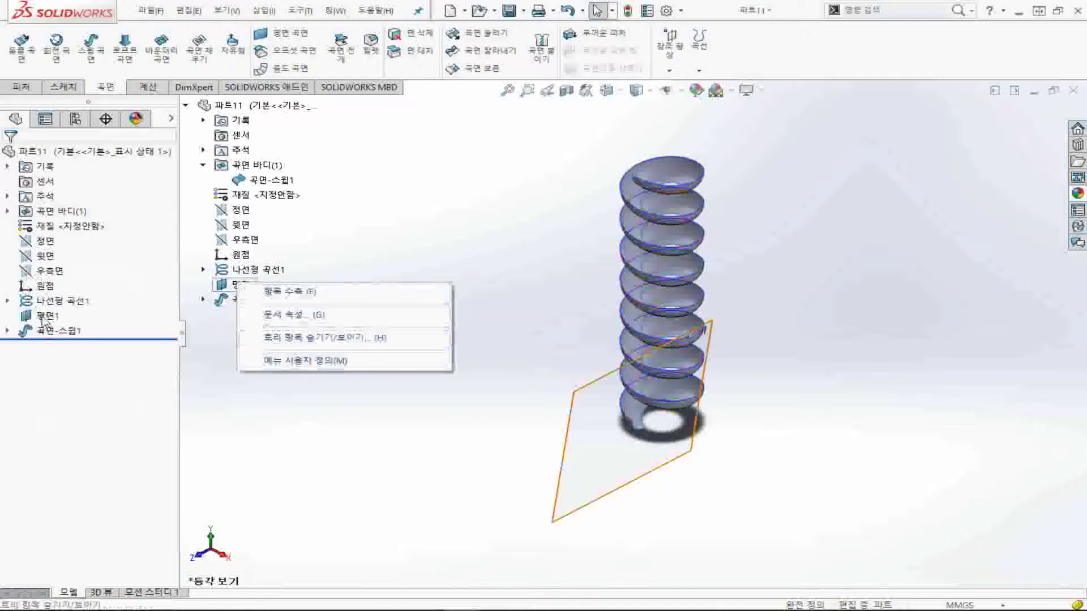
pyautogui.click(42, 318)
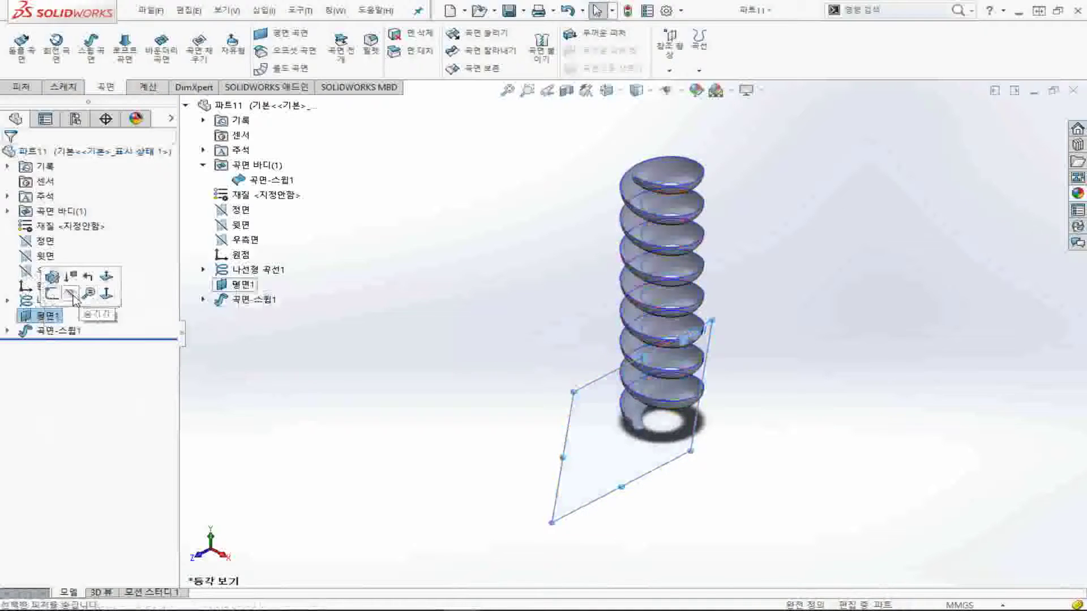
pyautogui.click(70, 294)
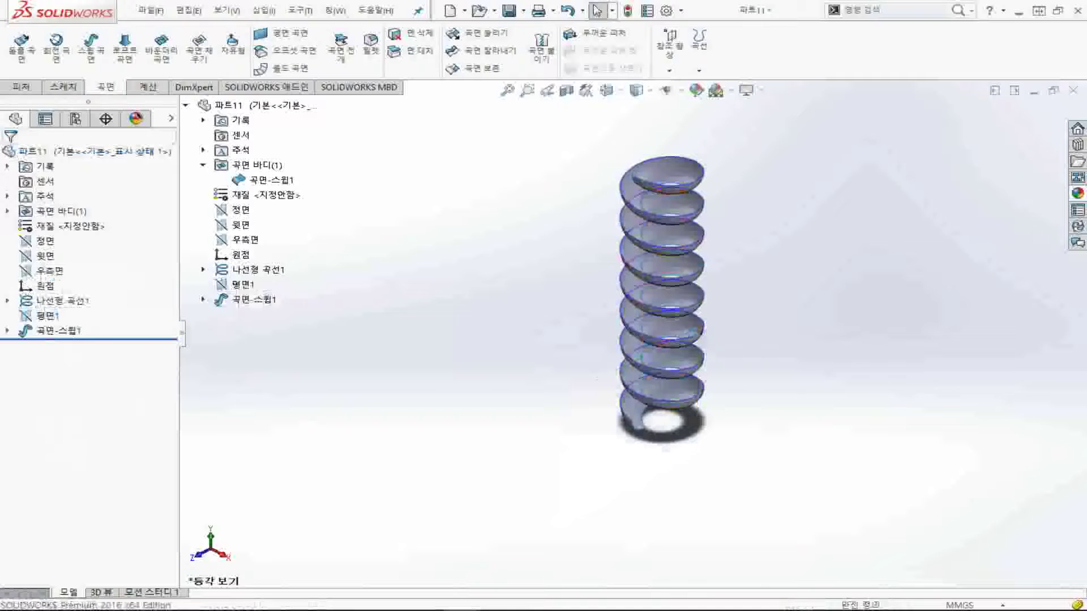
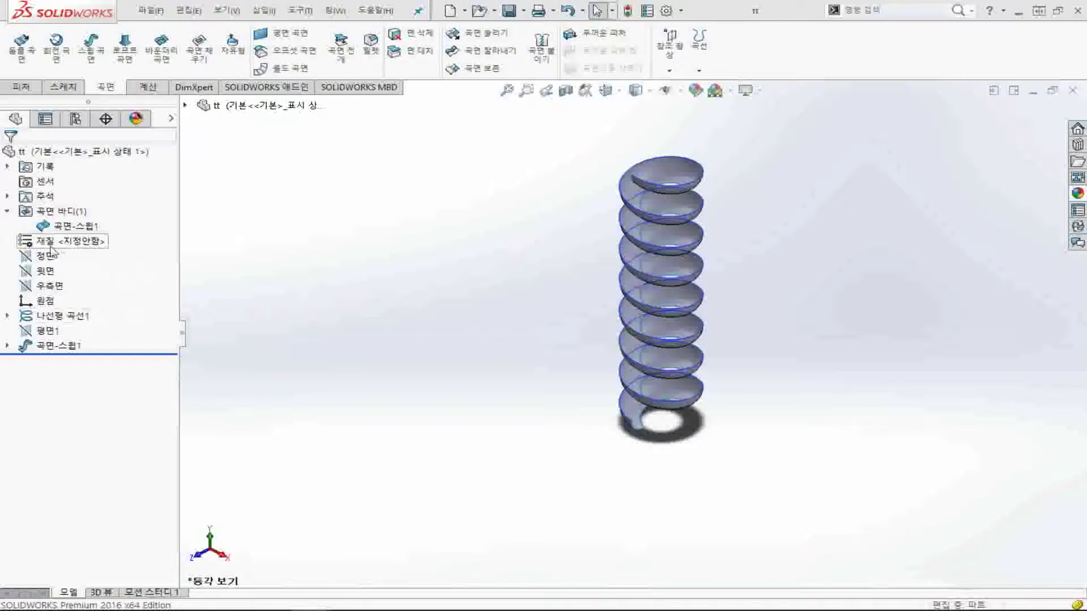
# Select the Top Plane and view it normal-to, looking straight down on the coil
pyautogui.click(47, 275)
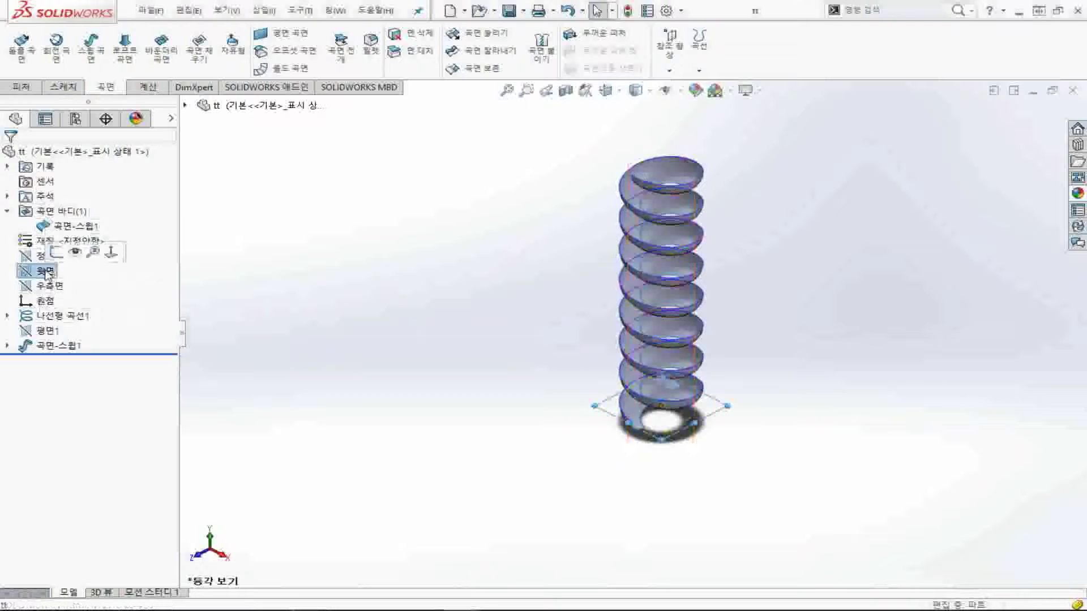
pyautogui.hotkey('ctrl', '8')
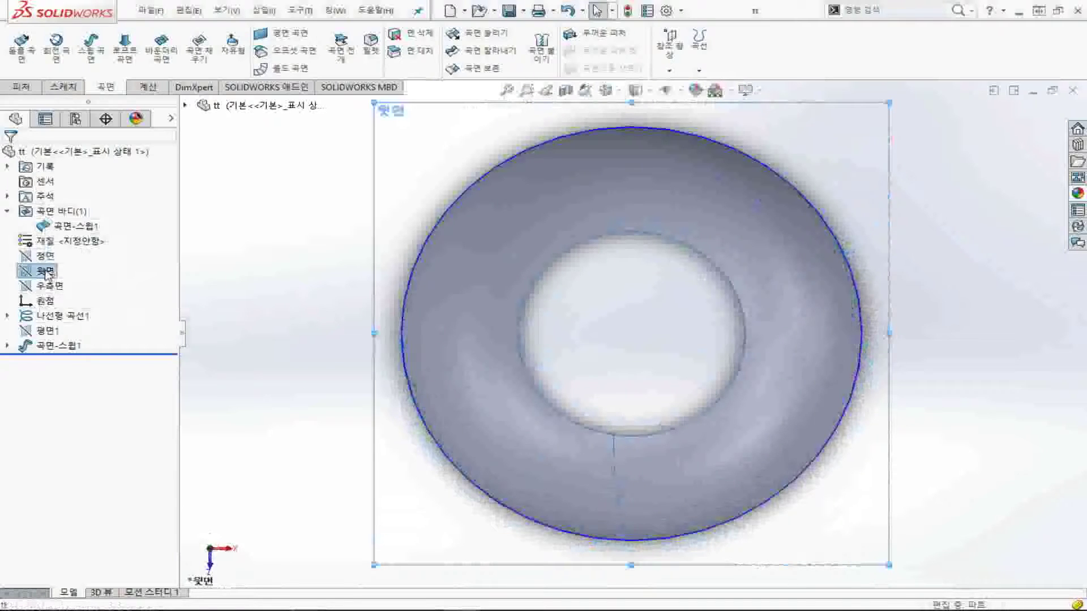
pyautogui.click(62, 87)
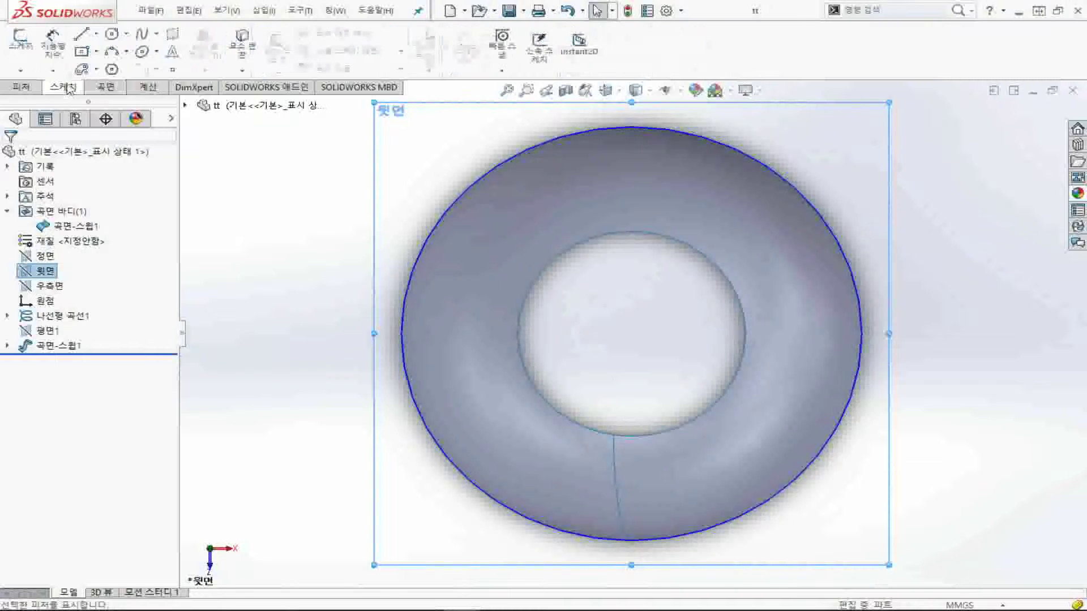
# Draw a centre rectangle from the origin over the coil
pyautogui.click(81, 52)
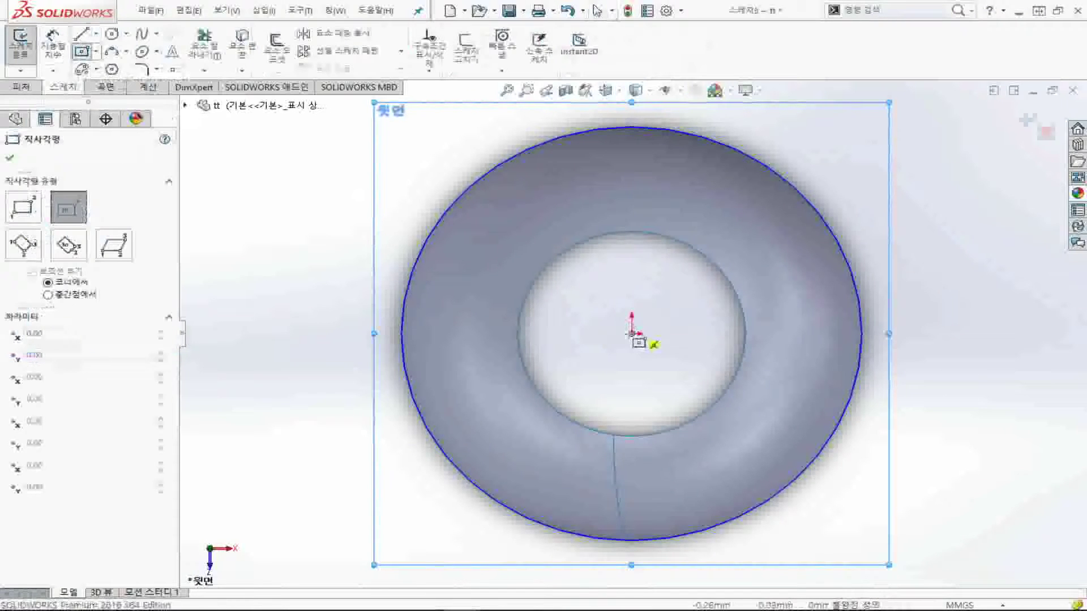
pyautogui.click(632, 334)
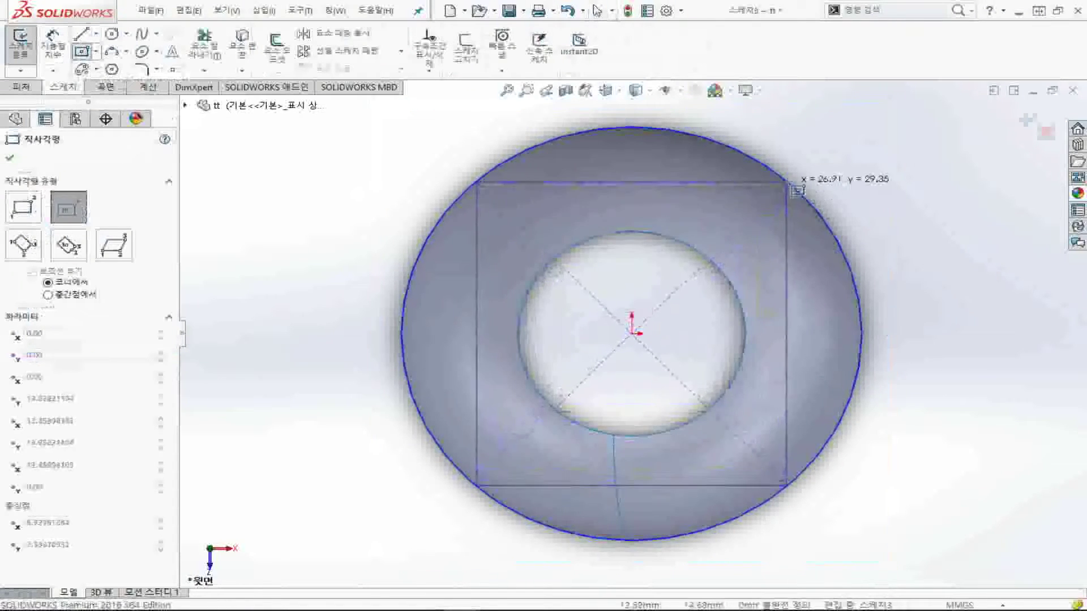
pyautogui.click(770, 190)
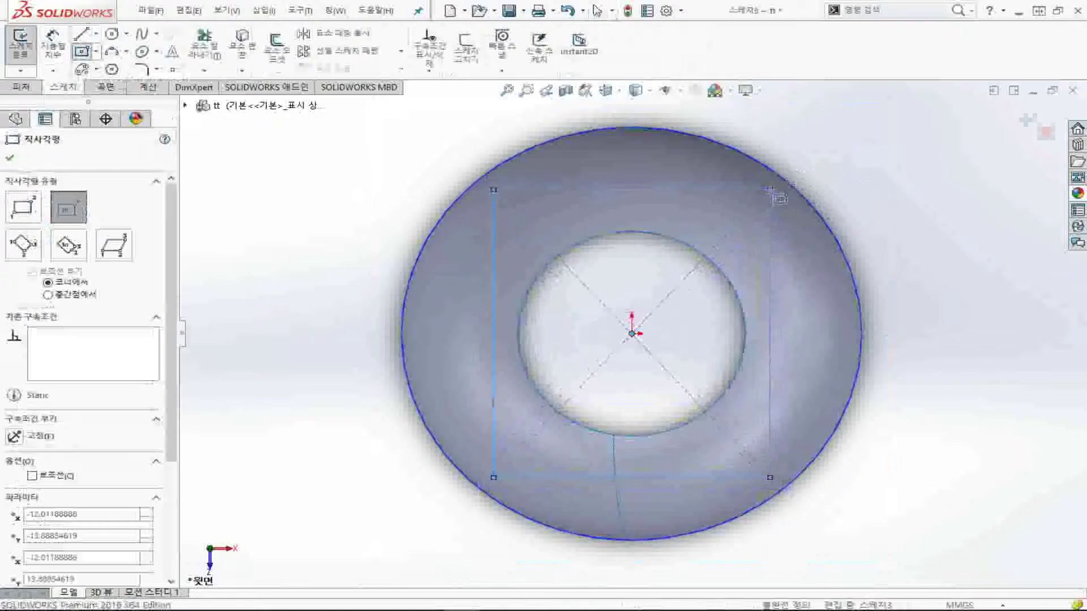
pyautogui.press('Escape')
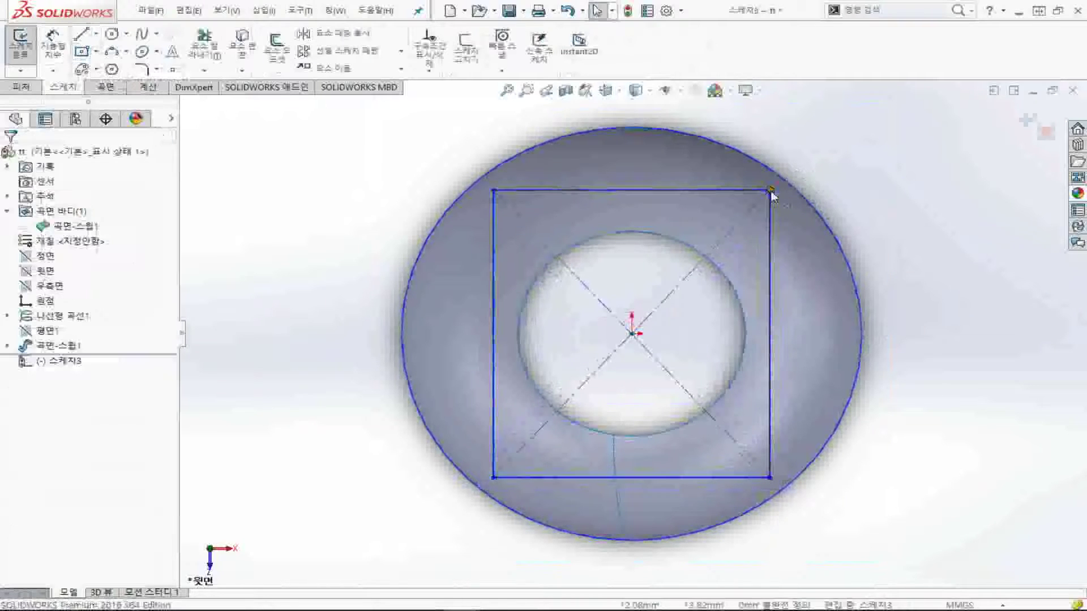
# Pierce the top-right and top-left corners onto the coil's outer circular edge, then select the left side
pyautogui.click(770, 190)
pyautogui.keyDown('ctrl'); pyautogui.click(764, 168); pyautogui.keyUp('ctrl')
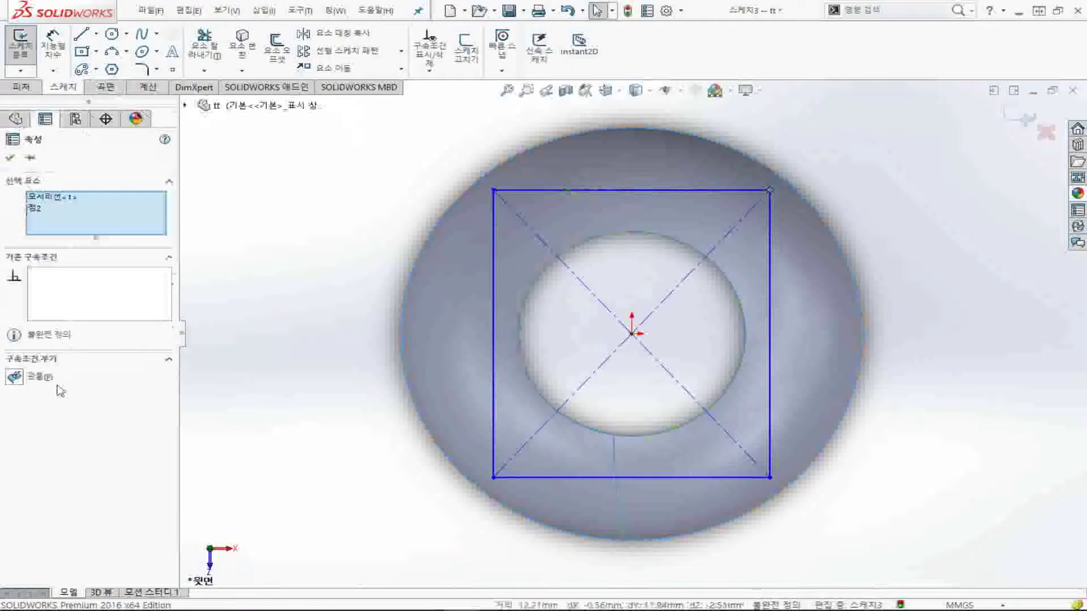
pyautogui.click(39, 376)
pyautogui.click(346, 233)
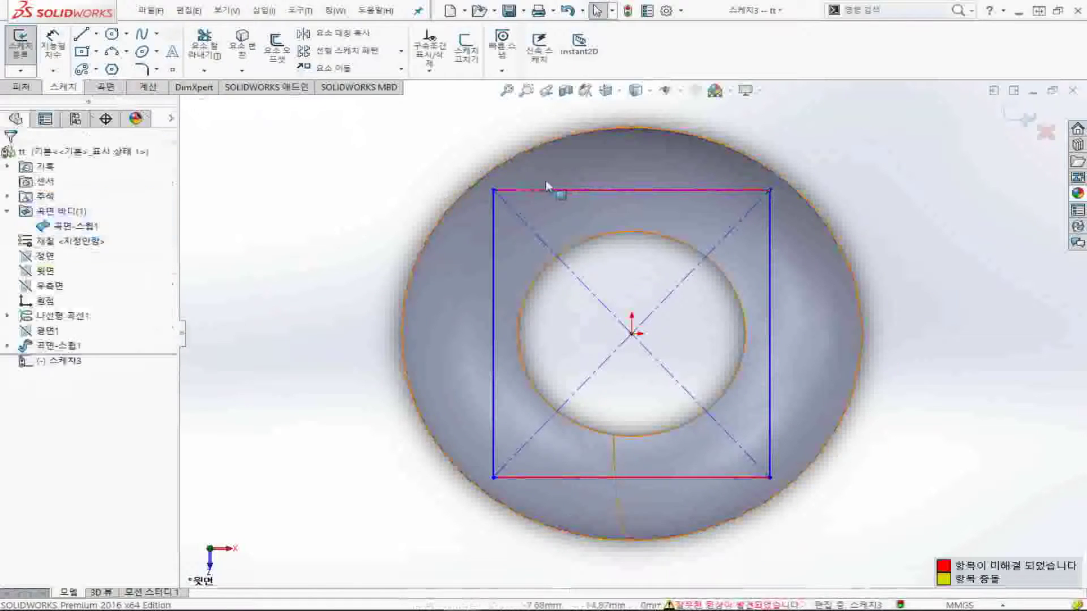
pyautogui.click(493, 192)
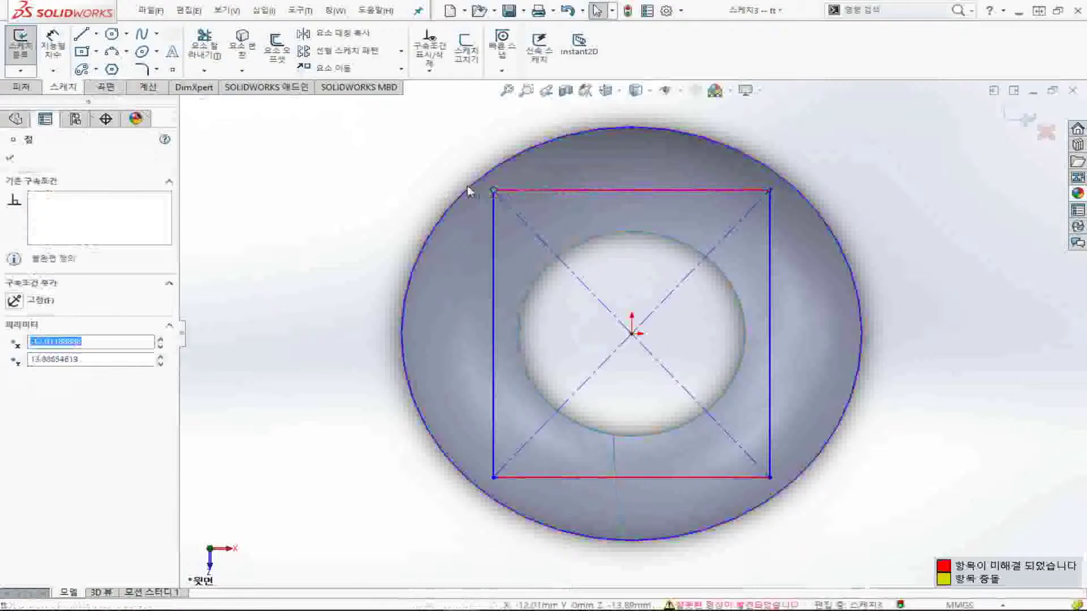
pyautogui.keyDown('ctrl'); pyautogui.click(470, 188); pyautogui.keyUp('ctrl')
pyautogui.click(45, 378)
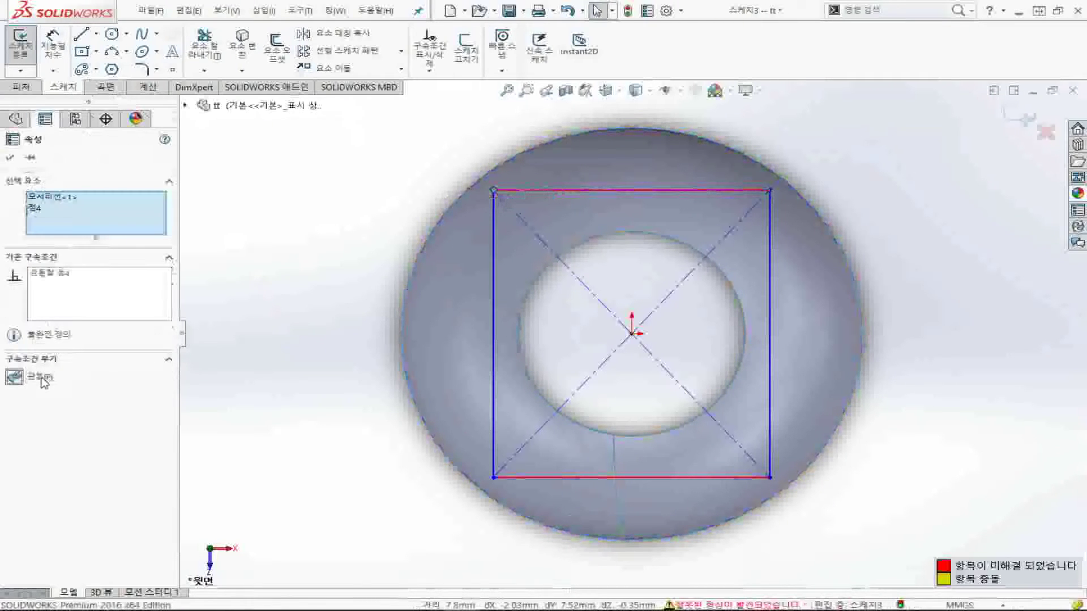
pyautogui.click(321, 406)
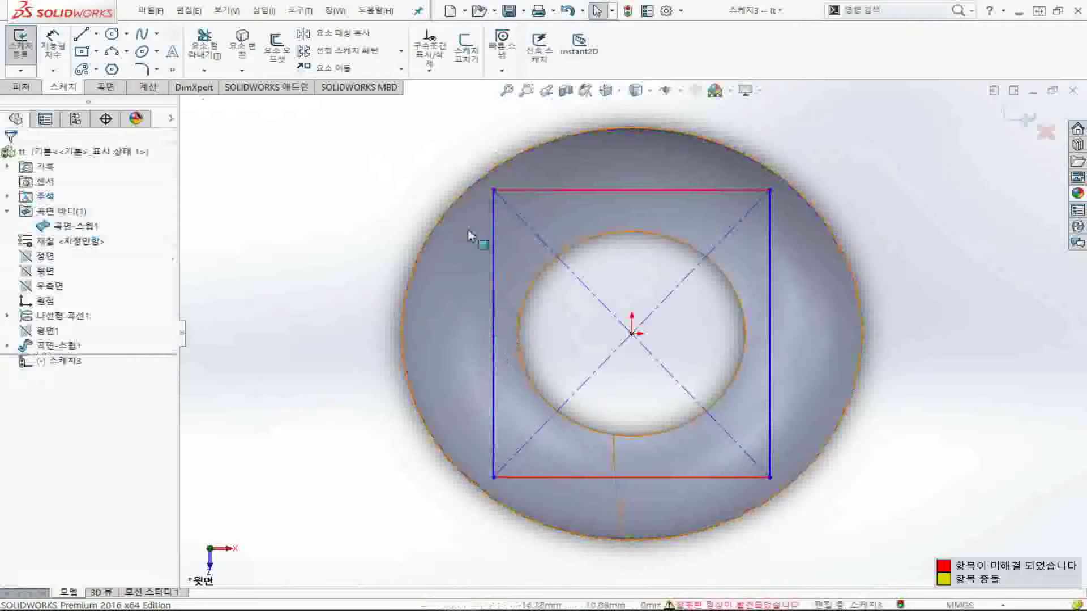
pyautogui.click(495, 333)
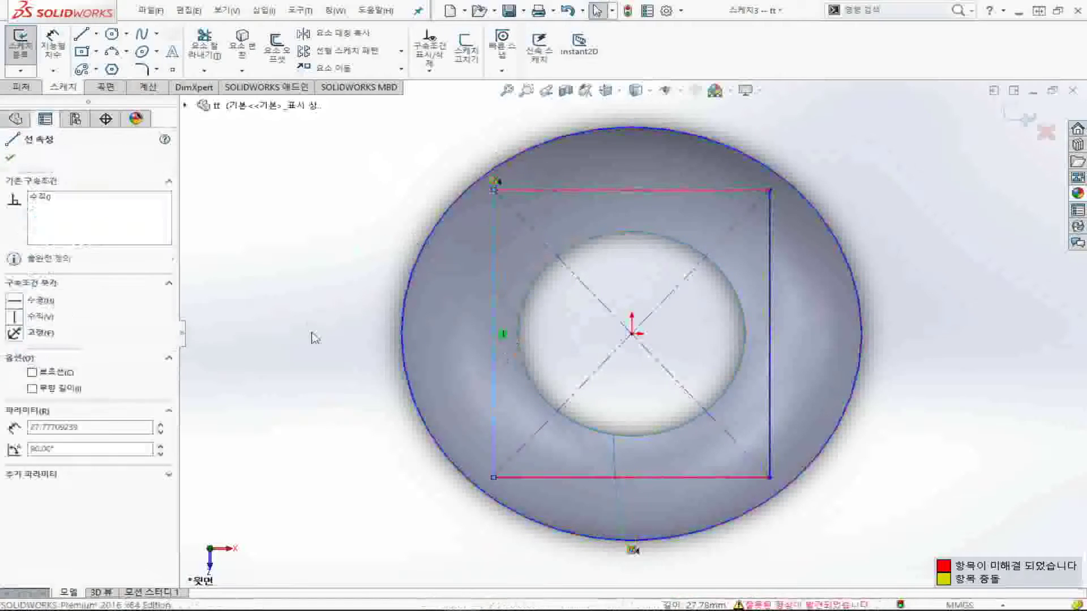
pyautogui.click(781, 504)
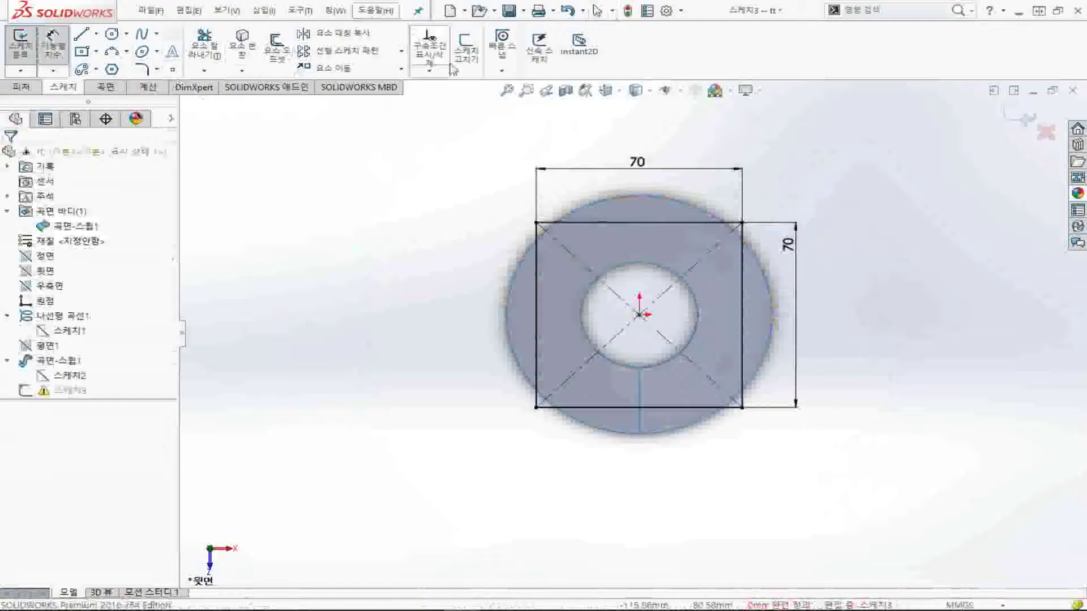
# Fillet the top-left and bottom-right corners of the square with R20
pyautogui.click(150, 71)
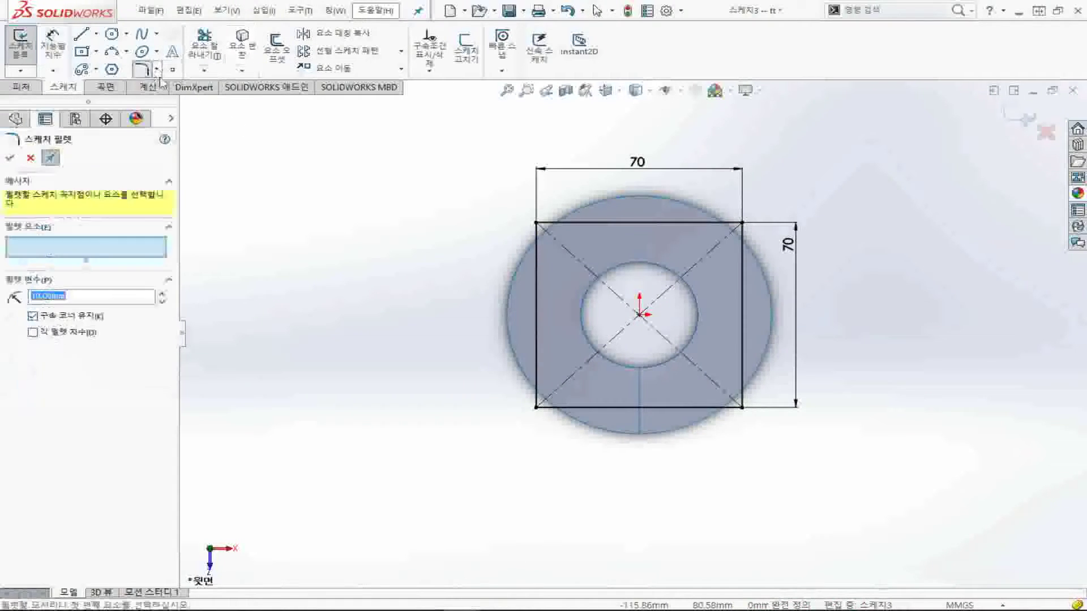
pyautogui.click(583, 224)
pyautogui.click(535, 262)
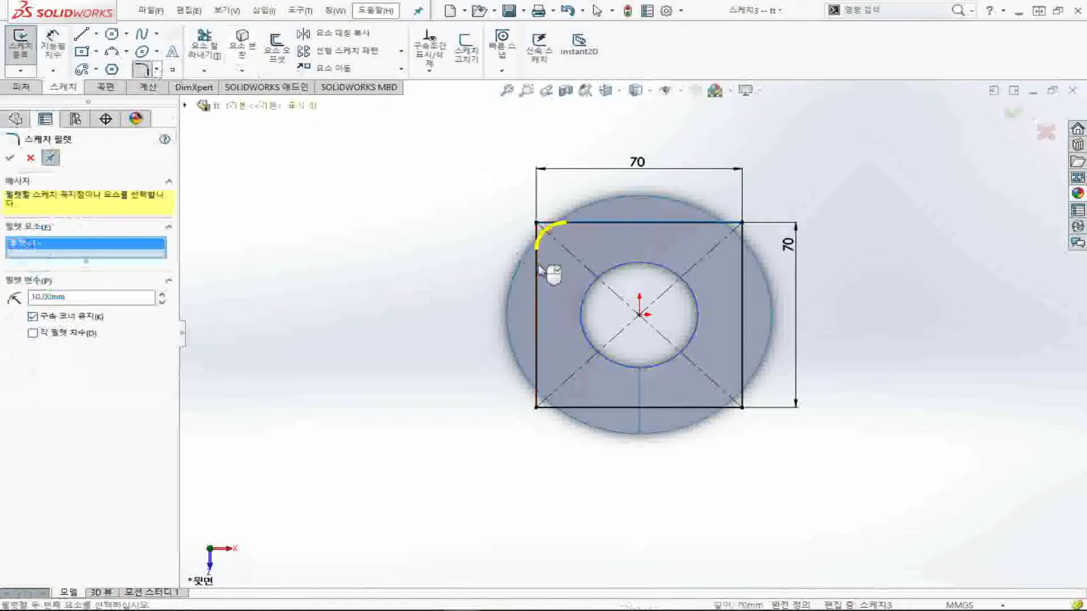
pyautogui.click(710, 408)
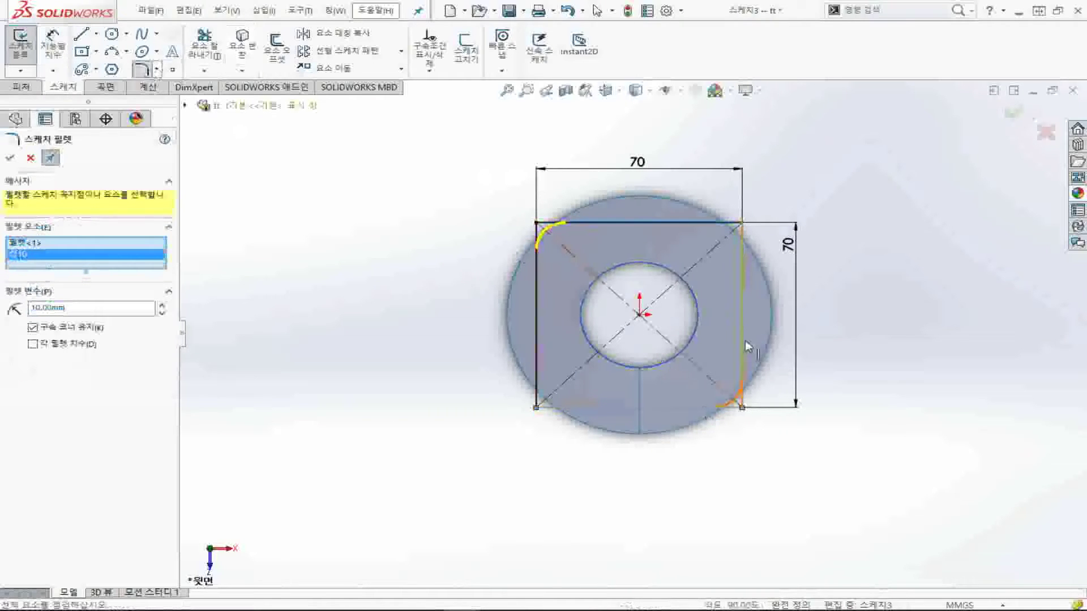
pyautogui.click(746, 341)
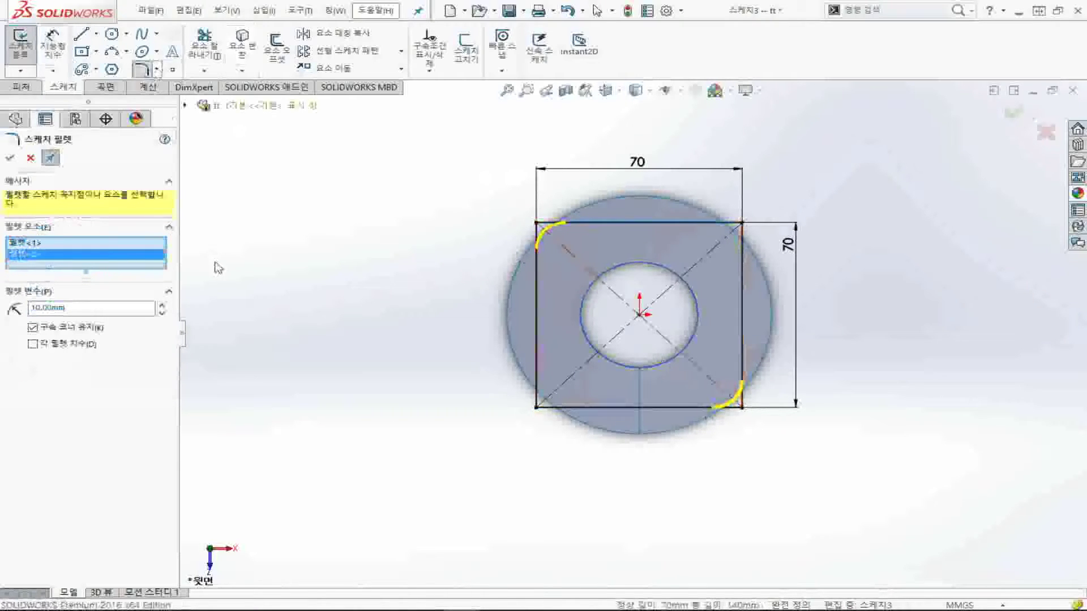
pyautogui.doubleClick(99, 308)
pyautogui.write('20')
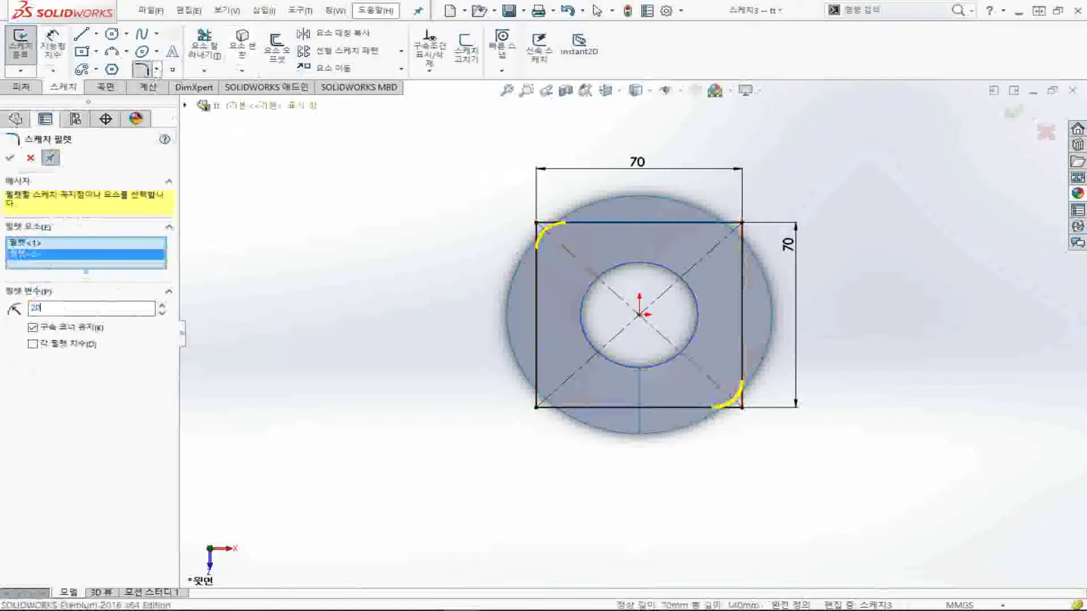
pyautogui.press('Return')
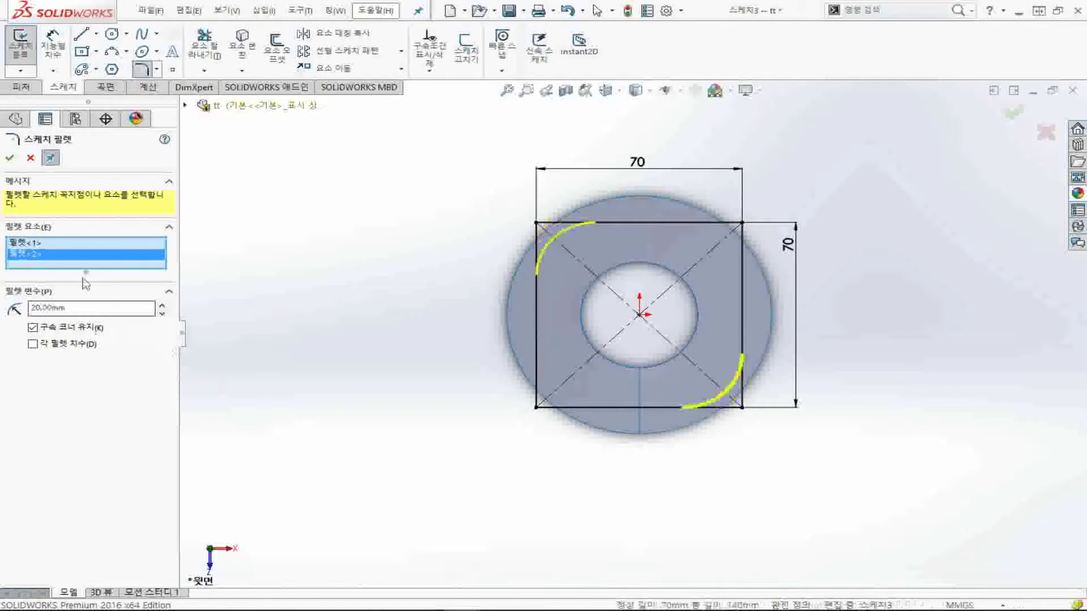
pyautogui.click(10, 158)
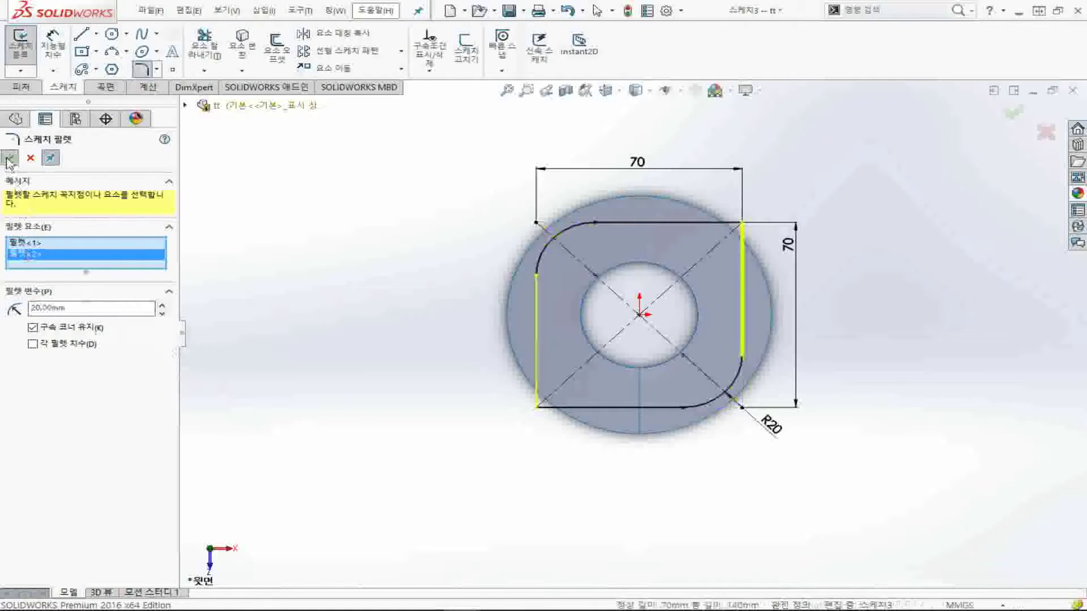
# Fillet the bottom-left and top-right corners with R20 as well
pyautogui.click(536, 339)
pyautogui.click(559, 407)
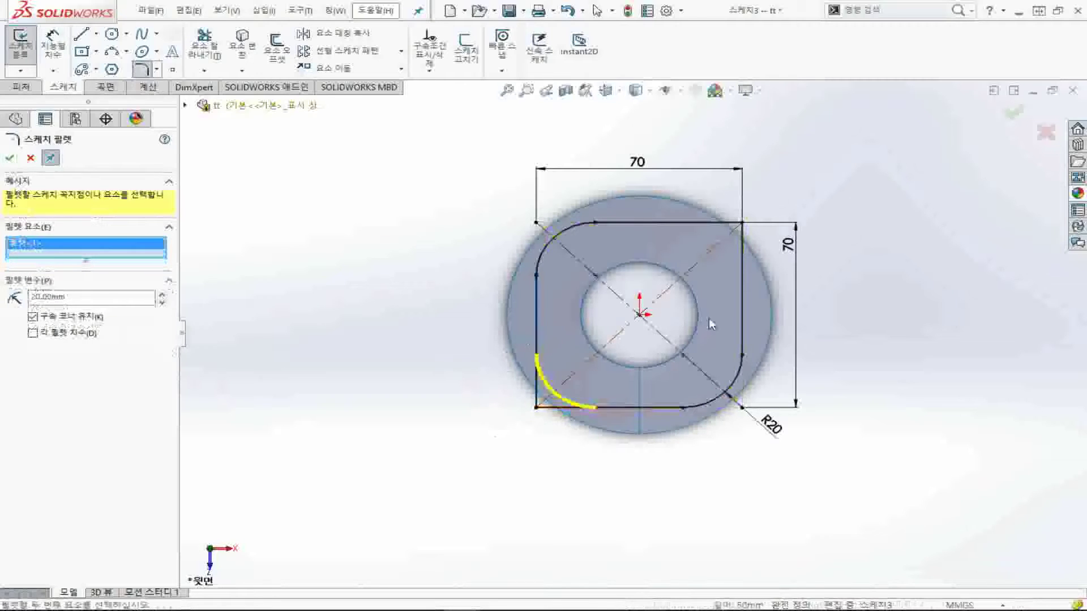
pyautogui.click(743, 295)
pyautogui.click(717, 222)
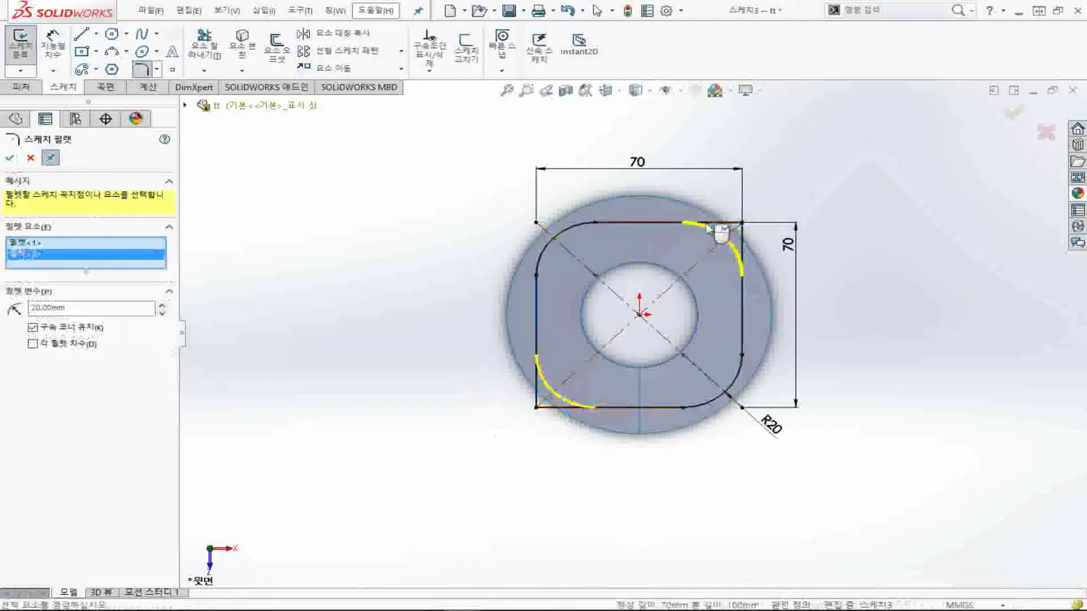
pyautogui.click(10, 158)
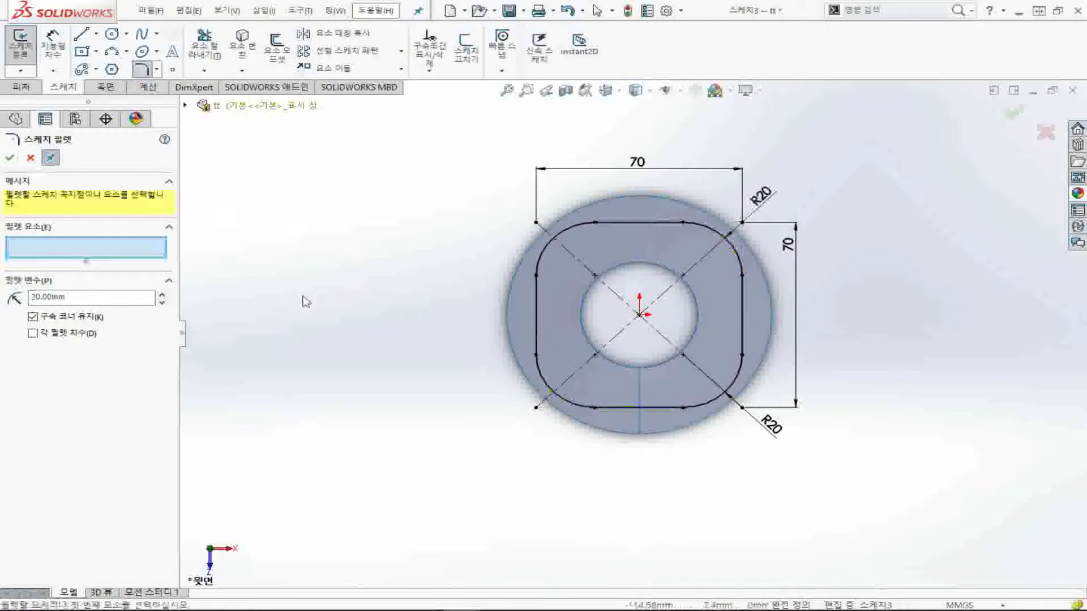
pyautogui.click(11, 159)
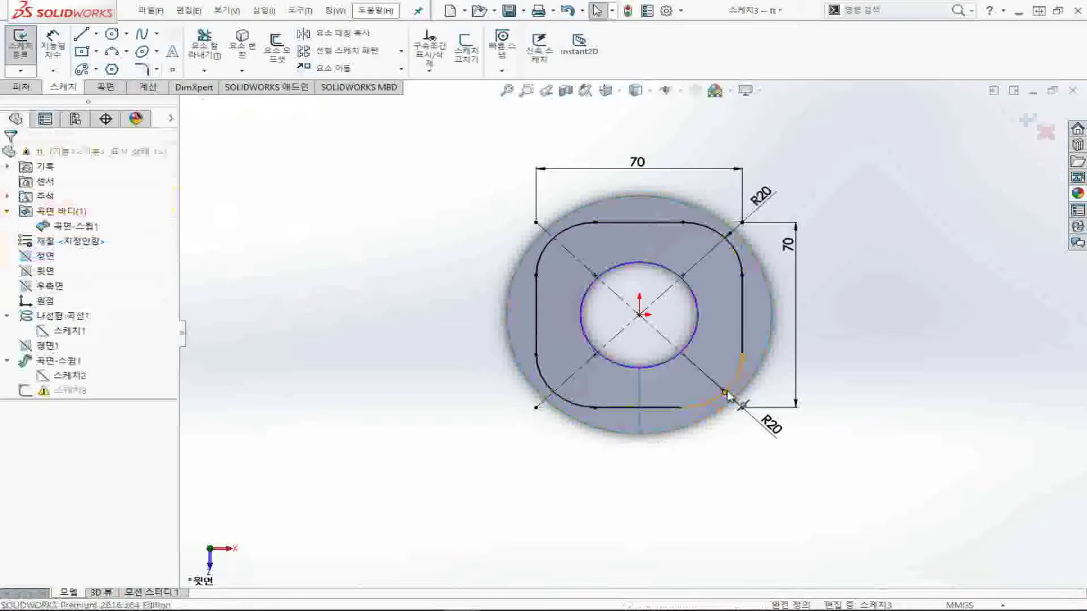
# Start an extruded surface from the rounded-square sketch
pyautogui.click(726, 395)
pyautogui.click(88, 92)
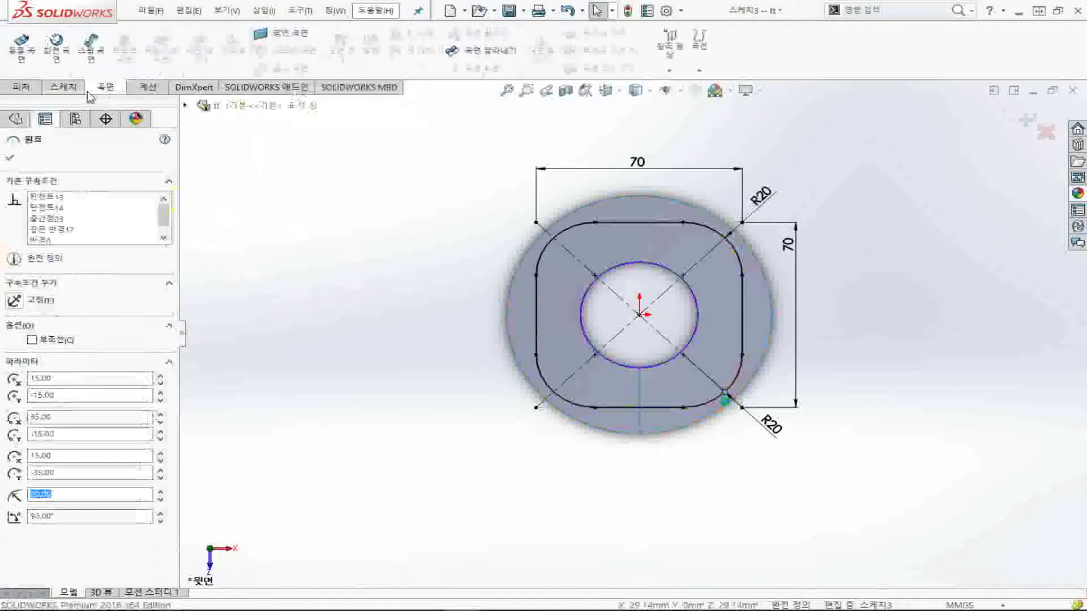
pyautogui.click(31, 57)
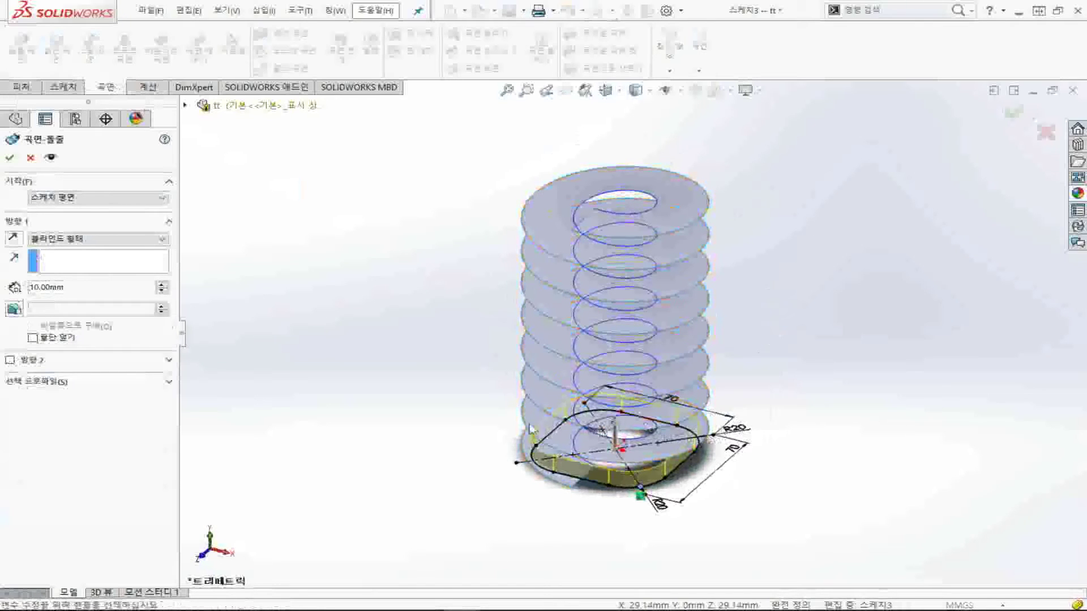
# Extrude the rounded-square surface to a depth of 170 mm
pyautogui.moveTo(623, 429); pyautogui.dragTo(624, 177)
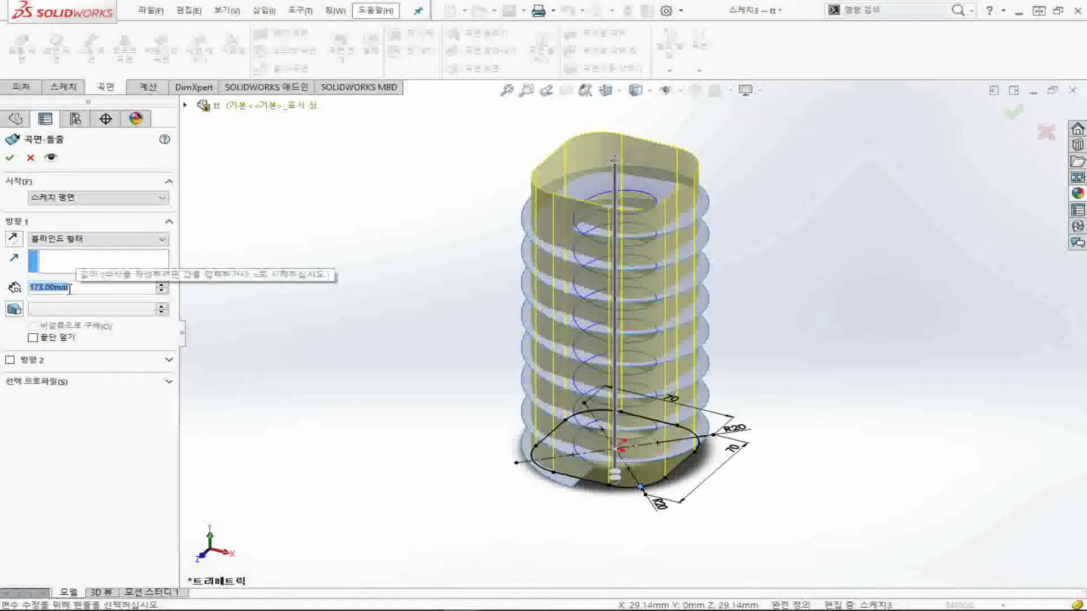
pyautogui.write('ㅋ')
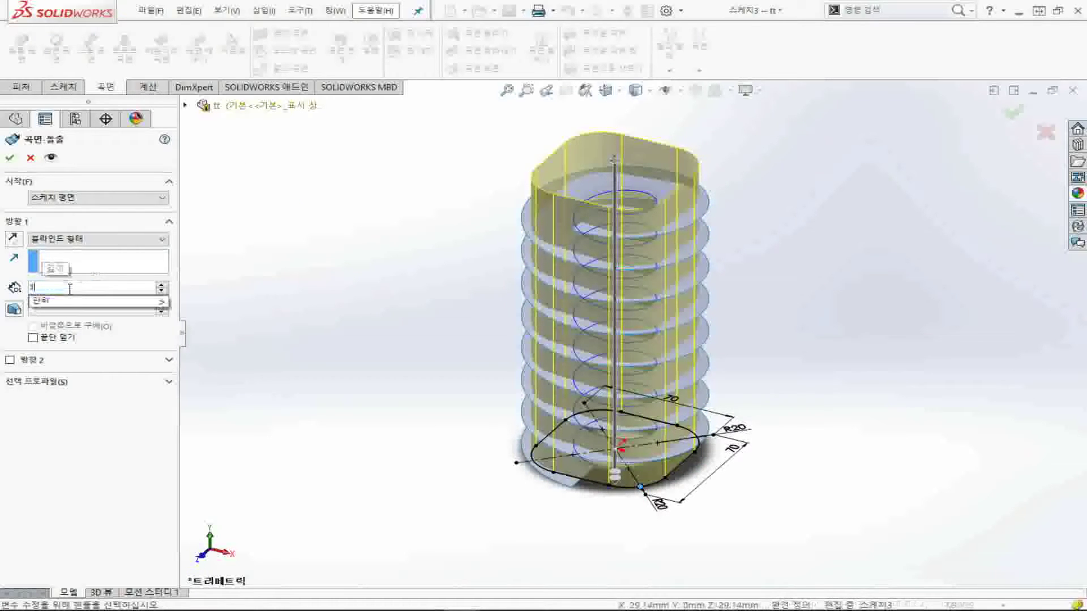
pyautogui.press('BackSpace')
pyautogui.write('170')
pyautogui.press('Return')
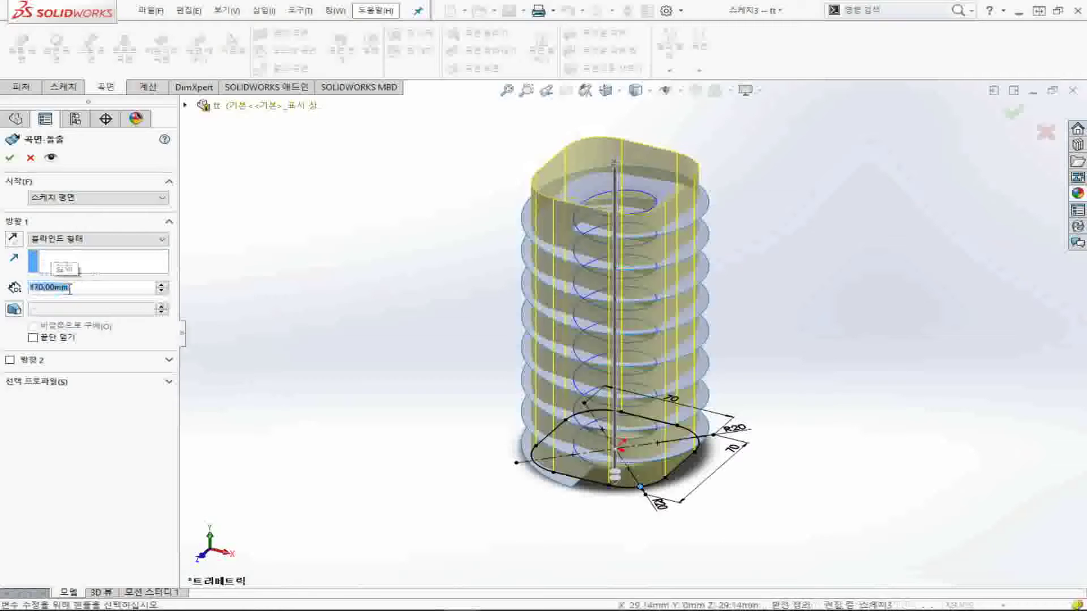
pyautogui.click(9, 163)
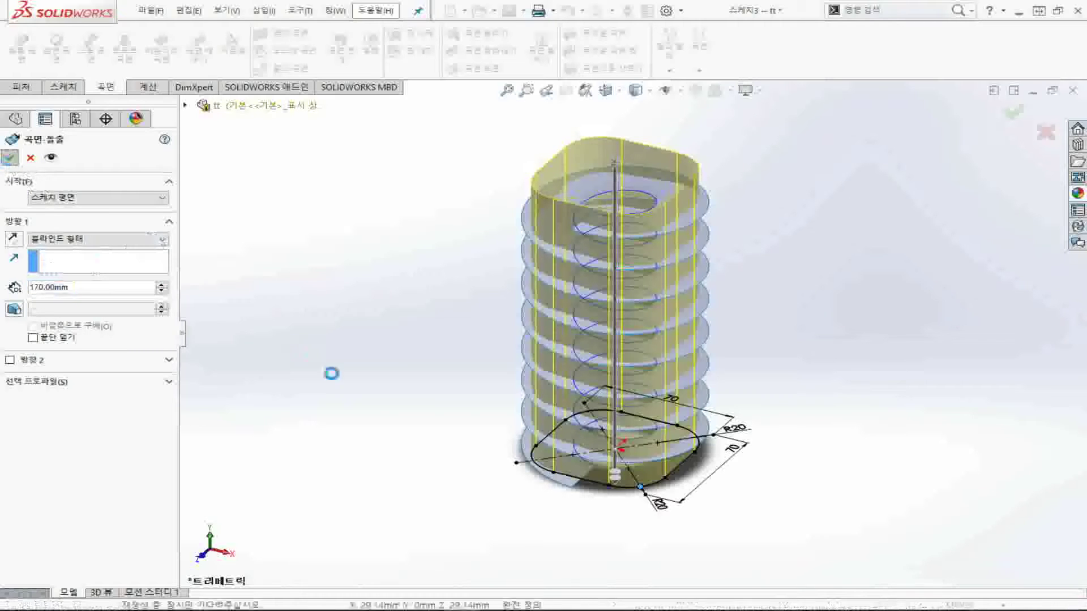
# Switch to isometric view and begin a new 3D sketch
pyautogui.click(383, 467)
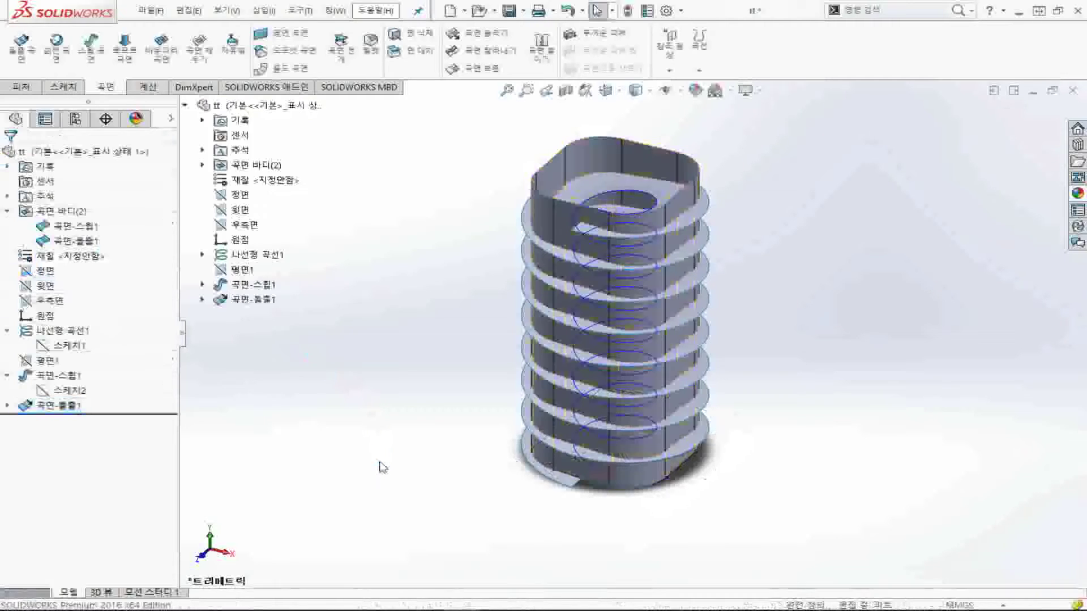
pyautogui.hotkey('ctrl', '7')
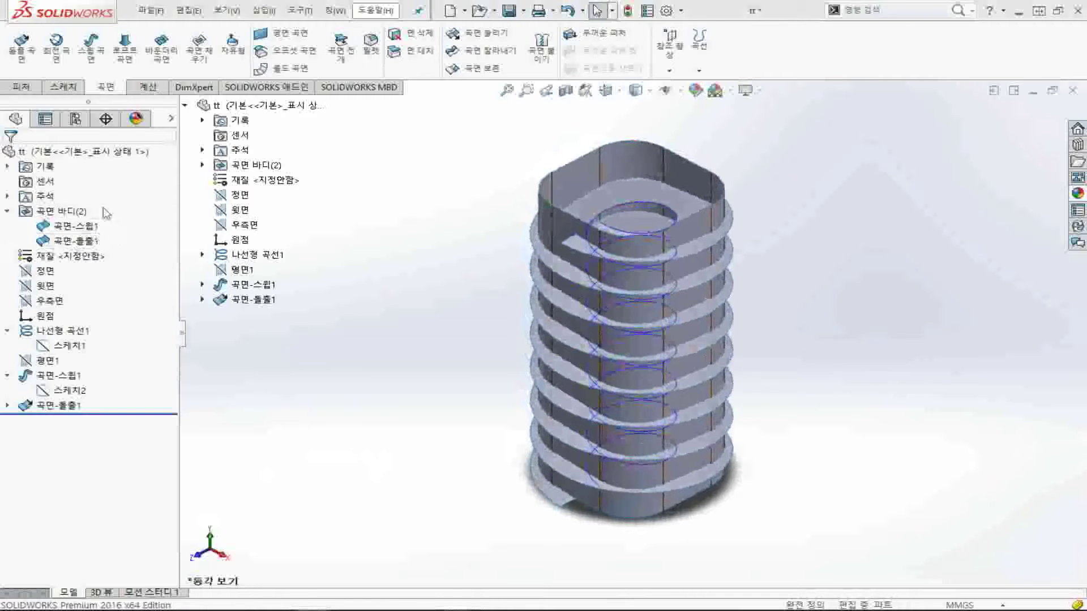
pyautogui.click(63, 87)
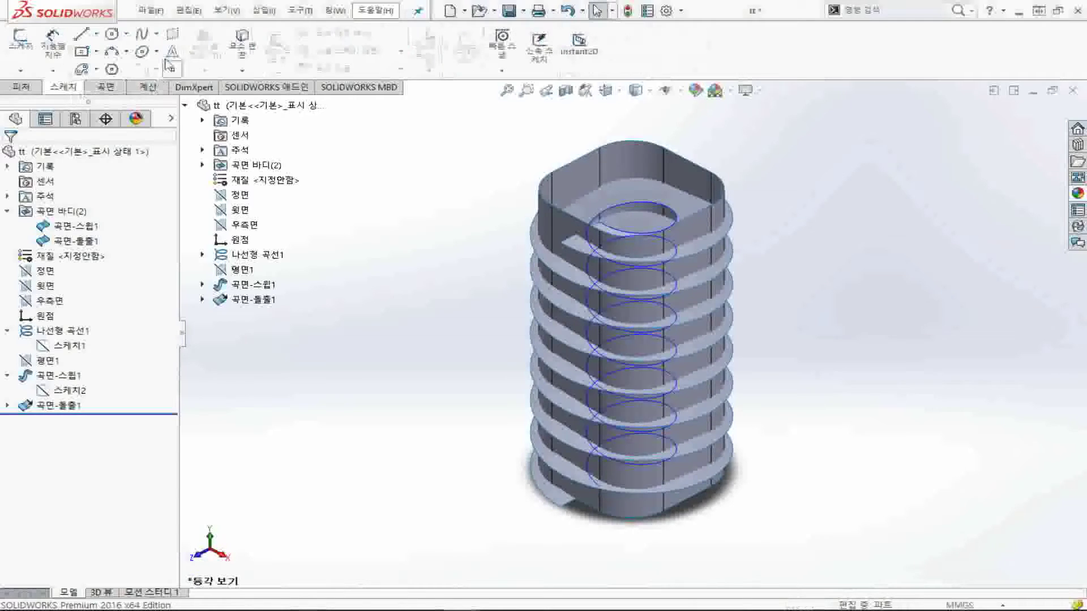
# Start a 3D sketch with the Intersection Curve tool
pyautogui.click(170, 35)
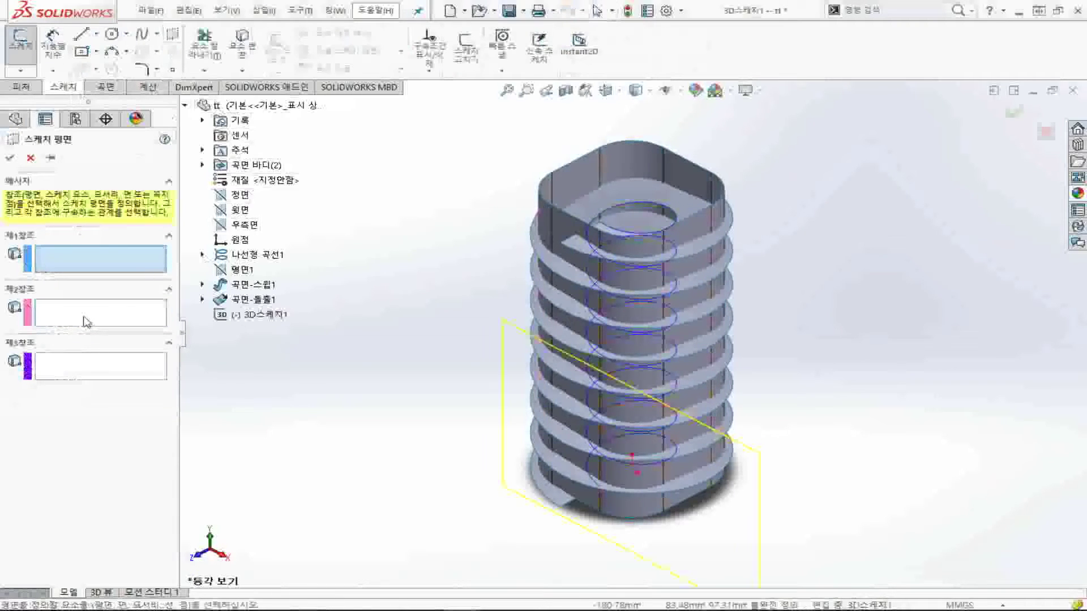
pyautogui.click(244, 72)
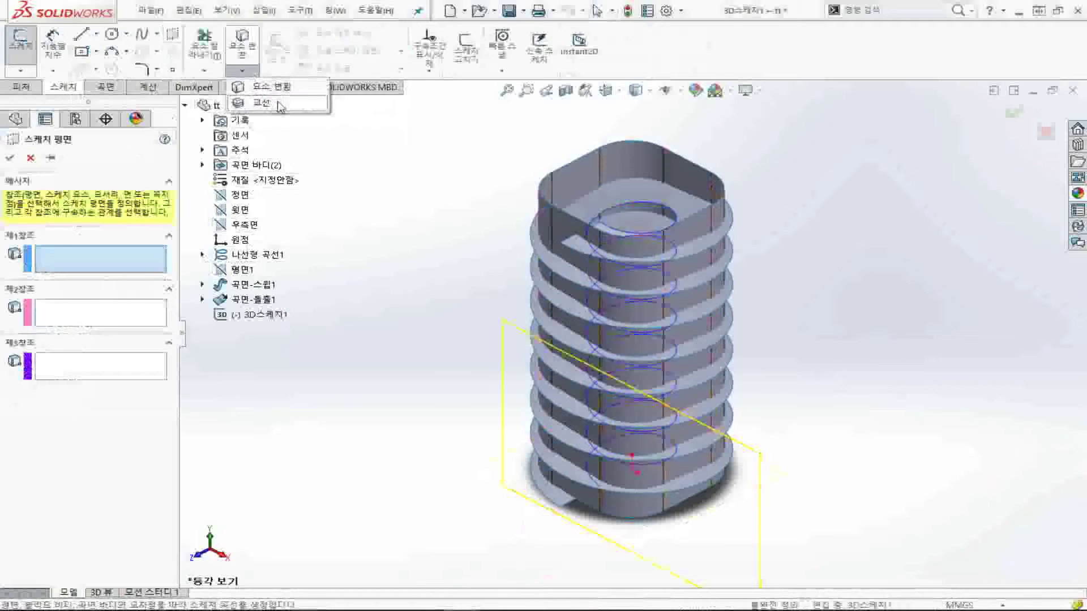
pyautogui.click(262, 104)
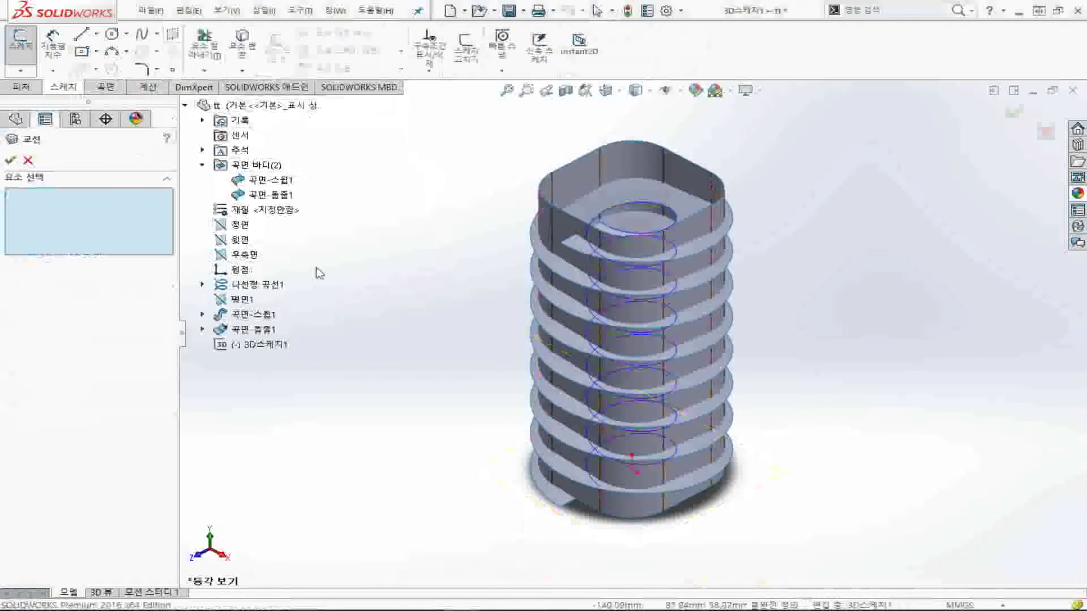
# Select all tangent faces of the extruded rounded-square surface and create intersection curves
pyautogui.click(645, 164)
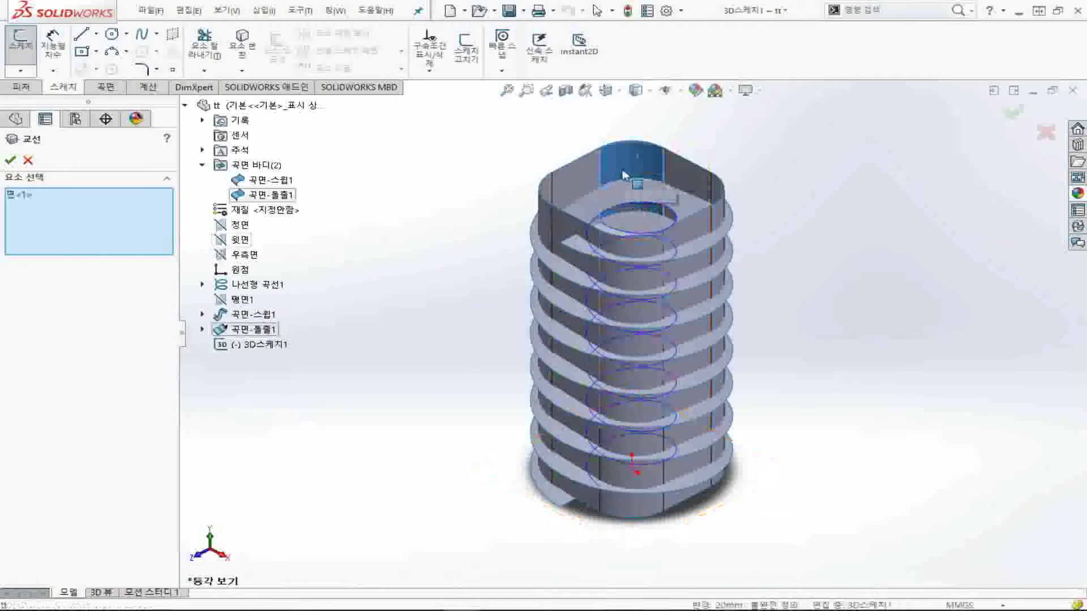
pyautogui.click(627, 154)
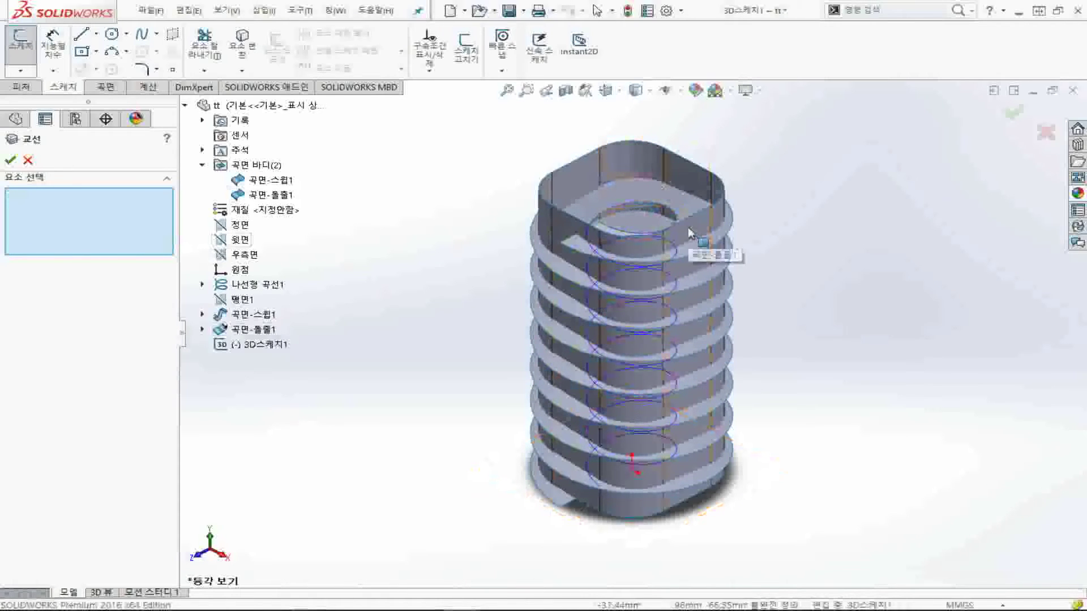
pyautogui.click(690, 232)
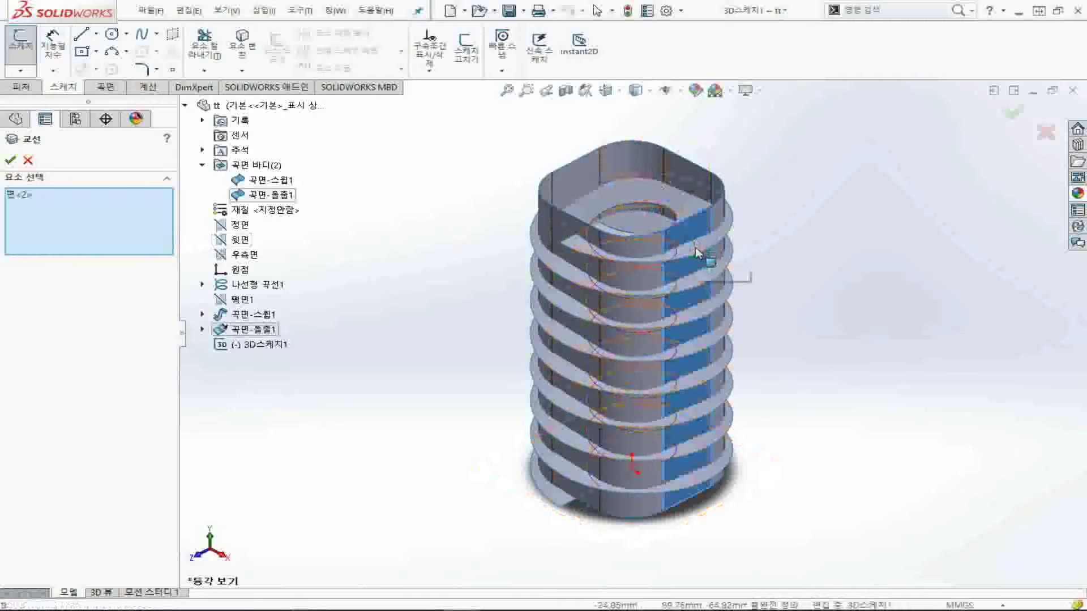
pyautogui.rightClick(696, 249)
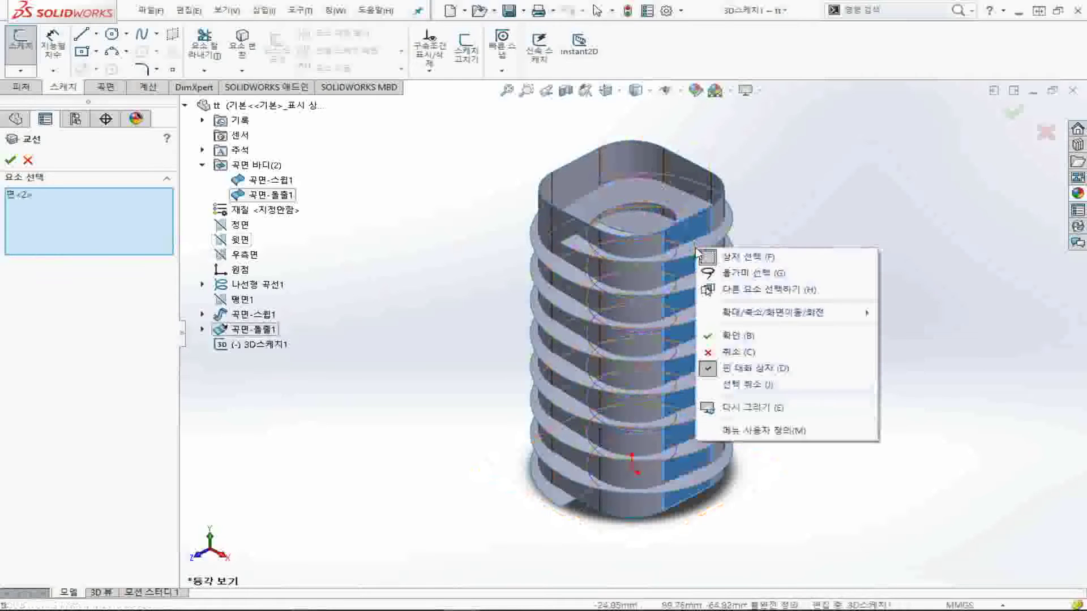
pyautogui.click(692, 236)
pyautogui.rightClick(690, 234)
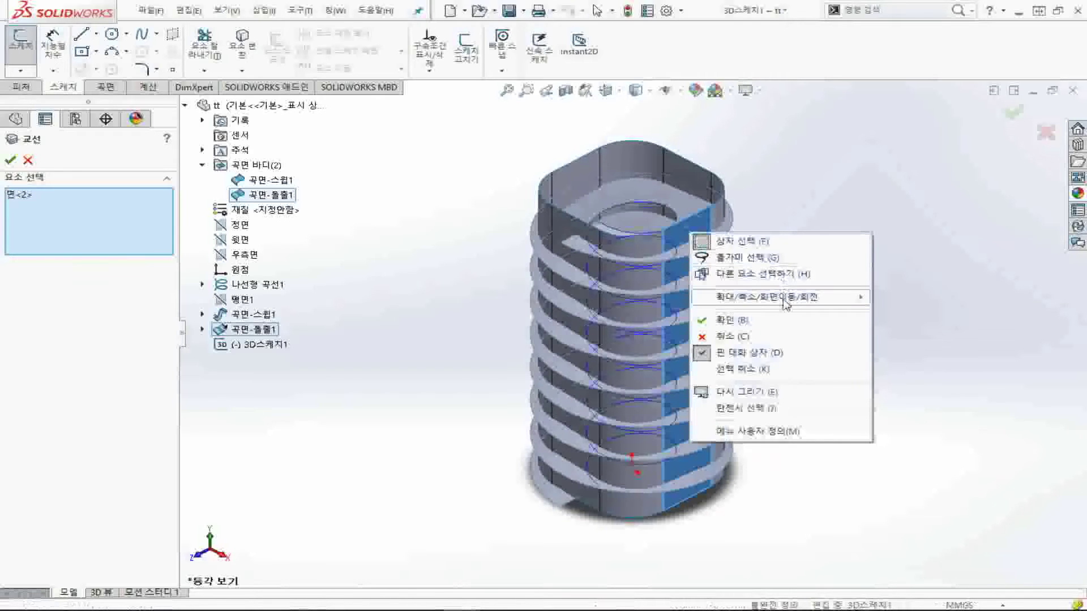
pyautogui.moveTo(767, 296)
pyautogui.click(761, 409)
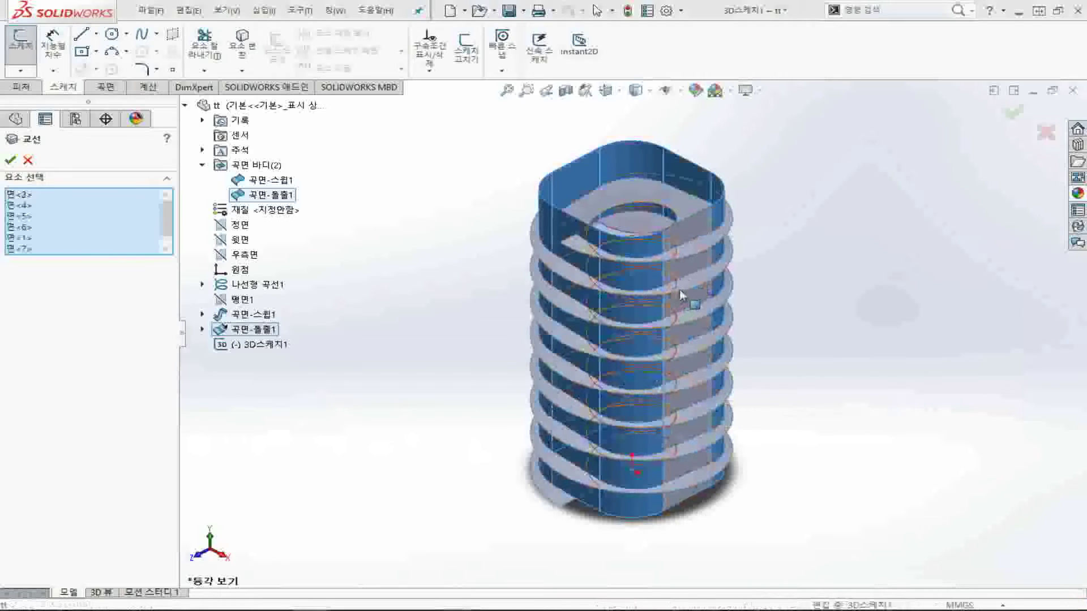
pyautogui.click(10, 161)
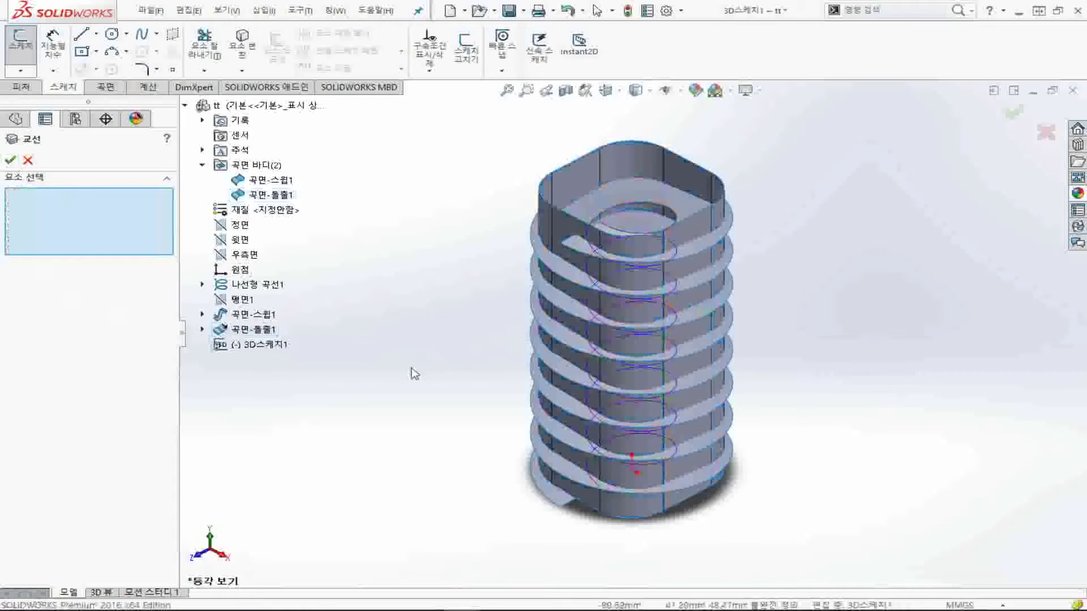
# Select the cylinder's tangent faces plus Surface-Sweep1 and generate their intersection curves
pyautogui.click(643, 250)
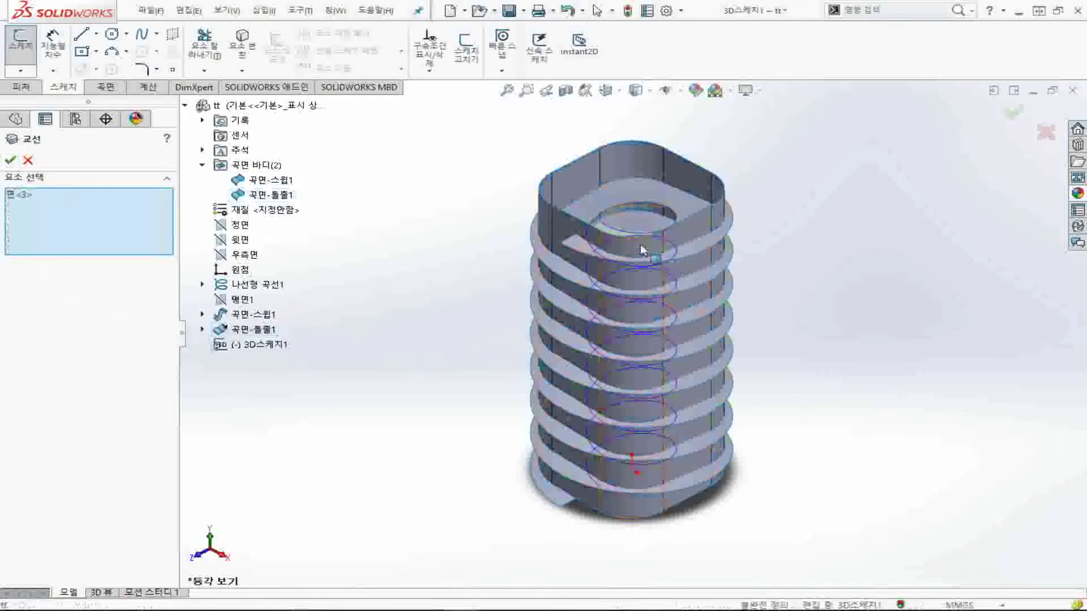
pyautogui.rightClick(643, 250)
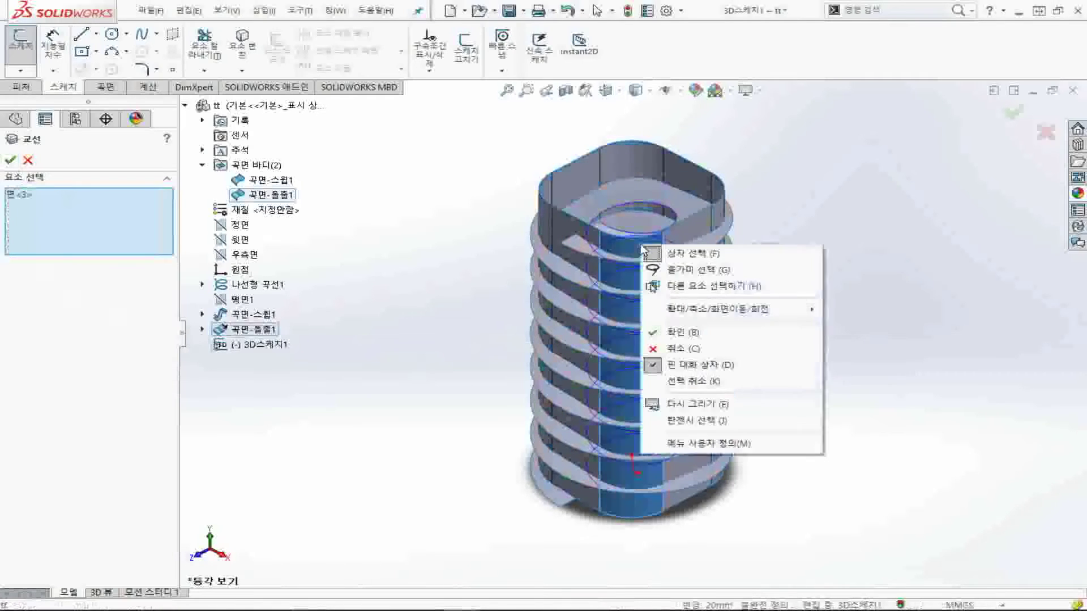
pyautogui.click(736, 421)
pyautogui.scroll(-2, 710, 286)
pyautogui.scroll(-3, 711, 286)
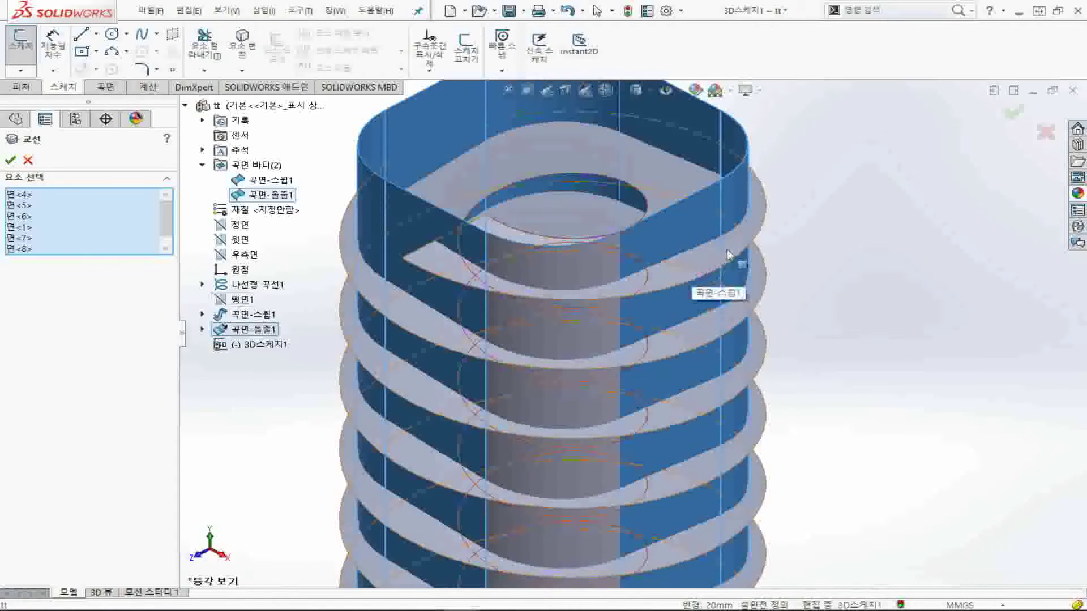
pyautogui.click(759, 232)
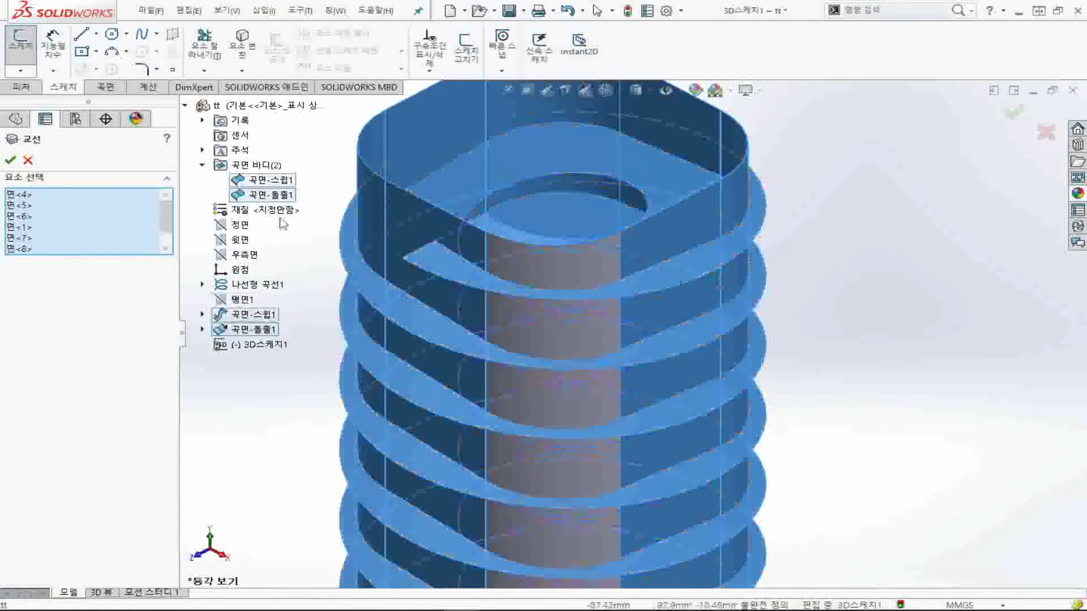
pyautogui.click(11, 161)
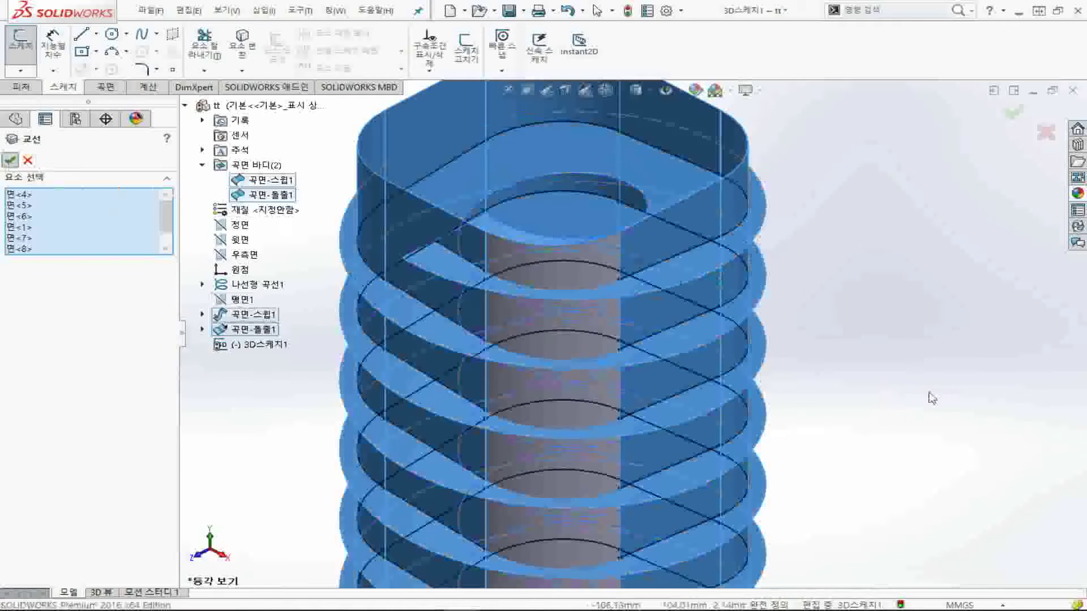
# Zoom to fit the model and accept the intersection curves
pyautogui.scroll(1, 880, 413)
pyautogui.scroll(3, 787, 520)
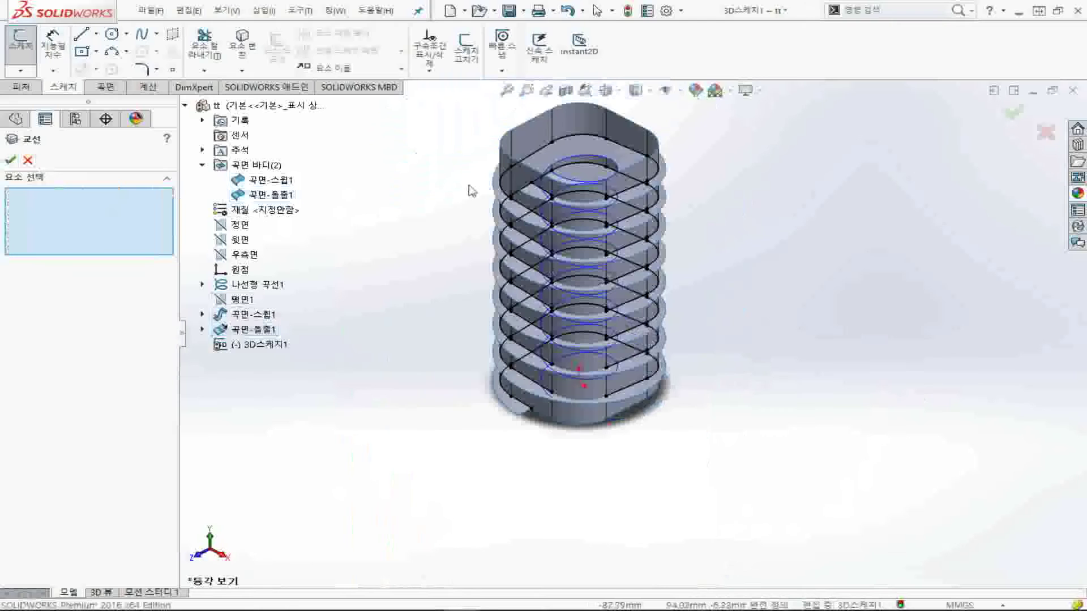
pyautogui.press('f')
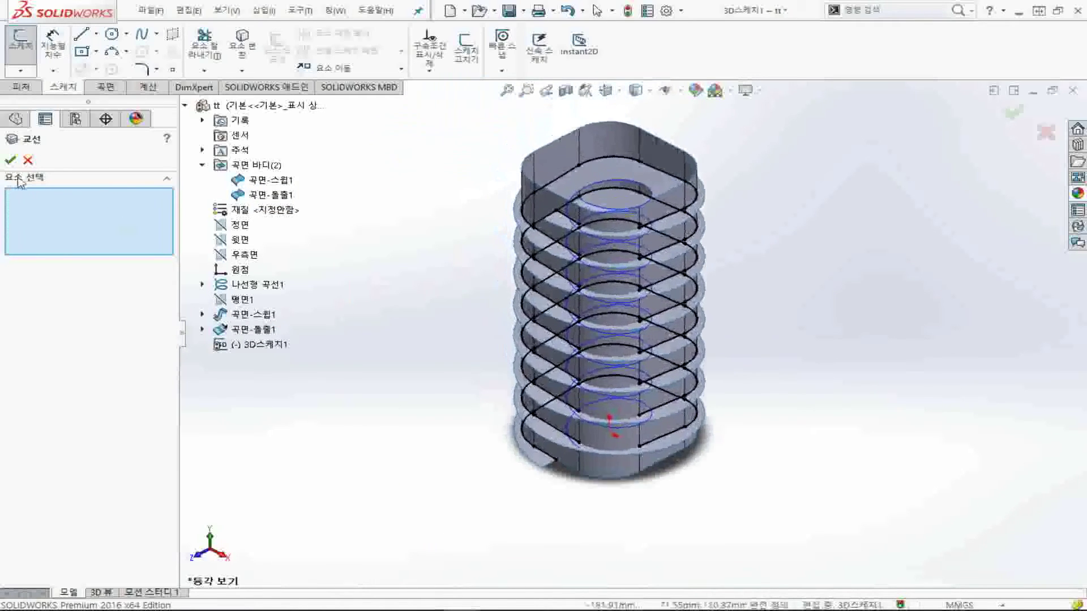
pyautogui.click(12, 163)
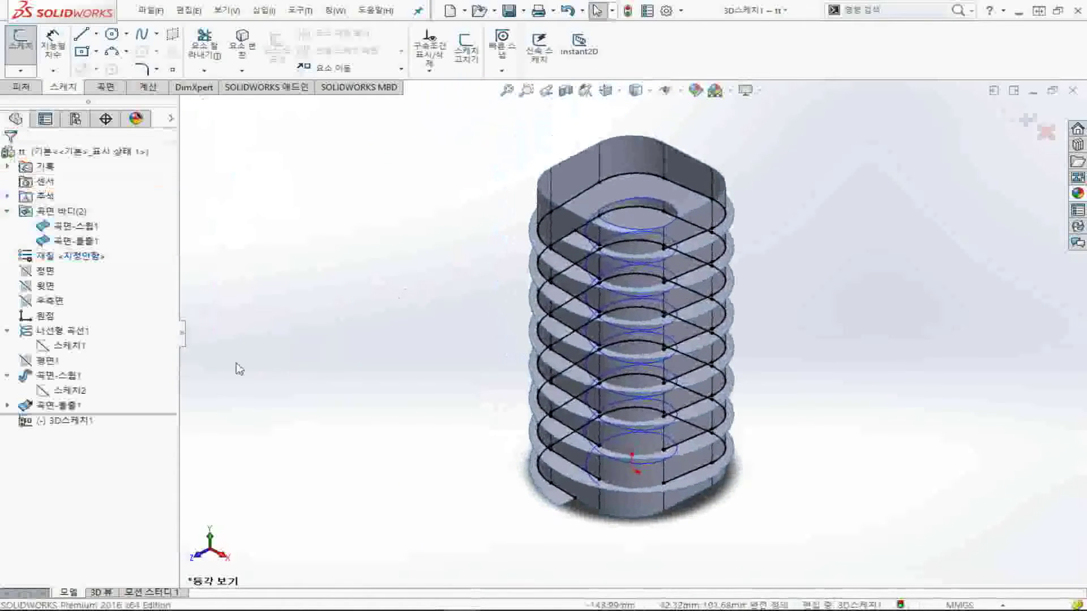